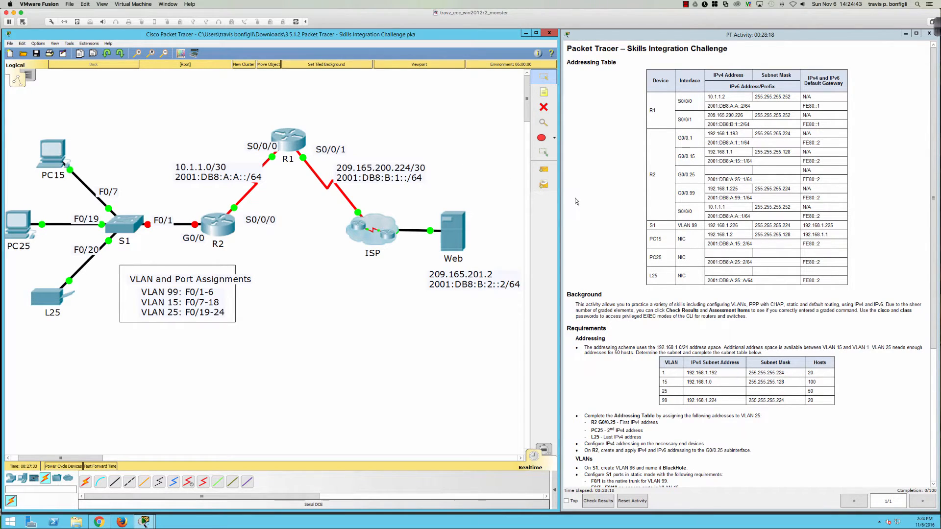
Step: Scroll the PT Activity instructions down to the Requirements, VLANs and Routing sections
{"action": "scroll", "coordinate": [582, 251], "scroll_direction": "down", "scroll_amount": 2}
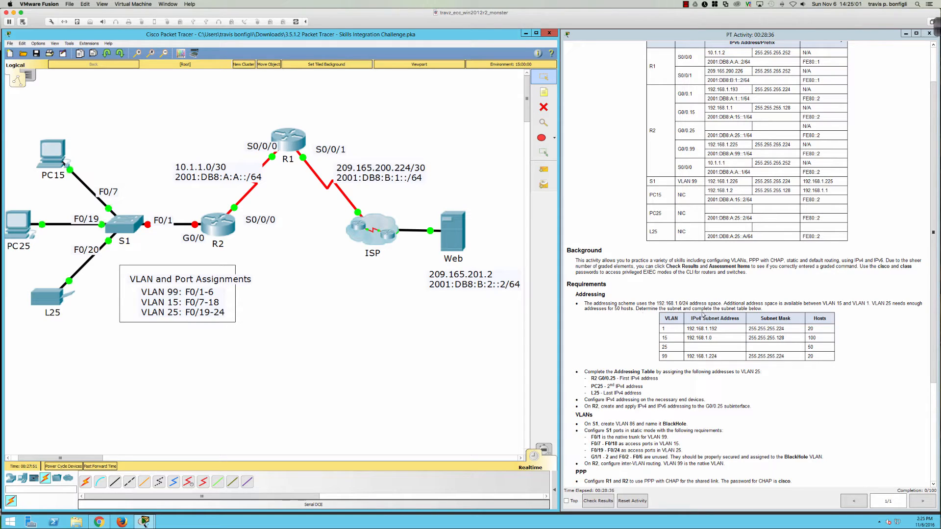
{"action": "left_click", "coordinate": [593, 331]}
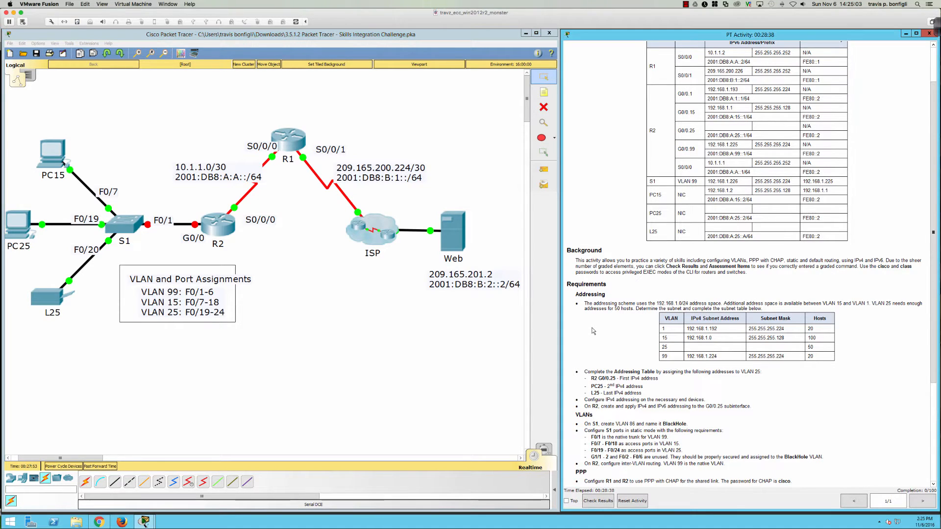
{"action": "scroll", "coordinate": [593, 331], "scroll_direction": "down", "scroll_amount": 1}
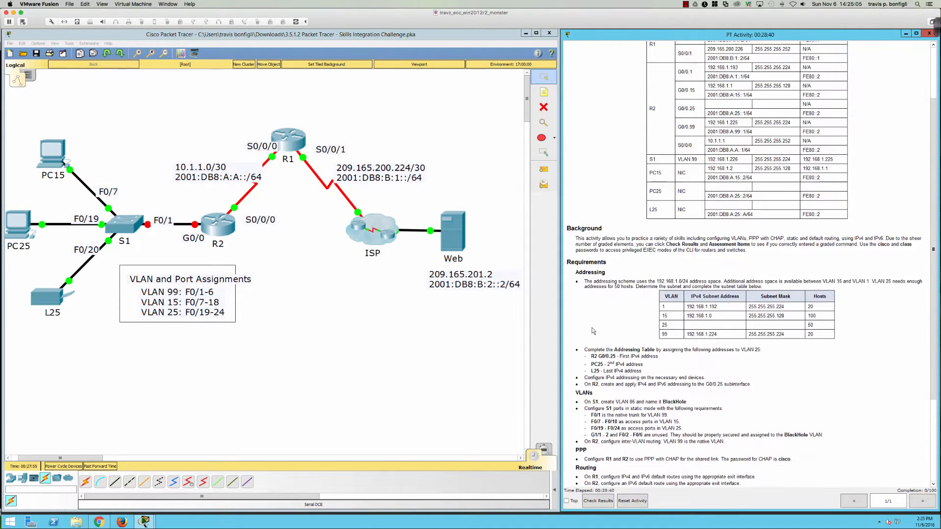
{"action": "scroll", "coordinate": [593, 331], "scroll_direction": "down", "scroll_amount": 5}
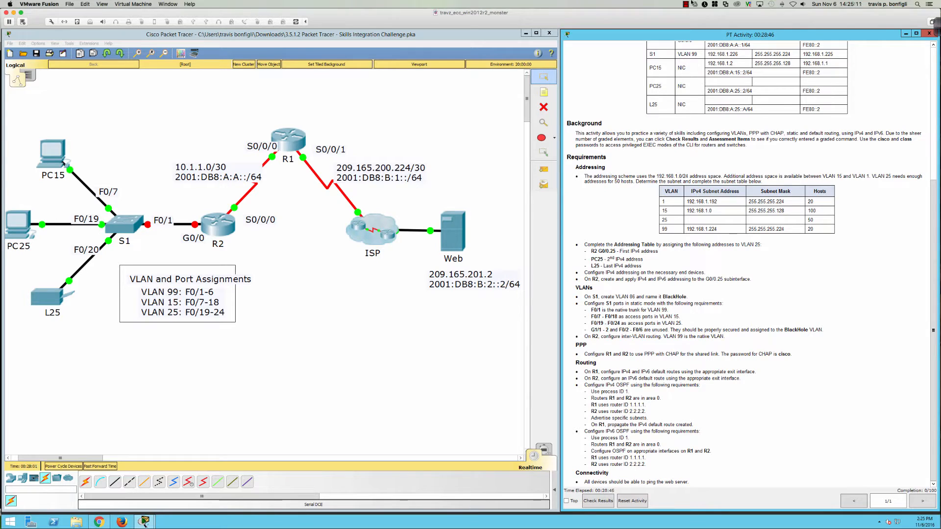
Step: With the Ink2Go pen, mark the VLAN 15 row, draw the binary zeros and label them 4th Octet
{"action": "left_click", "coordinate": [937, 26]}
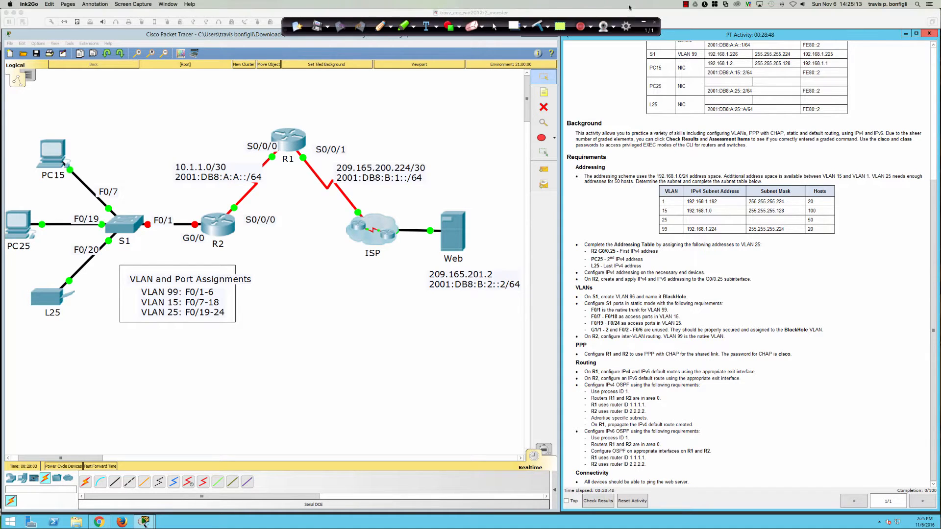
{"action": "left_click", "coordinate": [380, 26]}
{"action": "left_click_drag", "start_coordinate": [633, 209], "coordinate": [658, 214]}
{"action": "left_click_drag", "start_coordinate": [71, 355], "coordinate": [260, 354]}
{"action": "mouse_move", "coordinate": [309, 354]}
{"action": "left_mouse_down"}
{"action": "mouse_move", "coordinate": [334, 365]}
{"action": "mouse_move", "coordinate": [345, 358]}
{"action": "left_mouse_up"}
{"action": "mouse_move", "coordinate": [202, 324]}
{"action": "left_mouse_down"}
{"action": "mouse_move", "coordinate": [216, 338]}
{"action": "mouse_move", "coordinate": [234, 337]}
{"action": "mouse_move", "coordinate": [241, 325]}
{"action": "left_mouse_up"}
{"action": "mouse_move", "coordinate": [247, 335]}
{"action": "left_mouse_down"}
{"action": "mouse_move", "coordinate": [346, 326]}
{"action": "mouse_move", "coordinate": [344, 335]}
{"action": "mouse_move", "coordinate": [365, 324]}
{"action": "mouse_move", "coordinate": [382, 336]}
{"action": "mouse_move", "coordinate": [388, 320]}
{"action": "mouse_move", "coordinate": [396, 329]}
{"action": "mouse_move", "coordinate": [408, 318]}
{"action": "mouse_move", "coordinate": [403, 331]}
{"action": "mouse_move", "coordinate": [457, 320]}
{"action": "mouse_move", "coordinate": [483, 337]}
{"action": "mouse_move", "coordinate": [511, 317]}
{"action": "mouse_move", "coordinate": [519, 324]}
{"action": "left_mouse_up"}
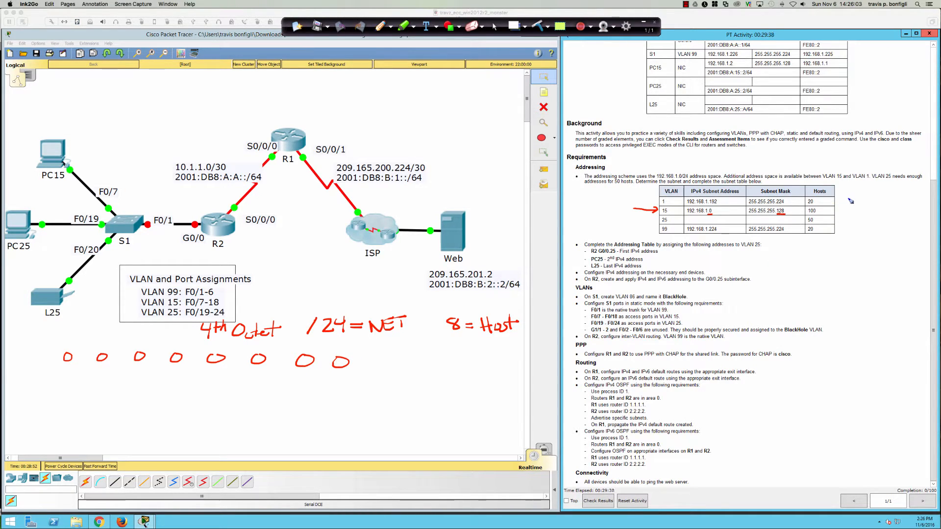
Step: Point an arrow at the 20 hosts value and brace the Hosts column, labelling it VLSM
{"action": "mouse_move", "coordinate": [849, 198]}
{"action": "left_mouse_down"}
{"action": "mouse_move", "coordinate": [821, 204]}
{"action": "mouse_move", "coordinate": [857, 212]}
{"action": "mouse_move", "coordinate": [844, 233]}
{"action": "left_mouse_up"}
{"action": "mouse_move", "coordinate": [865, 210]}
{"action": "left_mouse_down"}
{"action": "mouse_move", "coordinate": [870, 222]}
{"action": "mouse_move", "coordinate": [876, 210]}
{"action": "left_mouse_up"}
{"action": "left_click_drag", "start_coordinate": [880, 209], "coordinate": [888, 223]}
{"action": "mouse_move", "coordinate": [896, 212]}
{"action": "left_mouse_down"}
{"action": "mouse_move", "coordinate": [891, 224]}
{"action": "mouse_move", "coordinate": [905, 212]}
{"action": "mouse_move", "coordinate": [910, 223]}
{"action": "left_mouse_up"}
{"action": "left_click_drag", "start_coordinate": [864, 224], "coordinate": [912, 228]}
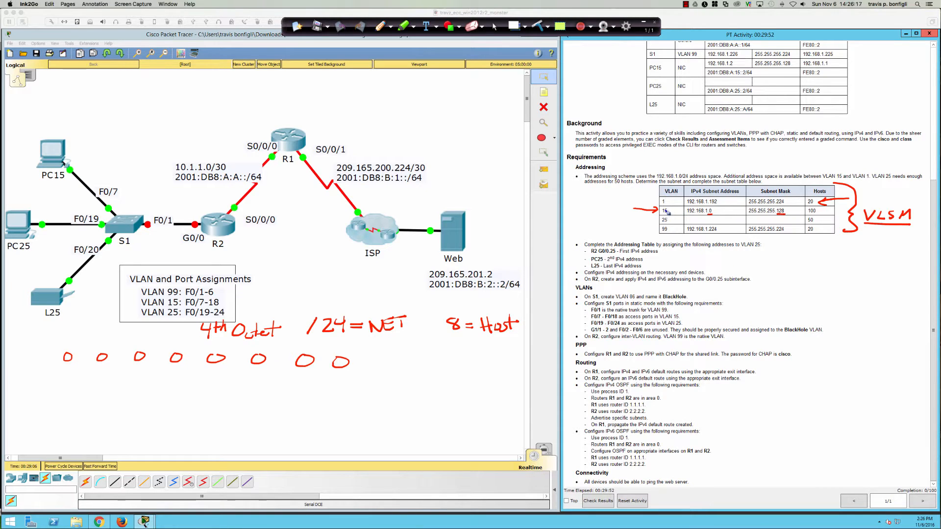
Step: Bracket the host bits in ink and write 2⁷ = 128
{"action": "left_click_drag", "start_coordinate": [712, 214], "coordinate": [717, 214]}
{"action": "left_click_drag", "start_coordinate": [68, 349], "coordinate": [68, 370]}
{"action": "left_click_drag", "start_coordinate": [323, 338], "coordinate": [404, 338]}
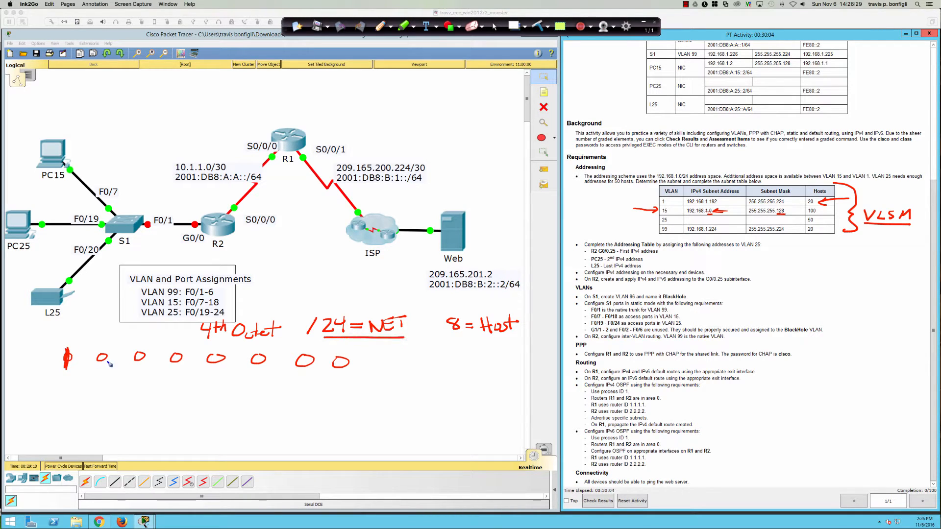
{"action": "left_click", "coordinate": [43, 365]}
{"action": "left_click_drag", "start_coordinate": [98, 347], "coordinate": [102, 371]}
{"action": "mouse_move", "coordinate": [343, 349]}
{"action": "left_mouse_down"}
{"action": "mouse_move", "coordinate": [365, 348]}
{"action": "mouse_move", "coordinate": [354, 373]}
{"action": "mouse_move", "coordinate": [392, 352]}
{"action": "mouse_move", "coordinate": [387, 371]}
{"action": "mouse_move", "coordinate": [425, 368]}
{"action": "mouse_move", "coordinate": [430, 349]}
{"action": "mouse_move", "coordinate": [425, 358]}
{"action": "mouse_move", "coordinate": [442, 361]}
{"action": "left_mouse_up"}
{"action": "left_click_drag", "start_coordinate": [432, 365], "coordinate": [446, 367]}
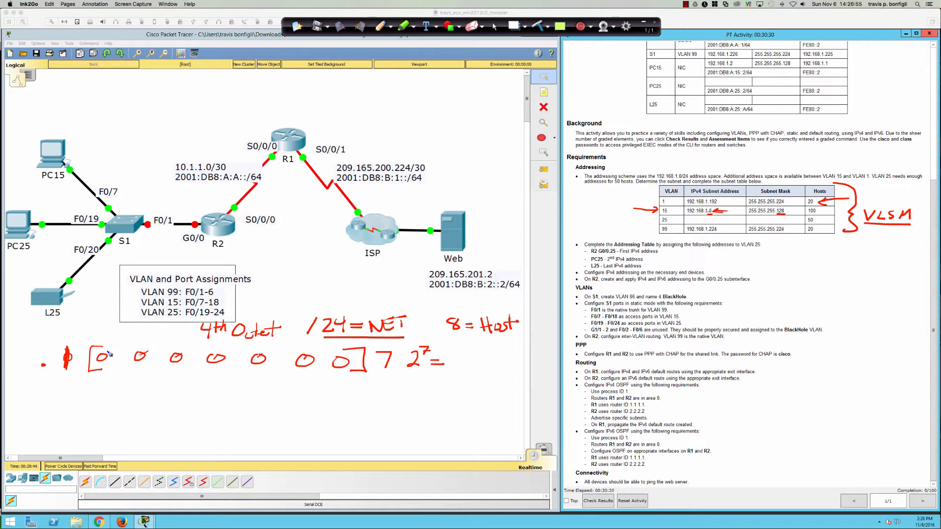
{"action": "mouse_move", "coordinate": [454, 354]}
{"action": "left_mouse_down"}
{"action": "mouse_move", "coordinate": [458, 366]}
{"action": "mouse_move", "coordinate": [473, 367]}
{"action": "mouse_move", "coordinate": [479, 354]}
{"action": "mouse_move", "coordinate": [482, 370]}
{"action": "mouse_move", "coordinate": [506, 367]}
{"action": "left_mouse_up"}
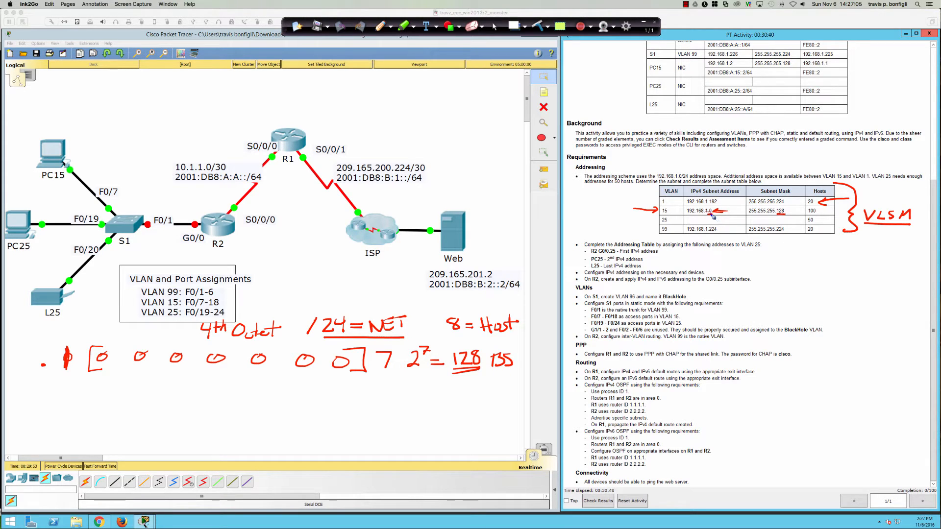
Step: Write the subnet starts .0 and .128, the broadcast .127 and the usable range .1–.126
{"action": "left_click", "coordinate": [180, 415]}
{"action": "mouse_move", "coordinate": [195, 403]}
{"action": "left_mouse_down"}
{"action": "mouse_move", "coordinate": [192, 416]}
{"action": "mouse_move", "coordinate": [196, 403]}
{"action": "left_mouse_up"}
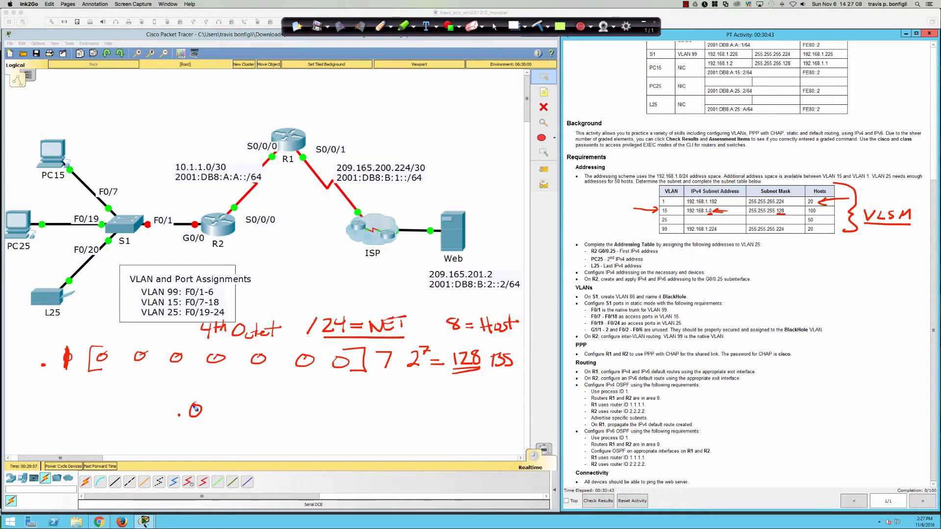
{"action": "left_click", "coordinate": [262, 412]}
{"action": "mouse_move", "coordinate": [273, 403]}
{"action": "left_mouse_down"}
{"action": "mouse_move", "coordinate": [283, 417]}
{"action": "mouse_move", "coordinate": [265, 419]}
{"action": "mouse_move", "coordinate": [293, 419]}
{"action": "mouse_move", "coordinate": [297, 402]}
{"action": "left_mouse_up"}
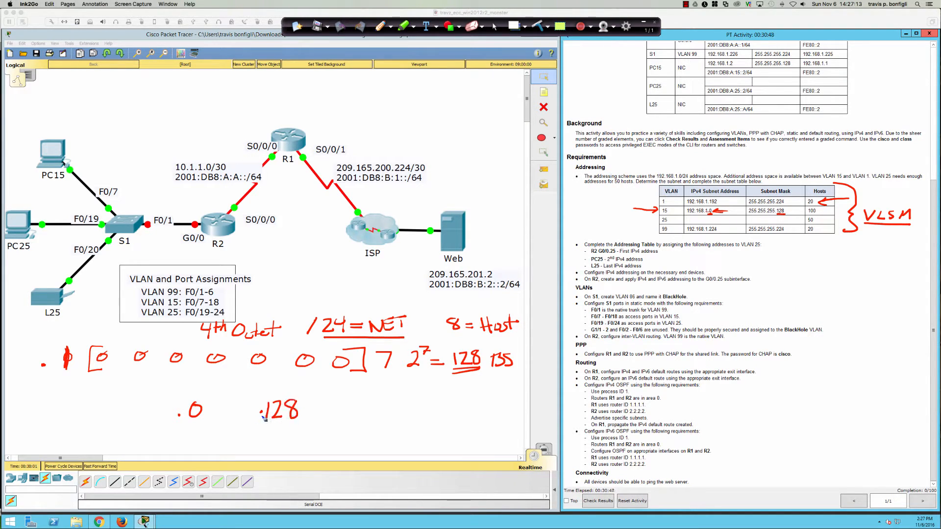
{"action": "left_click_drag", "start_coordinate": [234, 399], "coordinate": [223, 514]}
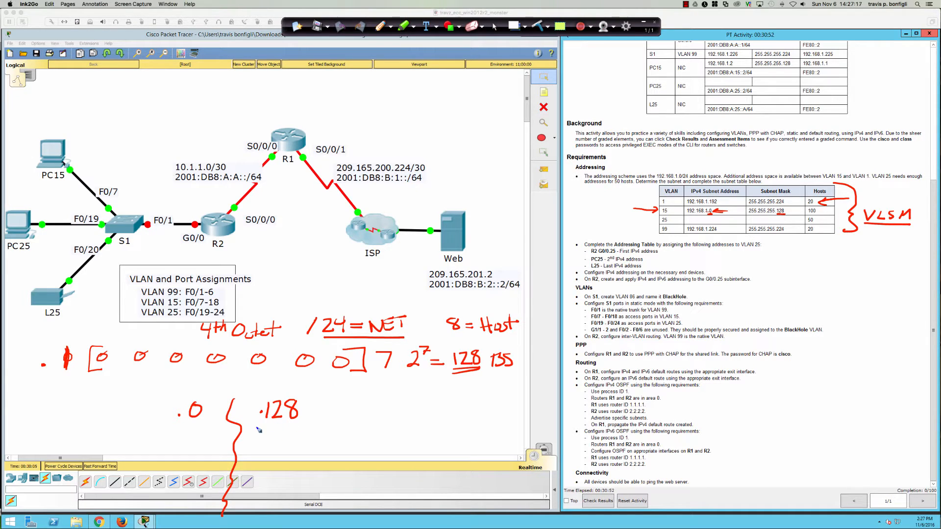
{"action": "left_click", "coordinate": [176, 518]}
{"action": "mouse_move", "coordinate": [186, 497]}
{"action": "left_mouse_down"}
{"action": "mouse_move", "coordinate": [187, 515]}
{"action": "mouse_move", "coordinate": [201, 513]}
{"action": "left_mouse_up"}
{"action": "left_click_drag", "start_coordinate": [197, 496], "coordinate": [206, 517]}
{"action": "left_click_drag", "start_coordinate": [125, 442], "coordinate": [158, 446]}
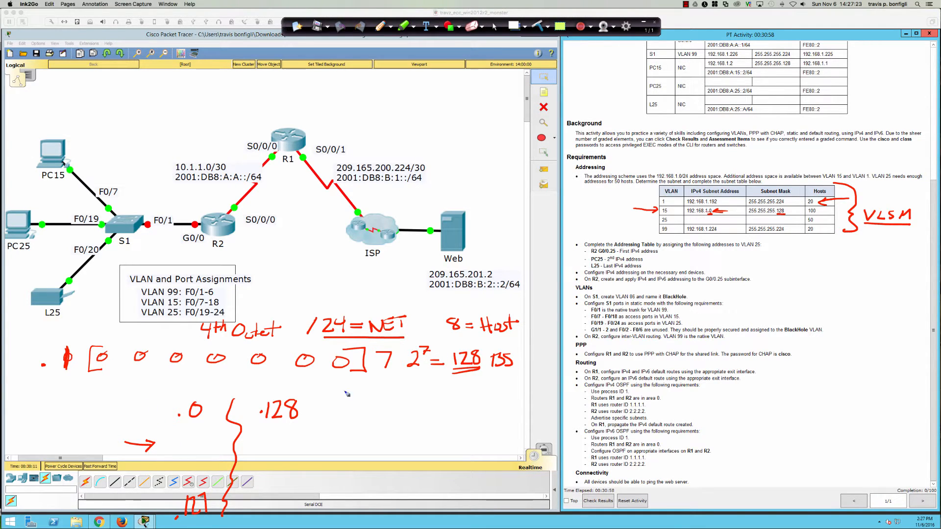
{"action": "left_click", "coordinate": [188, 432]}
{"action": "left_click_drag", "start_coordinate": [197, 421], "coordinate": [200, 435]}
{"action": "left_click_drag", "start_coordinate": [207, 475], "coordinate": [220, 468]}
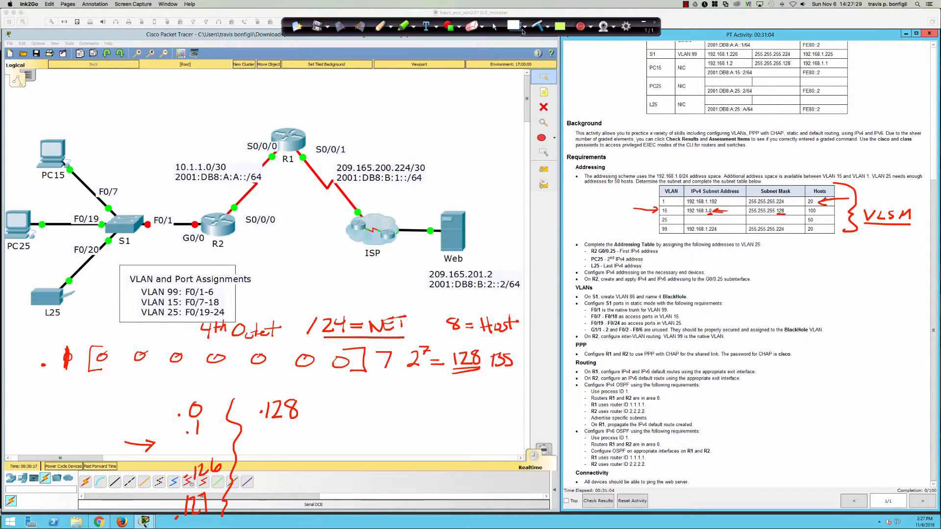
Step: Open a blank whiteboard and write 'VLAN' at the top
{"action": "left_click", "coordinate": [512, 27]}
{"action": "left_click_drag", "start_coordinate": [57, 81], "coordinate": [92, 100]}
{"action": "left_click_drag", "start_coordinate": [83, 94], "coordinate": [91, 93]}
{"action": "mouse_move", "coordinate": [96, 101]}
{"action": "left_mouse_down"}
{"action": "mouse_move", "coordinate": [107, 98]}
{"action": "mouse_move", "coordinate": [109, 78]}
{"action": "mouse_move", "coordinate": [142, 92]}
{"action": "left_mouse_up"}
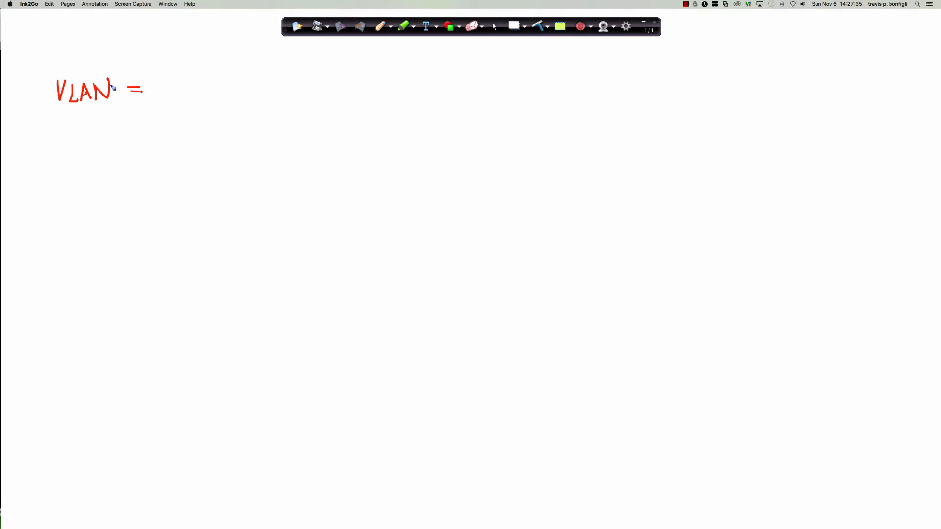
Step: Write 'VLAN 15 = /25, 126 IPS, .1 – .126' and .0 on the whiteboard, then return to Packet Tracer
{"action": "mouse_move", "coordinate": [74, 110]}
{"action": "left_mouse_down"}
{"action": "mouse_move", "coordinate": [73, 125]}
{"action": "mouse_move", "coordinate": [92, 107]}
{"action": "left_mouse_up"}
{"action": "mouse_move", "coordinate": [162, 79]}
{"action": "left_mouse_down"}
{"action": "mouse_move", "coordinate": [152, 101]}
{"action": "mouse_move", "coordinate": [181, 99]}
{"action": "left_mouse_up"}
{"action": "mouse_move", "coordinate": [181, 83]}
{"action": "left_mouse_down"}
{"action": "mouse_move", "coordinate": [296, 97]}
{"action": "mouse_move", "coordinate": [302, 80]}
{"action": "mouse_move", "coordinate": [304, 96]}
{"action": "left_mouse_up"}
{"action": "left_click_drag", "start_coordinate": [312, 82], "coordinate": [317, 96]}
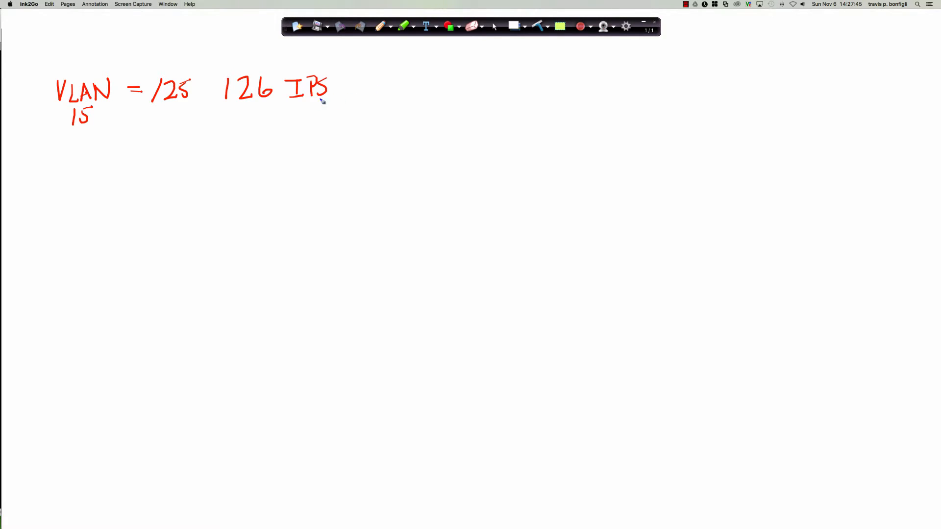
{"action": "left_click_drag", "start_coordinate": [398, 71], "coordinate": [398, 93]}
{"action": "mouse_move", "coordinate": [465, 75]}
{"action": "left_mouse_down"}
{"action": "mouse_move", "coordinate": [463, 94]}
{"action": "mouse_move", "coordinate": [497, 92]}
{"action": "mouse_move", "coordinate": [420, 65]}
{"action": "mouse_move", "coordinate": [223, 72]}
{"action": "mouse_move", "coordinate": [218, 91]}
{"action": "mouse_move", "coordinate": [424, 113]}
{"action": "mouse_move", "coordinate": [529, 95]}
{"action": "mouse_move", "coordinate": [464, 65]}
{"action": "mouse_move", "coordinate": [496, 64]}
{"action": "left_mouse_up"}
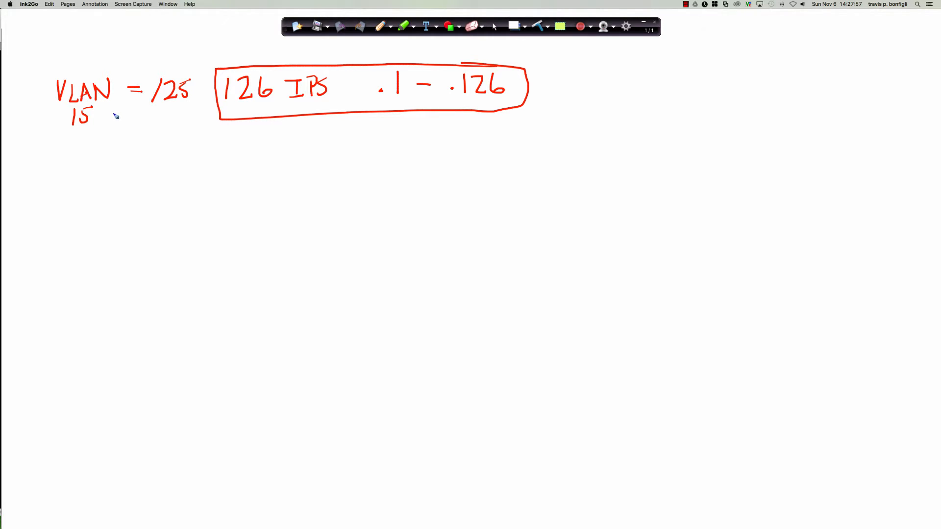
{"action": "left_click_drag", "start_coordinate": [182, 84], "coordinate": [198, 83]}
{"action": "mouse_move", "coordinate": [736, 65]}
{"action": "left_mouse_down"}
{"action": "mouse_move", "coordinate": [729, 75]}
{"action": "mouse_move", "coordinate": [738, 73]}
{"action": "left_mouse_up"}
{"action": "left_click", "coordinate": [514, 26]}
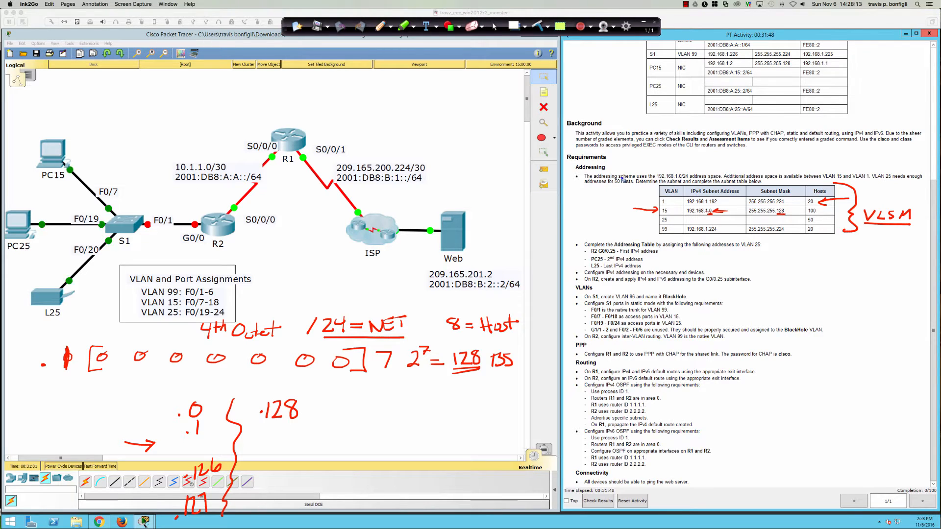
Step: Circle the 50 hosts requirement, write 2⁷-2 = 126, and circle the .0 and .127 addresses
{"action": "mouse_move", "coordinate": [623, 179]}
{"action": "left_mouse_down"}
{"action": "mouse_move", "coordinate": [607, 186]}
{"action": "mouse_move", "coordinate": [632, 180]}
{"action": "mouse_move", "coordinate": [612, 177]}
{"action": "left_mouse_up"}
{"action": "mouse_move", "coordinate": [407, 386]}
{"action": "left_mouse_down"}
{"action": "mouse_move", "coordinate": [408, 400]}
{"action": "mouse_move", "coordinate": [423, 390]}
{"action": "left_mouse_up"}
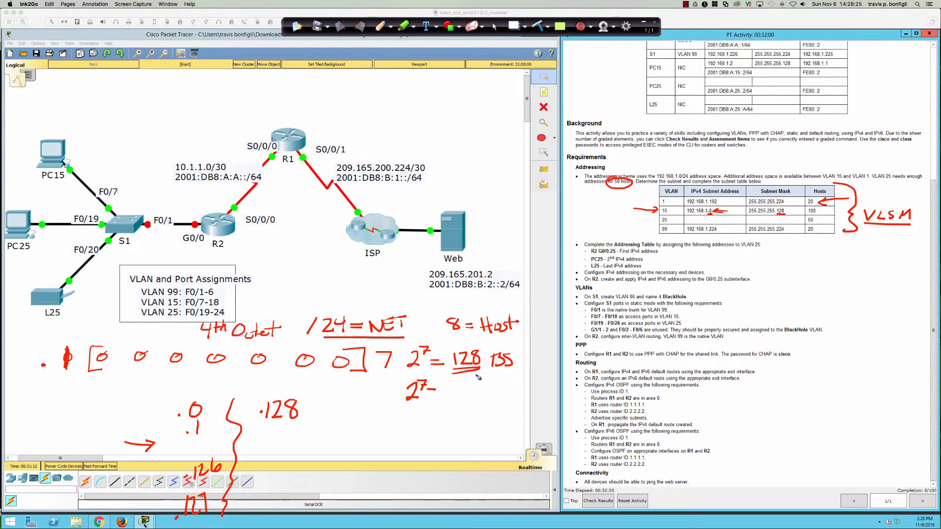
{"action": "left_click_drag", "start_coordinate": [441, 383], "coordinate": [458, 400]}
{"action": "mouse_move", "coordinate": [203, 397]}
{"action": "left_mouse_down"}
{"action": "mouse_move", "coordinate": [173, 407]}
{"action": "mouse_move", "coordinate": [196, 422]}
{"action": "mouse_move", "coordinate": [216, 398]}
{"action": "mouse_move", "coordinate": [197, 392]}
{"action": "left_mouse_up"}
{"action": "mouse_move", "coordinate": [201, 487]}
{"action": "left_mouse_down"}
{"action": "mouse_move", "coordinate": [167, 500]}
{"action": "mouse_move", "coordinate": [227, 512]}
{"action": "mouse_move", "coordinate": [194, 484]}
{"action": "left_mouse_up"}
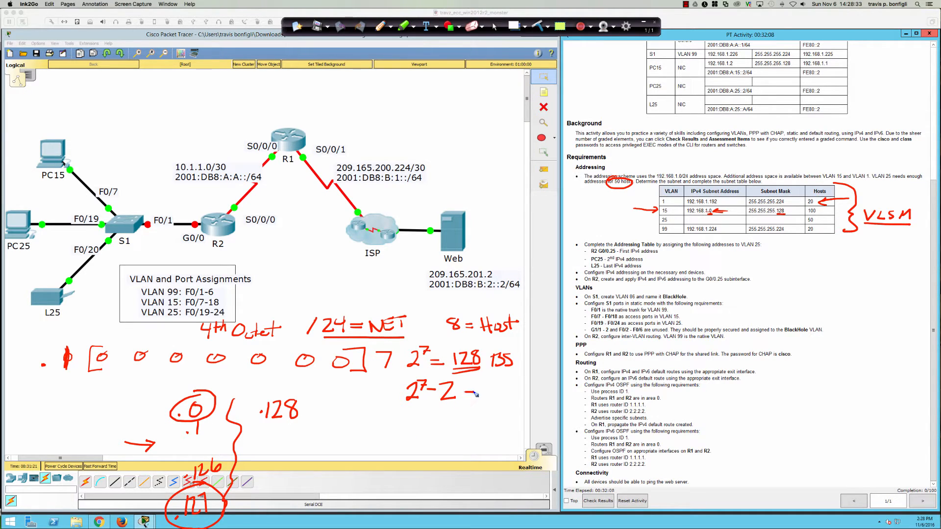
{"action": "left_click_drag", "start_coordinate": [464, 398], "coordinate": [488, 401]}
{"action": "left_click_drag", "start_coordinate": [493, 389], "coordinate": [505, 400]}
{"action": "left_click_drag", "start_coordinate": [515, 384], "coordinate": [514, 392]}
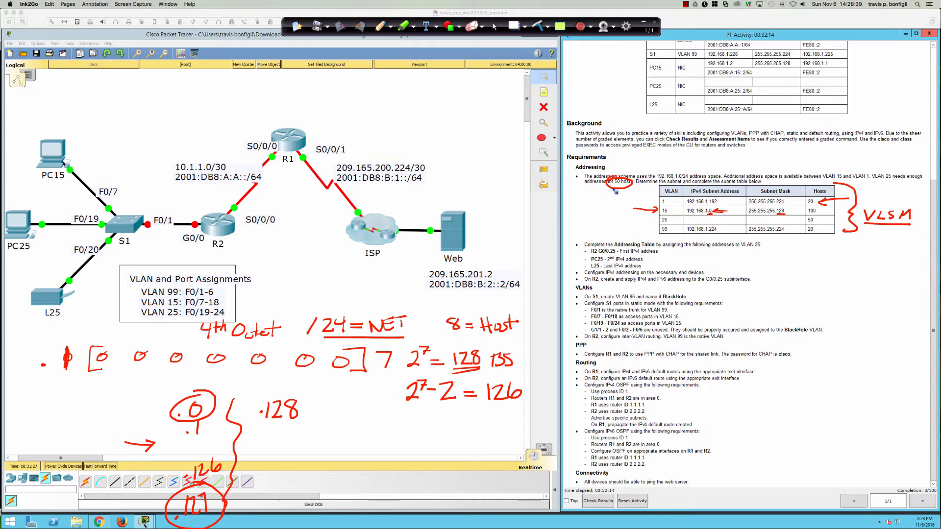
{"action": "left_click_drag", "start_coordinate": [607, 190], "coordinate": [628, 190]}
Step: Write 2⁶-2 = 62 and 2⁵-2 = 30, box them, link to 50 hosts, and write /26
{"action": "mouse_move", "coordinate": [404, 429]}
{"action": "left_mouse_down"}
{"action": "mouse_move", "coordinate": [417, 443]}
{"action": "mouse_move", "coordinate": [423, 431]}
{"action": "mouse_move", "coordinate": [456, 442]}
{"action": "mouse_move", "coordinate": [471, 432]}
{"action": "mouse_move", "coordinate": [473, 440]}
{"action": "mouse_move", "coordinate": [490, 439]}
{"action": "left_mouse_up"}
{"action": "left_click_drag", "start_coordinate": [497, 425], "coordinate": [515, 443]}
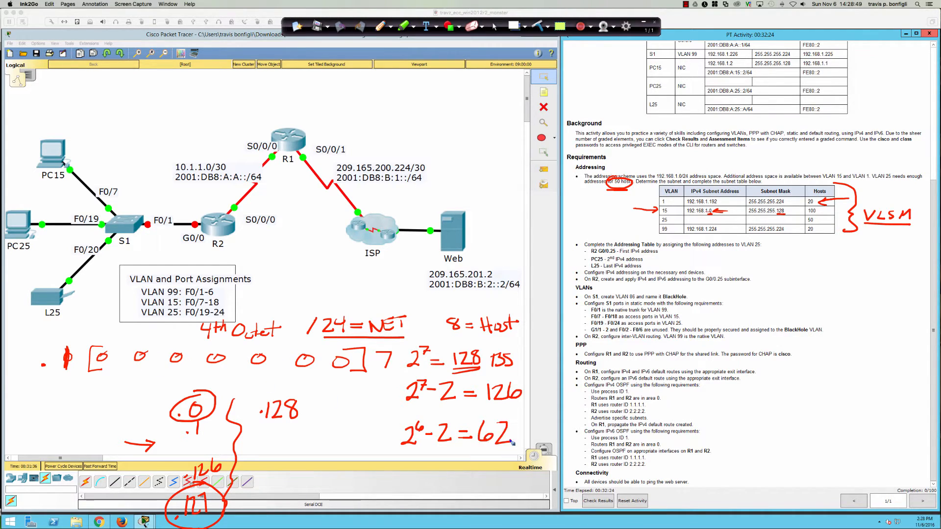
{"action": "mouse_move", "coordinate": [399, 466]}
{"action": "left_mouse_down"}
{"action": "mouse_move", "coordinate": [413, 484]}
{"action": "mouse_move", "coordinate": [421, 471]}
{"action": "mouse_move", "coordinate": [456, 487]}
{"action": "mouse_move", "coordinate": [478, 469]}
{"action": "left_mouse_up"}
{"action": "mouse_move", "coordinate": [462, 476]}
{"action": "left_mouse_down"}
{"action": "mouse_move", "coordinate": [491, 471]}
{"action": "mouse_move", "coordinate": [485, 481]}
{"action": "mouse_move", "coordinate": [505, 463]}
{"action": "left_mouse_up"}
{"action": "mouse_move", "coordinate": [505, 413]}
{"action": "left_mouse_down"}
{"action": "mouse_move", "coordinate": [397, 415]}
{"action": "mouse_move", "coordinate": [382, 507]}
{"action": "mouse_move", "coordinate": [539, 501]}
{"action": "mouse_move", "coordinate": [490, 414]}
{"action": "mouse_move", "coordinate": [532, 409]}
{"action": "left_mouse_up"}
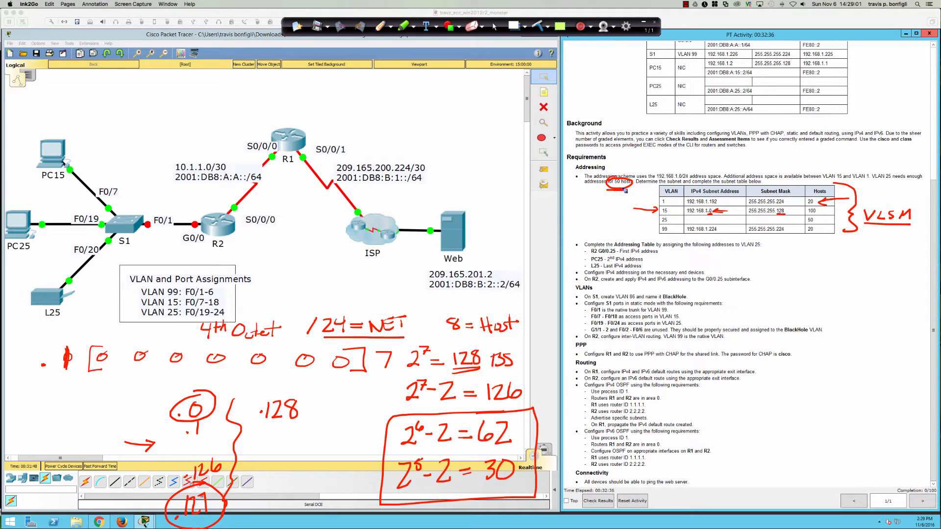
{"action": "mouse_move", "coordinate": [619, 188]}
{"action": "left_mouse_down"}
{"action": "mouse_move", "coordinate": [594, 351]}
{"action": "mouse_move", "coordinate": [525, 429]}
{"action": "mouse_move", "coordinate": [534, 434]}
{"action": "mouse_move", "coordinate": [512, 417]}
{"action": "left_mouse_up"}
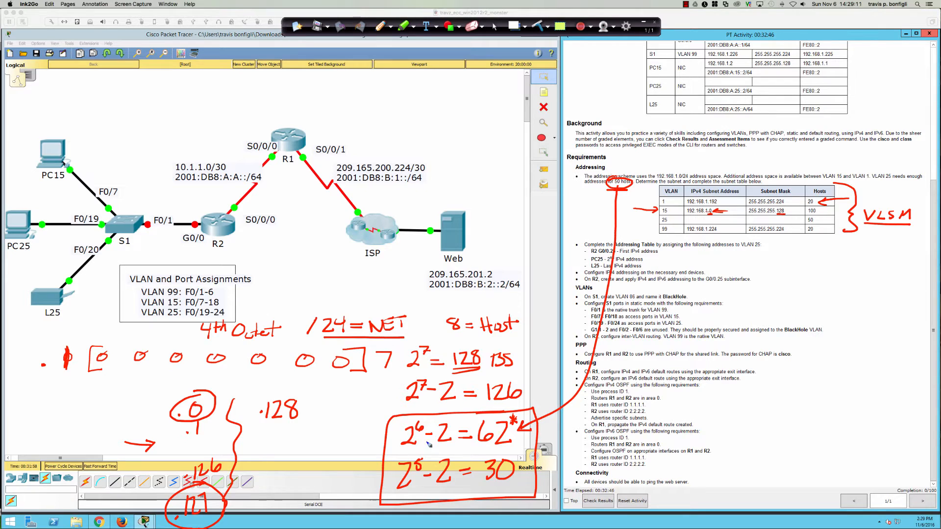
{"action": "left_click_drag", "start_coordinate": [414, 423], "coordinate": [418, 420]}
{"action": "mouse_move", "coordinate": [75, 382]}
{"action": "left_mouse_down"}
{"action": "mouse_move", "coordinate": [65, 399]}
{"action": "mouse_move", "coordinate": [89, 399]}
{"action": "left_mouse_up"}
{"action": "left_click_drag", "start_coordinate": [94, 382], "coordinate": [92, 391]}
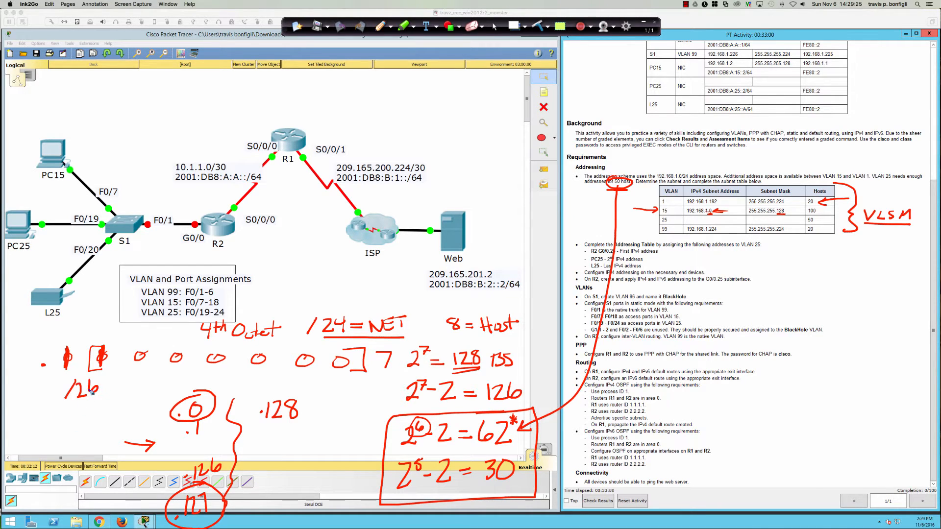
Step: Write .192 under /26 and fill the VLAN 25 row with 192.168.1.128 and mask .192, then reopen the whiteboard
{"action": "left_click", "coordinate": [64, 423]}
{"action": "mouse_move", "coordinate": [78, 415]}
{"action": "left_mouse_down"}
{"action": "mouse_move", "coordinate": [77, 425]}
{"action": "mouse_move", "coordinate": [105, 424]}
{"action": "mouse_move", "coordinate": [99, 432]}
{"action": "left_mouse_up"}
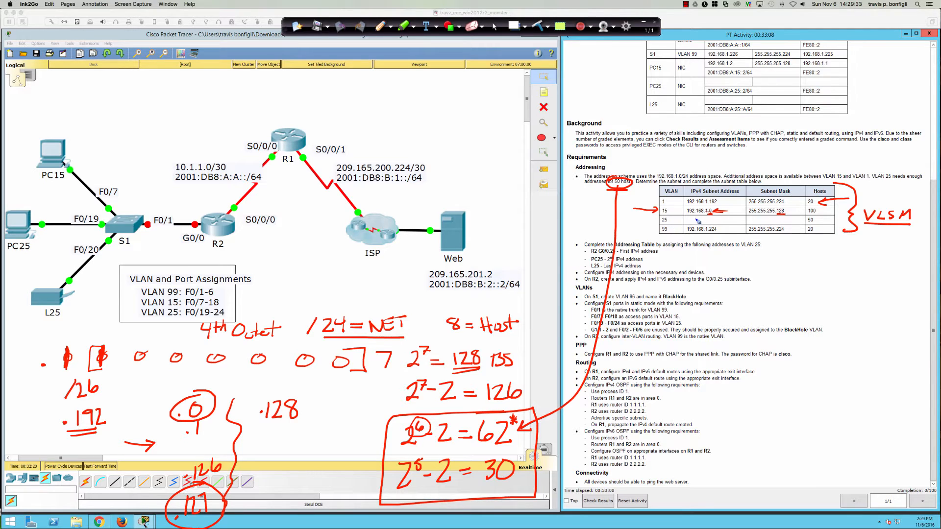
{"action": "mouse_move", "coordinate": [690, 217]}
{"action": "left_mouse_down"}
{"action": "mouse_move", "coordinate": [687, 225]}
{"action": "mouse_move", "coordinate": [742, 223]}
{"action": "left_mouse_up"}
{"action": "left_click_drag", "start_coordinate": [740, 216], "coordinate": [743, 225]}
{"action": "left_click_drag", "start_coordinate": [746, 218], "coordinate": [749, 225]}
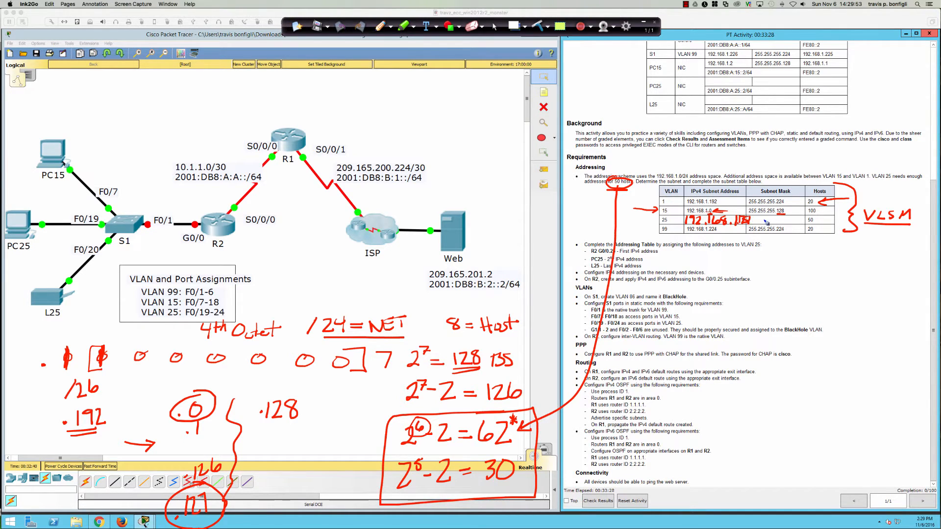
{"action": "left_click", "coordinate": [776, 221]}
{"action": "left_click_drag", "start_coordinate": [784, 216], "coordinate": [784, 223]}
{"action": "left_click_drag", "start_coordinate": [789, 218], "coordinate": [790, 223]}
{"action": "left_click_drag", "start_coordinate": [793, 219], "coordinate": [799, 223]}
{"action": "left_click", "coordinate": [514, 26]}
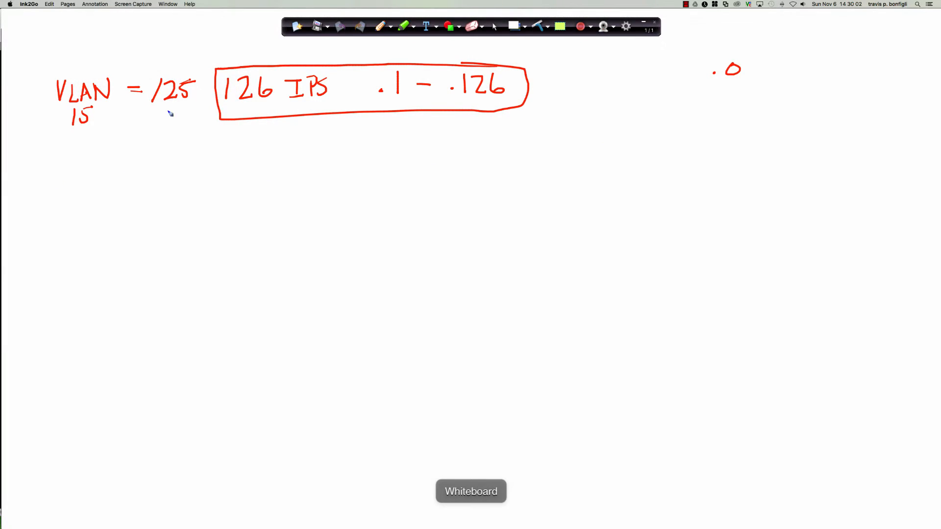
Step: On the whiteboard, write 'VLAN 25 /26 .192' with a boxed .192, then '62 IPs .129'
{"action": "left_click", "coordinate": [514, 26]}
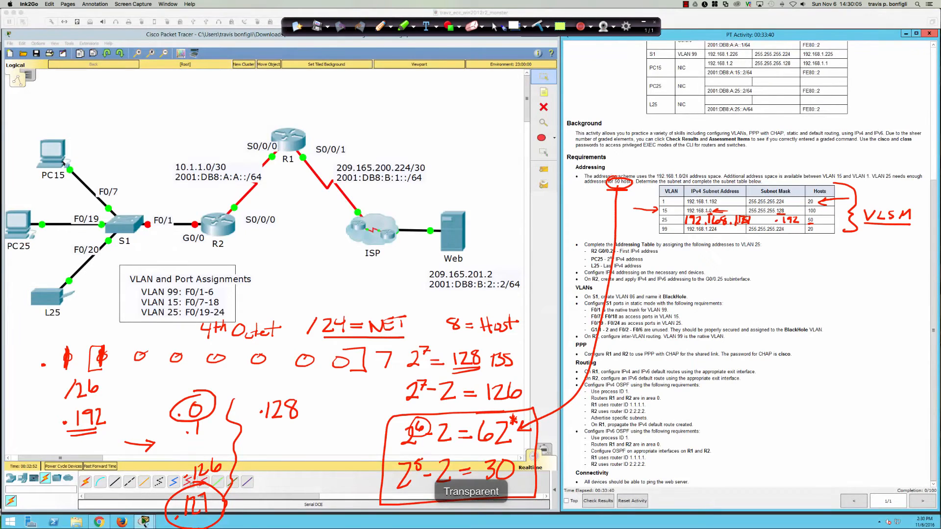
{"action": "left_click", "coordinate": [514, 27]}
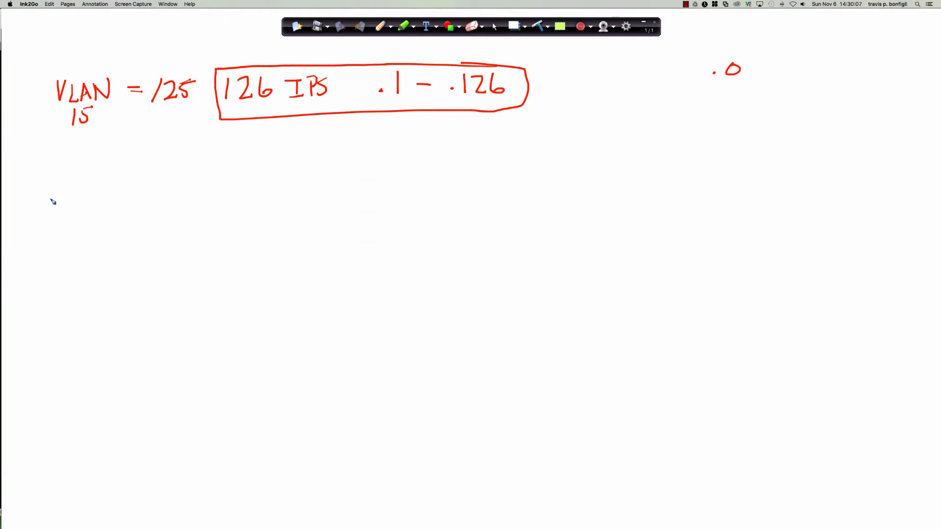
{"action": "mouse_move", "coordinate": [50, 194]}
{"action": "left_mouse_down"}
{"action": "mouse_move", "coordinate": [64, 212]}
{"action": "mouse_move", "coordinate": [79, 197]}
{"action": "mouse_move", "coordinate": [86, 211]}
{"action": "mouse_move", "coordinate": [96, 206]}
{"action": "mouse_move", "coordinate": [95, 193]}
{"action": "left_mouse_up"}
{"action": "mouse_move", "coordinate": [63, 225]}
{"action": "left_mouse_down"}
{"action": "mouse_move", "coordinate": [84, 234]}
{"action": "mouse_move", "coordinate": [76, 234]}
{"action": "left_mouse_up"}
{"action": "left_click_drag", "start_coordinate": [77, 221], "coordinate": [121, 206]}
{"action": "mouse_move", "coordinate": [146, 192]}
{"action": "left_mouse_down"}
{"action": "mouse_move", "coordinate": [136, 211]}
{"action": "mouse_move", "coordinate": [183, 210]}
{"action": "left_mouse_up"}
{"action": "left_click", "coordinate": [235, 204]}
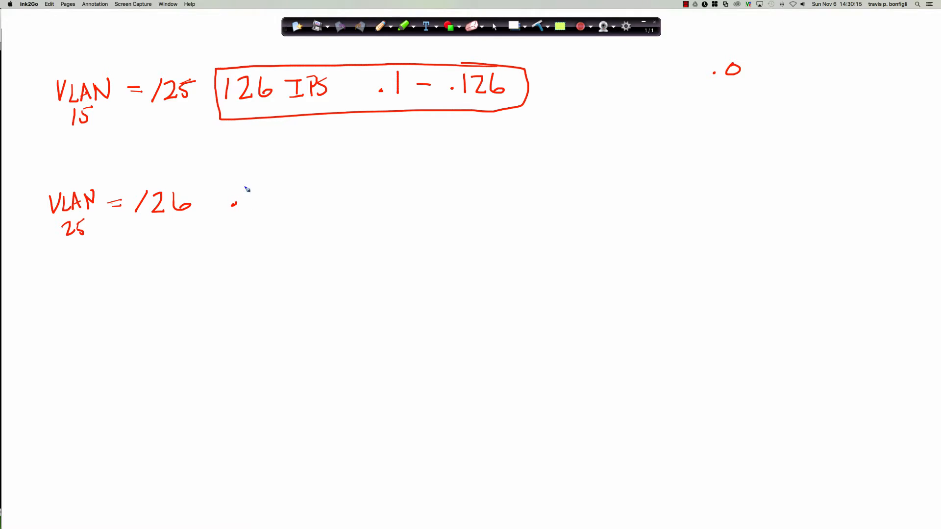
{"action": "mouse_move", "coordinate": [248, 187]}
{"action": "left_mouse_down"}
{"action": "mouse_move", "coordinate": [248, 208]}
{"action": "mouse_move", "coordinate": [283, 206]}
{"action": "left_mouse_up"}
{"action": "mouse_move", "coordinate": [287, 173]}
{"action": "left_mouse_down"}
{"action": "mouse_move", "coordinate": [225, 196]}
{"action": "mouse_move", "coordinate": [310, 217]}
{"action": "mouse_move", "coordinate": [259, 176]}
{"action": "left_mouse_up"}
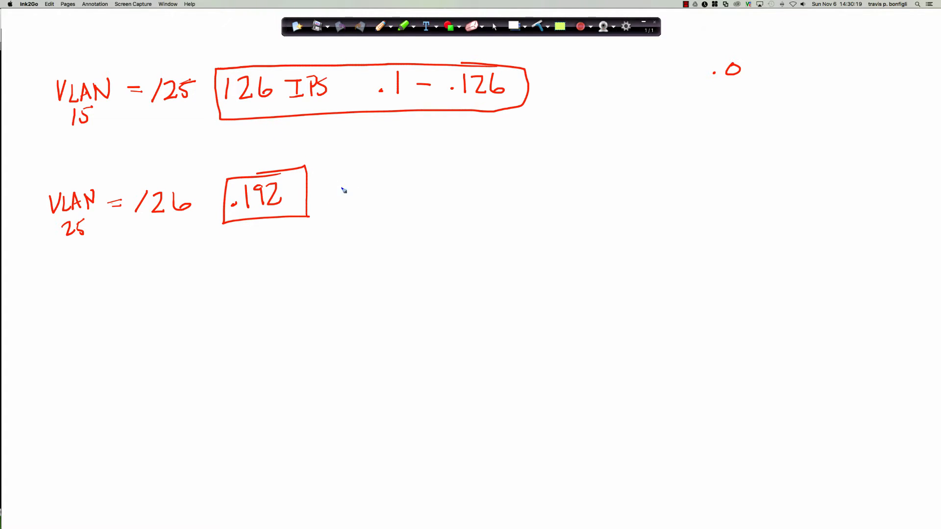
{"action": "mouse_move", "coordinate": [346, 179]}
{"action": "left_mouse_down"}
{"action": "mouse_move", "coordinate": [339, 198]}
{"action": "mouse_move", "coordinate": [366, 208]}
{"action": "mouse_move", "coordinate": [408, 195]}
{"action": "mouse_move", "coordinate": [411, 181]}
{"action": "left_mouse_up"}
{"action": "mouse_move", "coordinate": [404, 200]}
{"action": "left_mouse_down"}
{"action": "mouse_move", "coordinate": [420, 201]}
{"action": "mouse_move", "coordinate": [425, 189]}
{"action": "left_mouse_up"}
{"action": "left_click_drag", "start_coordinate": [439, 186], "coordinate": [434, 201]}
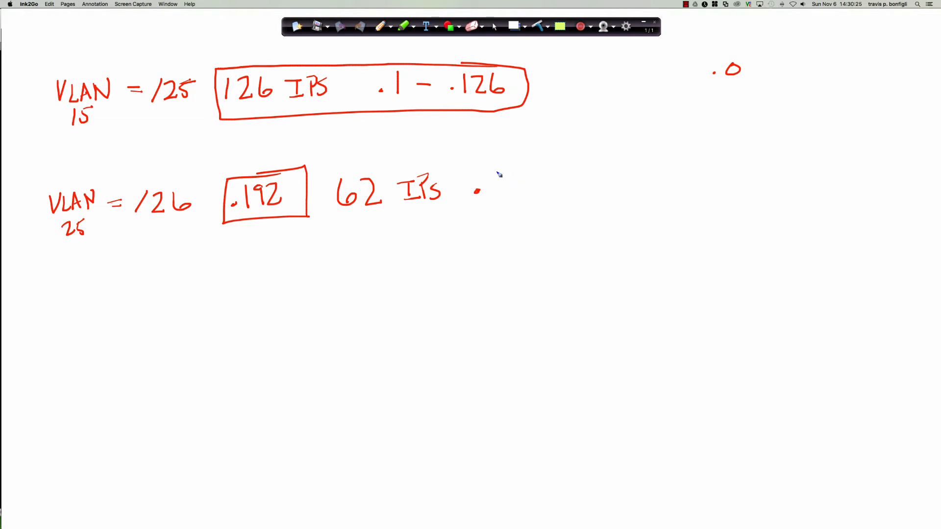
{"action": "left_click_drag", "start_coordinate": [499, 172], "coordinate": [496, 201]}
{"action": "mouse_move", "coordinate": [505, 180]}
{"action": "left_mouse_down"}
{"action": "mouse_move", "coordinate": [511, 175]}
{"action": "mouse_move", "coordinate": [525, 201]}
{"action": "mouse_move", "coordinate": [534, 188]}
{"action": "mouse_move", "coordinate": [566, 181]}
{"action": "left_mouse_up"}
Step: Write 2⁶ = 64 and .129 + 64 = .192, underlining both boxed .192 values
{"action": "left_click_drag", "start_coordinate": [60, 259], "coordinate": [81, 274]}
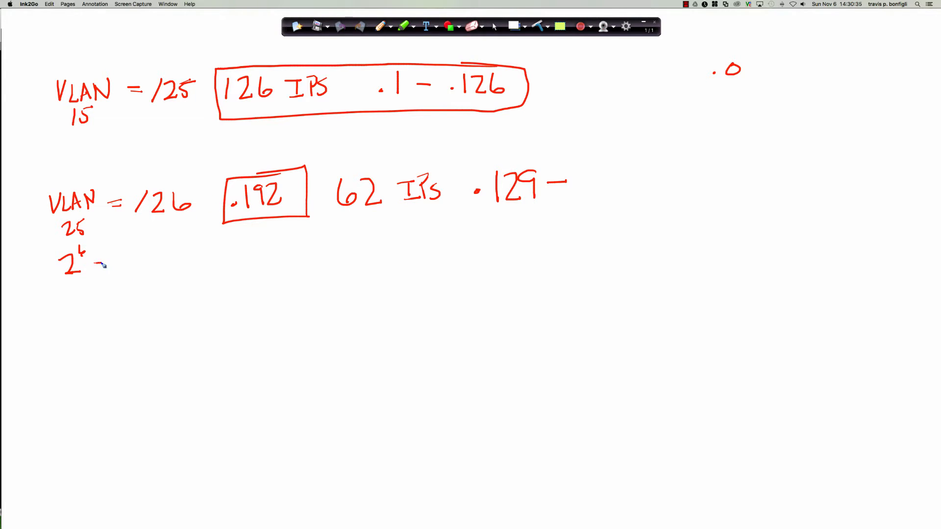
{"action": "mouse_move", "coordinate": [110, 256]}
{"action": "left_mouse_down"}
{"action": "mouse_move", "coordinate": [109, 267]}
{"action": "mouse_move", "coordinate": [130, 263]}
{"action": "left_mouse_up"}
{"action": "left_click_drag", "start_coordinate": [130, 255], "coordinate": [130, 267]}
{"action": "left_click", "coordinate": [64, 301]}
{"action": "mouse_move", "coordinate": [76, 287]}
{"action": "left_mouse_down"}
{"action": "mouse_move", "coordinate": [77, 302]}
{"action": "mouse_move", "coordinate": [138, 286]}
{"action": "left_mouse_up"}
{"action": "mouse_move", "coordinate": [135, 277]}
{"action": "left_mouse_down"}
{"action": "mouse_move", "coordinate": [135, 291]}
{"action": "mouse_move", "coordinate": [149, 282]}
{"action": "left_mouse_up"}
{"action": "mouse_move", "coordinate": [142, 287]}
{"action": "left_mouse_down"}
{"action": "mouse_move", "coordinate": [201, 282]}
{"action": "mouse_move", "coordinate": [155, 261]}
{"action": "mouse_move", "coordinate": [215, 281]}
{"action": "mouse_move", "coordinate": [169, 260]}
{"action": "left_mouse_up"}
{"action": "left_click", "coordinate": [162, 286]}
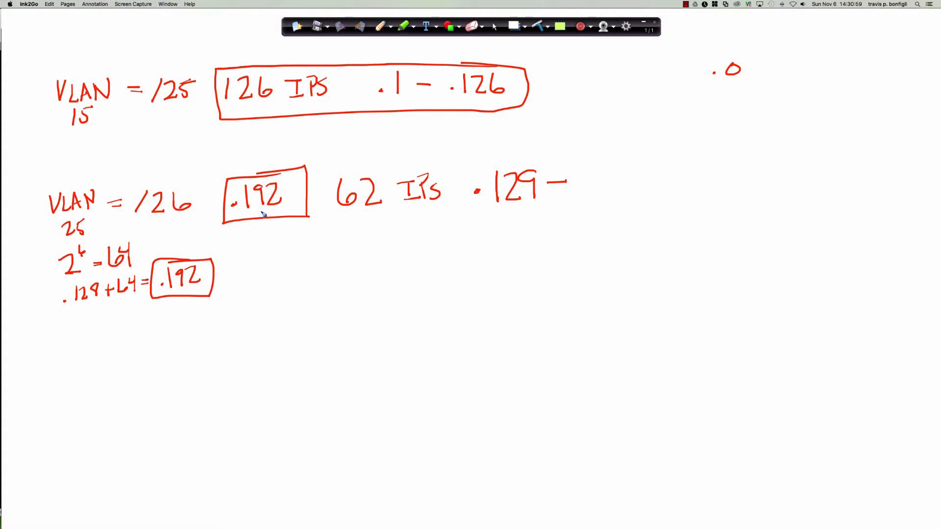
{"action": "left_click_drag", "start_coordinate": [241, 212], "coordinate": [277, 210]}
{"action": "left_click_drag", "start_coordinate": [167, 289], "coordinate": [203, 283]}
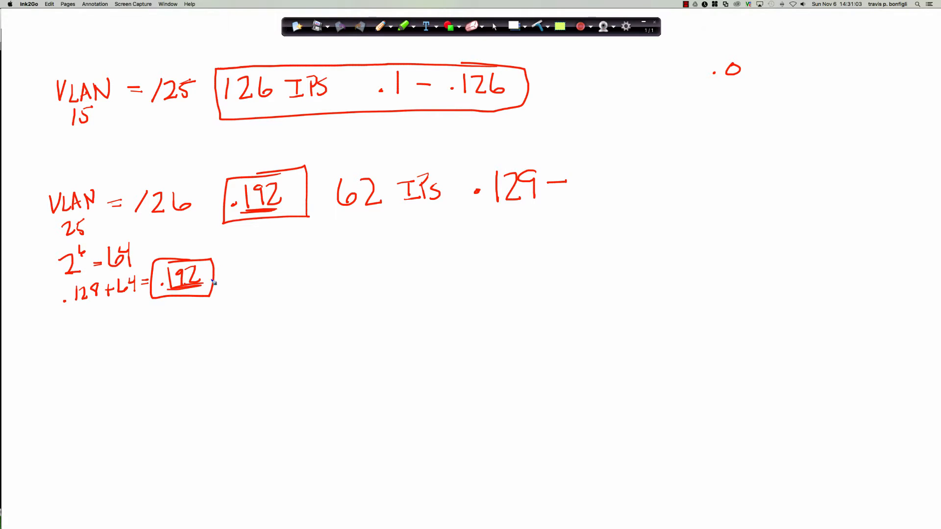
Step: Complete the host range as .129 – .190 and box the 62 IPs range
{"action": "left_click", "coordinate": [580, 194]}
{"action": "mouse_move", "coordinate": [597, 169]}
{"action": "left_mouse_down"}
{"action": "mouse_move", "coordinate": [598, 203]}
{"action": "mouse_move", "coordinate": [616, 172]}
{"action": "mouse_move", "coordinate": [612, 196]}
{"action": "left_mouse_up"}
{"action": "mouse_move", "coordinate": [629, 169]}
{"action": "left_mouse_down"}
{"action": "mouse_move", "coordinate": [621, 196]}
{"action": "mouse_move", "coordinate": [629, 168]}
{"action": "left_mouse_up"}
{"action": "mouse_move", "coordinate": [397, 155]}
{"action": "left_mouse_down"}
{"action": "mouse_move", "coordinate": [320, 161]}
{"action": "mouse_move", "coordinate": [645, 233]}
{"action": "mouse_move", "coordinate": [607, 149]}
{"action": "mouse_move", "coordinate": [315, 146]}
{"action": "left_mouse_up"}
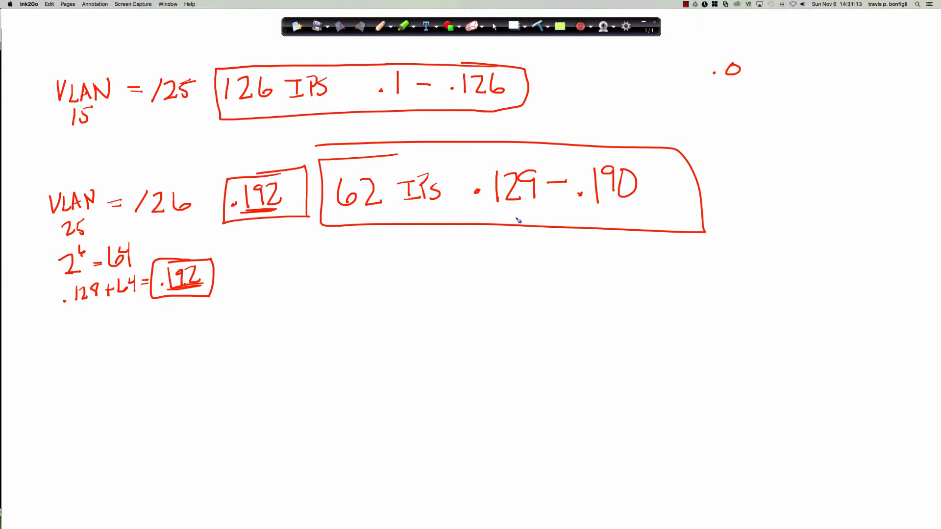
Step: Write 128 NID and .191 BCAST below the range
{"action": "left_click_drag", "start_coordinate": [298, 256], "coordinate": [296, 271]}
{"action": "left_click_drag", "start_coordinate": [303, 257], "coordinate": [321, 268]}
{"action": "mouse_move", "coordinate": [327, 252]}
{"action": "left_mouse_down"}
{"action": "mouse_move", "coordinate": [348, 262]}
{"action": "mouse_move", "coordinate": [351, 254]}
{"action": "left_mouse_up"}
{"action": "mouse_move", "coordinate": [351, 254]}
{"action": "left_mouse_down"}
{"action": "mouse_move", "coordinate": [363, 263]}
{"action": "mouse_move", "coordinate": [366, 251]}
{"action": "left_mouse_up"}
{"action": "left_click_drag", "start_coordinate": [367, 253], "coordinate": [371, 263]}
{"action": "left_click_drag", "start_coordinate": [373, 252], "coordinate": [371, 265]}
{"action": "left_click", "coordinate": [436, 258]}
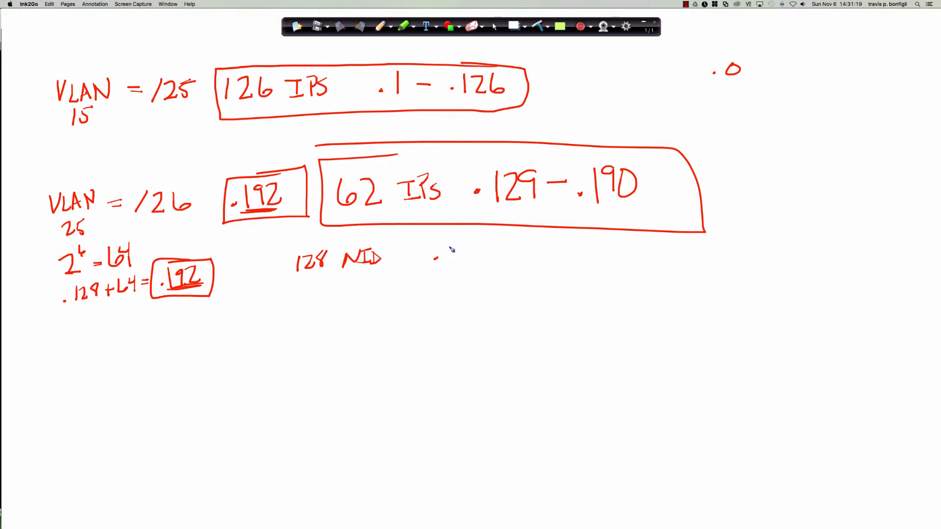
{"action": "left_click_drag", "start_coordinate": [450, 246], "coordinate": [449, 265]}
{"action": "left_click_drag", "start_coordinate": [464, 249], "coordinate": [461, 266]}
{"action": "mouse_move", "coordinate": [472, 246]}
{"action": "left_mouse_down"}
{"action": "mouse_move", "coordinate": [472, 266]}
{"action": "mouse_move", "coordinate": [493, 266]}
{"action": "left_mouse_up"}
{"action": "mouse_move", "coordinate": [494, 247]}
{"action": "left_mouse_down"}
{"action": "mouse_move", "coordinate": [505, 265]}
{"action": "mouse_move", "coordinate": [527, 264]}
{"action": "mouse_move", "coordinate": [537, 250]}
{"action": "mouse_move", "coordinate": [549, 265]}
{"action": "mouse_move", "coordinate": [541, 242]}
{"action": "left_mouse_up"}
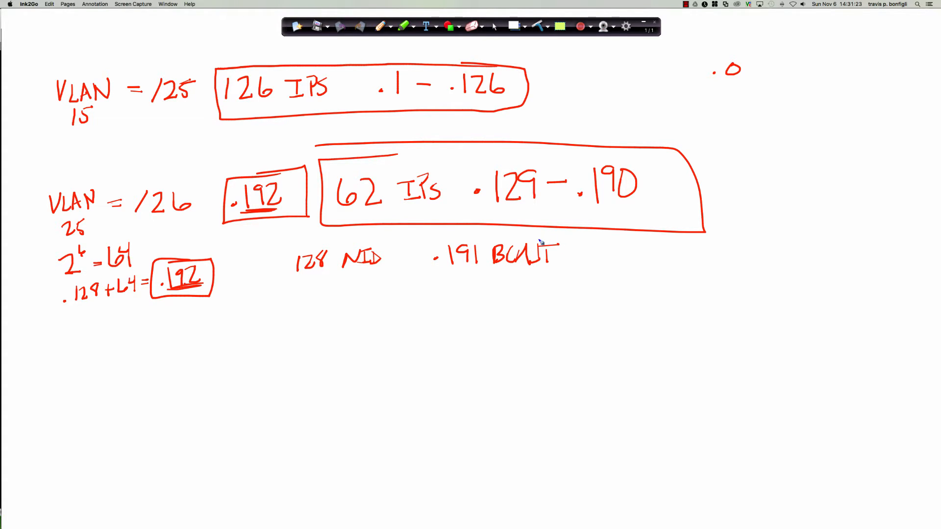
Step: Clear all Ink2Go annotations, switch back to the cursor, and dismiss the Interface Locked warning
{"action": "left_click", "coordinate": [513, 26]}
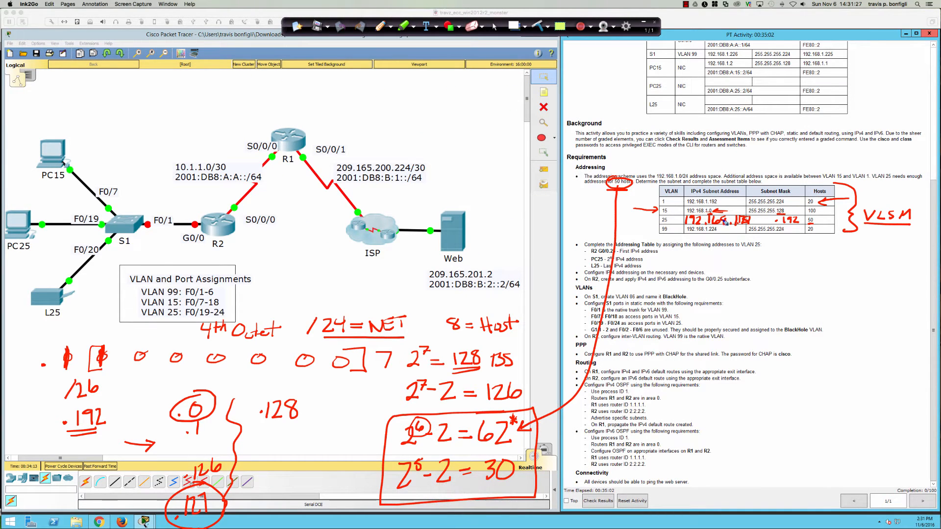
{"action": "left_click_drag", "start_coordinate": [733, 201], "coordinate": [721, 206]}
{"action": "left_click", "coordinate": [537, 26]}
{"action": "left_click", "coordinate": [496, 29]}
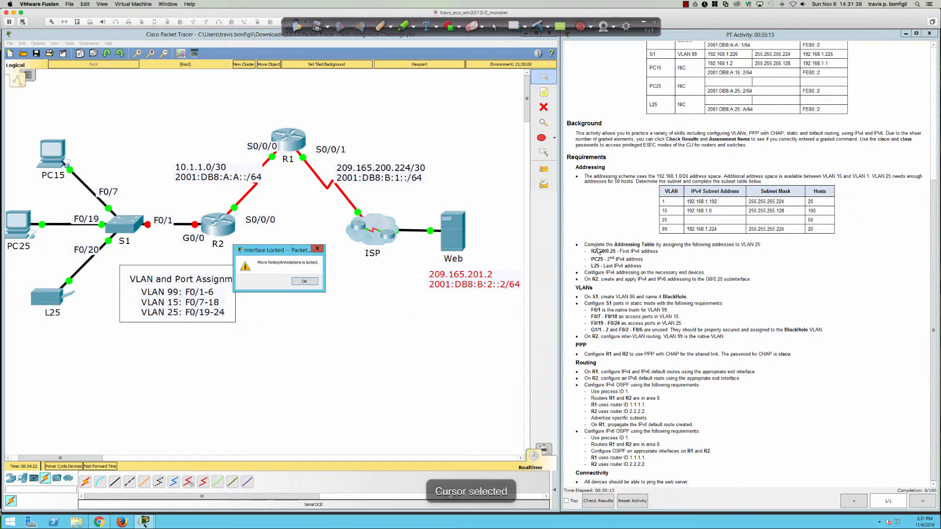
{"action": "left_click", "coordinate": [307, 281]}
{"action": "left_click_drag", "start_coordinate": [634, 259], "coordinate": [635, 259]}
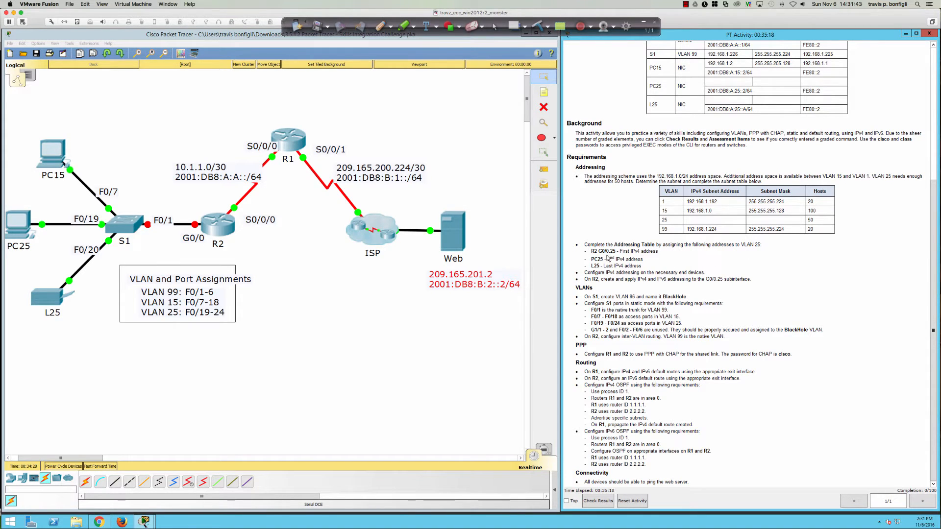
Step: Open R2's window, reposition and widen it, and show its CLI
{"action": "left_click", "coordinate": [221, 225]}
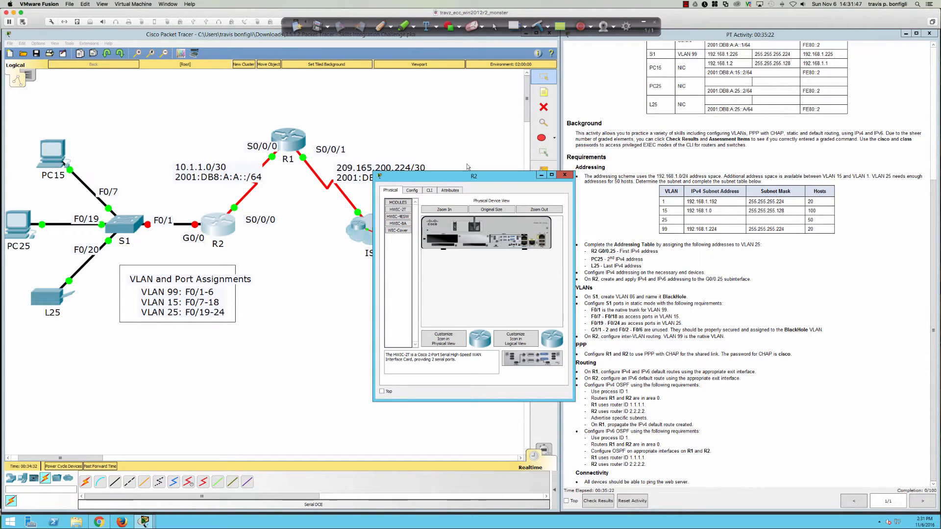
{"action": "left_click_drag", "start_coordinate": [496, 178], "coordinate": [118, 289]}
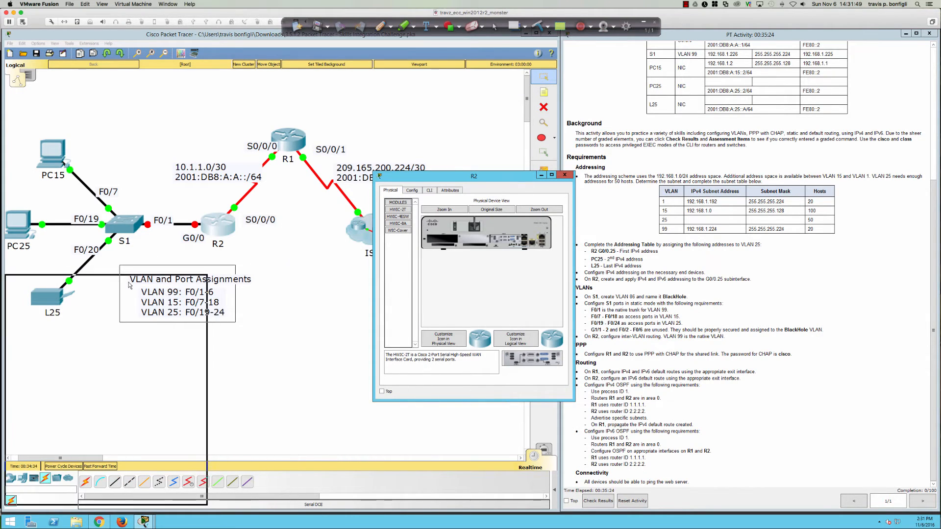
{"action": "left_click_drag", "start_coordinate": [206, 376], "coordinate": [567, 376]}
{"action": "left_click", "coordinate": [61, 294]}
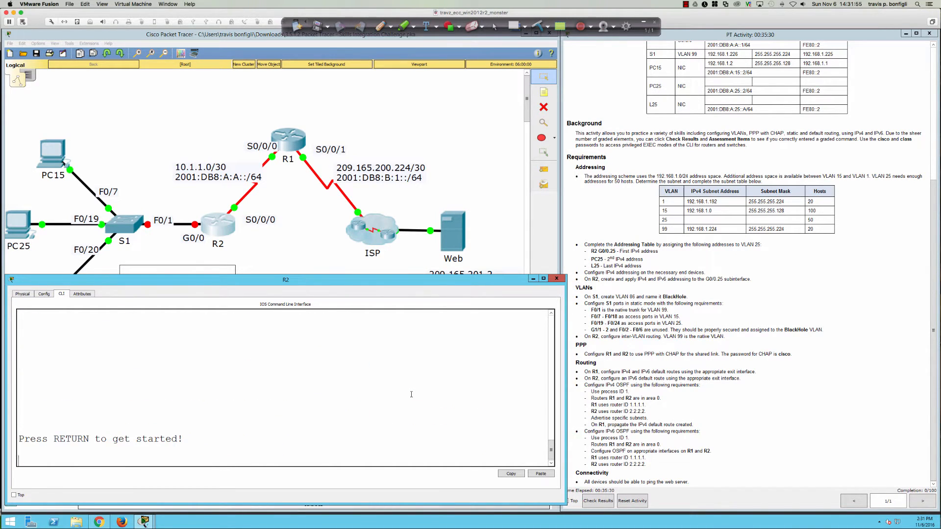
Step: Log in to R2's console with the password and enter 'en' to request privileged mode
{"action": "key", "text": "Return"}
{"action": "key", "text": "Return"}
{"action": "key", "text": "Return"}
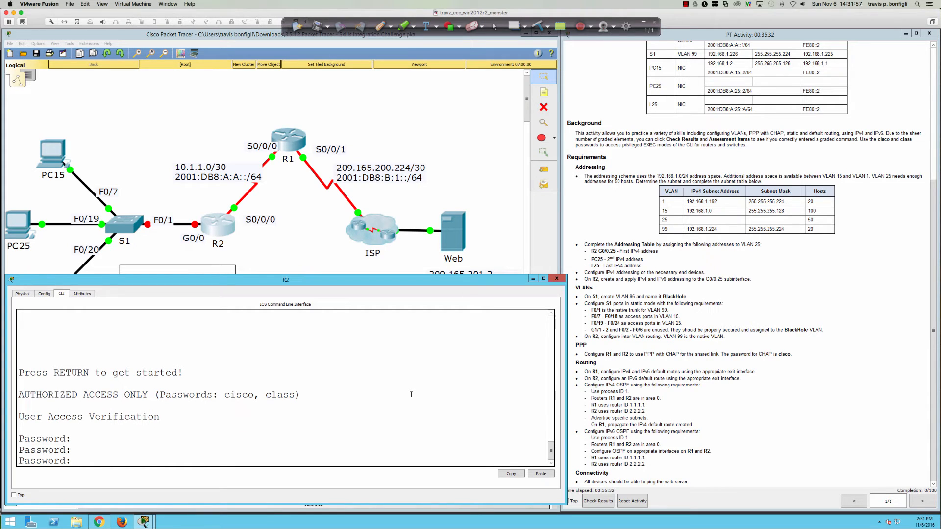
{"action": "key", "text": "Return"}
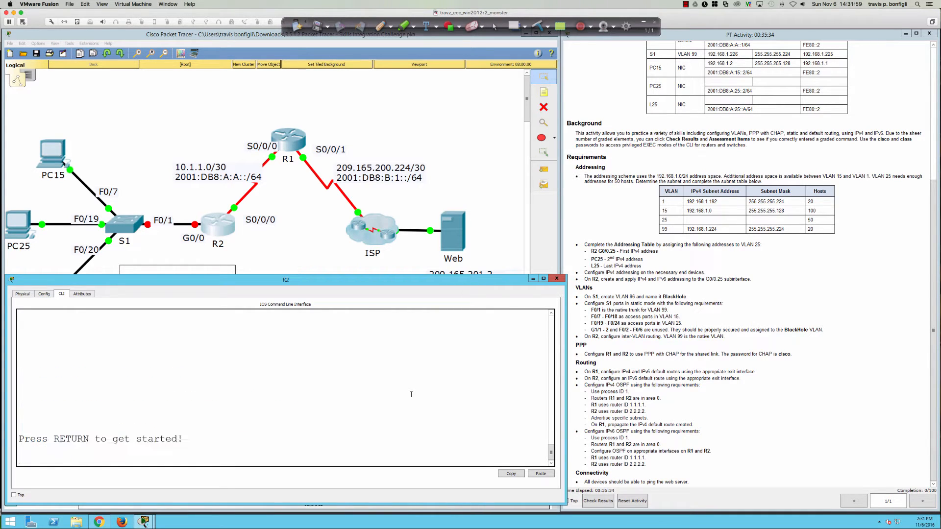
{"action": "key", "text": "Return"}
{"action": "key", "text": "Return"}
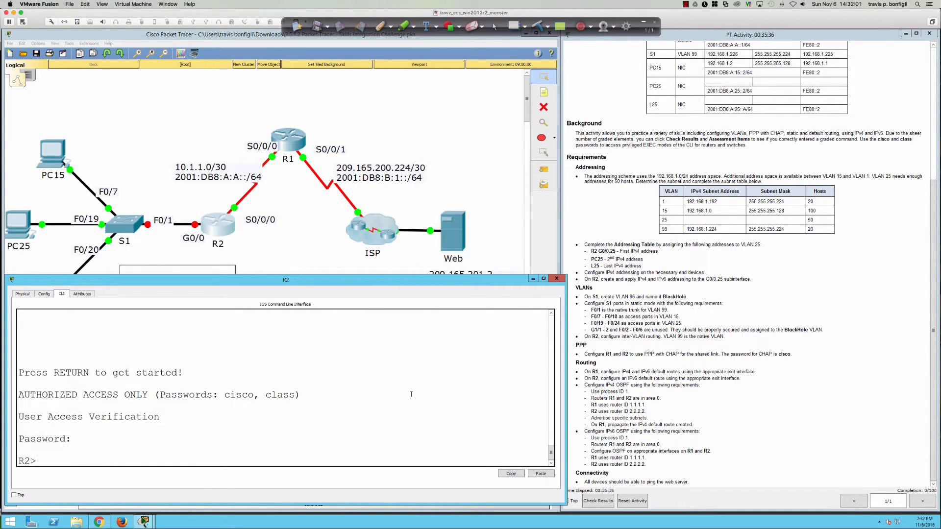
{"action": "key", "text": "Return"}
{"action": "key", "text": "Return"}
{"action": "key", "text": "Return"}
{"action": "key", "text": "Return"}
{"action": "type", "text": "en"}
{"action": "key", "text": "Return"}
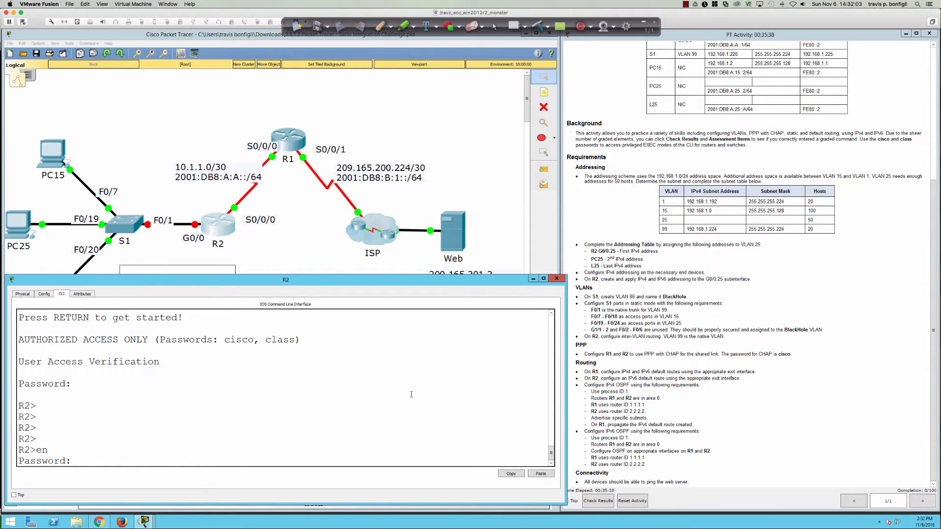
{"action": "key", "text": "Return"}
{"action": "key", "text": "Return"}
{"action": "key", "text": "Return"}
{"action": "key", "text": "Return"}
{"action": "key", "text": "Return"}
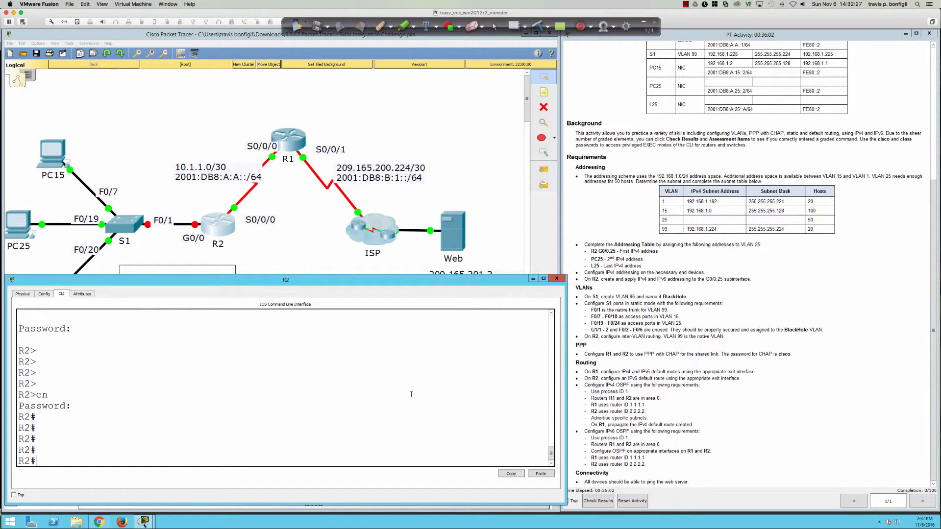
Step: Review R2's running configuration, then enter subinterface G0/0.25 in global configuration mode
{"action": "type", "text": "sh run"}
{"action": "key", "text": "Return"}
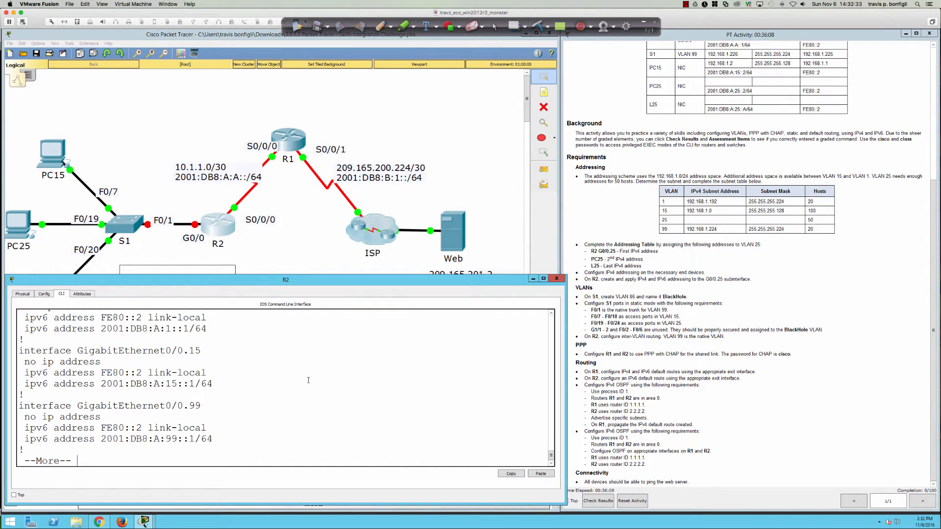
{"action": "key", "text": "q"}
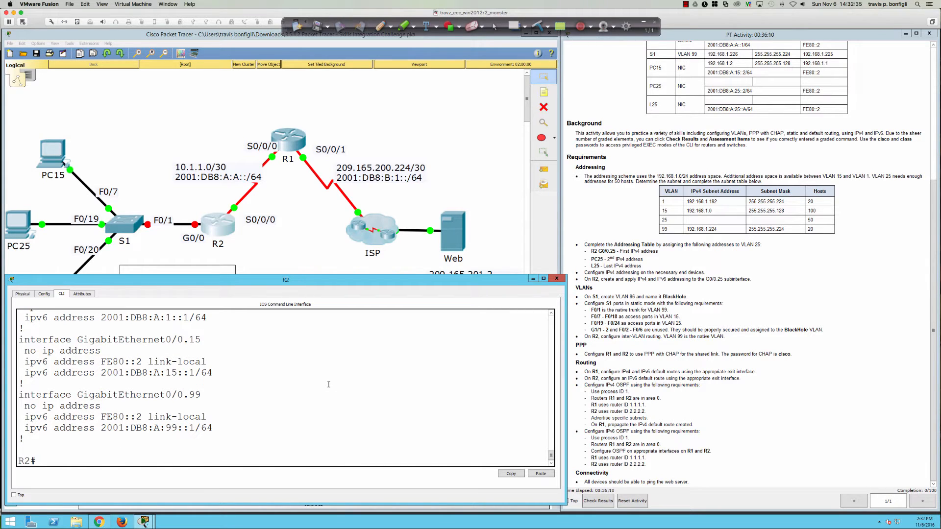
{"action": "key", "text": "Return"}
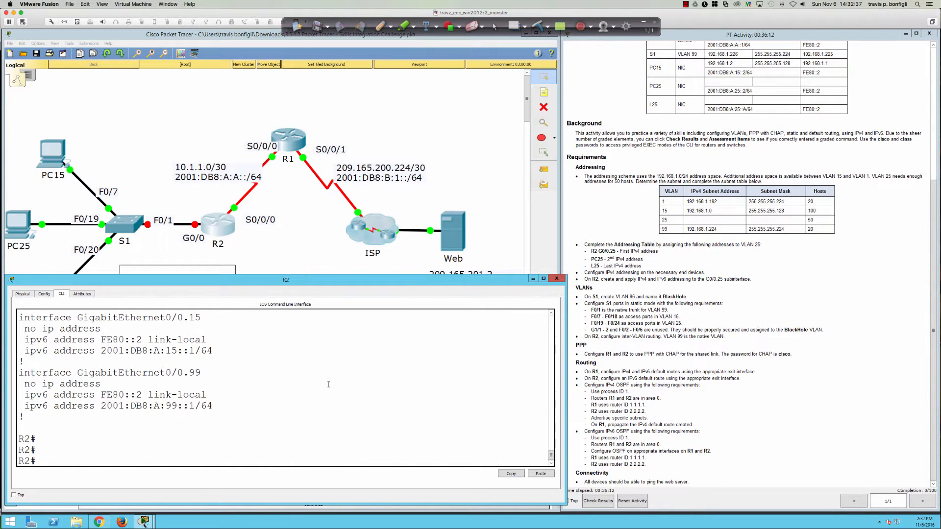
{"action": "type", "text": "conf t"}
{"action": "key", "text": "Return"}
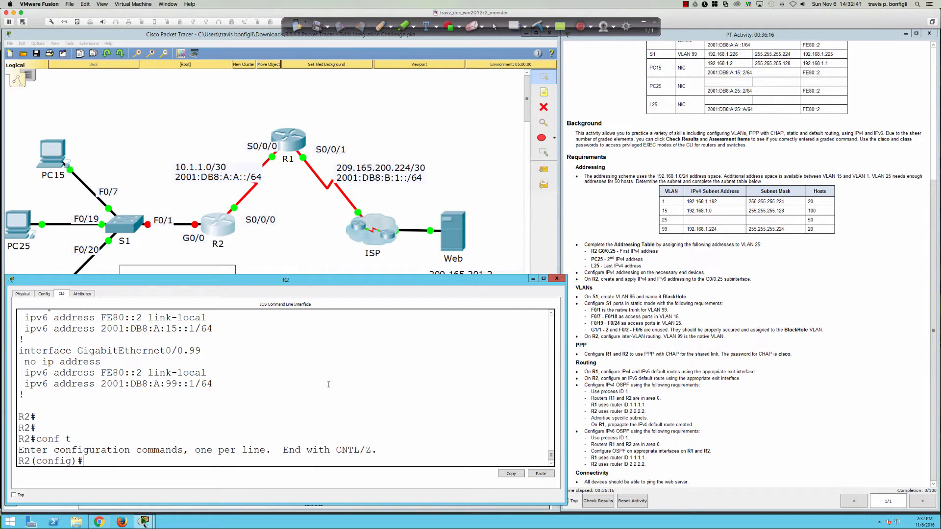
{"action": "type", "text": "int g0/0.25"}
{"action": "key", "text": "Return"}
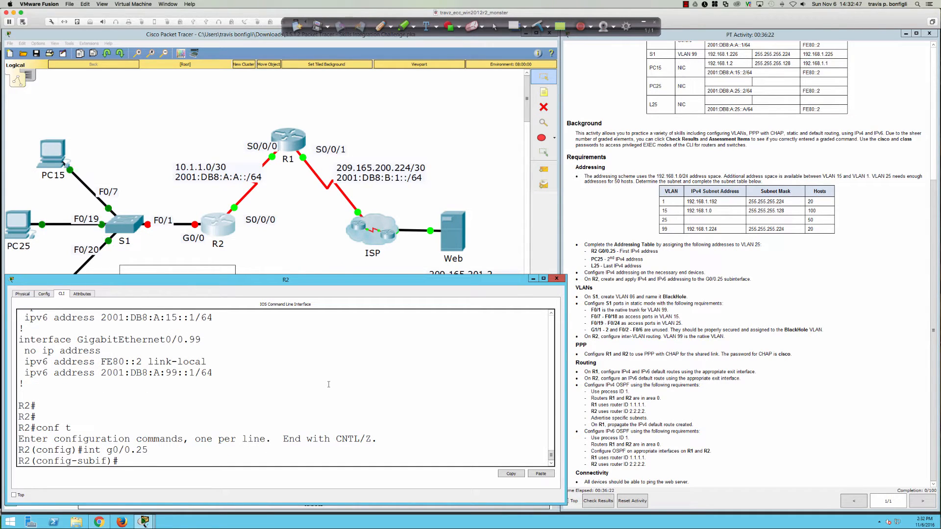
{"action": "key", "text": "Return"}
{"action": "key", "text": "Return"}
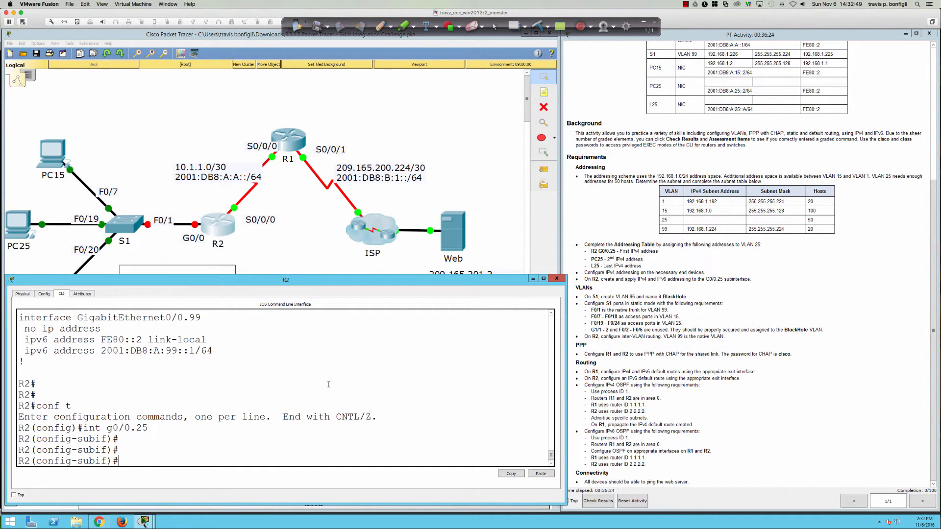
Step: Assign 192.168.1.129 255.255.255.192 to G0/0.25
{"action": "type", "text": "ip add 192.168.1."}
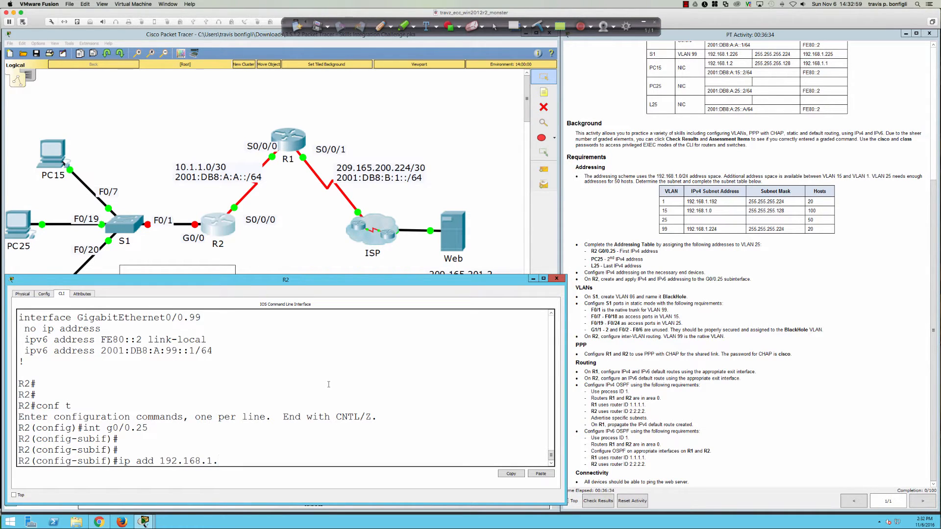
{"action": "type", "text": "129 255.255.255.19"}
{"action": "type", "text": "2"}
{"action": "key", "text": "Return"}
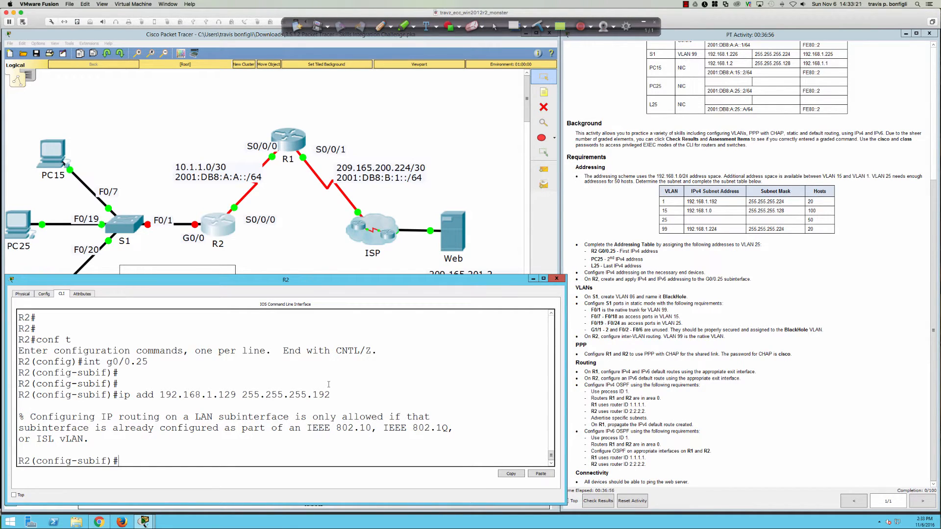
Step: Set encapsulation dot1Q 25 on G0/0.25 and re-apply the 192.168.1.129 address
{"action": "type", "text": "en"}
{"action": "key", "text": "Tab"}
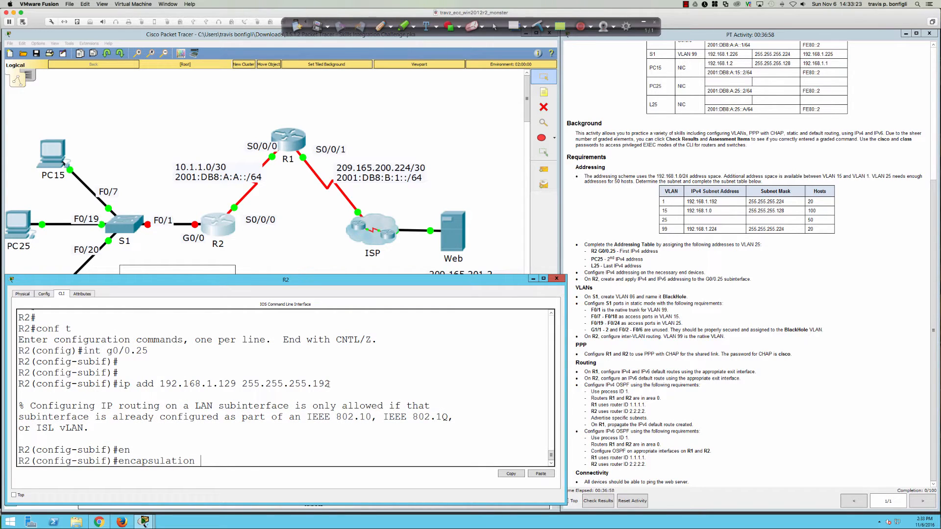
{"action": "type", "text": "do"}
{"action": "key", "text": "Tab"}
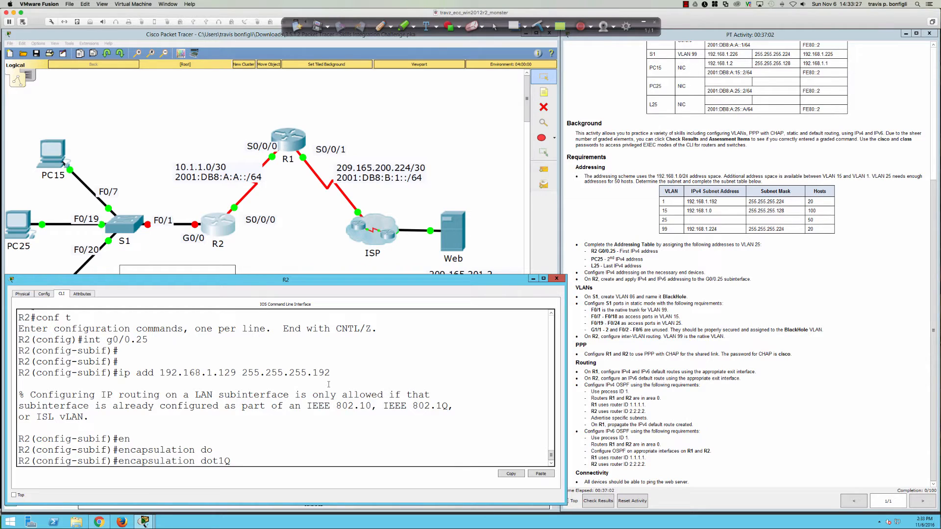
{"action": "type", "text": "25"}
{"action": "key", "text": "Return"}
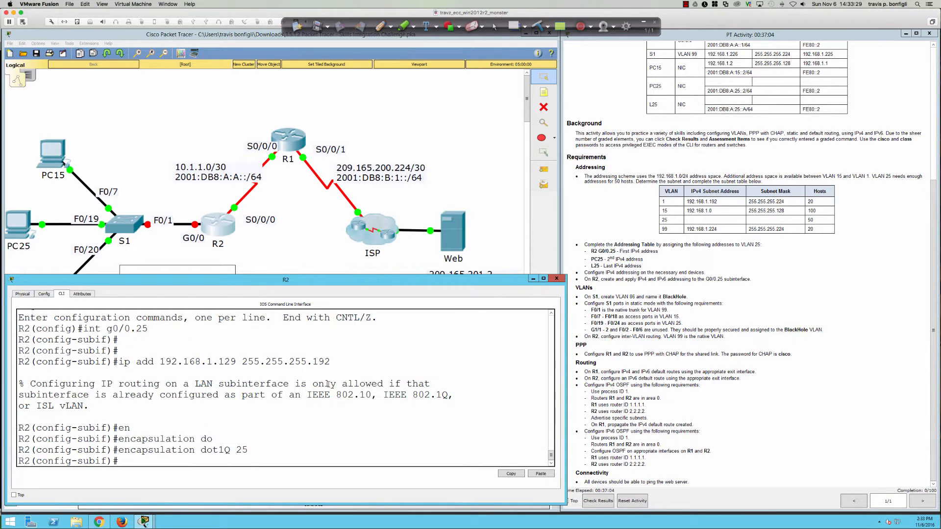
{"action": "key", "text": "Up"}
{"action": "key", "text": "Up"}
{"action": "key", "text": "Return"}
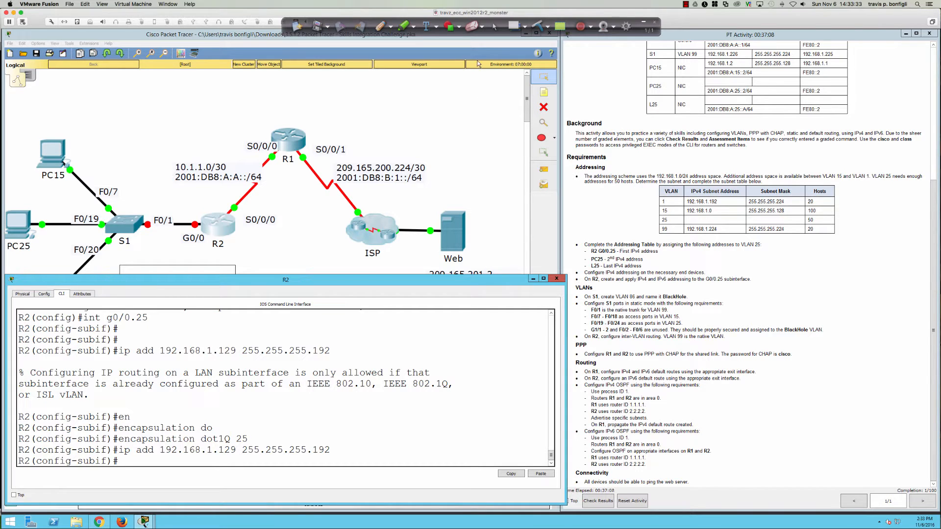
{"action": "left_click", "coordinate": [514, 25]}
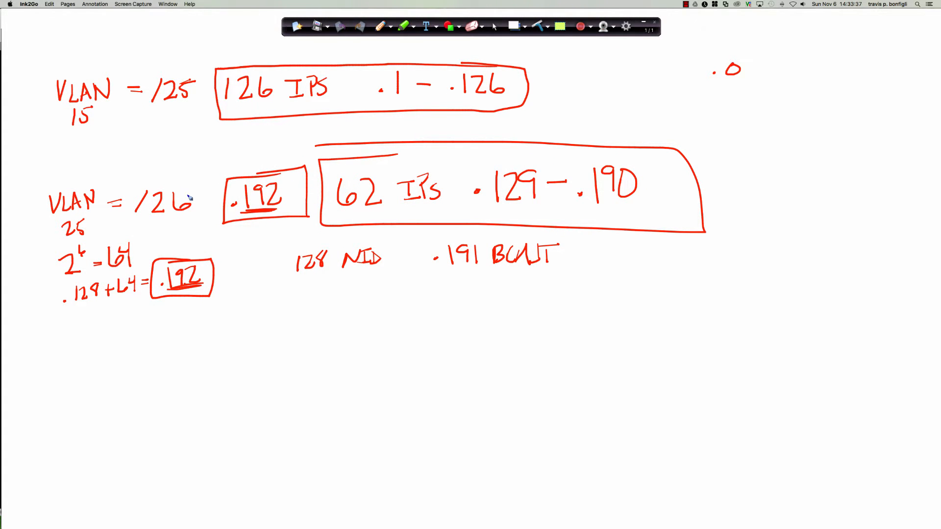
Step: Bracket the VLAN 25 notes in red, underline .129, then hide the whiteboard
{"action": "mouse_move", "coordinate": [84, 183]}
{"action": "left_mouse_down"}
{"action": "mouse_move", "coordinate": [27, 248]}
{"action": "mouse_move", "coordinate": [147, 339]}
{"action": "mouse_move", "coordinate": [161, 340]}
{"action": "left_mouse_up"}
{"action": "mouse_move", "coordinate": [494, 209]}
{"action": "left_mouse_down"}
{"action": "mouse_move", "coordinate": [478, 209]}
{"action": "mouse_move", "coordinate": [540, 211]}
{"action": "left_mouse_up"}
{"action": "left_click", "coordinate": [514, 26]}
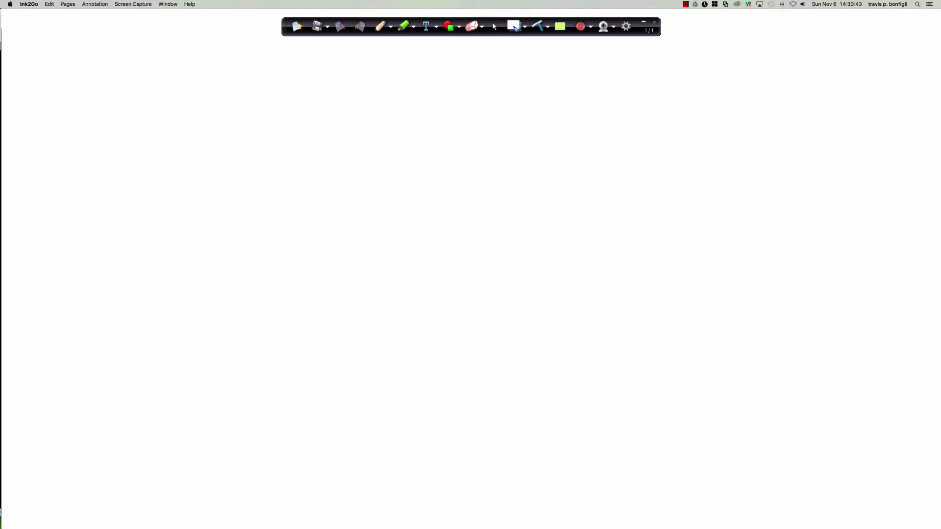
{"action": "left_click", "coordinate": [495, 27]}
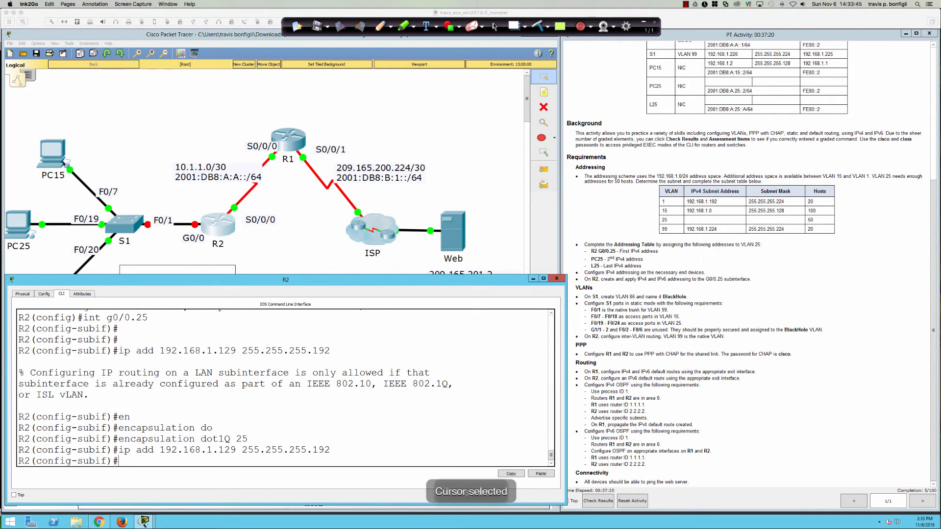
Step: Enter 192.168.1.130, mask 255.255.255.192 and gateway 192.168.1.129 in PC25's IP Configuration
{"action": "left_click", "coordinate": [495, 417]}
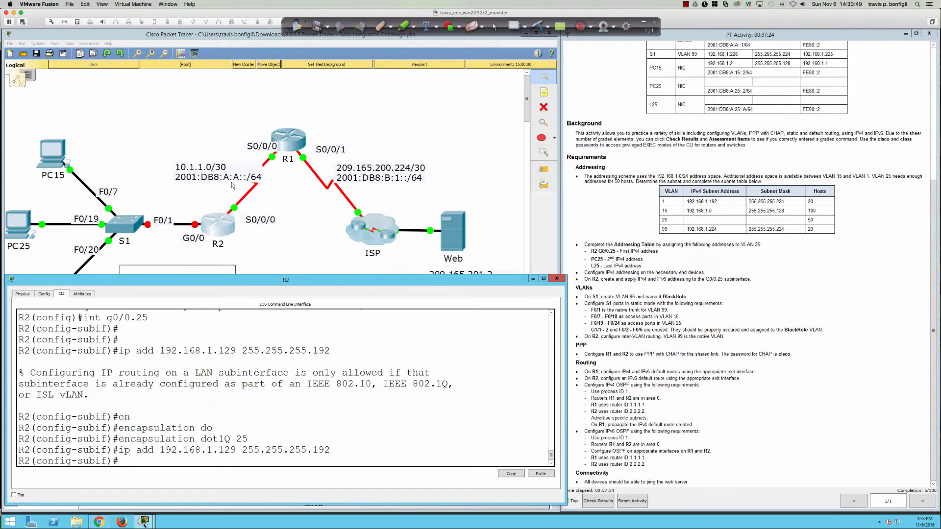
{"action": "left_click", "coordinate": [96, 156]}
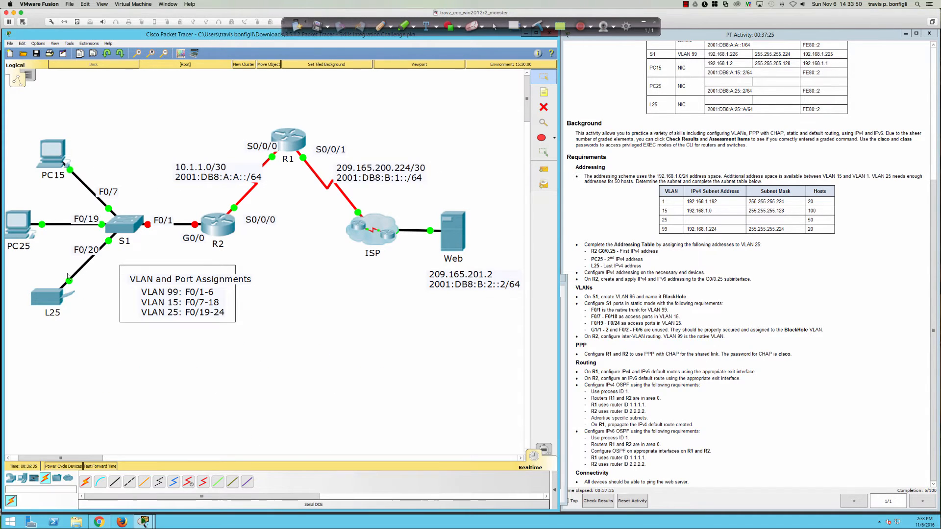
{"action": "left_click", "coordinate": [19, 224]}
{"action": "left_click", "coordinate": [376, 170]}
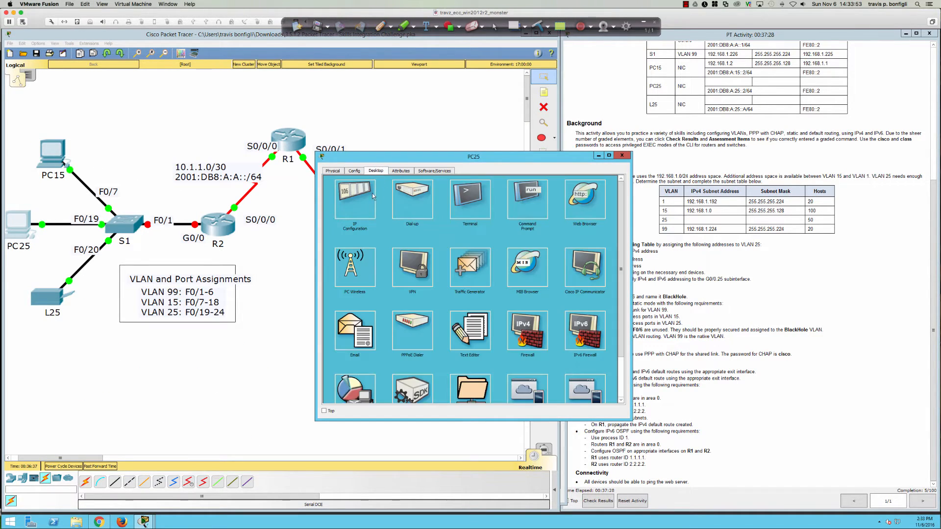
{"action": "left_click", "coordinate": [360, 203]}
{"action": "left_click", "coordinate": [432, 212]}
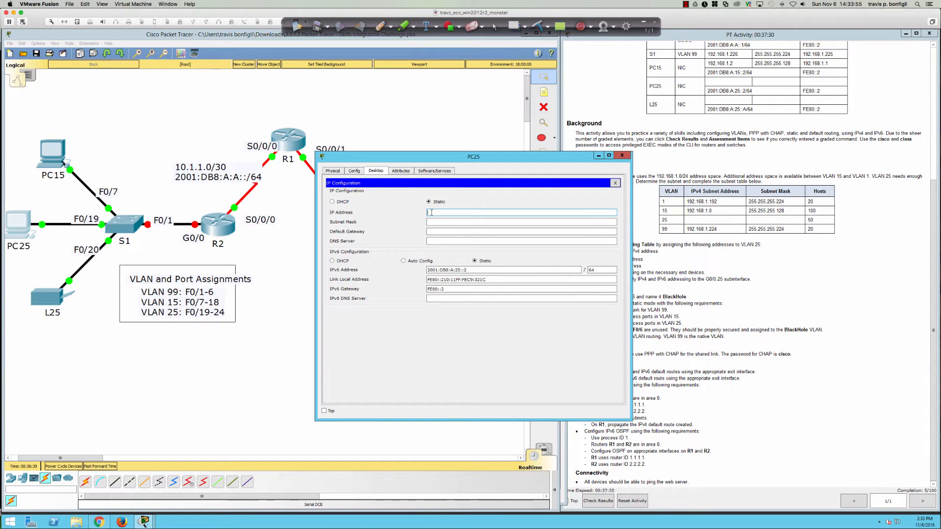
{"action": "type", "text": "192.168.1.130"}
{"action": "key", "text": "Tab"}
{"action": "left_click", "coordinate": [469, 220]}
{"action": "type", "text": "192"}
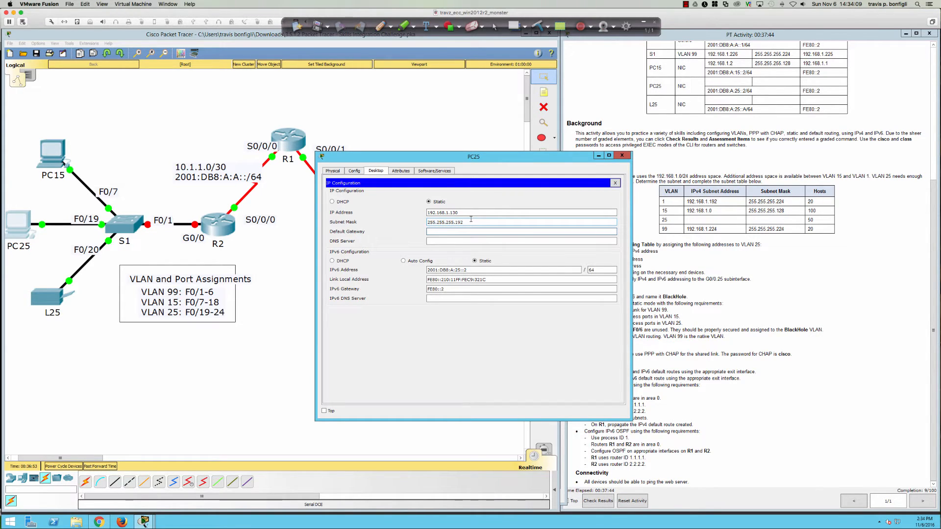
{"action": "type", "text": "192.168.1.129"}
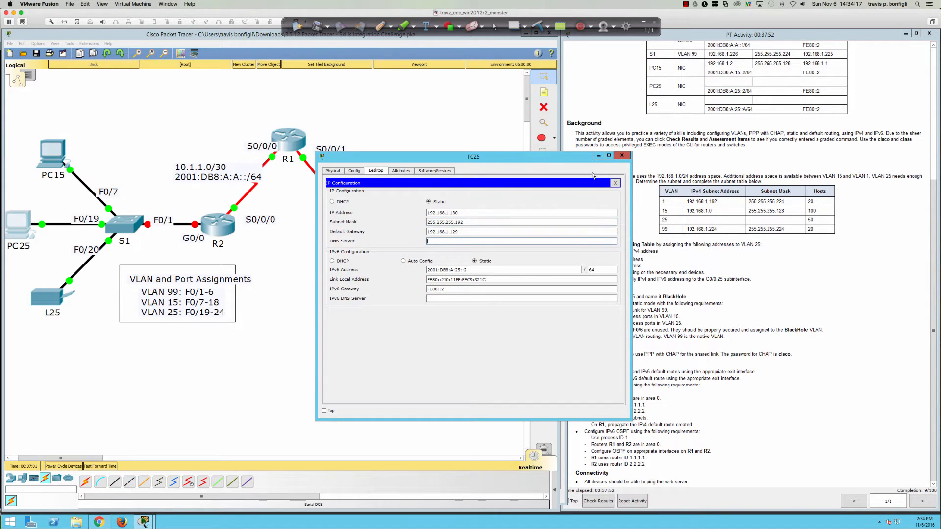
{"action": "left_click", "coordinate": [620, 156]}
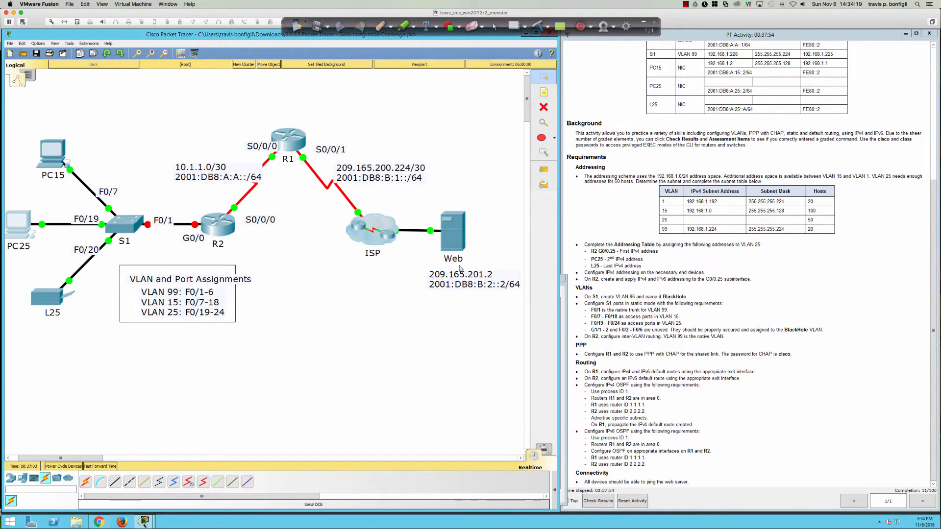
Step: Check the L25 requirement and open the laptop's FastEthernet0 interface settings
{"action": "double_click", "coordinate": [596, 265]}
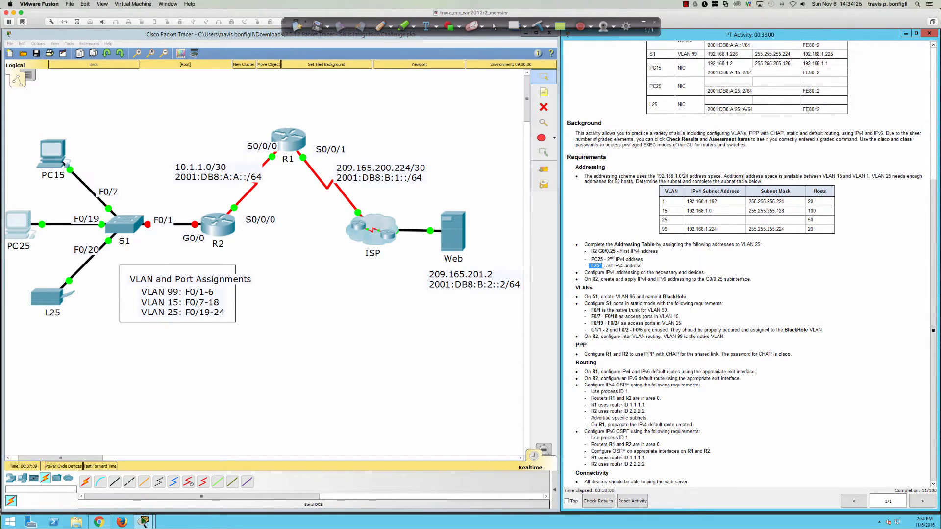
{"action": "left_click", "coordinate": [52, 299]}
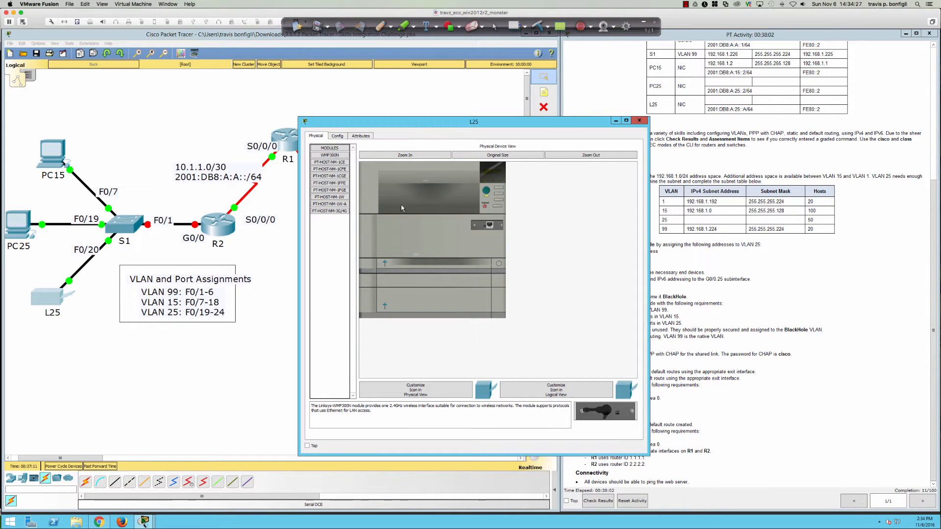
{"action": "left_click", "coordinate": [338, 135]}
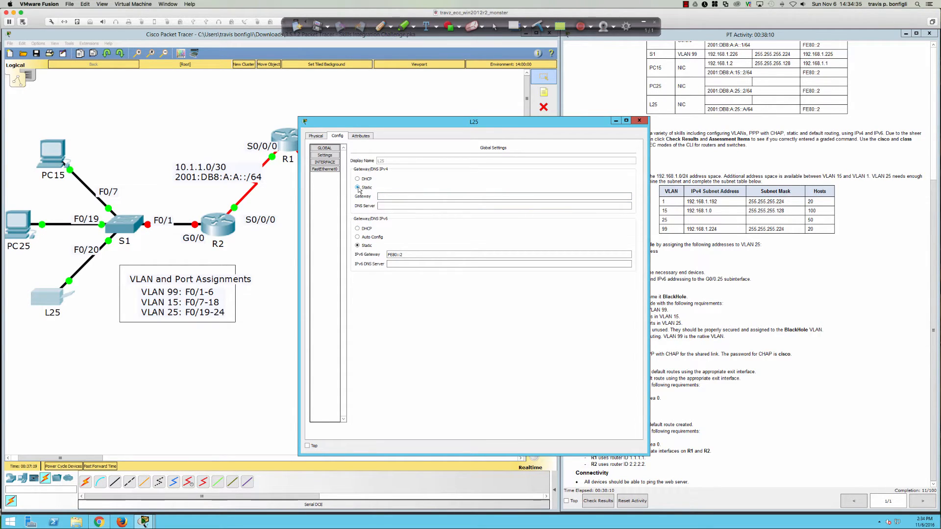
{"action": "left_click", "coordinate": [325, 163]}
{"action": "left_click", "coordinate": [325, 164]}
{"action": "left_click", "coordinate": [325, 169]}
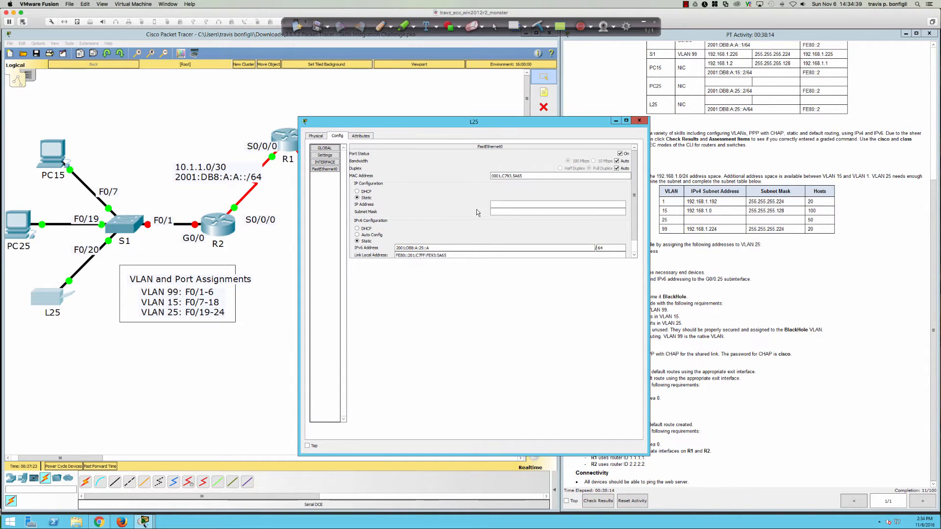
{"action": "double_click", "coordinate": [557, 123]}
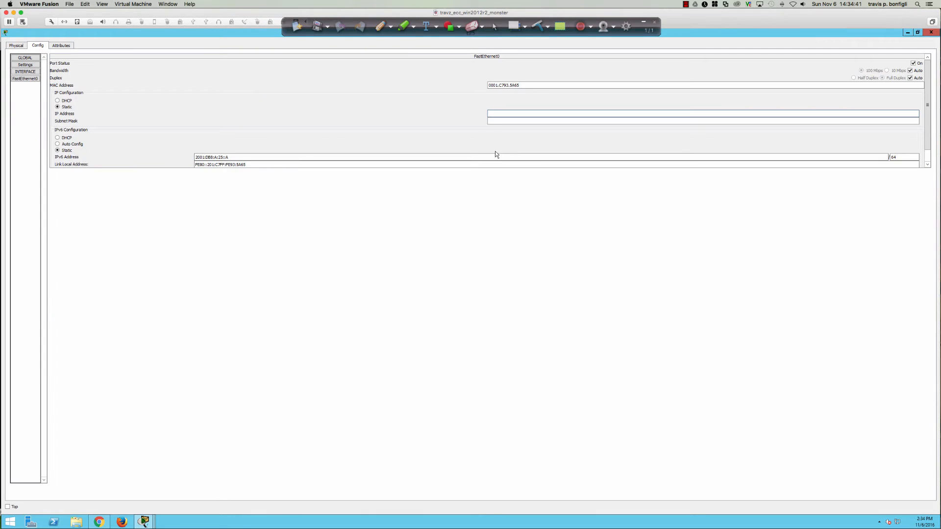
{"action": "double_click", "coordinate": [251, 33]}
{"action": "left_click_drag", "start_coordinate": [556, 125], "coordinate": [474, 142]}
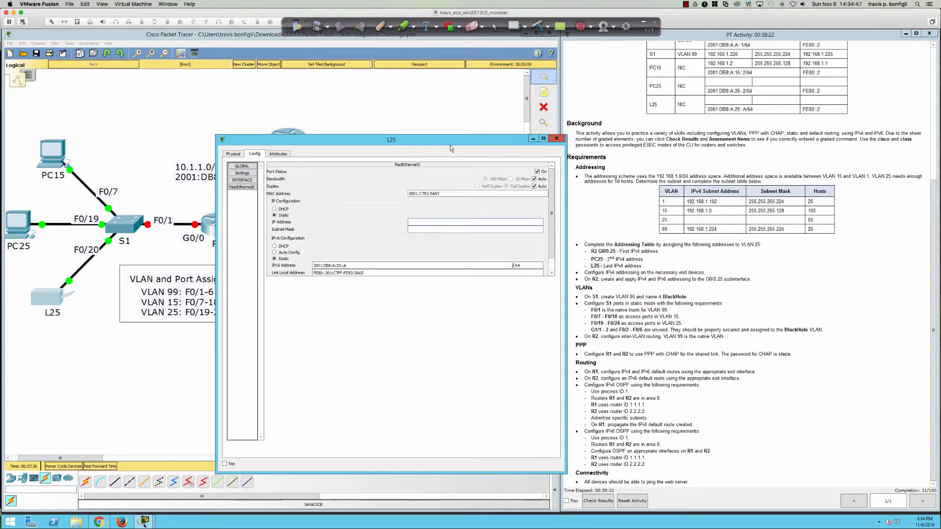
Step: Enter 192.168.1.190 as L25's IPv4 address and adjust its subnet mask
{"action": "left_click", "coordinate": [422, 221]}
{"action": "type", "text": "192.168.1."}
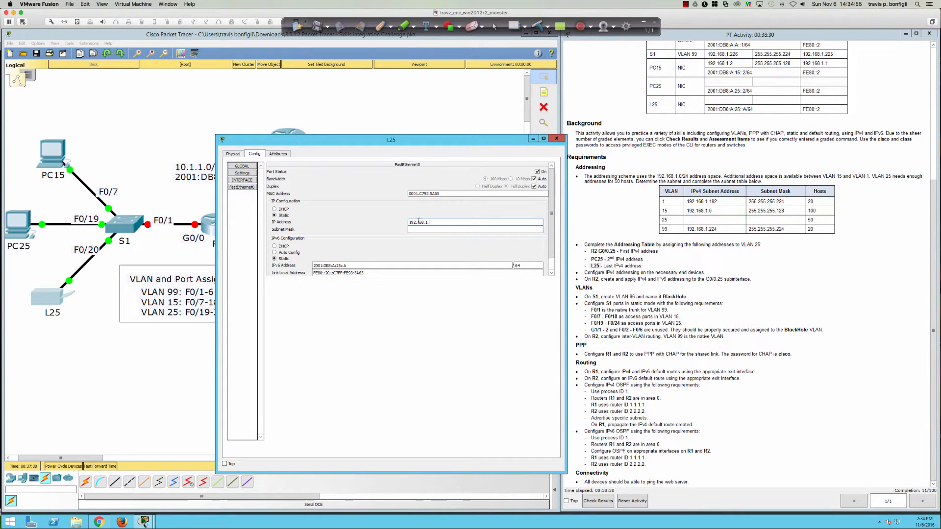
{"action": "type", "text": "190"}
{"action": "left_click", "coordinate": [416, 229]}
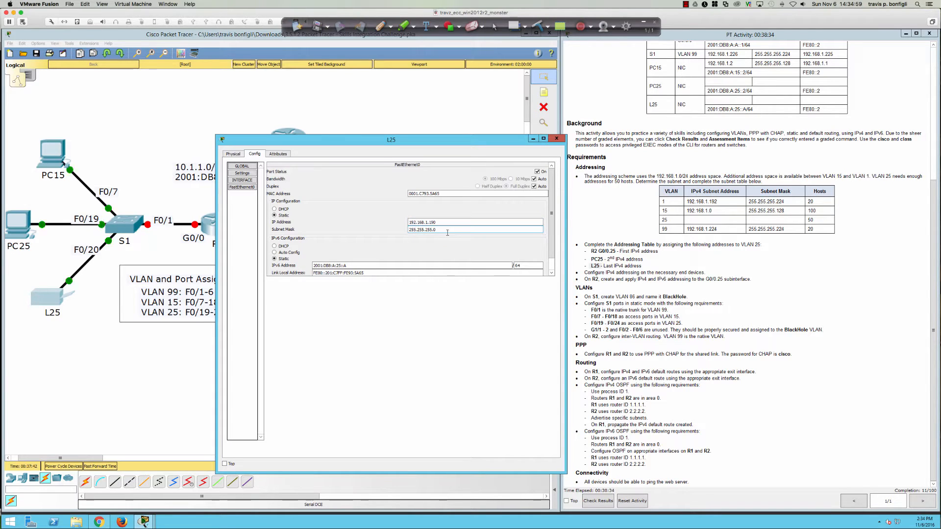
{"action": "key", "text": "BackSpace"}
{"action": "left_click", "coordinate": [557, 139]}
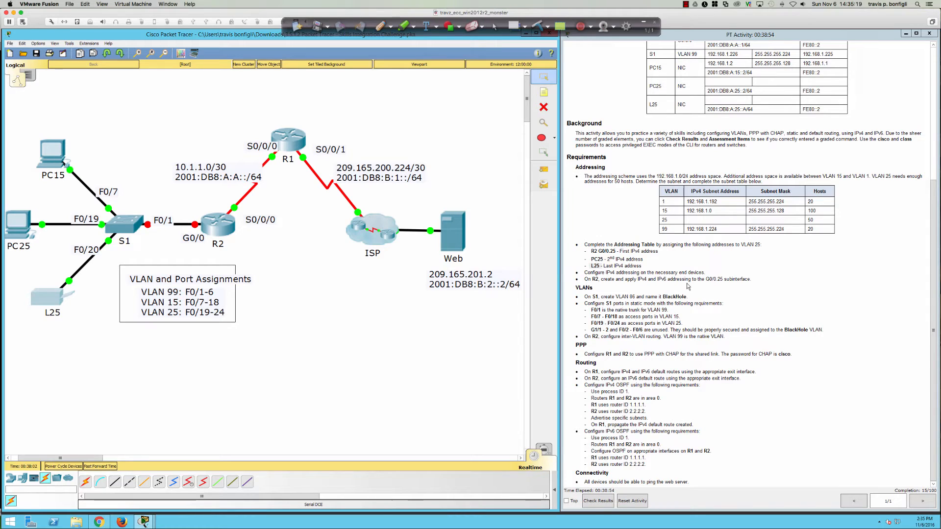
Step: Add link-local fe80::2 and 2001:db8:a:25::1/64 to R2's G0/0.25 subinterface
{"action": "scroll", "coordinate": [642, 295], "scroll_direction": "up", "scroll_amount": 4}
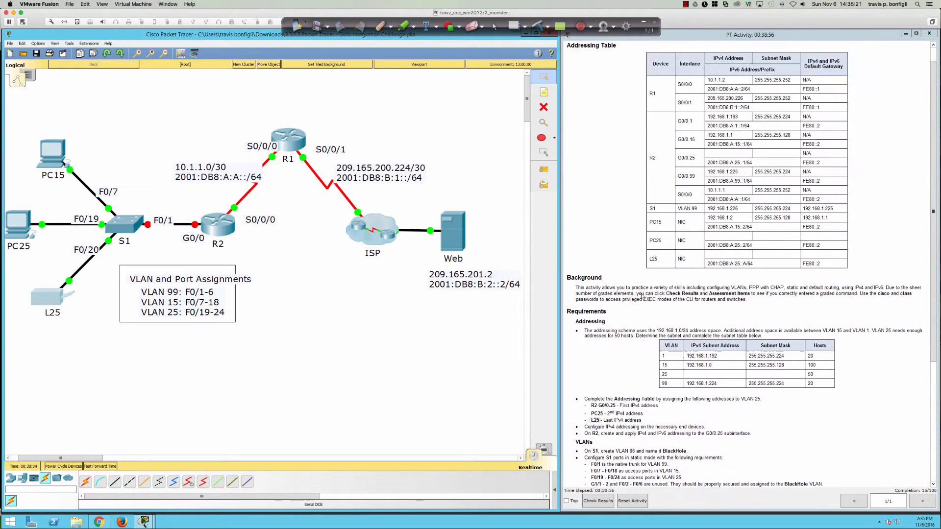
{"action": "scroll", "coordinate": [642, 295], "scroll_direction": "up", "scroll_amount": 1}
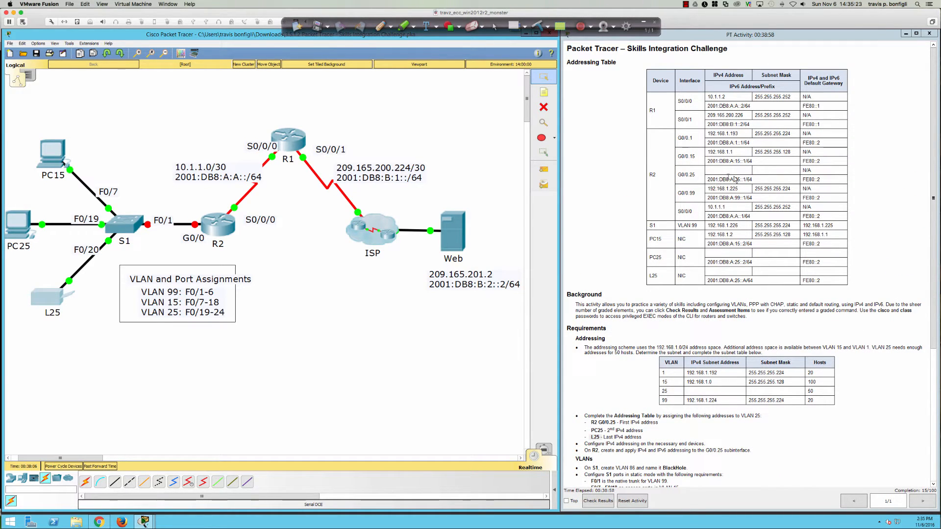
{"action": "left_click", "coordinate": [221, 222]}
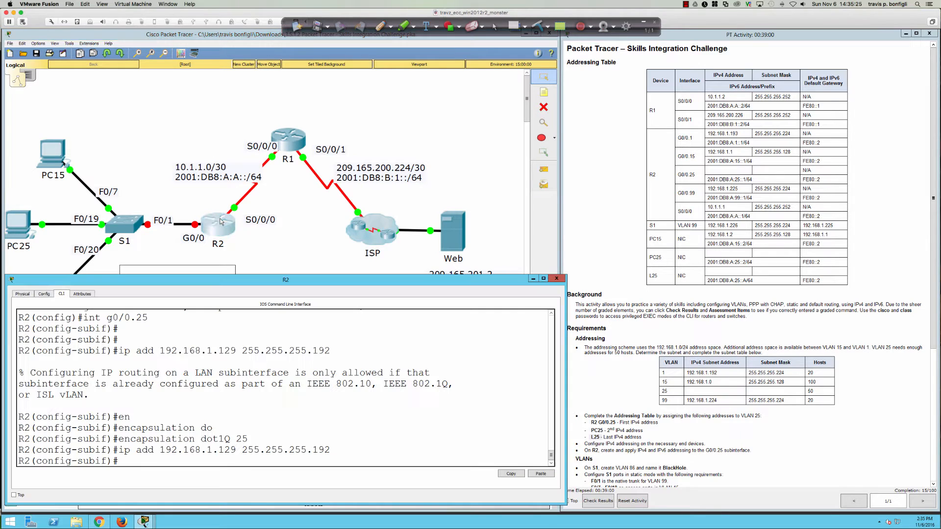
{"action": "type", "text": "ipv6 add fe80::"}
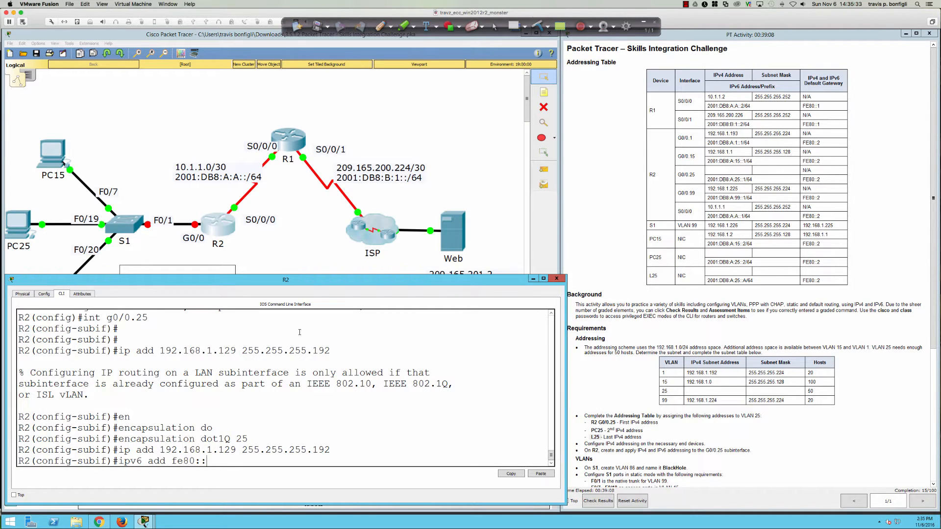
{"action": "type", "text": "2 lin"}
{"action": "key", "text": "Return"}
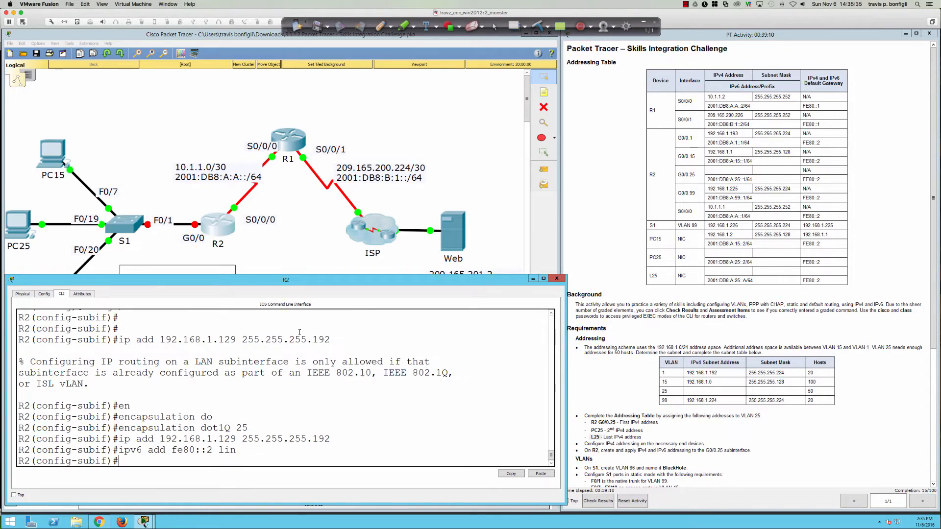
{"action": "type", "text": "ipv6 add 2001:db8:a:25::1/64"}
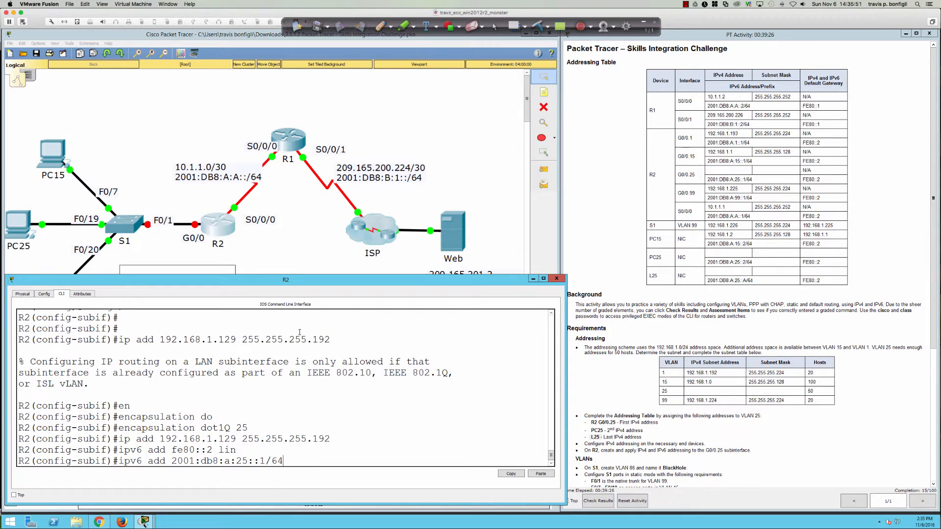
{"action": "key", "text": "Return"}
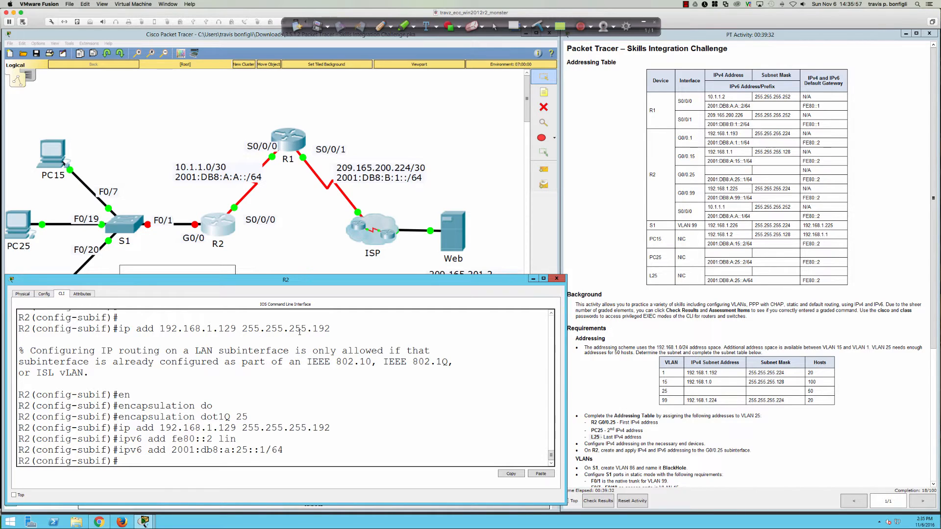
Step: Close R2's window, open switch S1, make its window wider and taller, and show its CLI
{"action": "scroll", "coordinate": [579, 354], "scroll_direction": "down", "scroll_amount": 3}
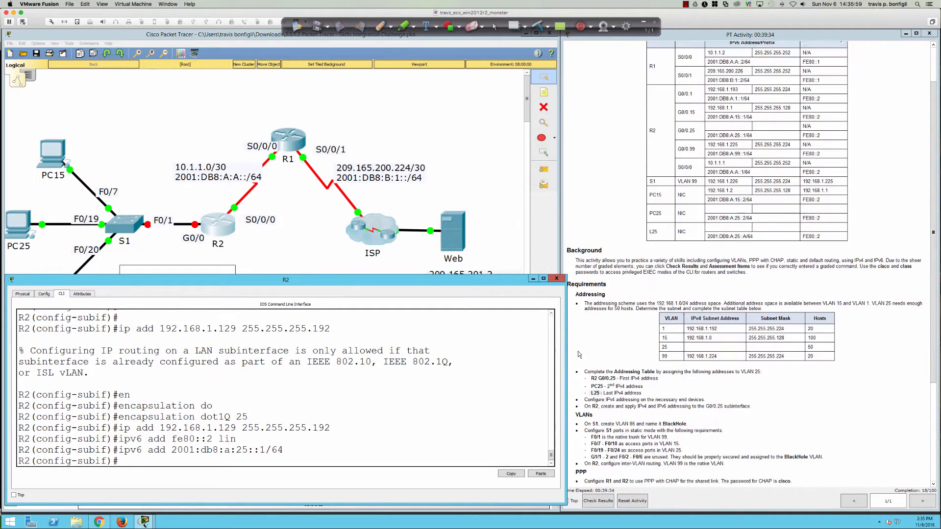
{"action": "scroll", "coordinate": [579, 353], "scroll_direction": "down", "scroll_amount": 1}
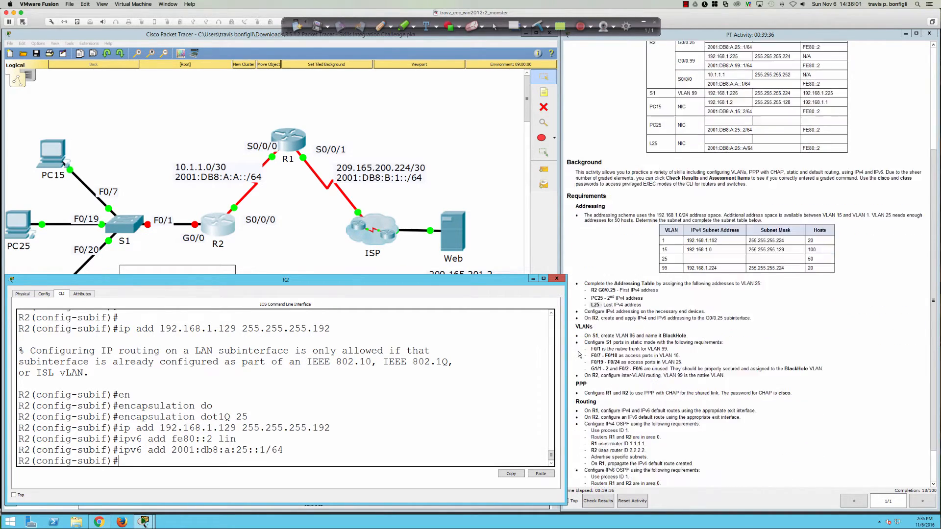
{"action": "scroll", "coordinate": [578, 354], "scroll_direction": "down", "scroll_amount": 2}
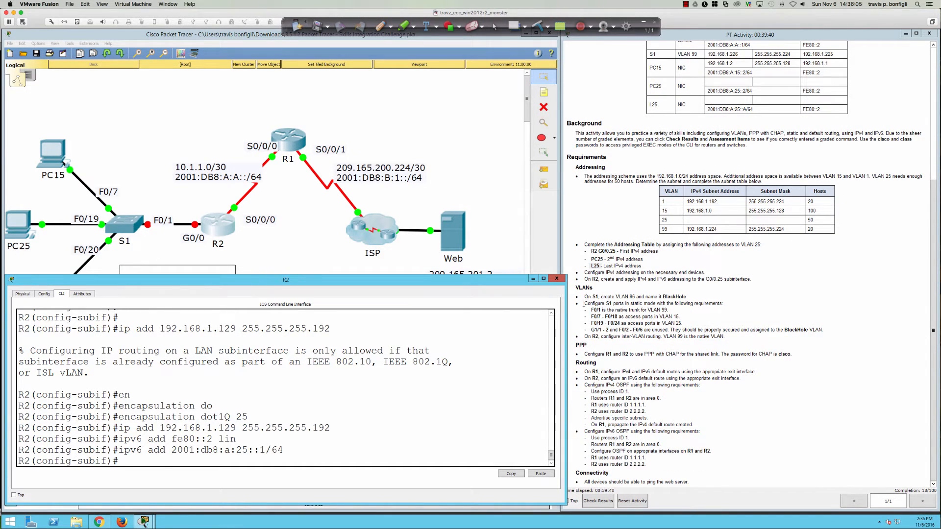
{"action": "left_click", "coordinate": [557, 278]}
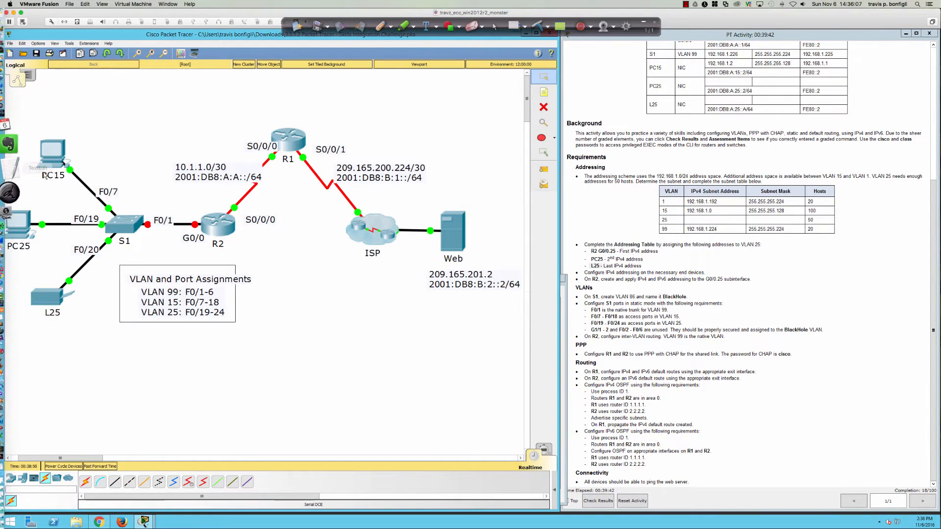
{"action": "left_click", "coordinate": [125, 223]}
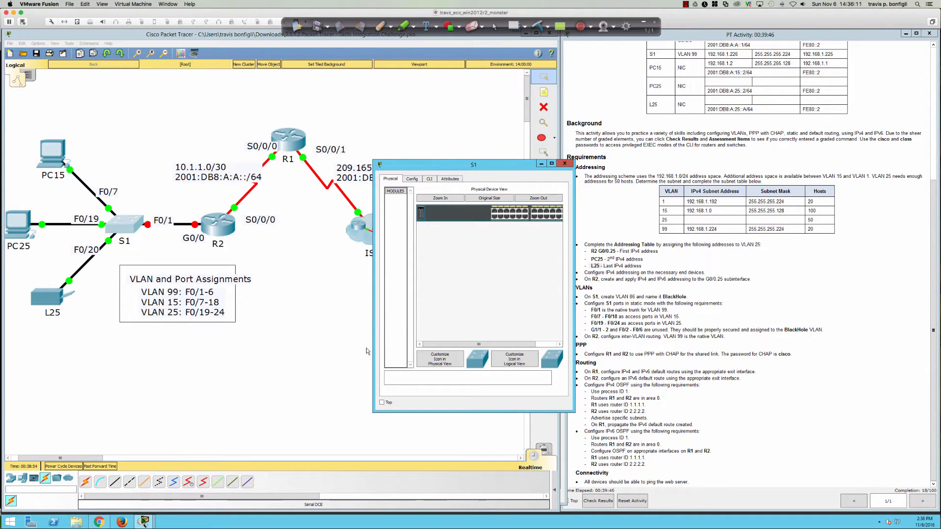
{"action": "left_click_drag", "start_coordinate": [373, 347], "coordinate": [11, 338]}
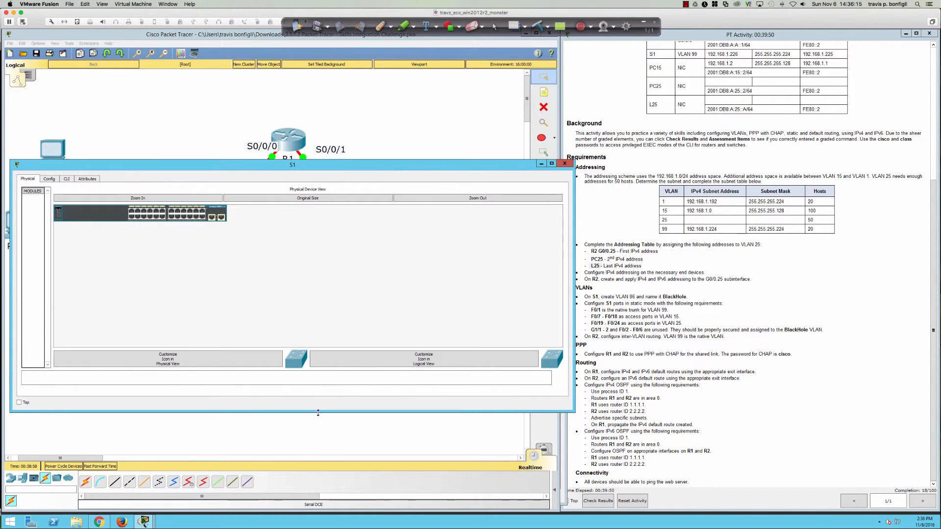
{"action": "left_click_drag", "start_coordinate": [318, 412], "coordinate": [319, 488]}
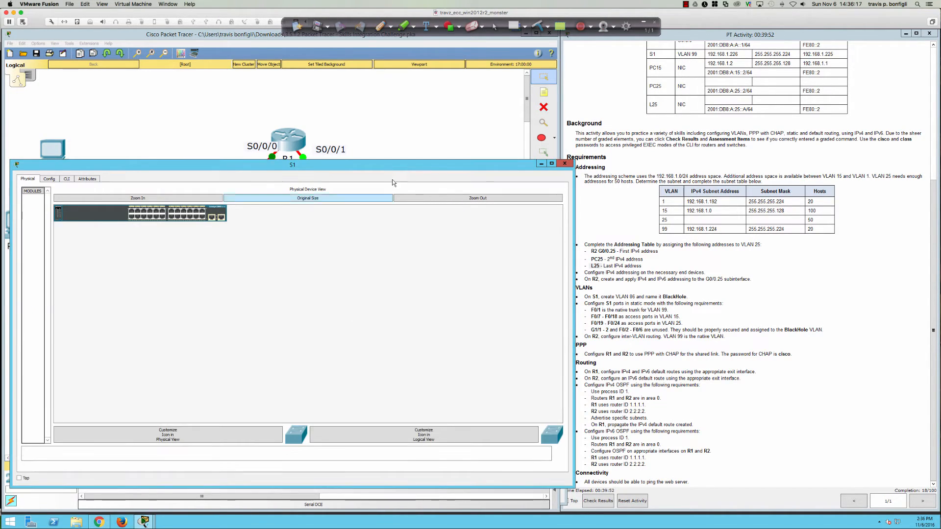
{"action": "left_click_drag", "start_coordinate": [389, 166], "coordinate": [382, 173]}
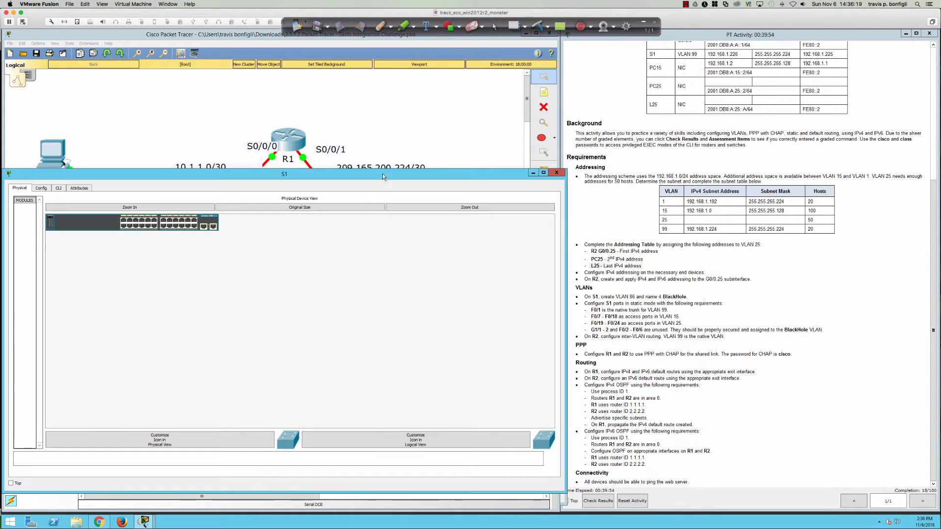
{"action": "left_click", "coordinate": [59, 188]}
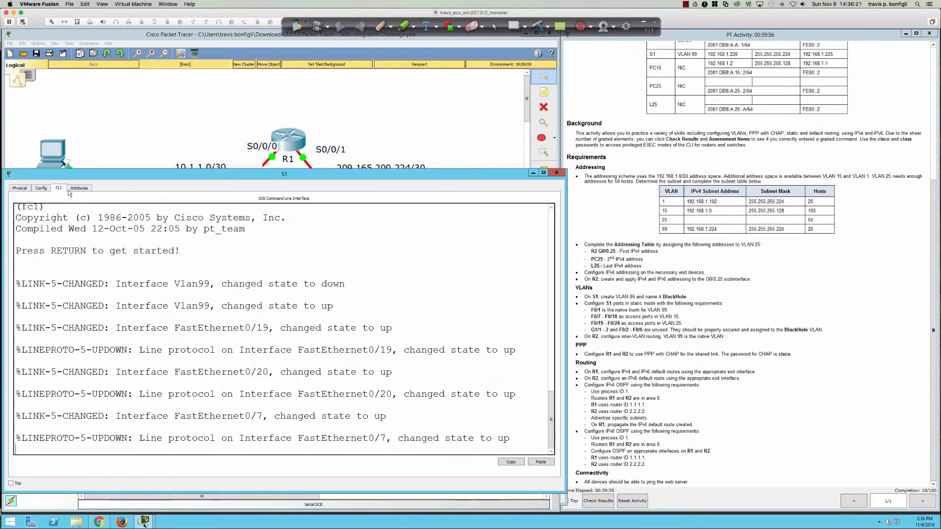
Step: Log in to S1 with the console and enable passwords and enter global configuration mode
{"action": "key", "text": "Return"}
{"action": "key", "text": "Return"}
{"action": "key", "text": "Return"}
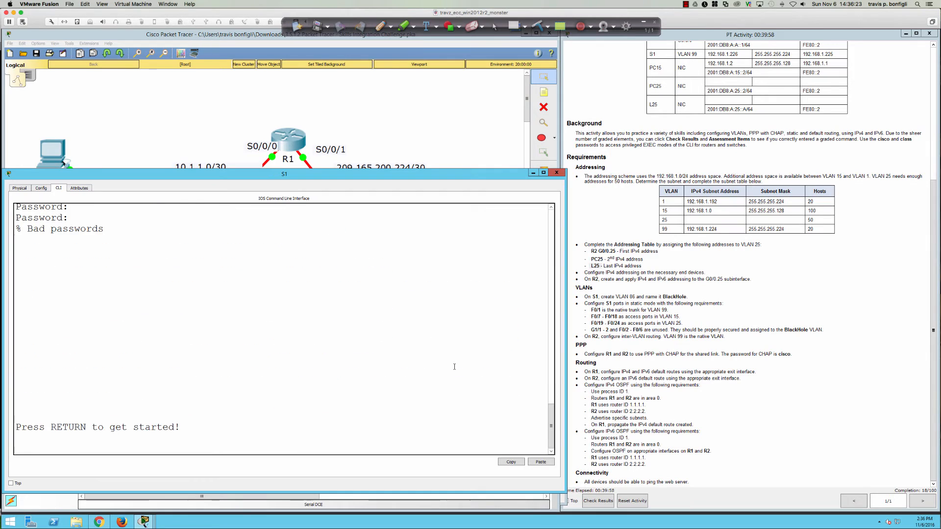
{"action": "key", "text": "Return"}
{"action": "key", "text": "Return"}
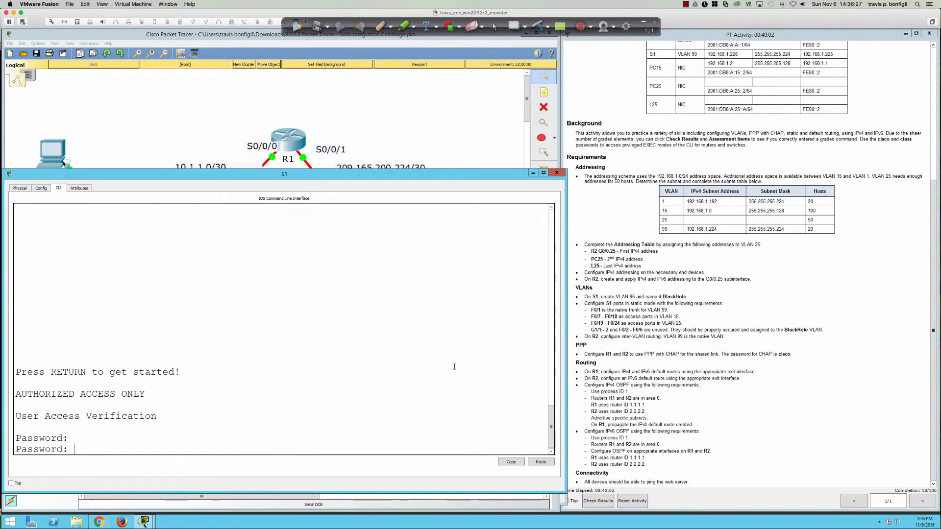
{"action": "type", "text": "cisco"}
{"action": "key", "text": "Return"}
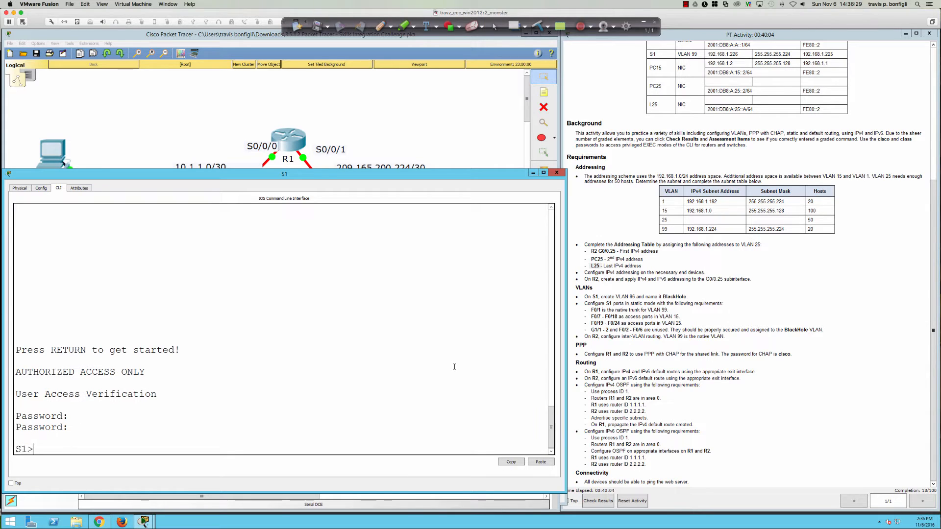
{"action": "type", "text": "en"}
{"action": "key", "text": "Return"}
{"action": "type", "text": "class"}
{"action": "key", "text": "Return"}
{"action": "key", "text": "Return"}
{"action": "key", "text": "Return"}
{"action": "key", "text": "Return"}
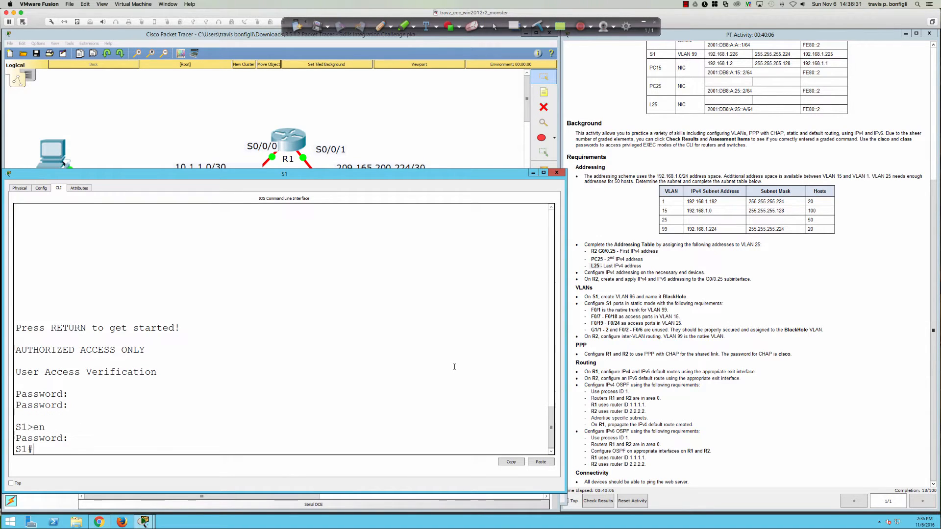
{"action": "type", "text": "conf t"}
{"action": "key", "text": "Return"}
{"action": "key", "text": "Return"}
{"action": "key", "text": "Return"}
{"action": "key", "text": "Return"}
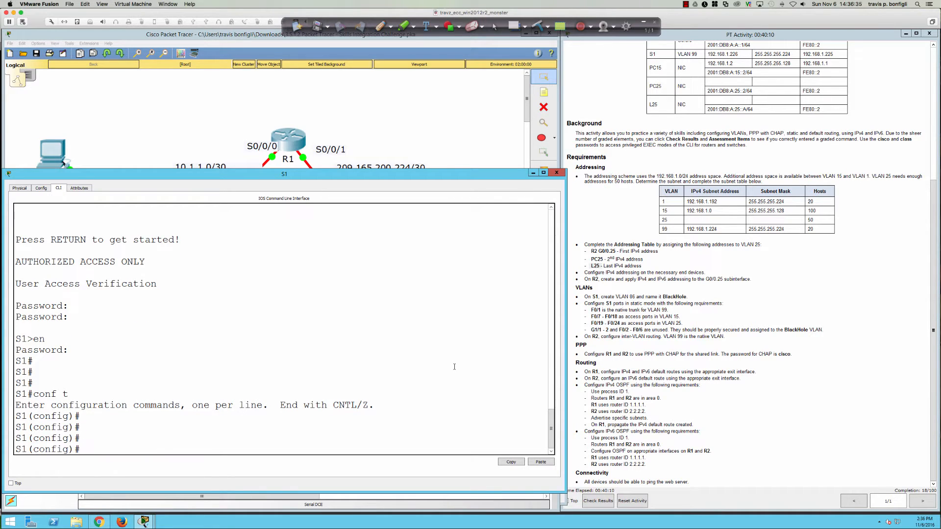
Step: Create VLAN 86 and name it BlackHole
{"action": "type", "text": "vlan ?"}
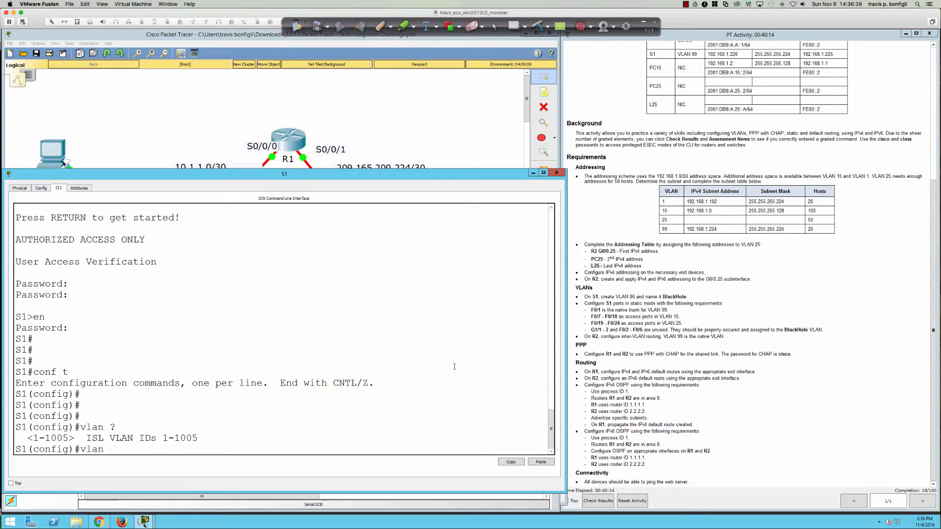
{"action": "type", "text": "86"}
{"action": "key", "text": "Return"}
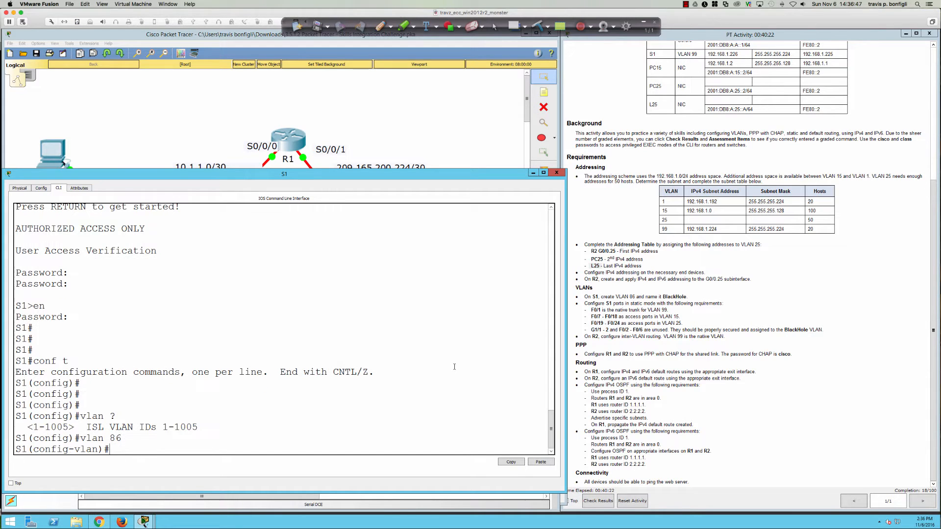
{"action": "type", "text": "name BlackHole"}
{"action": "key", "text": "Return"}
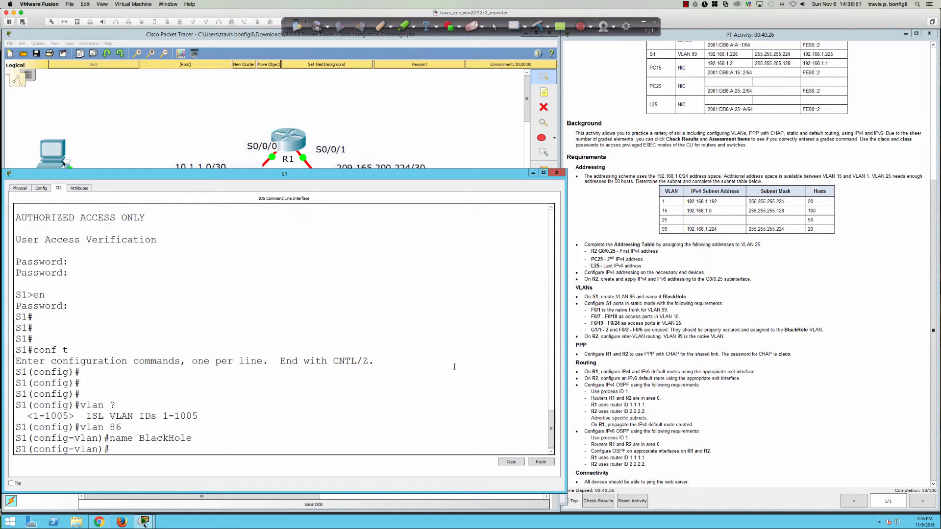
{"action": "key", "text": "Return"}
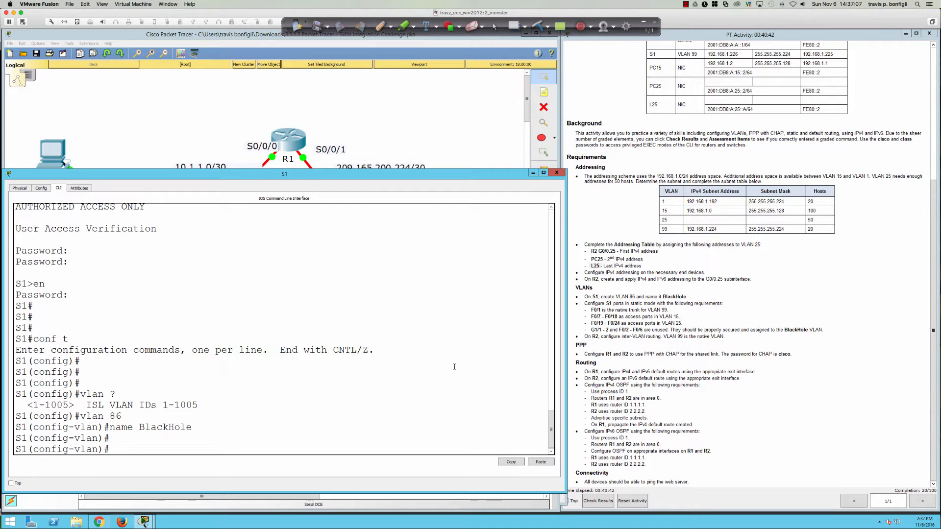
Step: Display S1's running configuration with 'do sh run'
{"action": "type", "text": "do sh run"}
{"action": "key", "text": "Return"}
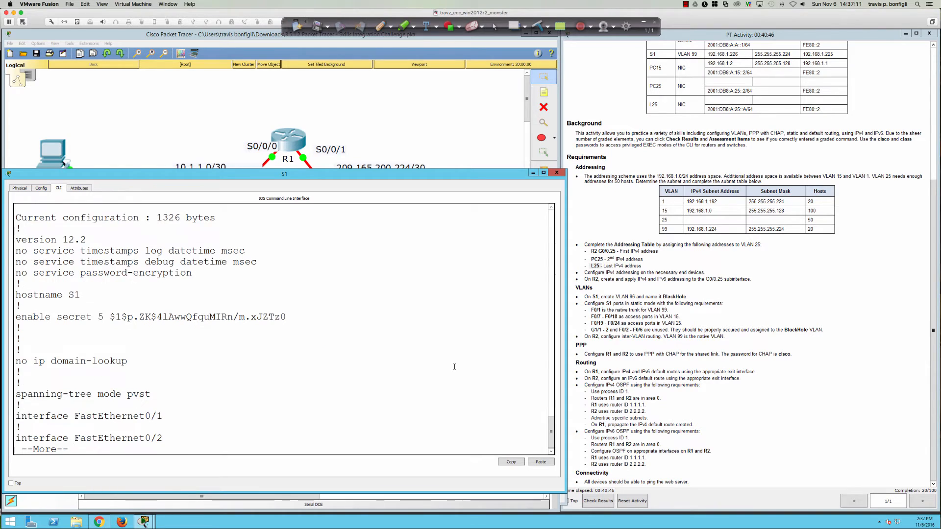
{"action": "key", "text": "Return"}
{"action": "key", "text": "q"}
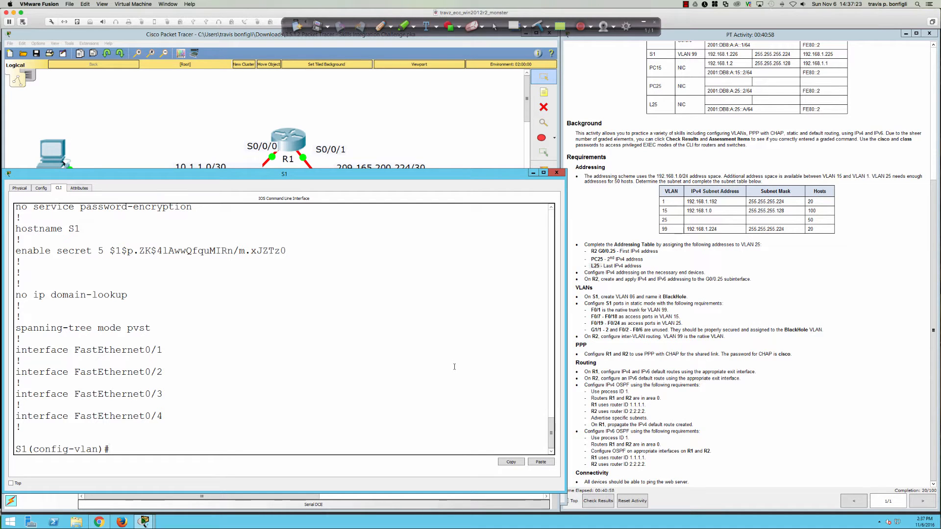
Step: Set interface FastEthernet0/1 to switchport mode trunk
{"action": "type", "text": "int fa0/1"}
{"action": "key", "text": "Return"}
{"action": "type", "text": "siw"}
{"action": "key", "text": "BackSpace"}
{"action": "key", "text": "BackSpace"}
{"action": "key", "text": "BackSpace"}
{"action": "key", "text": "BackSpace"}
{"action": "key", "text": "BackSpace"}
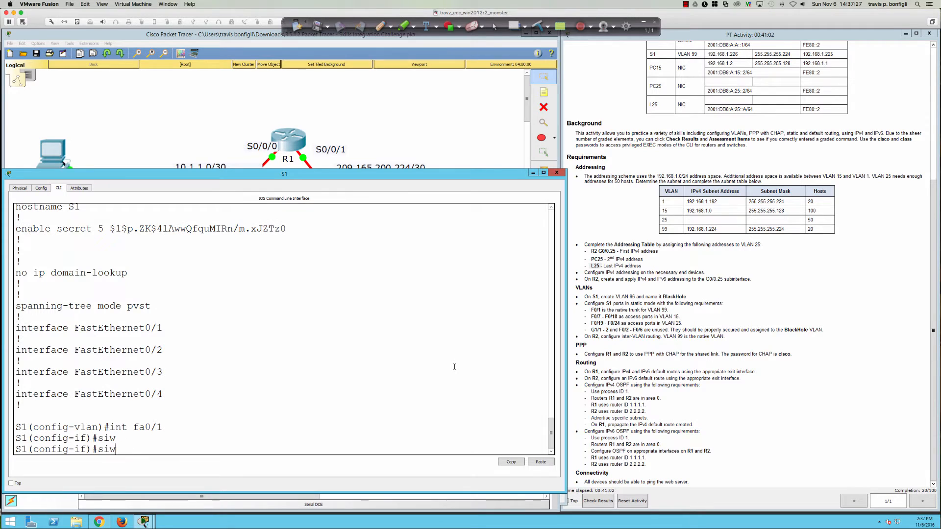
{"action": "type", "text": "wit"}
{"action": "key", "text": "Tab"}
{"action": "type", "text": "m"}
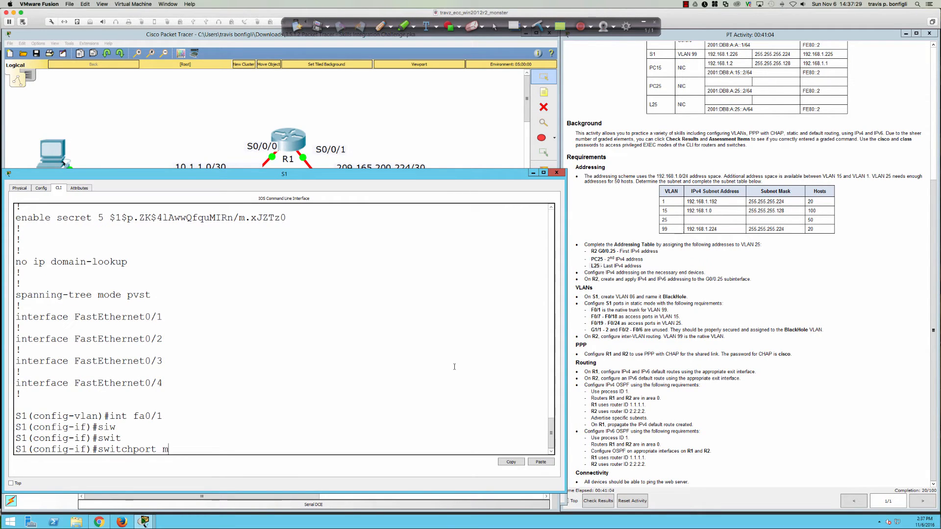
{"action": "type", "text": "iode tr"}
{"action": "key", "text": "Tab"}
{"action": "key", "text": "Return"}
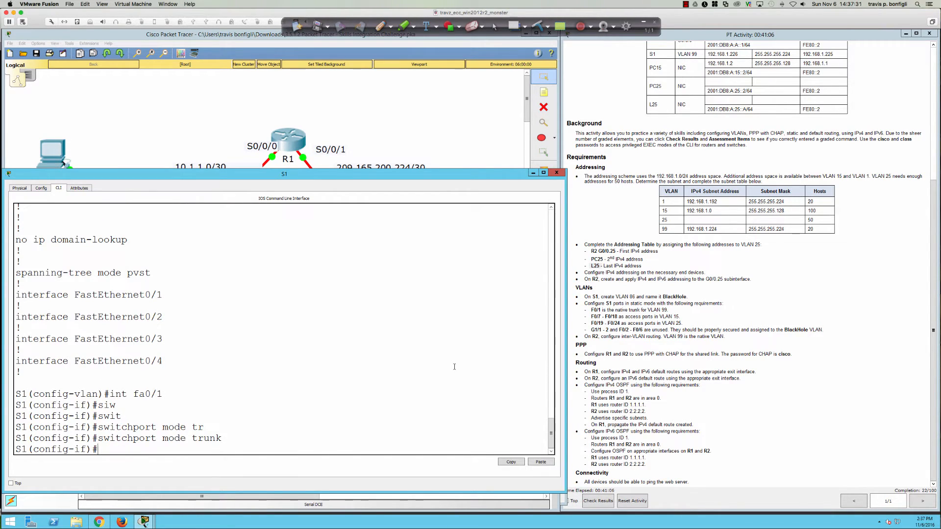
Step: Make VLAN 99 the native VLAN of the Fa0/1 trunk
{"action": "type", "text": "swi"}
{"action": "key", "text": "Tab"}
{"action": "type", "text": "tru"}
{"action": "key", "text": "Tab"}
{"action": "type", "text": "na"}
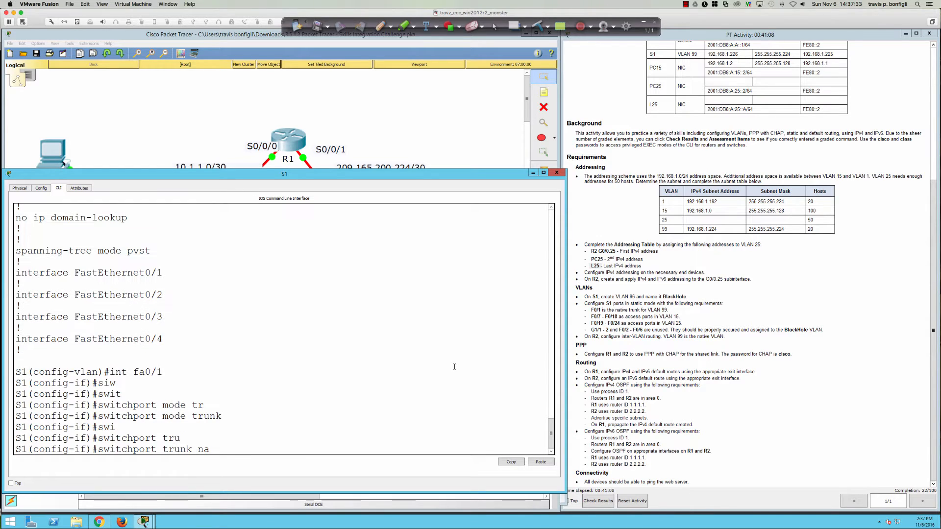
{"action": "key", "text": "Tab"}
{"action": "type", "text": "vla"}
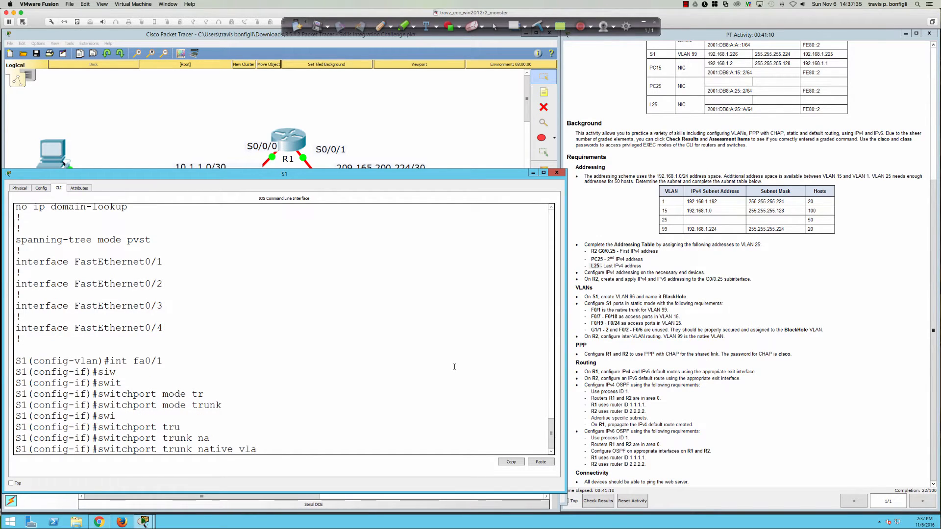
{"action": "key", "text": "Tab"}
{"action": "type", "text": "99"}
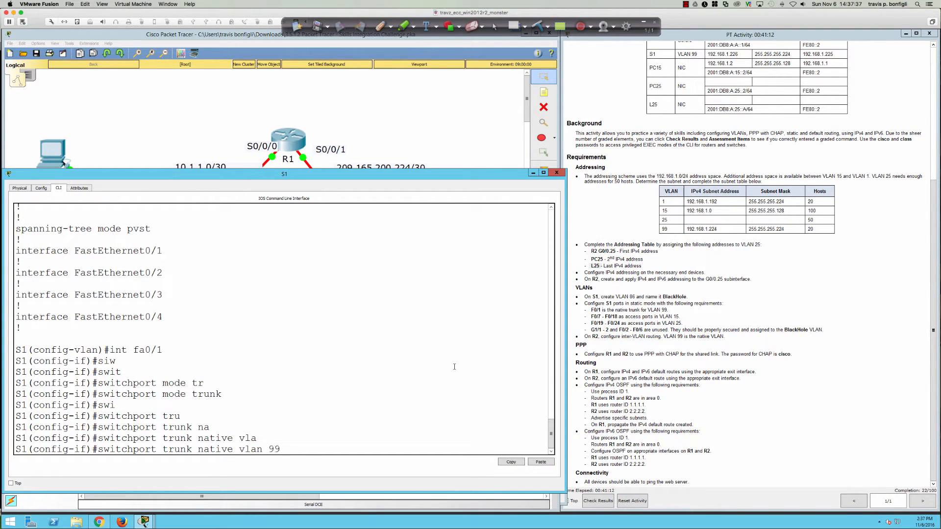
{"action": "key", "text": "Return"}
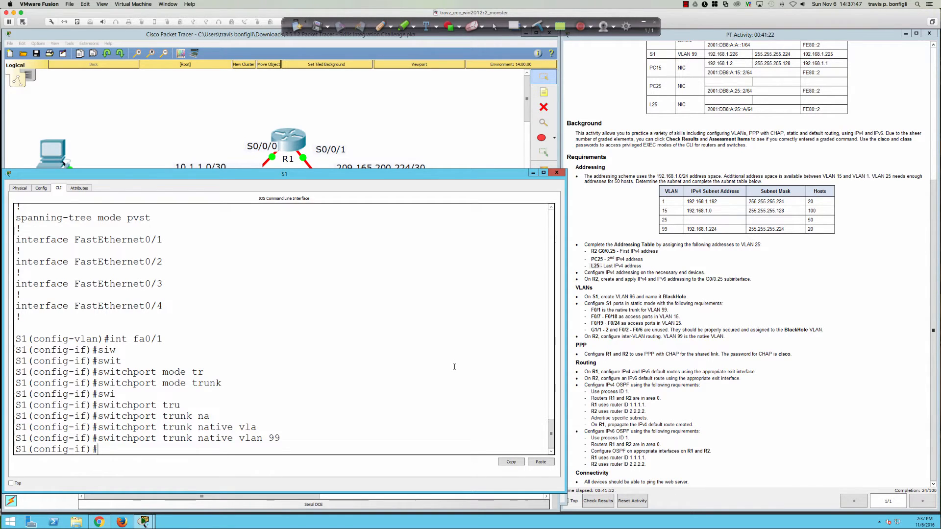
Step: Select ports Fa0/7–18, bring them up with no shut, and set access mode
{"action": "key", "text": "Return"}
{"action": "key", "text": "Return"}
{"action": "key", "text": "Return"}
{"action": "type", "text": "int ra"}
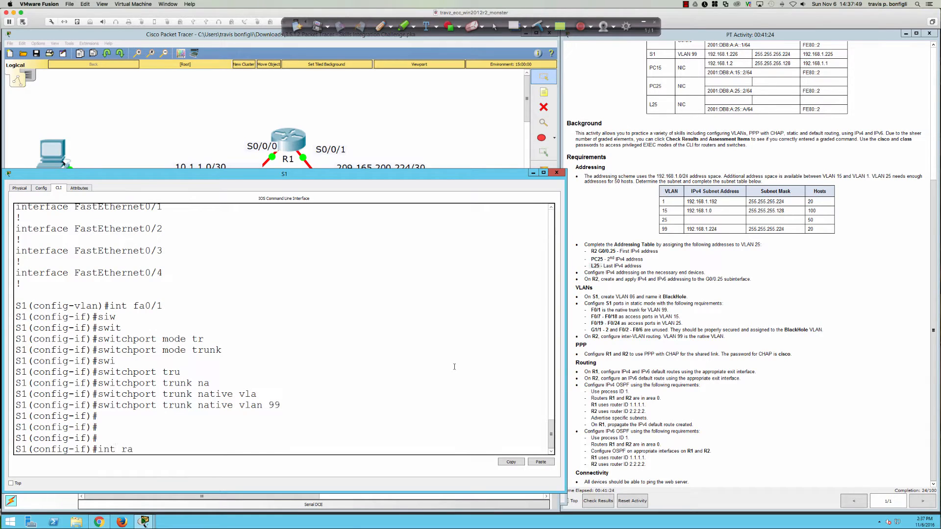
{"action": "type", "text": " fa0/7-18"}
{"action": "key", "text": "Return"}
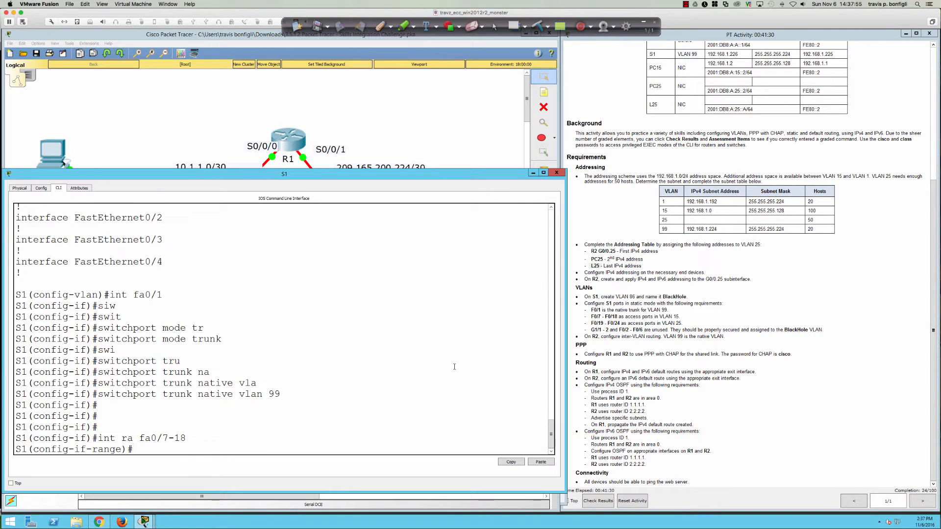
{"action": "type", "text": "no shut"}
{"action": "key", "text": "Return"}
{"action": "type", "text": "swi"}
{"action": "key", "text": "Tab"}
{"action": "type", "text": "mode acc"}
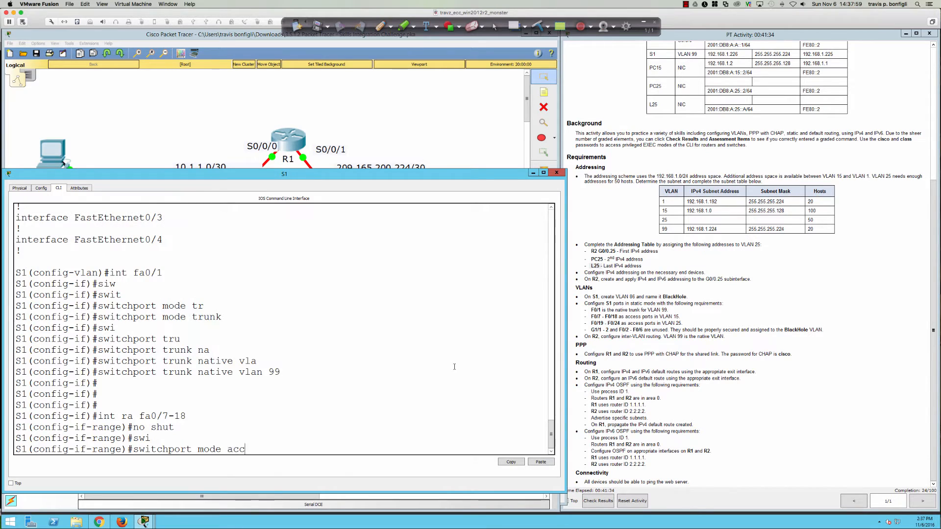
{"action": "key", "text": "Return"}
Step: Assign Fa0/7–18 to access VLAN 15 and enable spanning-tree portfast
{"action": "type", "text": "swi"}
{"action": "key", "text": "Tab"}
{"action": "type", "text": "acc"}
{"action": "key", "text": "Tab"}
{"action": "type", "text": "vlan "}
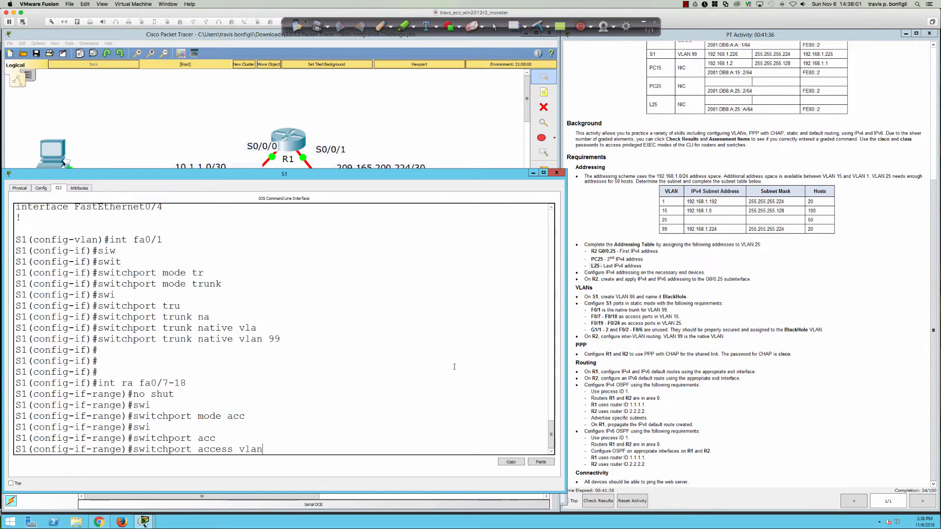
{"action": "type", "text": "15"}
{"action": "key", "text": "Return"}
{"action": "type", "text": "spann"}
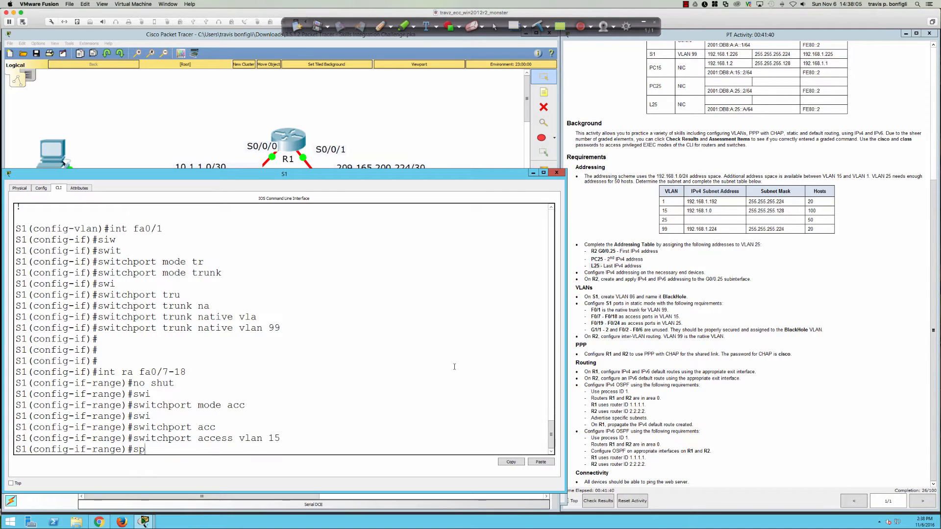
{"action": "key", "text": "Tab"}
{"action": "type", "text": "portf"}
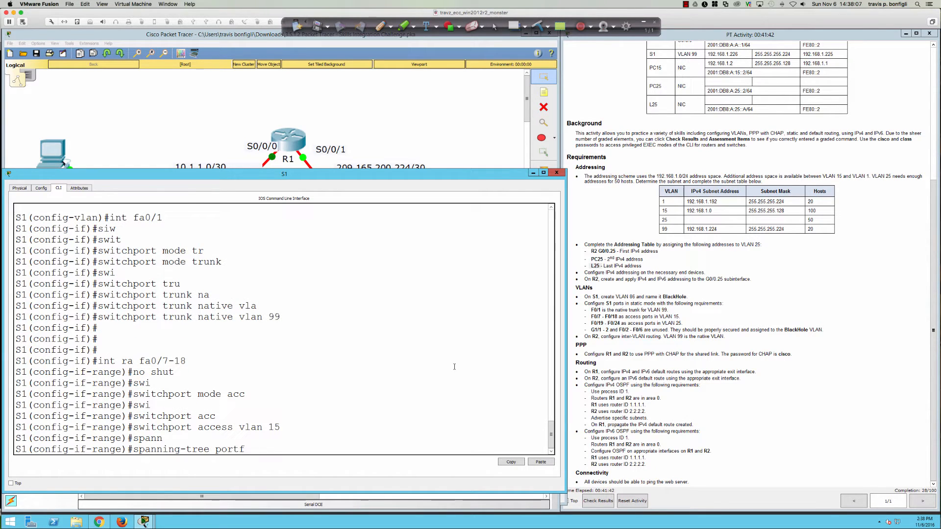
{"action": "key", "text": "Tab"}
{"action": "key", "text": "Return"}
{"action": "key", "text": "Return"}
{"action": "key", "text": "Return"}
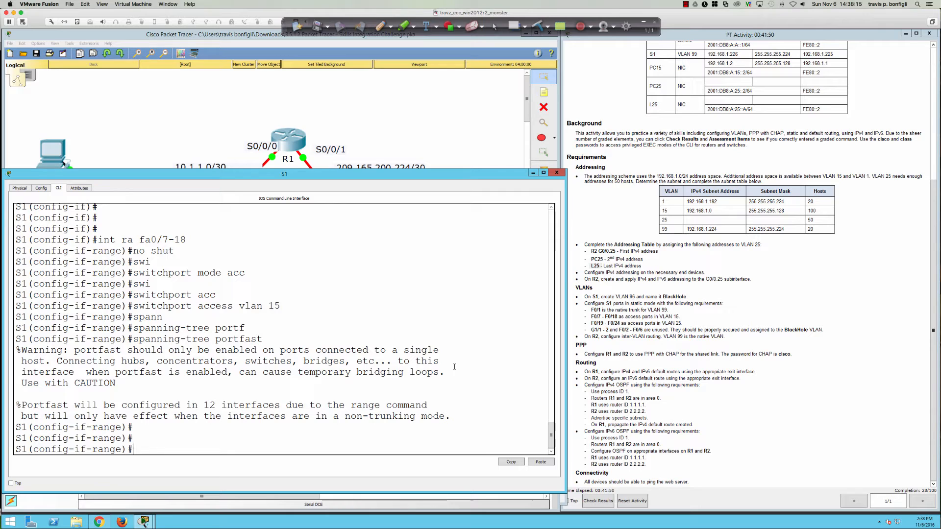
{"action": "type", "text": "int ra fa0/19-24"}
Step: Enable S1 ports Fa0/19–24 with no shut and set them to access mode
{"action": "key", "text": "Return"}
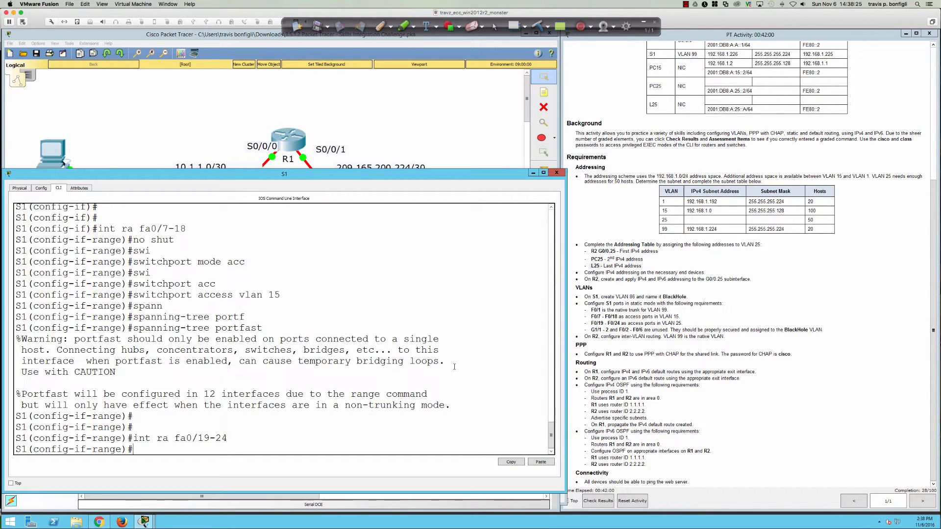
{"action": "type", "text": "no shut"}
{"action": "key", "text": "Return"}
{"action": "type", "text": "swi"}
{"action": "key", "text": "Tab"}
{"action": "type", "text": "m"}
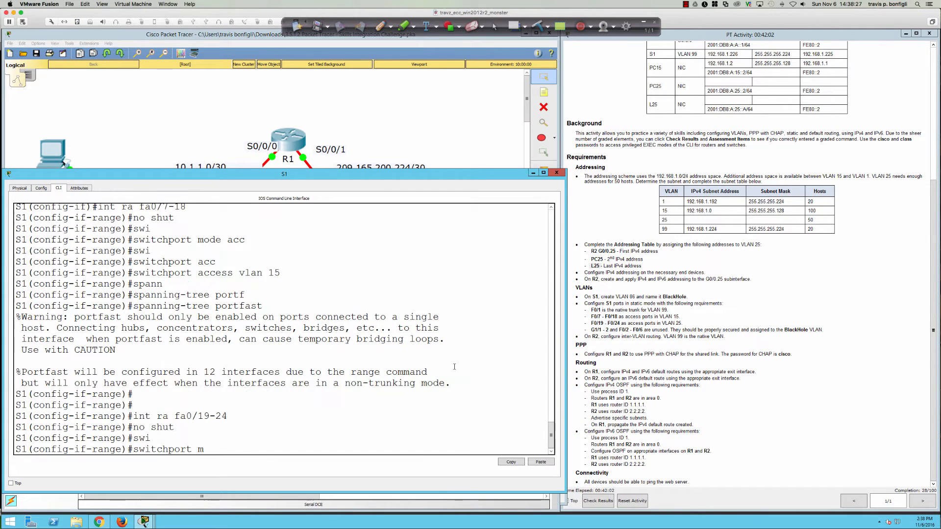
{"action": "type", "text": "ode acc"}
{"action": "key", "text": "Tab"}
{"action": "key", "text": "Return"}
Step: Assign ports Fa0/19–24 to access VLAN 25 and turn on spanning-tree portfast
{"action": "type", "text": "swi"}
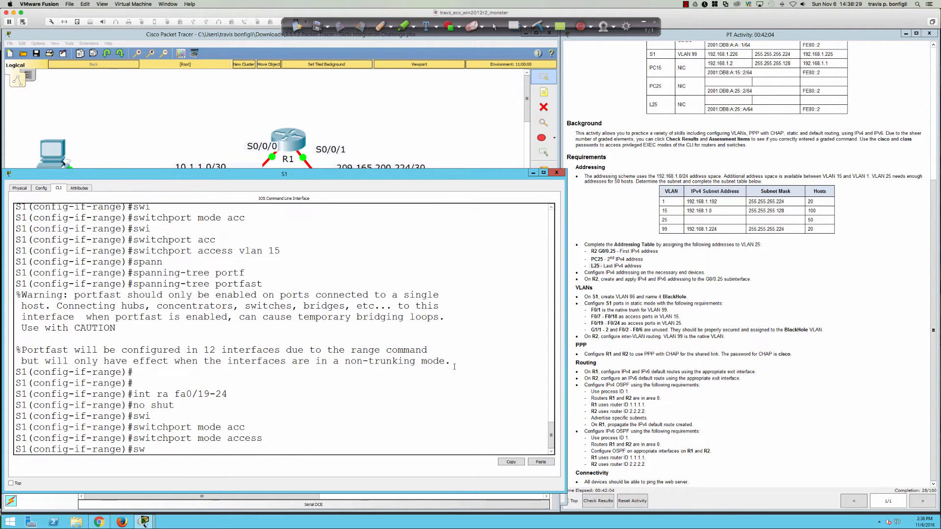
{"action": "key", "text": "Tab"}
{"action": "type", "text": "acc"}
{"action": "key", "text": "Tab"}
{"action": "type", "text": "v"}
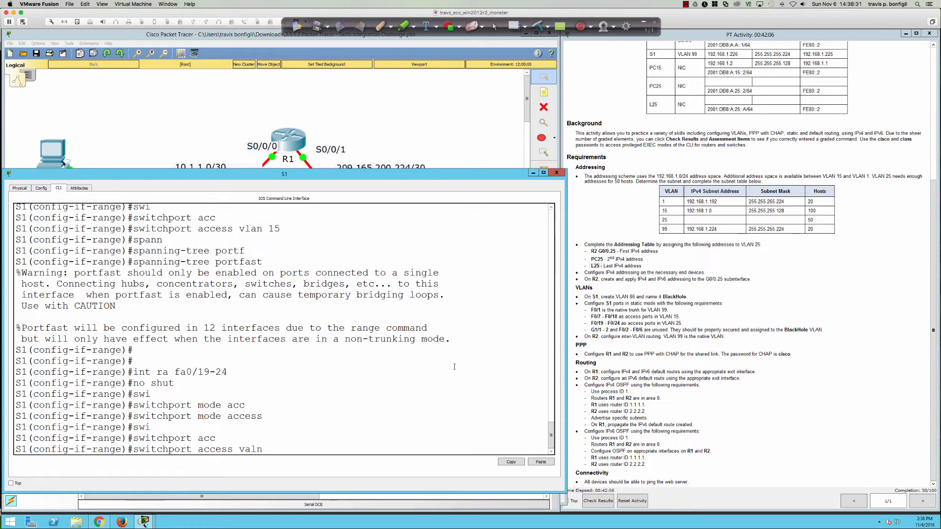
{"action": "key", "text": "Tab"}
{"action": "type", "text": "25"}
{"action": "key", "text": "Return"}
{"action": "type", "text": "spann"}
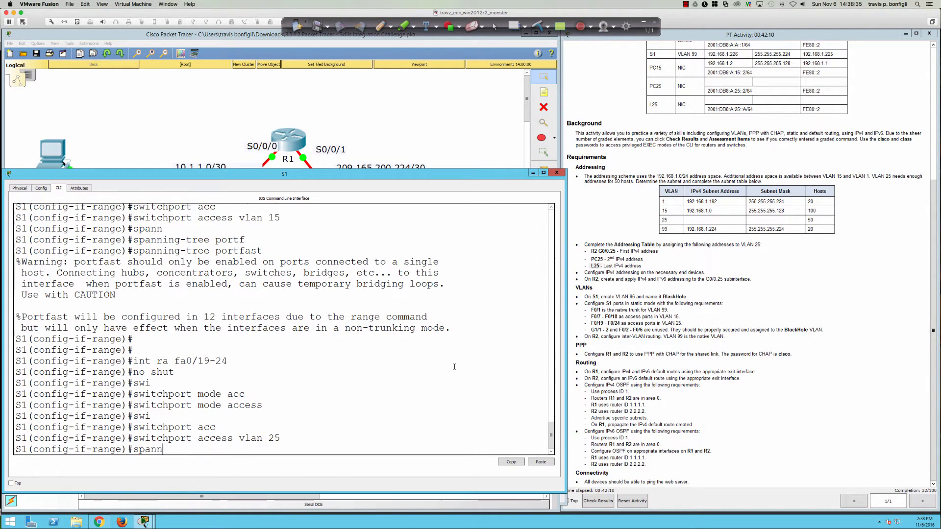
{"action": "key", "text": "Tab"}
{"action": "type", "text": "portf"}
{"action": "key", "text": "Tab"}
{"action": "key", "text": "Return"}
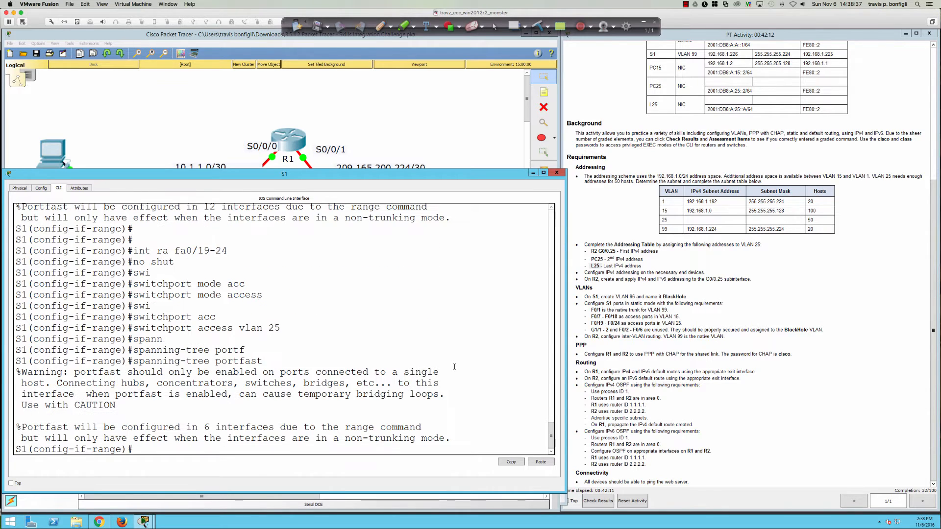
Step: Enter the 'do sh ip int br' interface status command in S1's CLI
{"action": "key", "text": "Return"}
{"action": "key", "text": "Return"}
{"action": "key", "text": "Return"}
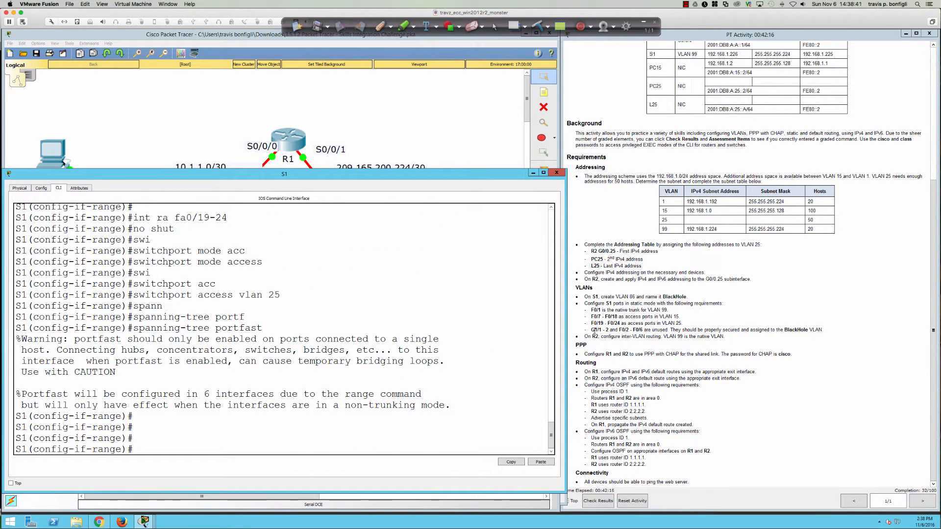
{"action": "left_click", "coordinate": [527, 339]}
{"action": "type", "text": "do sh ip int bri"}
Step: Run the interface status summary, page through it and highlight the GigabitEthernet0/1–0/2 rows
{"action": "key", "text": "Return"}
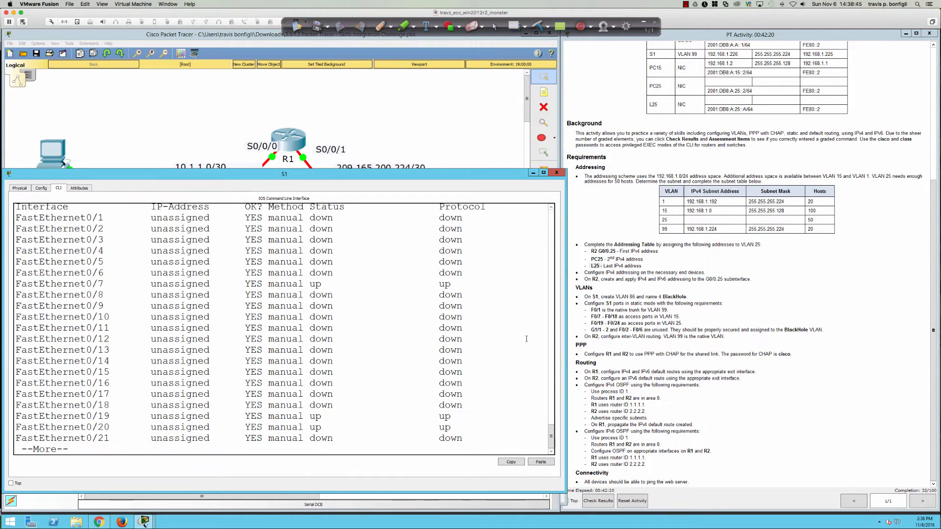
{"action": "key", "text": "space"}
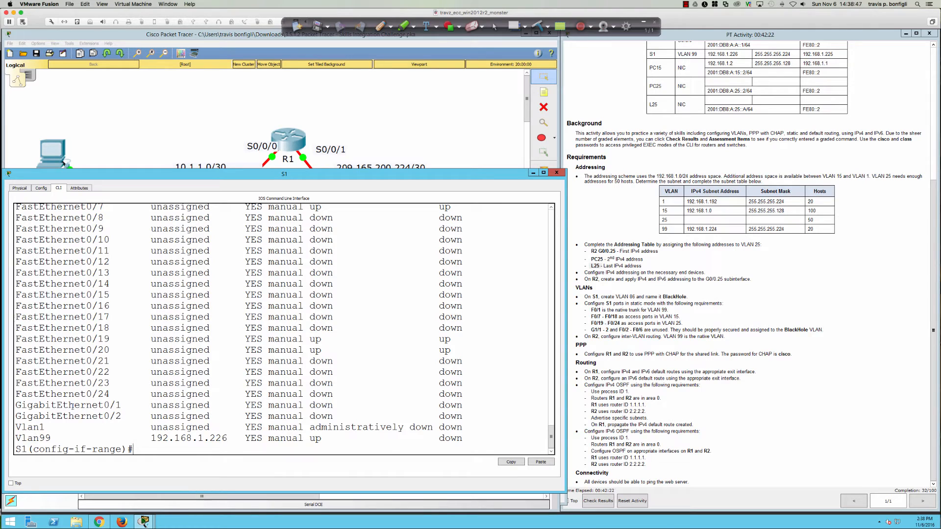
{"action": "left_click_drag", "start_coordinate": [74, 405], "coordinate": [475, 411]}
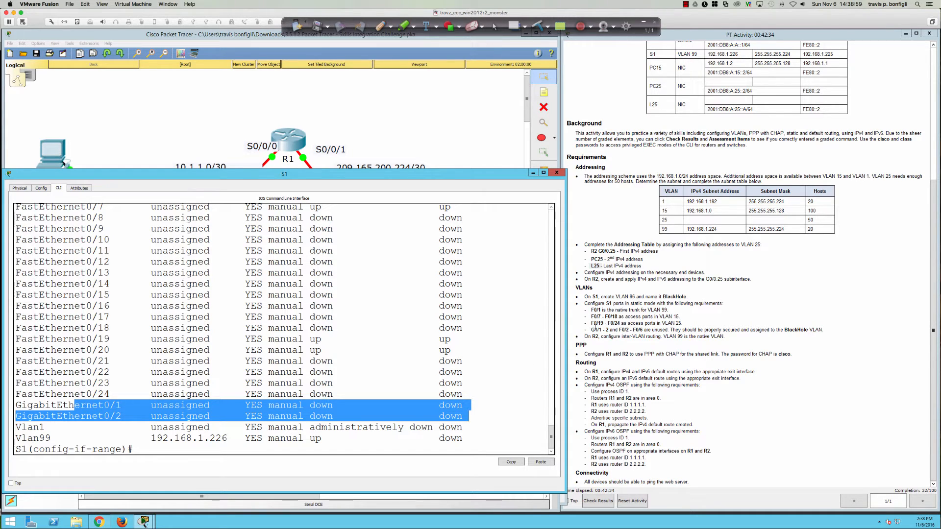
{"action": "left_click", "coordinate": [449, 385]}
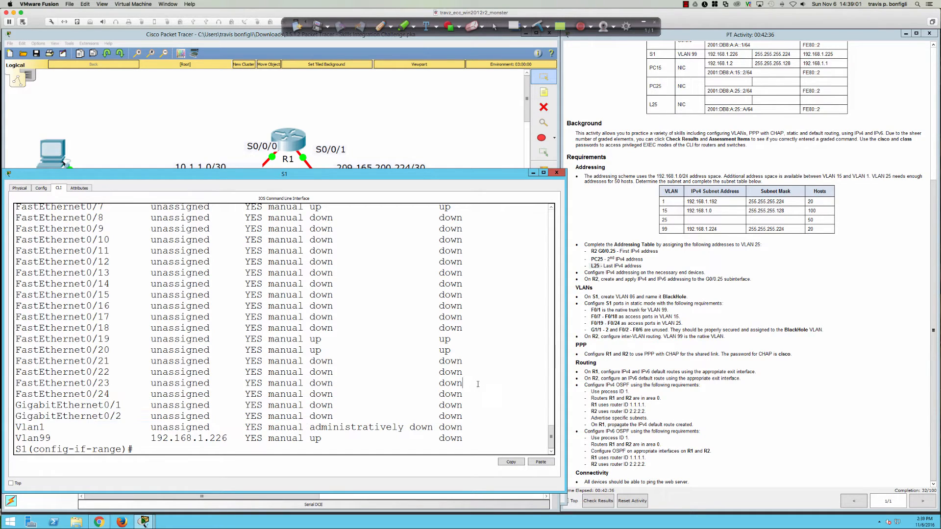
Step: Type 'int ra fa0/2-6,gi0/1-2' to select S1's unused ports
{"action": "key", "text": "Return"}
{"action": "key", "text": "Return"}
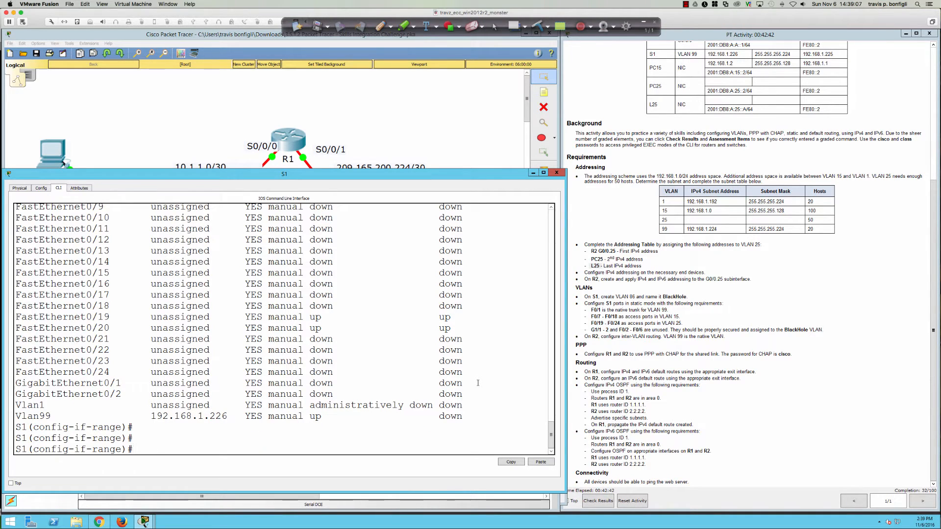
{"action": "key", "text": "Return"}
{"action": "type", "text": "int ra"}
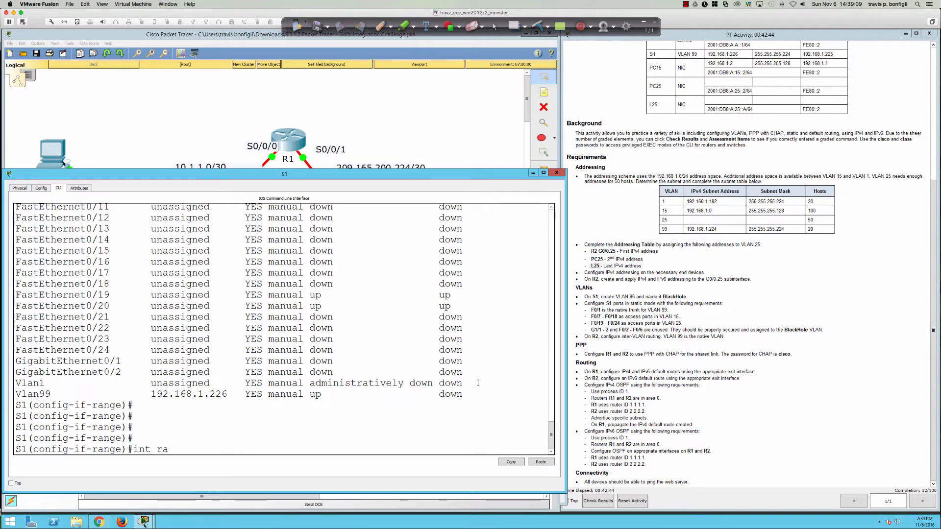
{"action": "type", "text": " fa0/2-6,gi0/1-2"}
Step: Shut down the unused ports Fa0/2–6 and Gi0/1–2
{"action": "key", "text": "Return"}
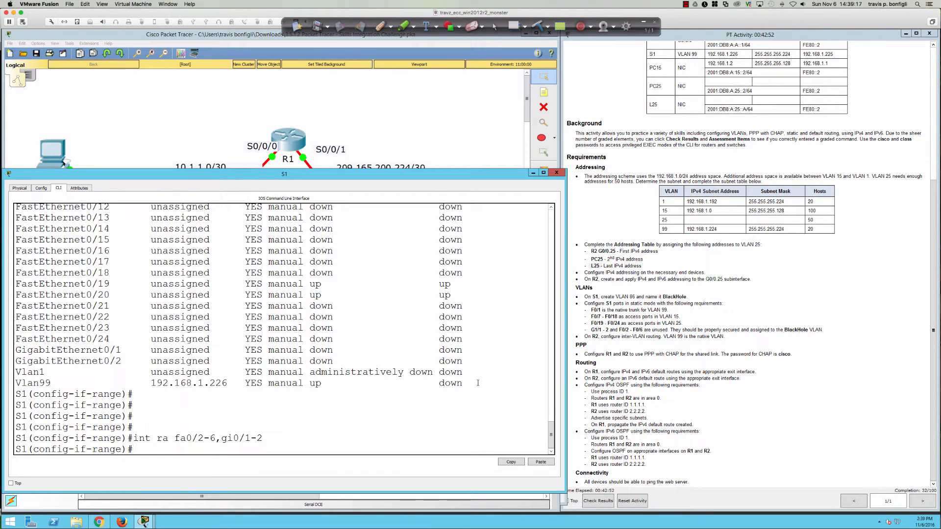
{"action": "type", "text": "shut"}
{"action": "key", "text": "Return"}
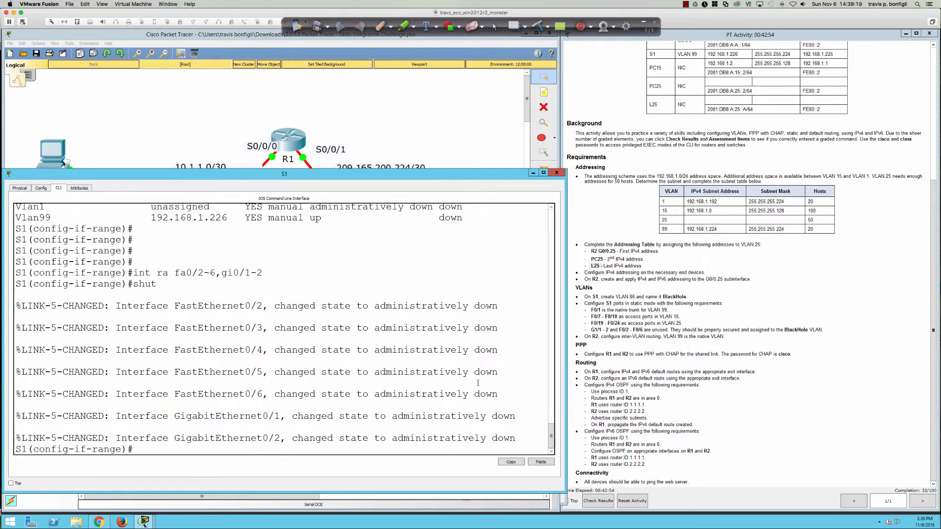
{"action": "key", "text": "Return"}
{"action": "key", "text": "Return"}
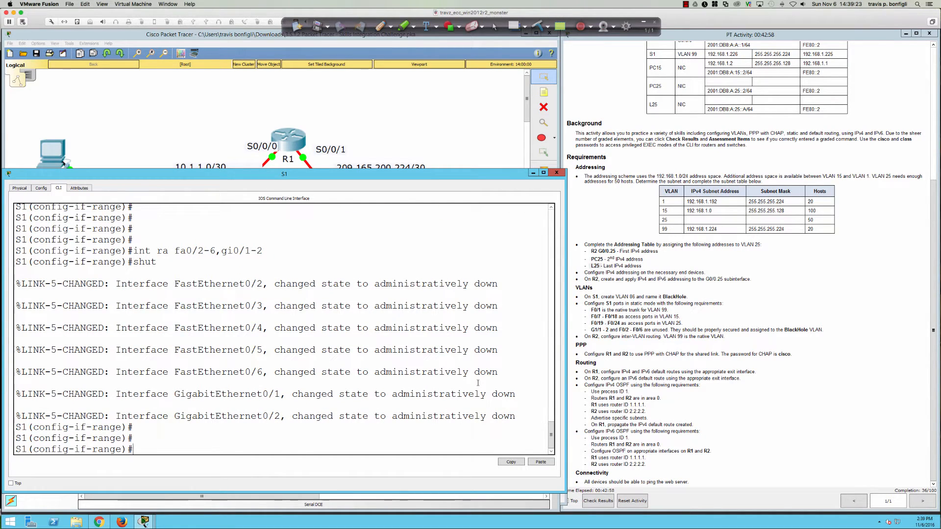
Step: Put the unused ports into access VLAN 86
{"action": "type", "text": "swi"}
{"action": "key", "text": "Tab"}
{"action": "type", "text": "acc"}
{"action": "key", "text": "Tab"}
{"action": "type", "text": "vlan "}
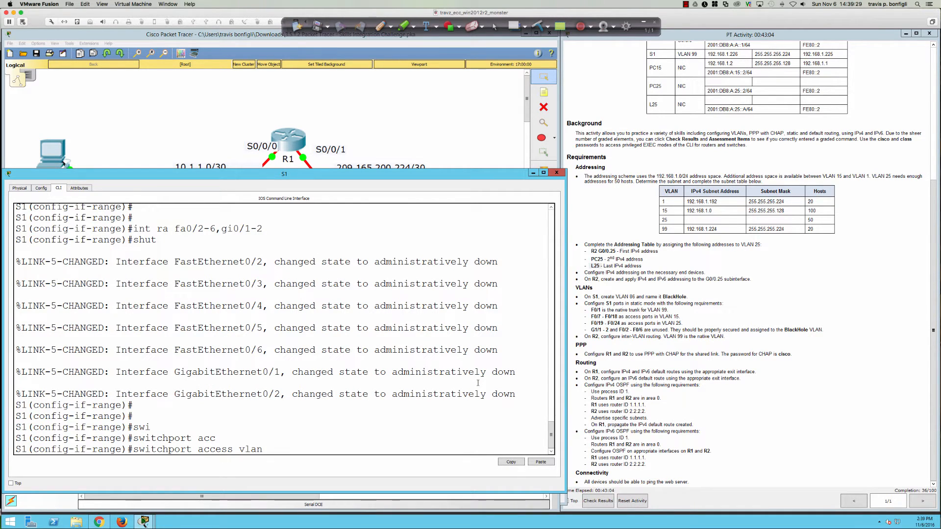
{"action": "type", "text": "86"}
{"action": "key", "text": "Return"}
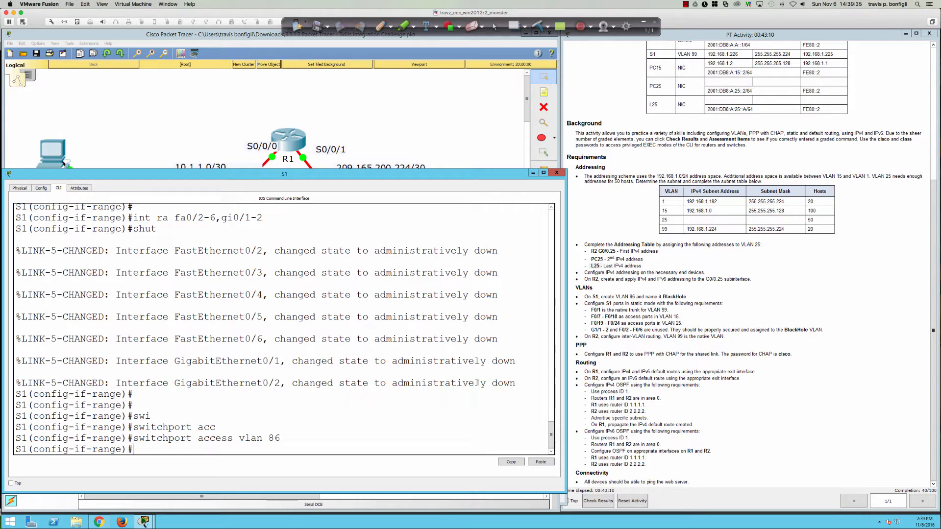
{"action": "key", "text": "Return"}
{"action": "key", "text": "Return"}
{"action": "key", "text": "Return"}
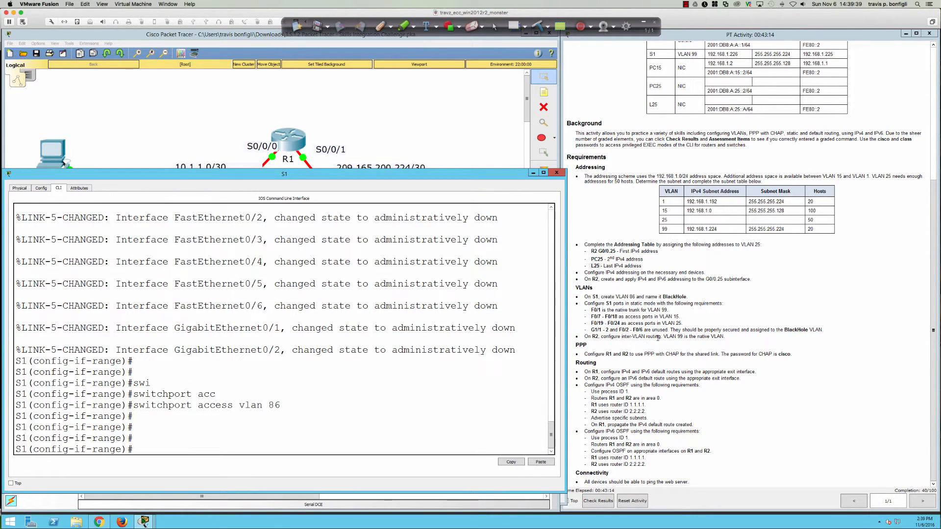
{"action": "left_click_drag", "start_coordinate": [664, 337], "coordinate": [728, 337]}
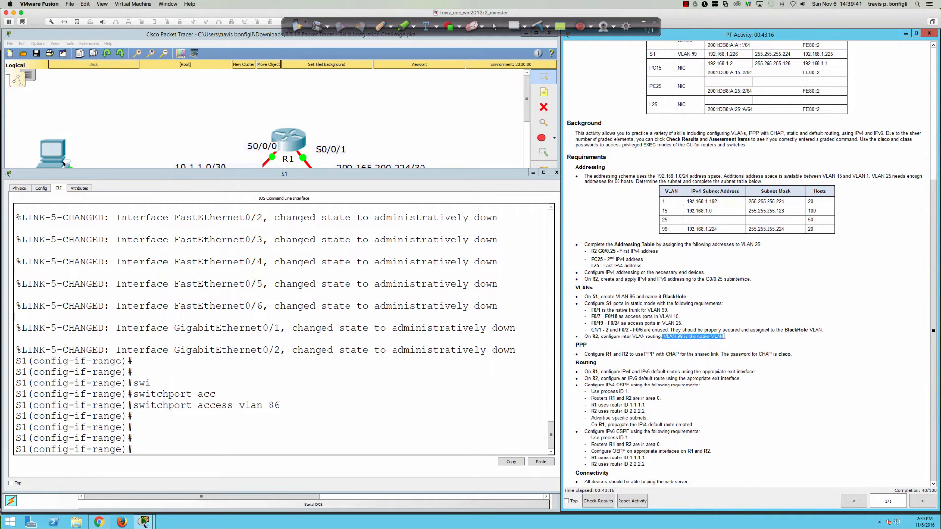
Step: Open R2's CLI full-size and page through its running configuration with 'do sh run'
{"action": "left_click", "coordinate": [246, 133]}
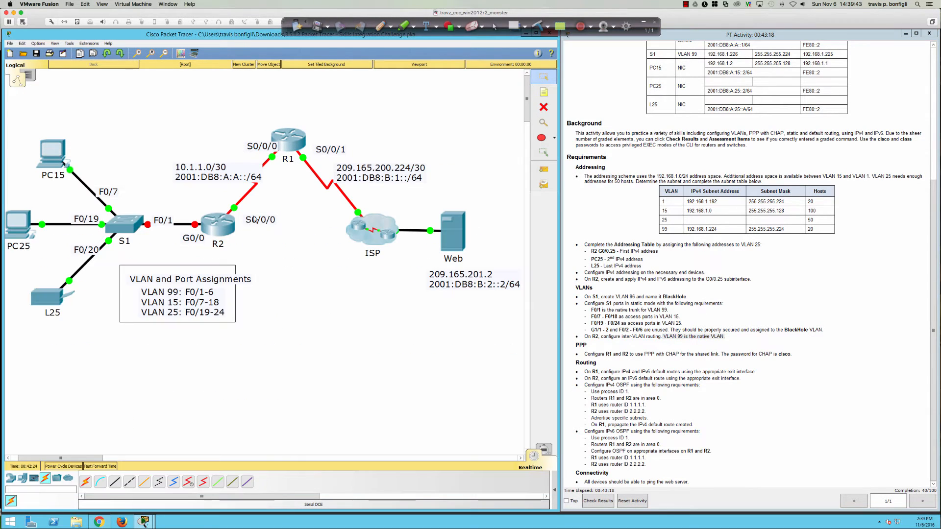
{"action": "left_click", "coordinate": [219, 226]}
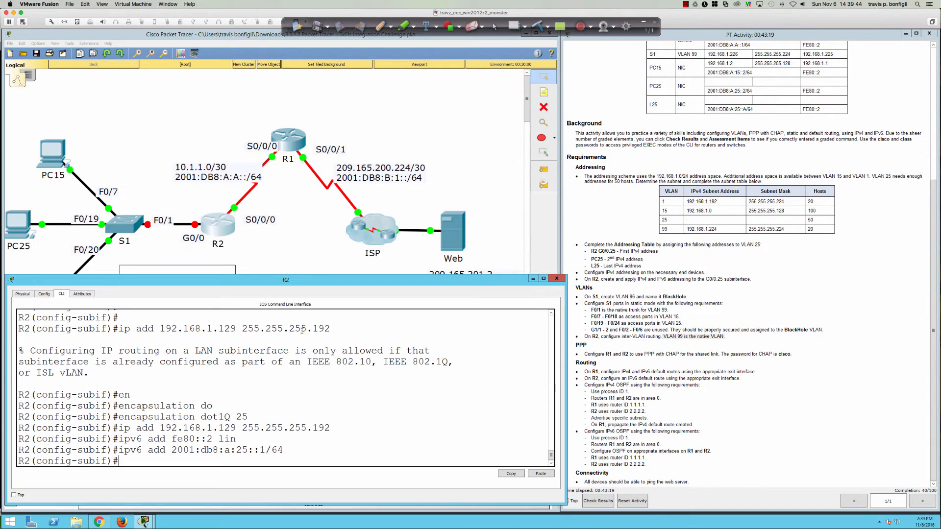
{"action": "double_click", "coordinate": [296, 280]}
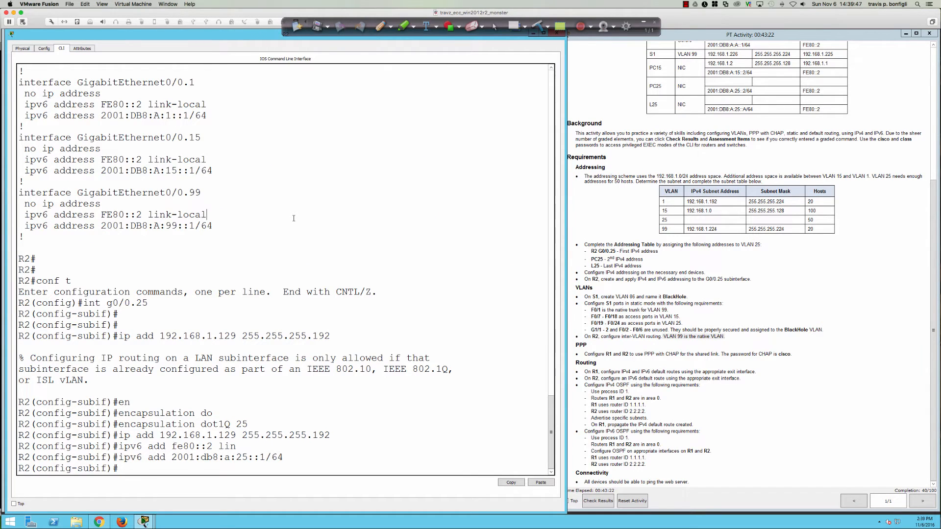
{"action": "key", "text": "Return"}
{"action": "key", "text": "Return"}
{"action": "key", "text": "Return"}
{"action": "type", "text": "do sh run"}
{"action": "key", "text": "Return"}
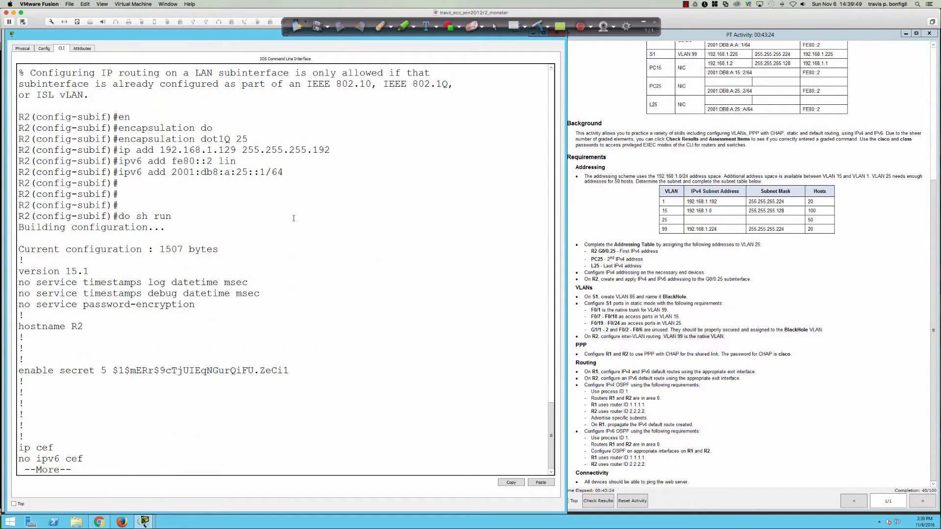
{"action": "key", "text": "Return"}
{"action": "key", "text": "Return"}
{"action": "key", "text": "Return"}
{"action": "key", "text": "Return"}
{"action": "key", "text": "Return"}
{"action": "key", "text": "Return"}
{"action": "key", "text": "Return"}
{"action": "key", "text": "Return"}
{"action": "key", "text": "Return"}
{"action": "key", "text": "Return"}
{"action": "key", "text": "Return"}
{"action": "key", "text": "Return"}
{"action": "key", "text": "Return"}
{"action": "key", "text": "Return"}
{"action": "key", "text": "Return"}
{"action": "key", "text": "Return"}
{"action": "key", "text": "Return"}
{"action": "key", "text": "Return"}
{"action": "key", "text": "Return"}
{"action": "key", "text": "Return"}
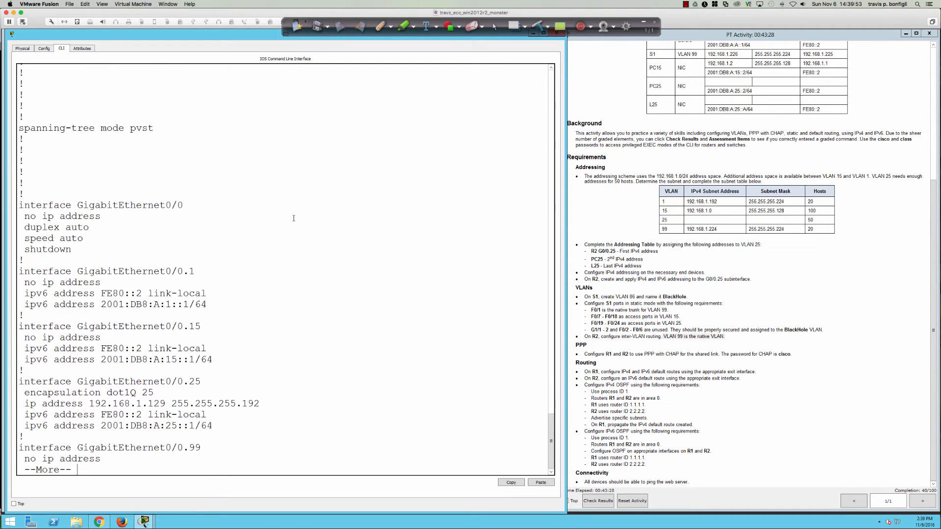
{"action": "key", "text": "Return"}
{"action": "key", "text": "Return"}
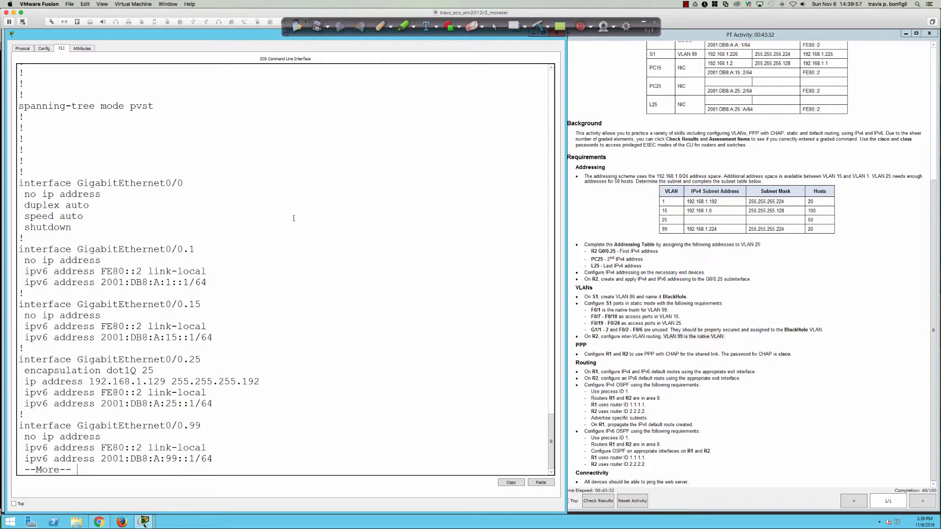
{"action": "key", "text": "Return"}
{"action": "key", "text": "Return"}
{"action": "key", "text": "Return"}
{"action": "key", "text": "Return"}
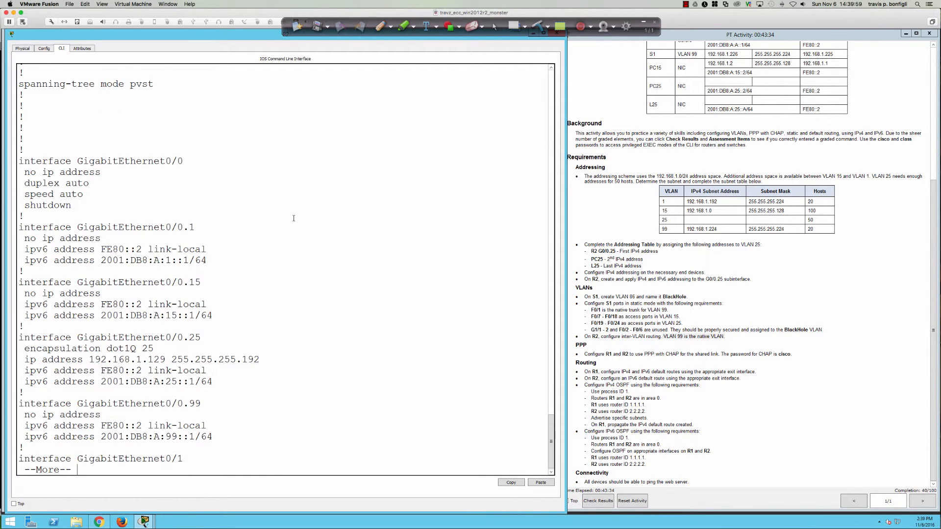
Step: Check the Addressing Table in the instructions and begin selecting subinterface G0/0.1
{"action": "left_click", "coordinate": [601, 266]}
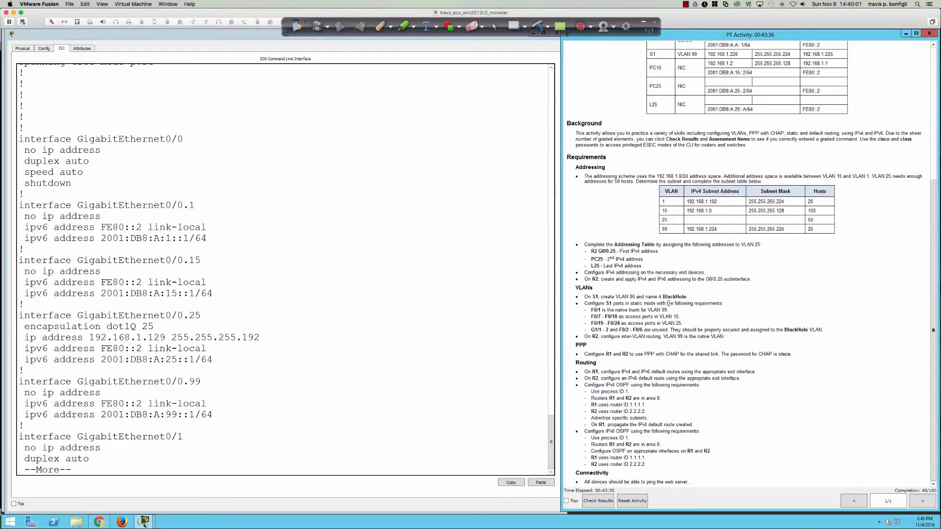
{"action": "scroll", "coordinate": [675, 337], "scroll_direction": "up", "scroll_amount": 5}
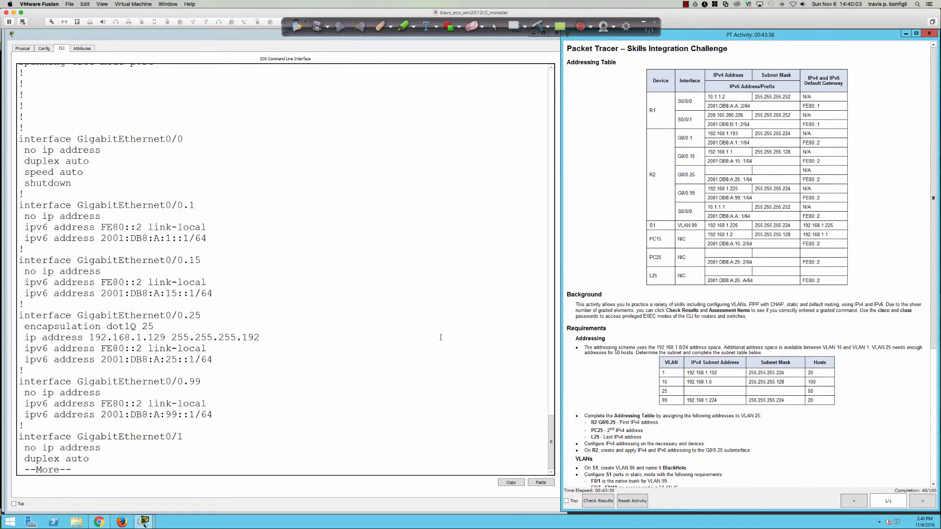
{"action": "left_click", "coordinate": [440, 336]}
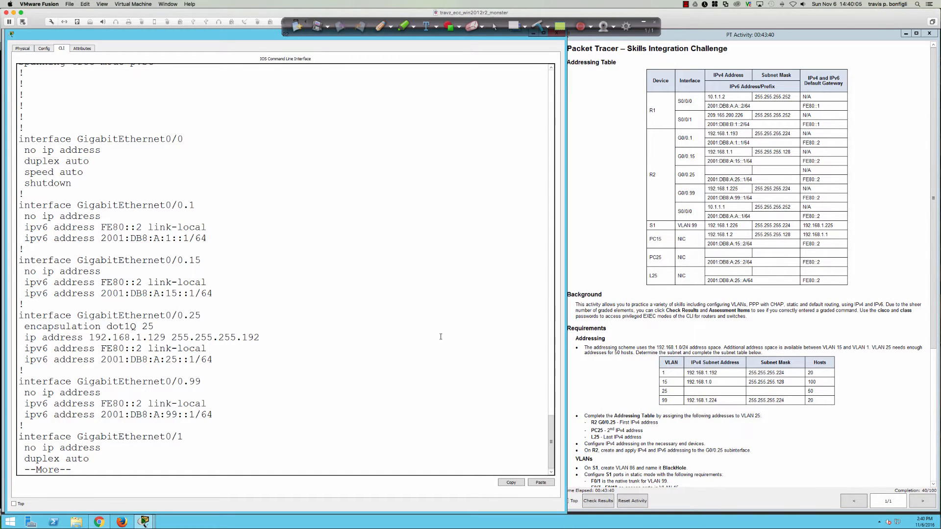
{"action": "type", "text": "qi"}
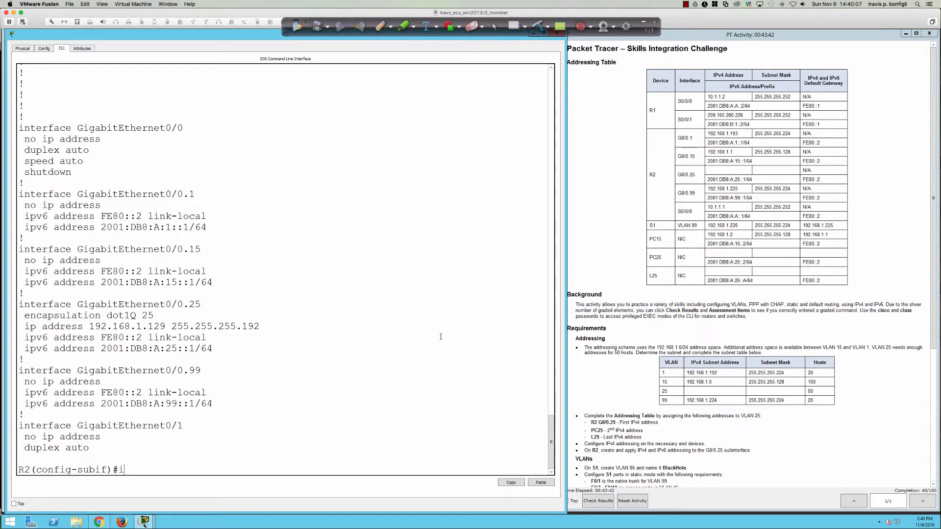
{"action": "type", "text": "nt gi0/0.1"}
Step: Give G0/0.1 dot1Q VLAN 1 and IP 192.168.1.193 255.255.255.224
{"action": "key", "text": "Return"}
{"action": "type", "text": "ip add"}
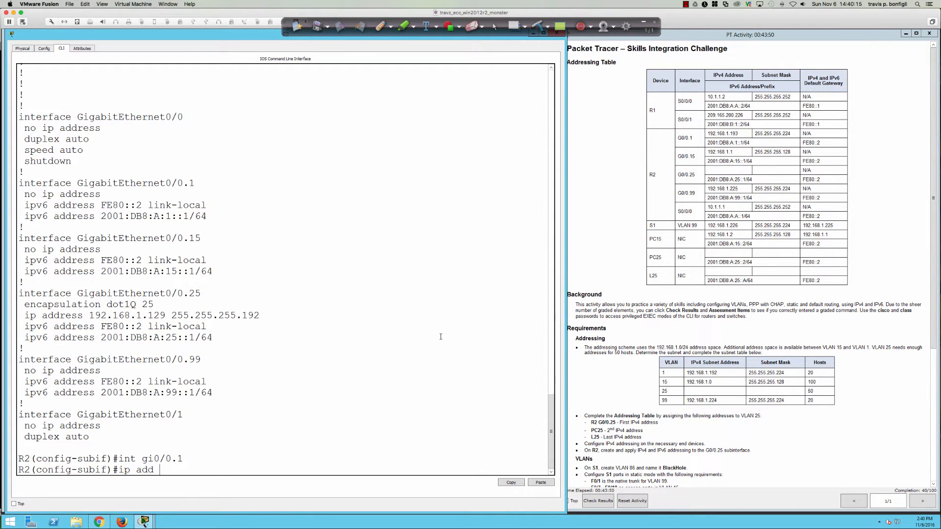
{"action": "type", "text": " 192.168.1"}
{"action": "type", "text": ".193 255.255.255.2"}
{"action": "type", "text": "52"}
{"action": "key", "text": "BackSpace"}
{"action": "key", "text": "BackSpace"}
{"action": "type", "text": "24"}
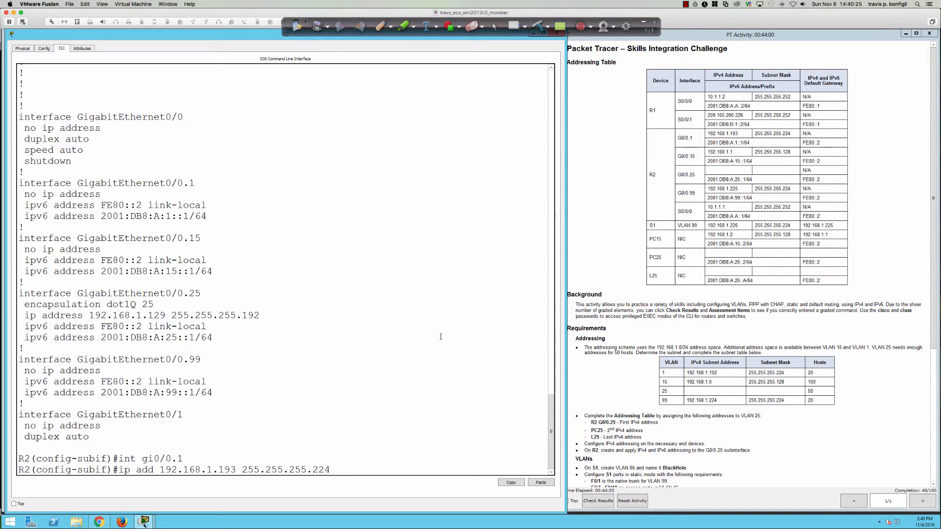
{"action": "key", "text": "Return"}
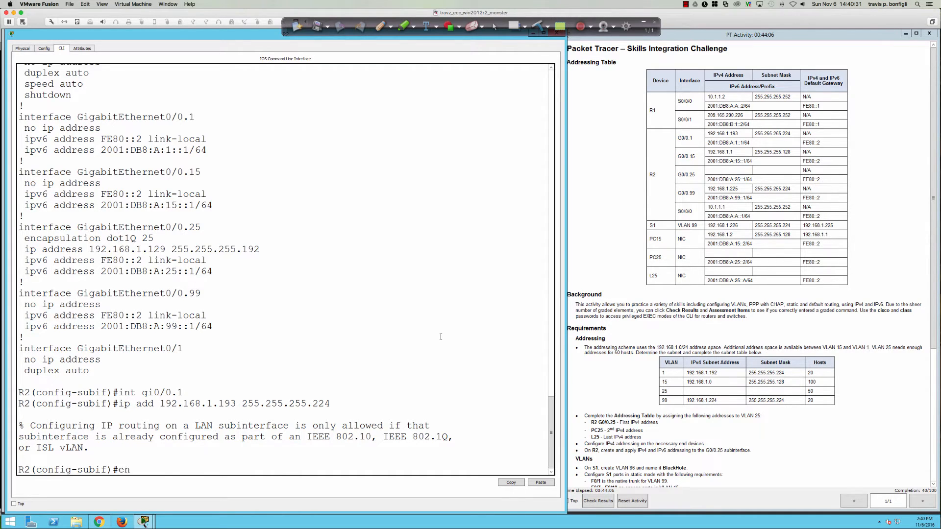
{"action": "type", "text": "en"}
{"action": "key", "text": "Tab"}
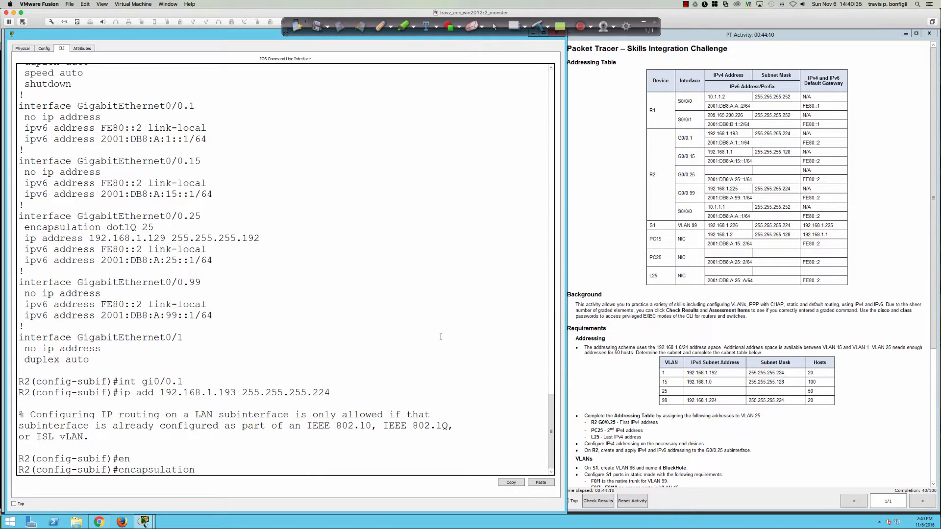
{"action": "type", "text": "do"}
{"action": "key", "text": "Tab"}
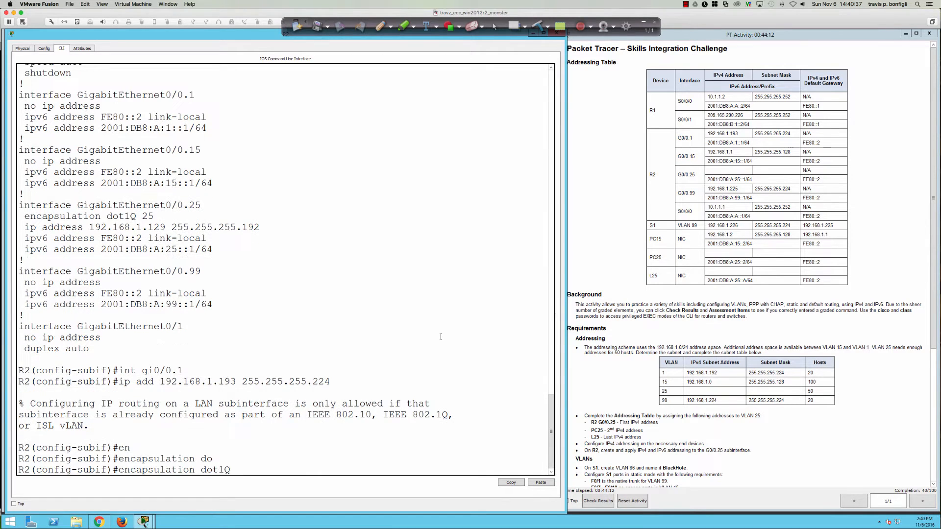
{"action": "type", "text": "1"}
{"action": "key", "text": "Return"}
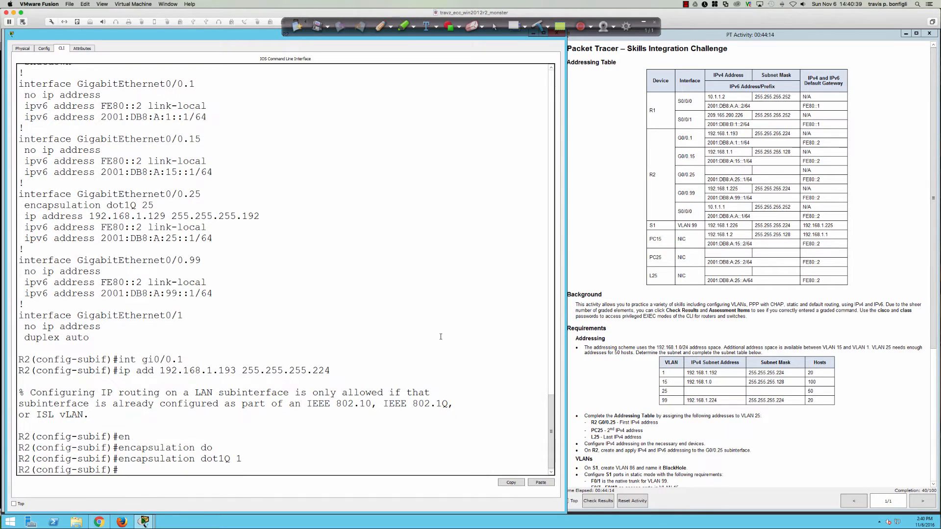
{"action": "key", "text": "Up"}
{"action": "key", "text": "Up"}
{"action": "key", "text": "Return"}
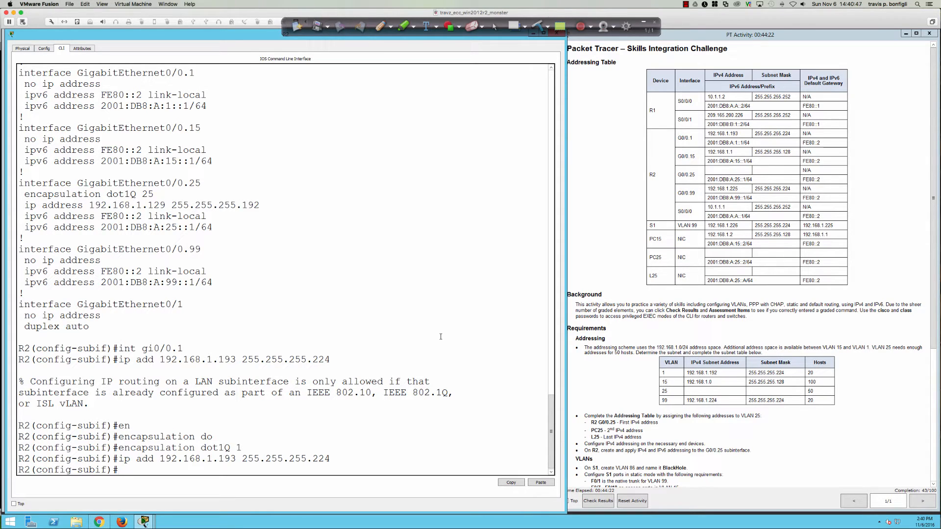
Step: Give G0/0.15 dot1Q VLAN 15 and IP 192.168.1.1 255.255.255.128
{"action": "type", "text": "int gi0/0.15"}
{"action": "key", "text": "Return"}
{"action": "key", "text": "Up"}
{"action": "key", "text": "Up"}
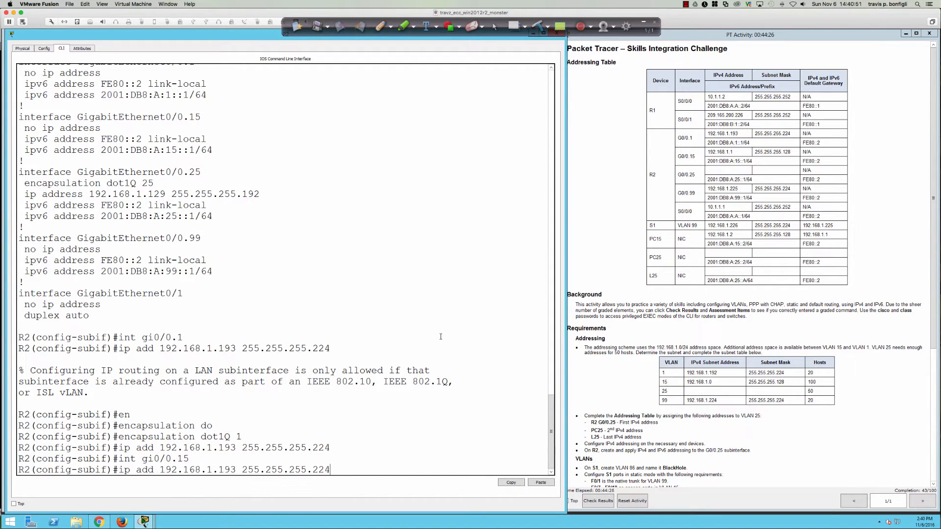
{"action": "key", "text": "Up"}
{"action": "key", "text": "BackSpace"}
{"action": "key", "text": "BackSpace"}
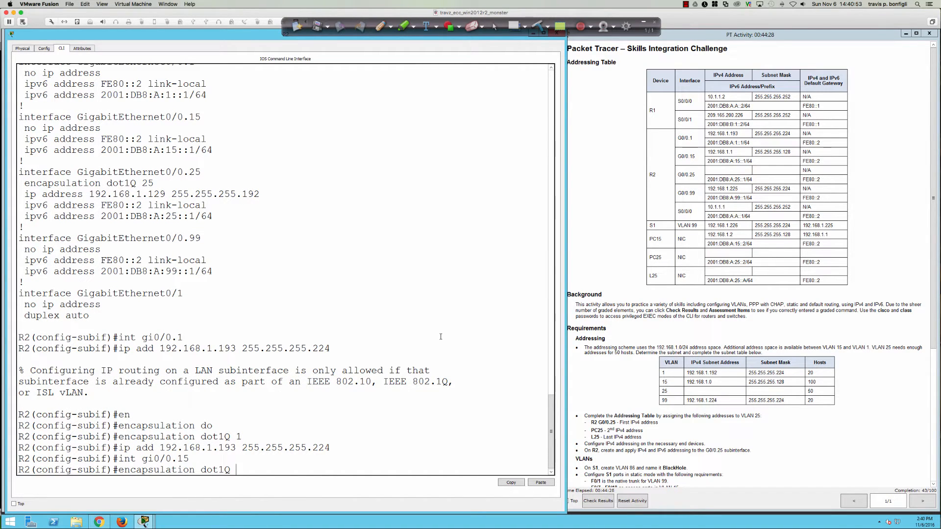
{"action": "type", "text": "15"}
{"action": "key", "text": "Return"}
{"action": "type", "text": "ip add"}
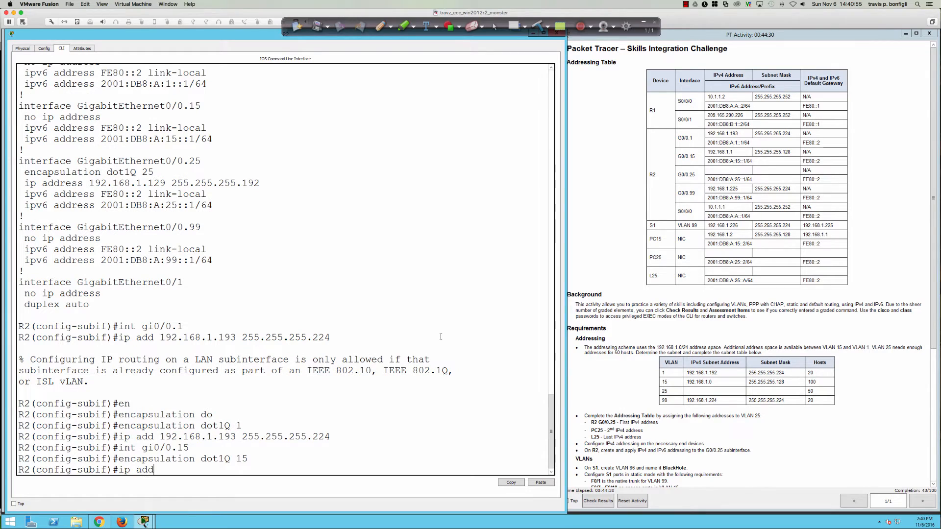
{"action": "type", "text": " 192.168.1.1 255.255.255.128"}
{"action": "key", "text": "Return"}
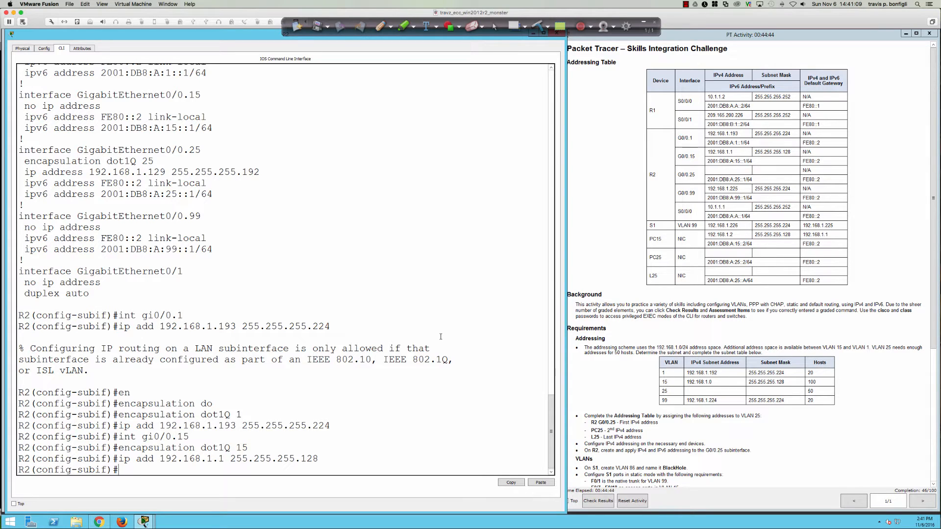
Step: Tag subinterface G0/0.25 with dot1Q VLAN 25
{"action": "type", "text": "int gi0/0.25"}
{"action": "key", "text": "Return"}
{"action": "type", "text": "en"}
{"action": "key", "text": "Tab"}
{"action": "type", "text": "do"}
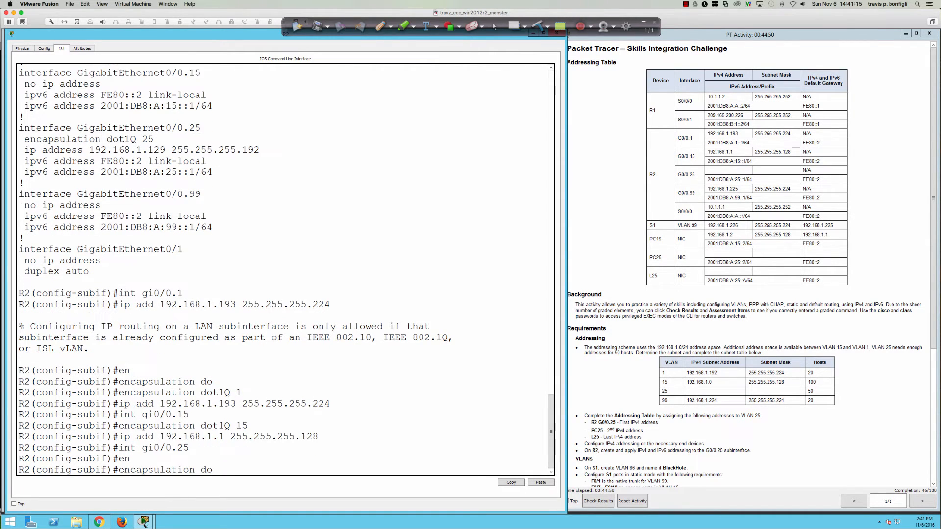
{"action": "key", "text": "Tab"}
{"action": "type", "text": "25"}
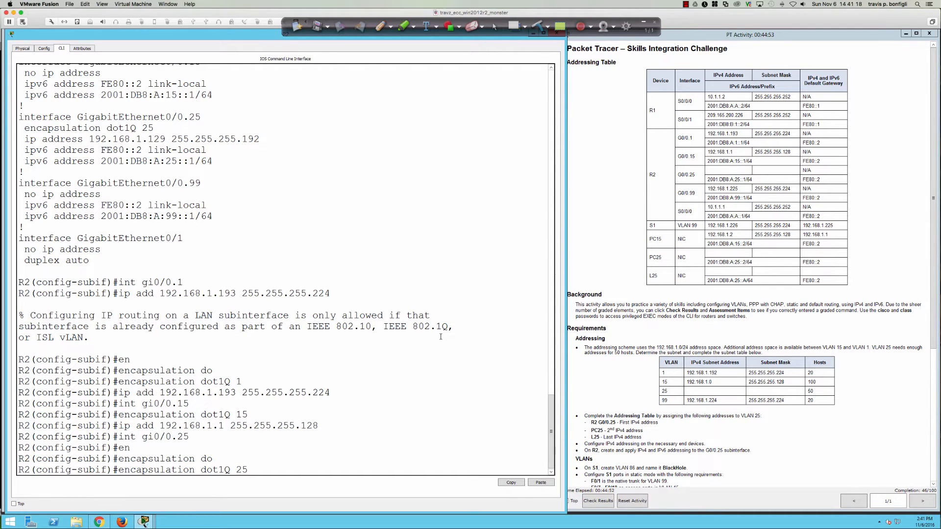
{"action": "key", "text": "Return"}
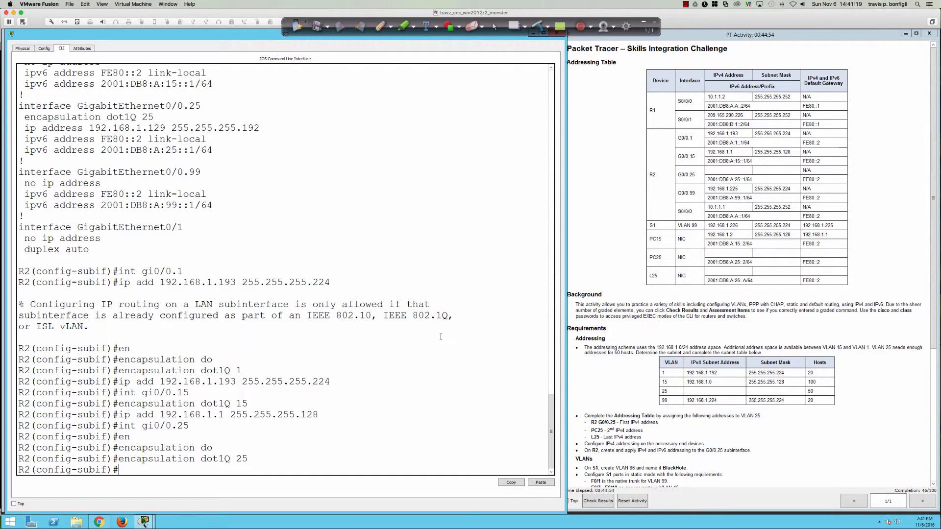
{"action": "type", "text": "int gi0/0.99"}
{"action": "key", "text": "Return"}
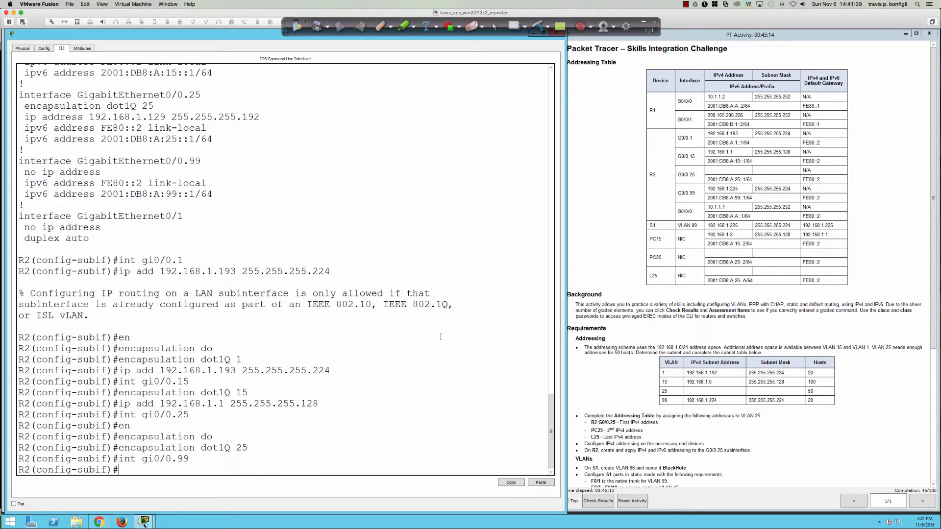
Step: Tag subinterface G0/0.99 with dot1Q VLAN 99
{"action": "type", "text": "en"}
{"action": "key", "text": "Tab"}
{"action": "type", "text": "dot"}
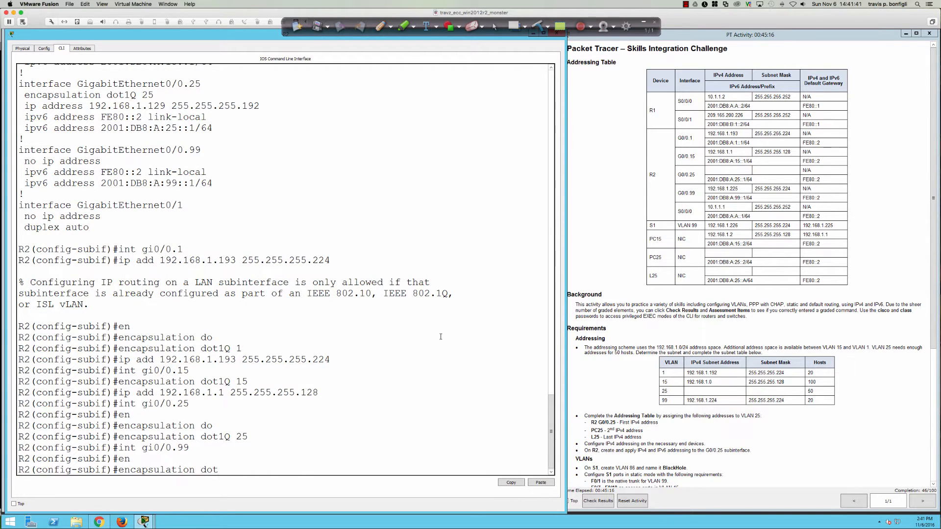
{"action": "key", "text": "Tab"}
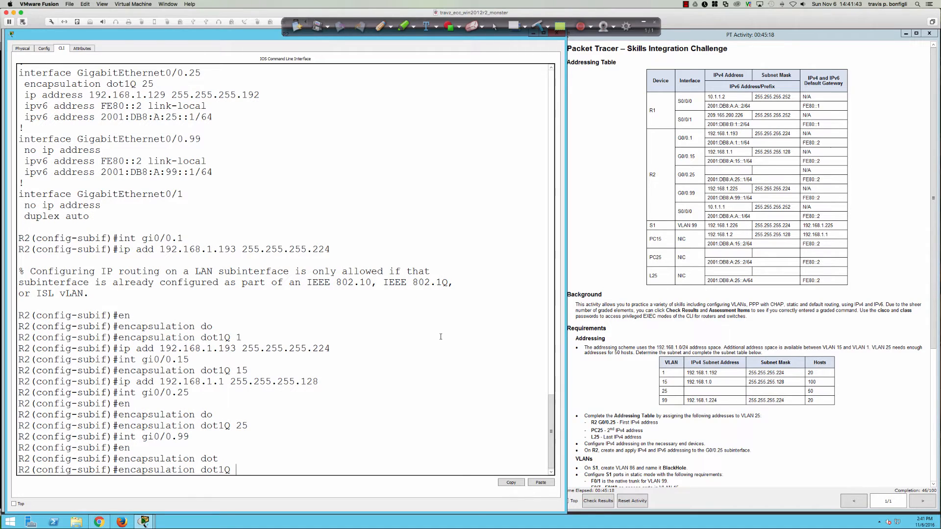
{"action": "type", "text": "99"}
{"action": "key", "text": "Return"}
Step: Give G0/0.99 IP 192.168.1.225, correcting the mask to 255.255.255.224
{"action": "type", "text": "ip add"}
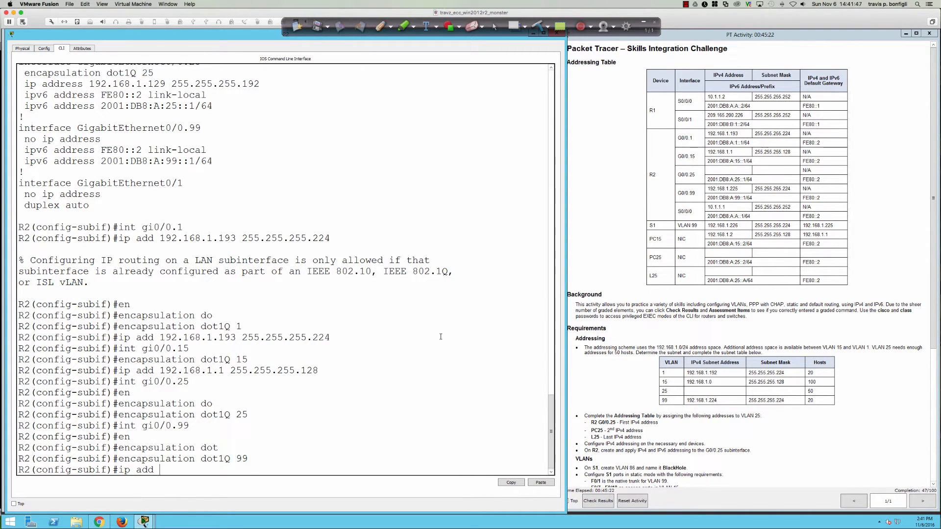
{"action": "type", "text": " 192.168.1.225 255.255.255.252"}
{"action": "key", "text": "Return"}
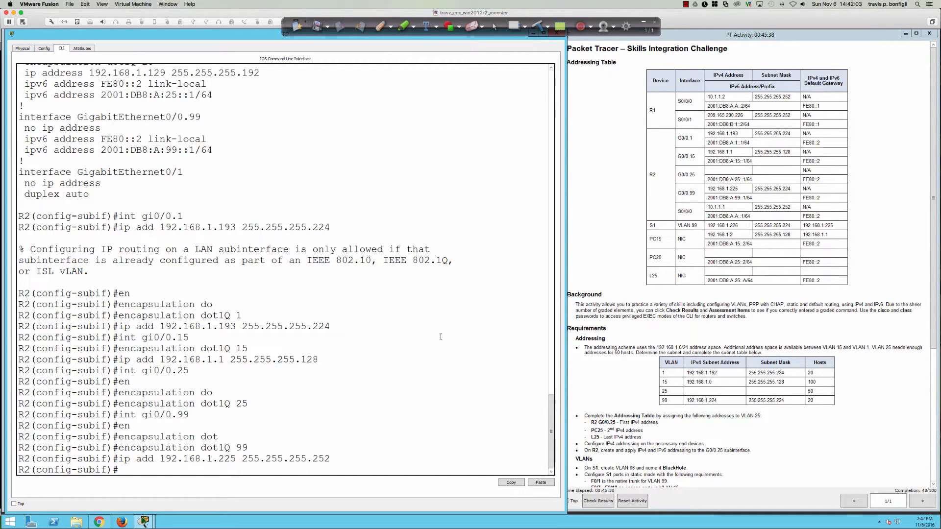
{"action": "key", "text": "Up"}
{"action": "key", "text": "BackSpace"}
{"action": "key", "text": "BackSpace"}
{"action": "type", "text": "2.168.1.225 255.255.255.22"}
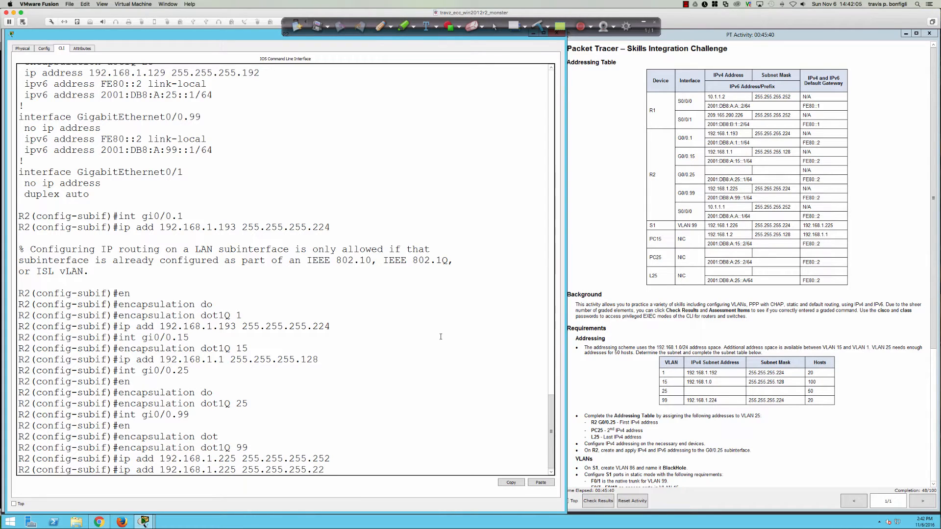
{"action": "type", "text": "4"}
{"action": "key", "text": "Return"}
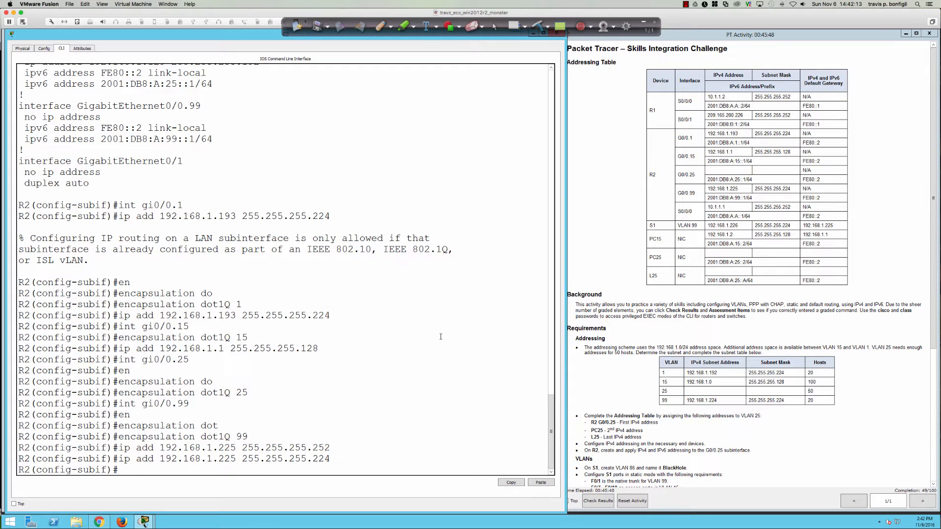
Step: Re-enter G0/0.99 and set encapsulation dot1Q 99 native
{"action": "scroll", "coordinate": [602, 367], "scroll_direction": "down", "scroll_amount": 4}
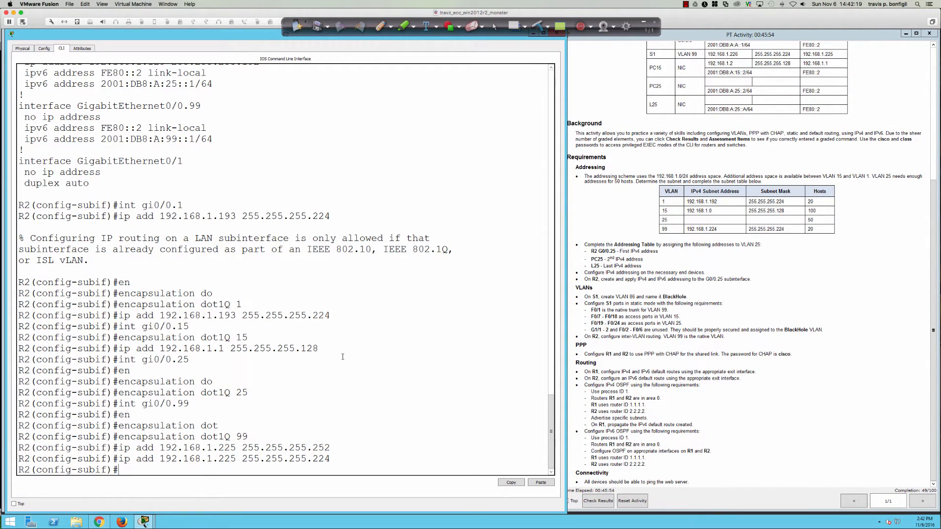
{"action": "type", "text": "int gi0/0.99"}
{"action": "key", "text": "Return"}
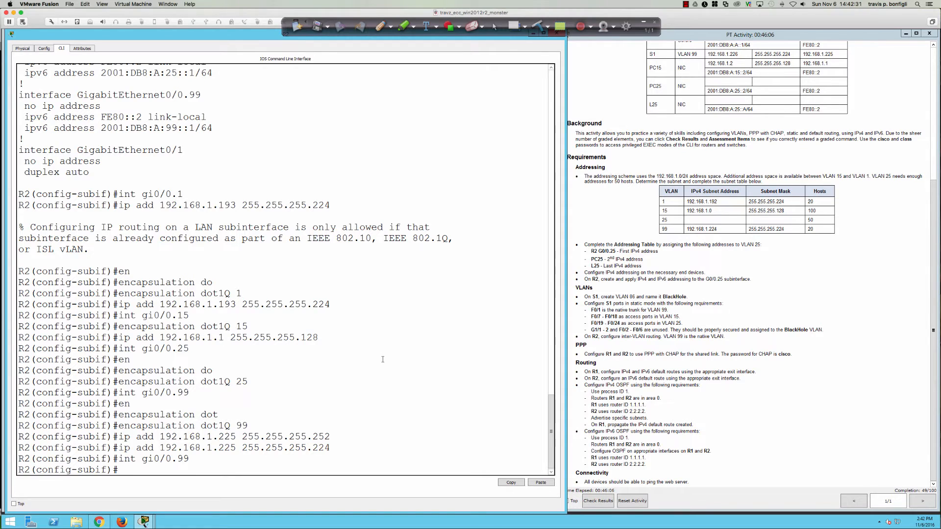
{"action": "type", "text": "en"}
{"action": "key", "text": "Tab"}
{"action": "type", "text": "dot"}
{"action": "key", "text": "Tab"}
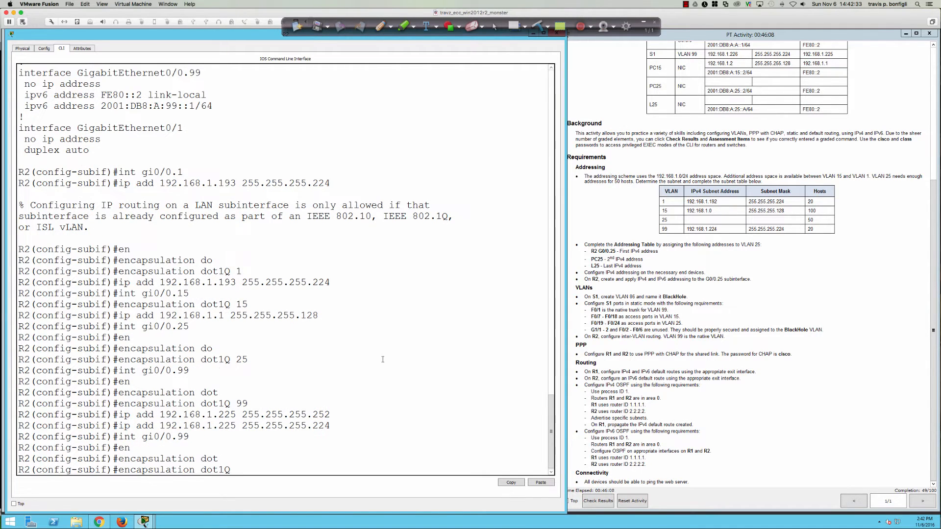
{"action": "type", "text": "99 ?"}
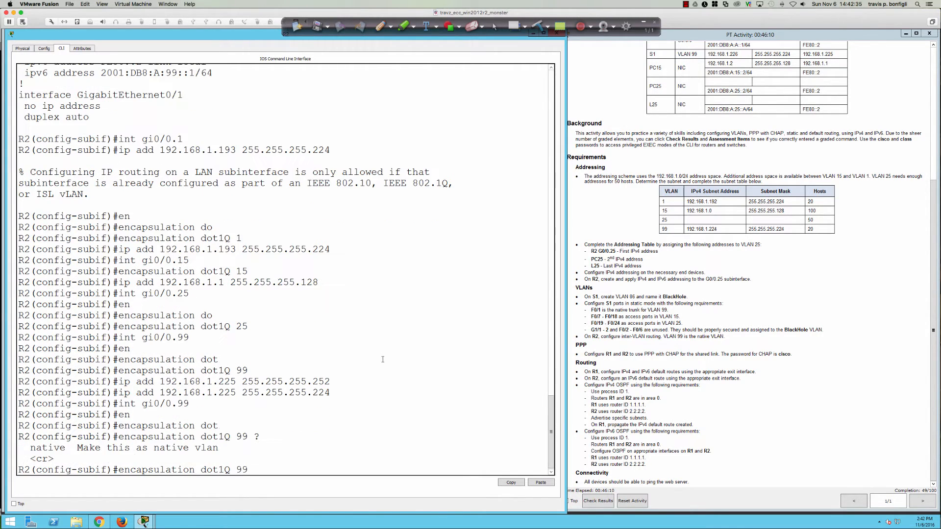
{"action": "type", "text": "nati"}
{"action": "key", "text": "Tab"}
{"action": "key", "text": "Return"}
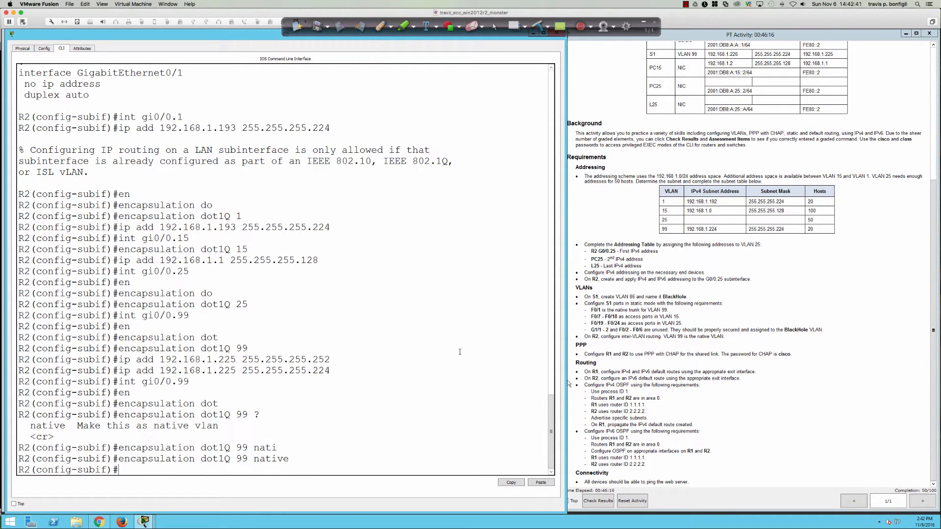
{"action": "left_click_drag", "start_coordinate": [574, 365], "coordinate": [601, 363]}
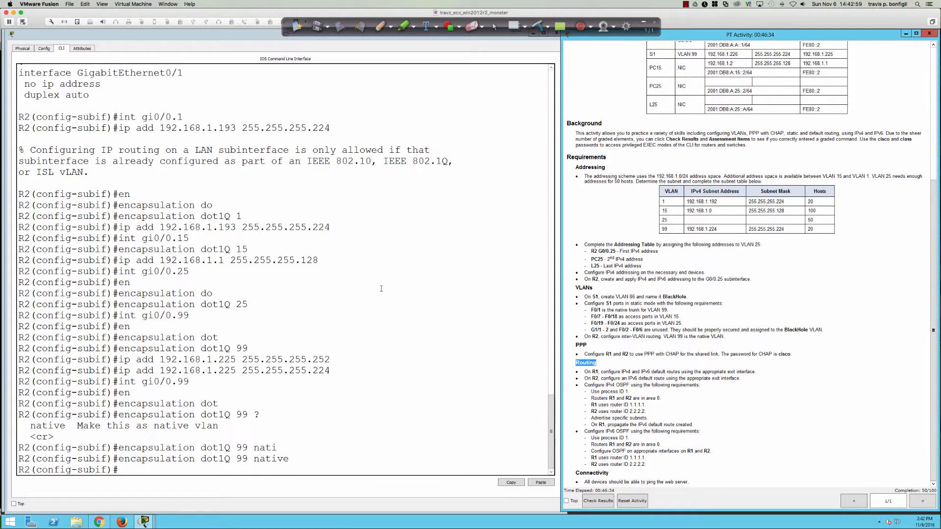
Step: Open router R1 from the topology and bring up its CLI
{"action": "left_click", "coordinate": [364, 258]}
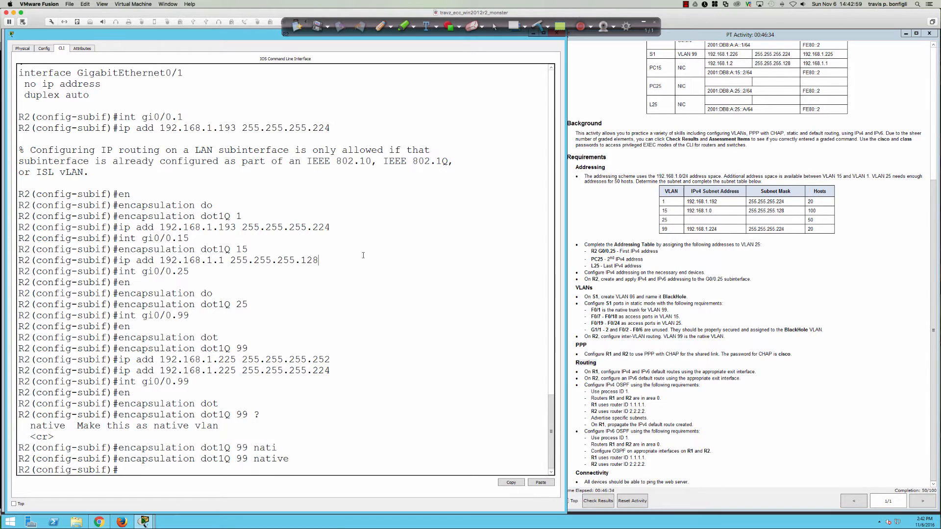
{"action": "double_click", "coordinate": [211, 36]}
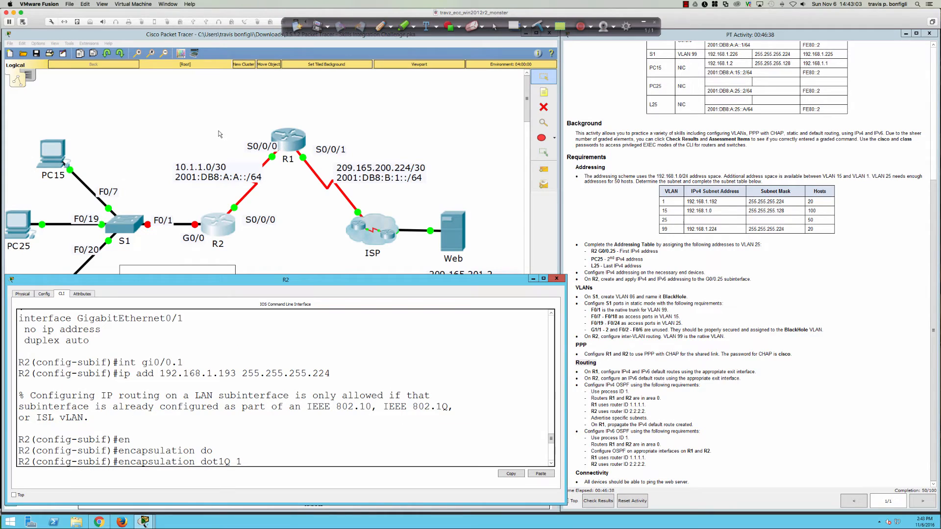
{"action": "left_click", "coordinate": [341, 111]}
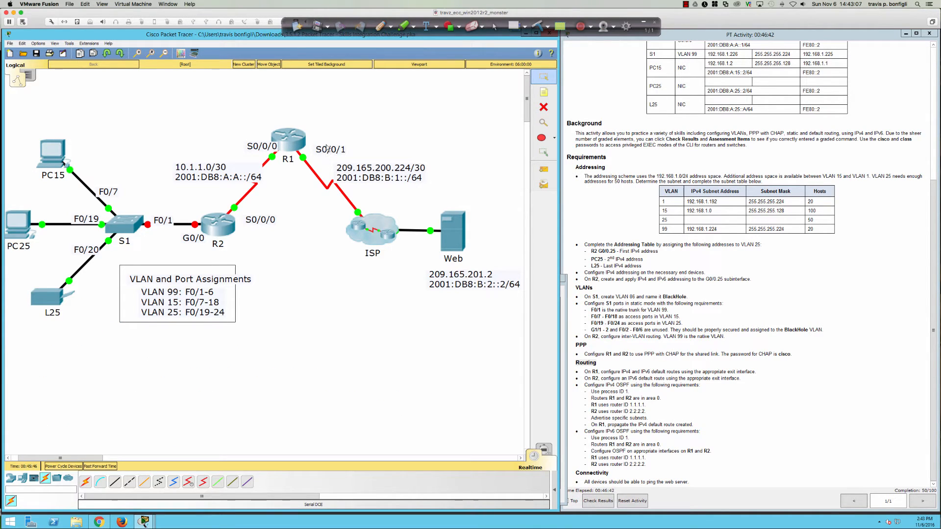
{"action": "left_click", "coordinate": [286, 143]}
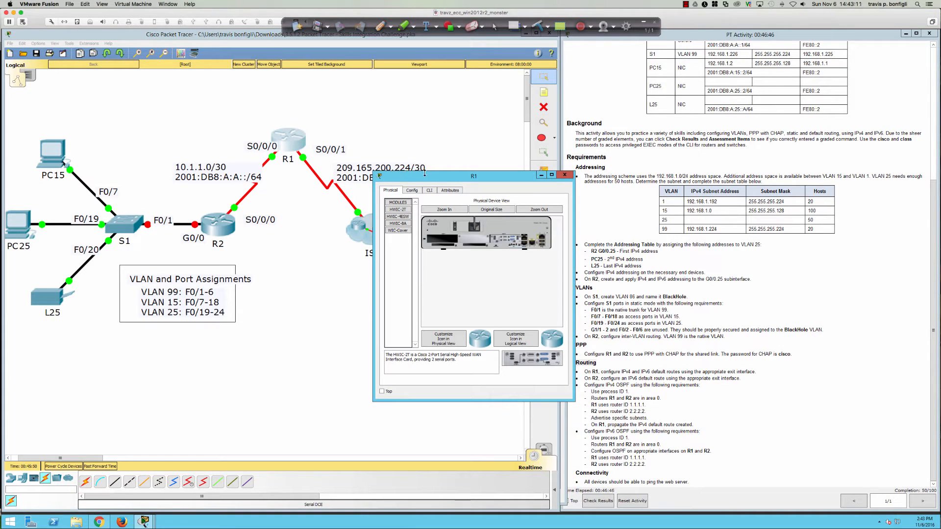
{"action": "left_click_drag", "start_coordinate": [424, 172], "coordinate": [401, 268]}
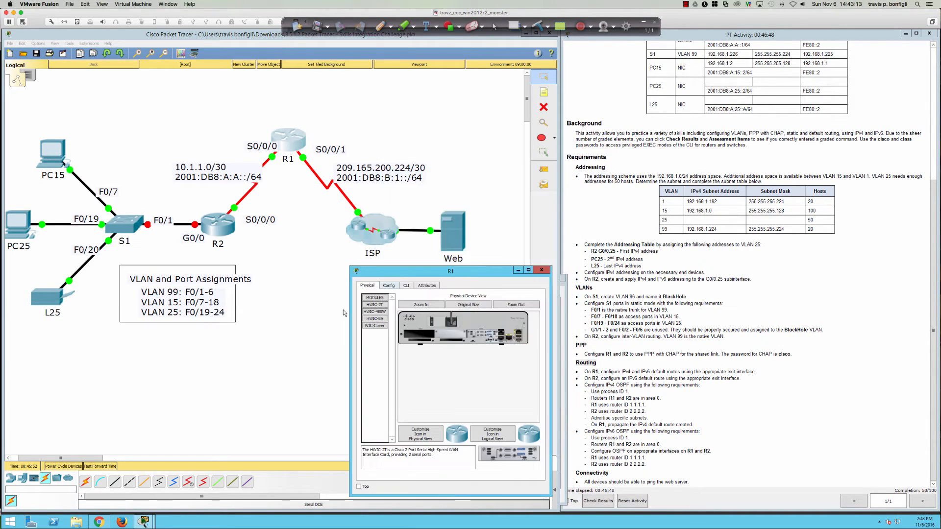
{"action": "left_click_drag", "start_coordinate": [350, 331], "coordinate": [16, 332]}
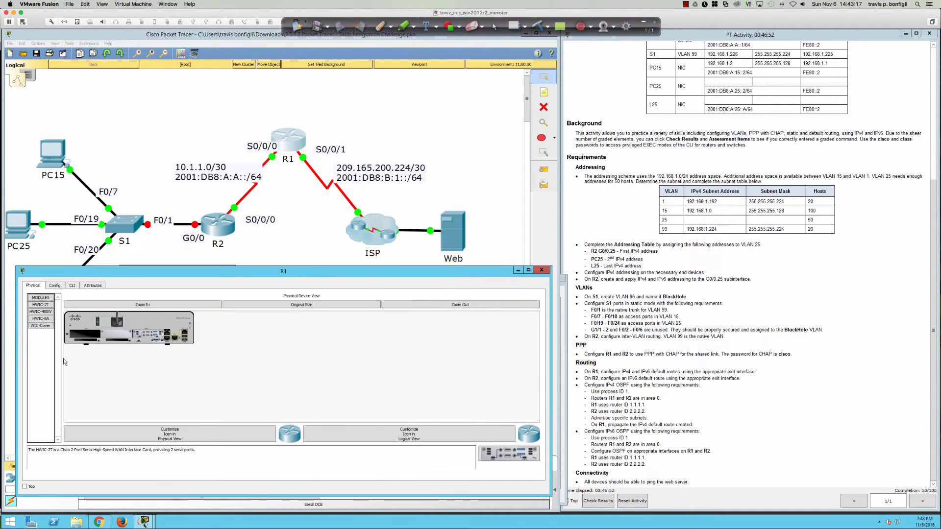
{"action": "left_click", "coordinate": [72, 285]}
Step: Log into R1's console and enter privileged mode using the given passwords
{"action": "key", "text": "Return"}
{"action": "key", "text": "Return"}
{"action": "key", "text": "Return"}
{"action": "key", "text": "Return"}
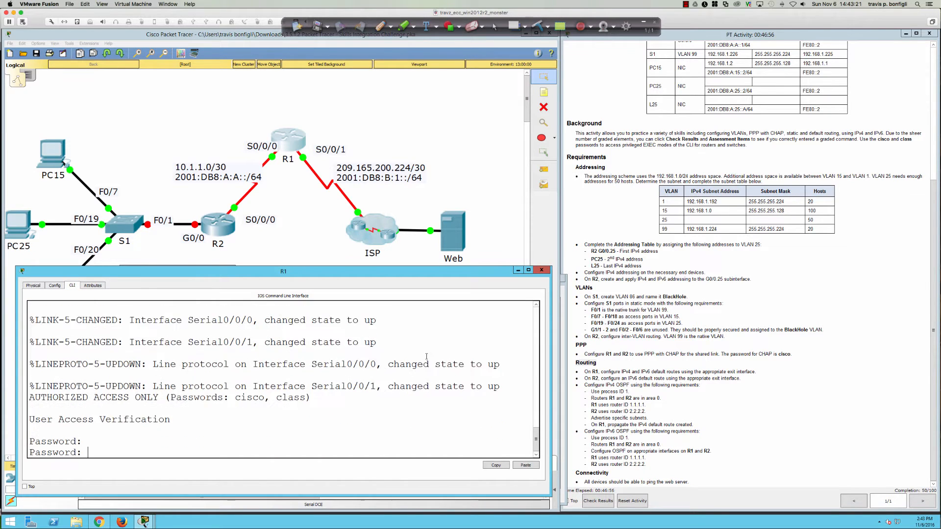
{"action": "key", "text": "Return"}
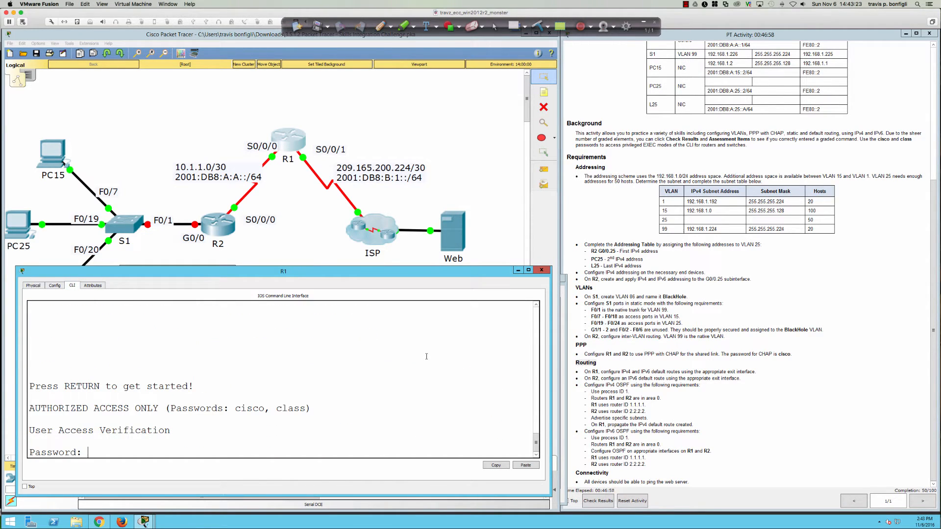
{"action": "key", "text": "Return"}
{"action": "type", "text": "cisco"}
{"action": "key", "text": "Return"}
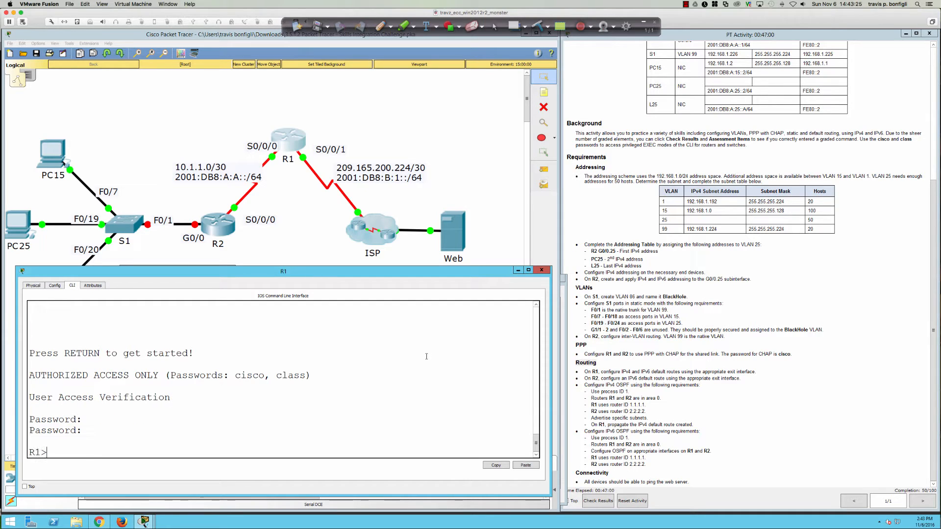
{"action": "type", "text": "en"}
{"action": "key", "text": "Return"}
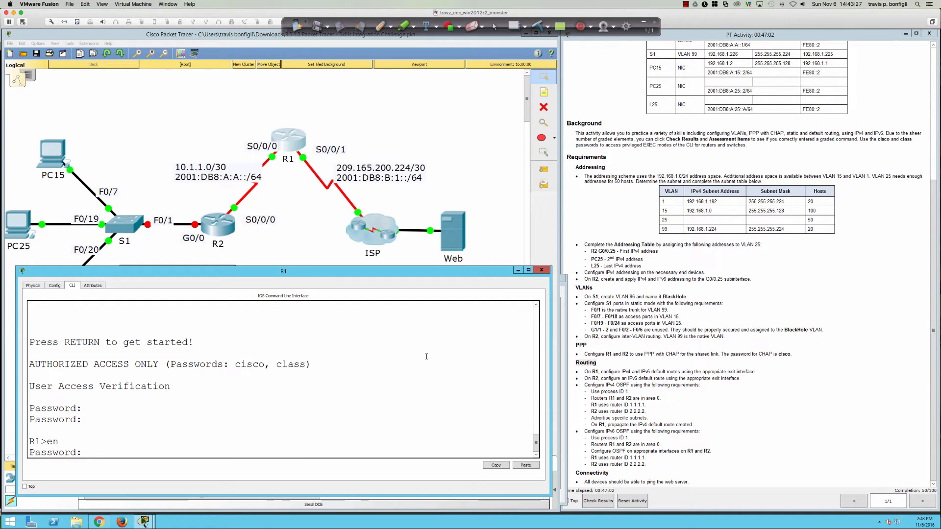
{"action": "type", "text": "class"}
{"action": "key", "text": "Return"}
{"action": "key", "text": "Return"}
{"action": "key", "text": "Return"}
{"action": "key", "text": "Return"}
Step: Enter global configuration mode and list R1's interfaces with do sh ip int bri
{"action": "type", "text": "conf t"}
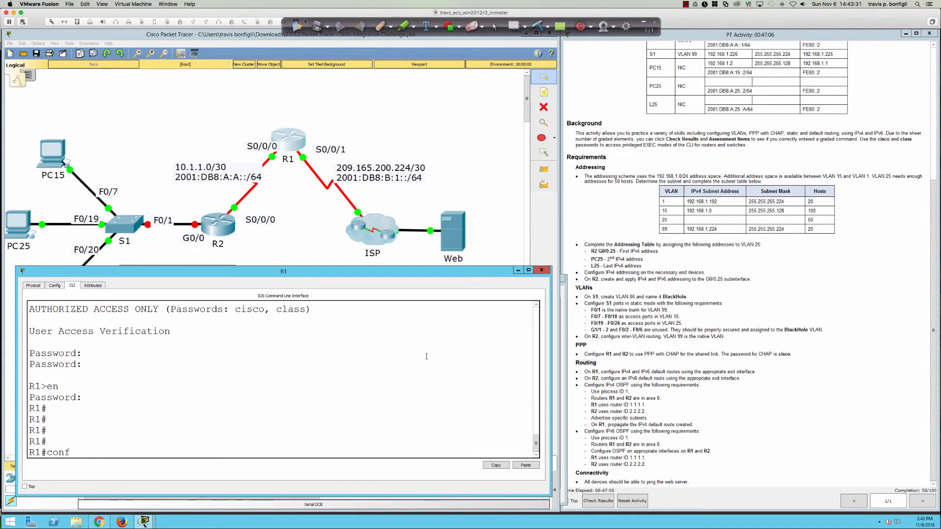
{"action": "key", "text": "Return"}
{"action": "type", "text": "do sh ip int bri"}
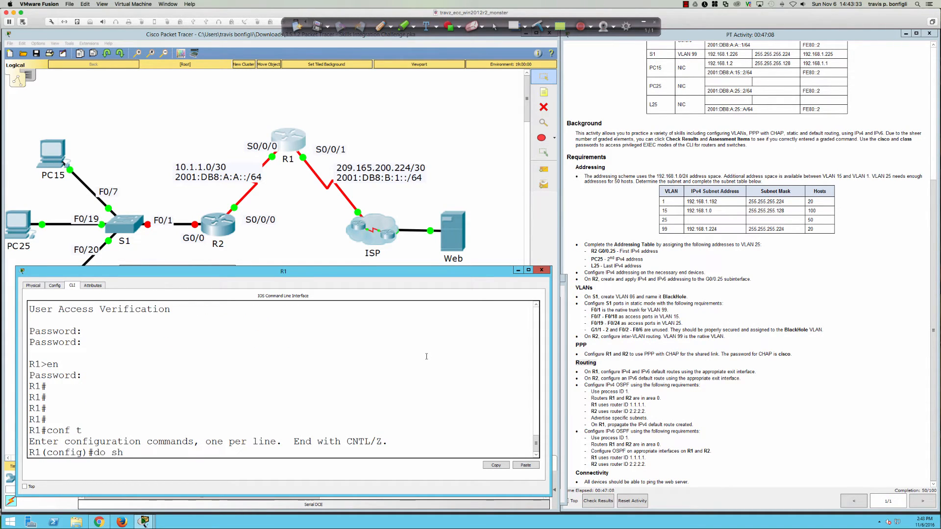
{"action": "key", "text": "Return"}
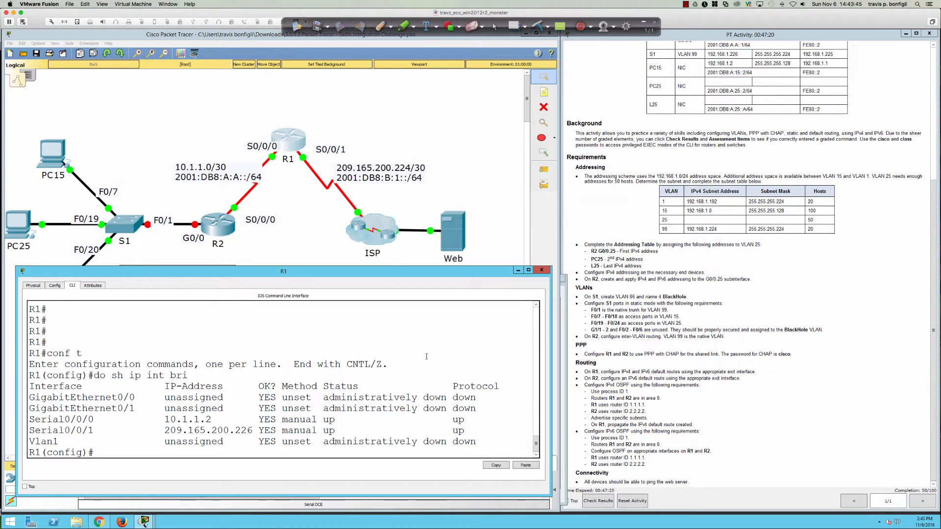
Step: Add R1 default routes 0.0.0.0 0.0.0.0 and ipv6 ::/0, both out S0/0/1
{"action": "key", "text": "Return"}
{"action": "key", "text": "Return"}
{"action": "key", "text": "Return"}
{"action": "type", "text": "ip route"}
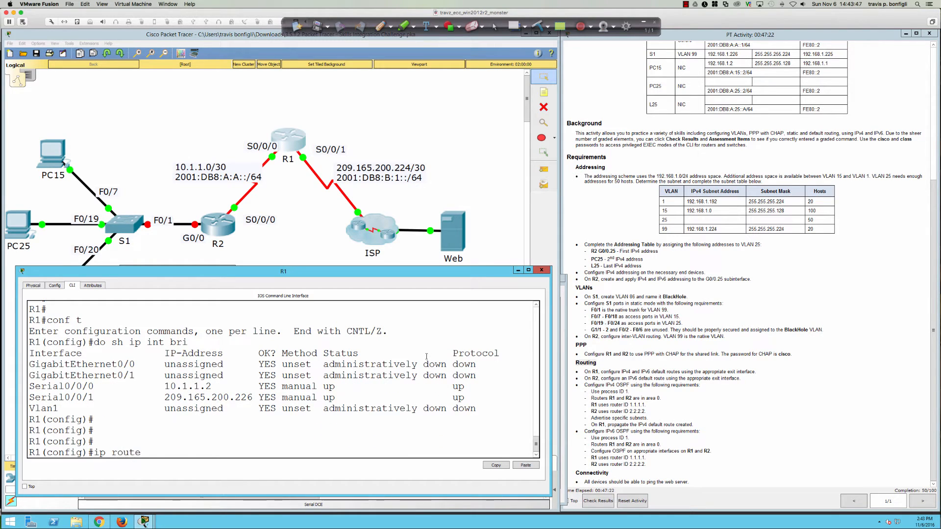
{"action": "type", "text": " 0.0.0.0 0.0.0.0 s0/0/1"}
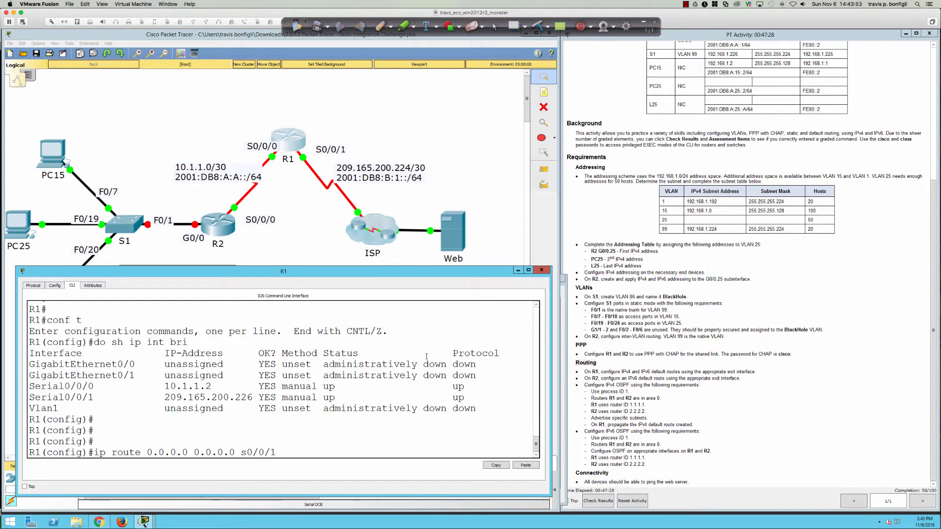
{"action": "key", "text": "Return"}
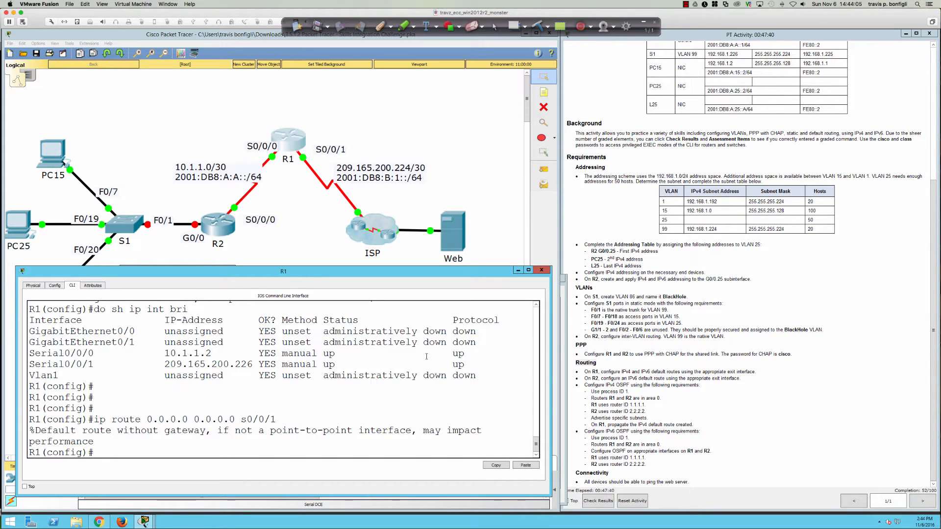
{"action": "type", "text": "ipv6"}
{"action": "type", "text": "route ::/0 s0/0/1"}
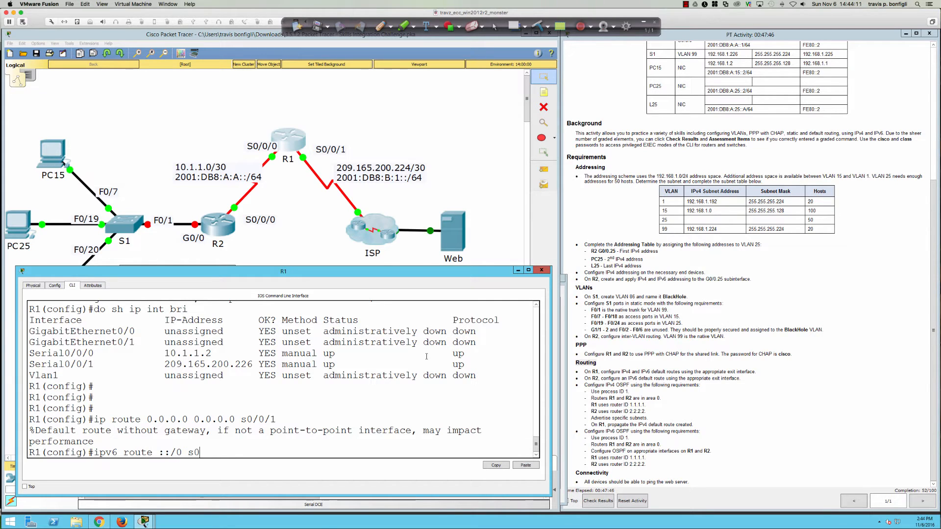
{"action": "key", "text": "Return"}
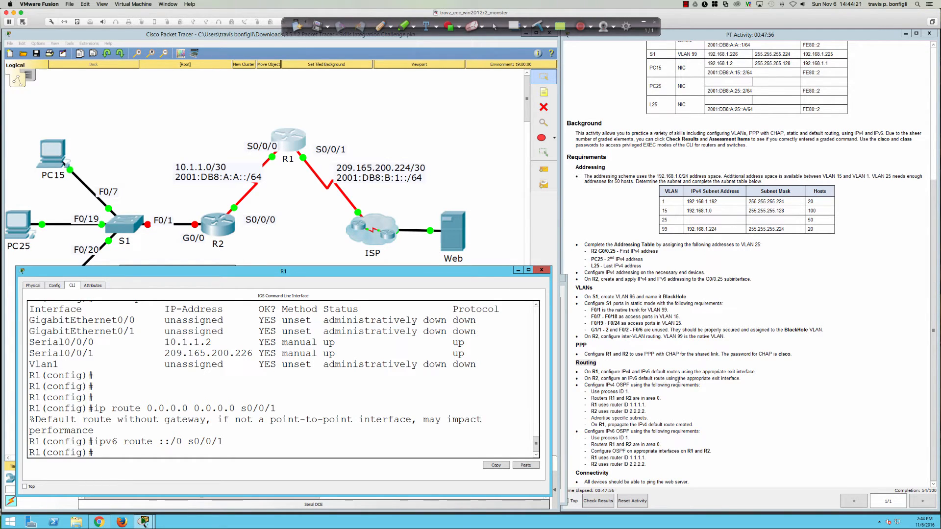
Step: On R2, exit the subinterface and add IPv6 route ::/0 out S0/0/0
{"action": "left_click", "coordinate": [221, 221]}
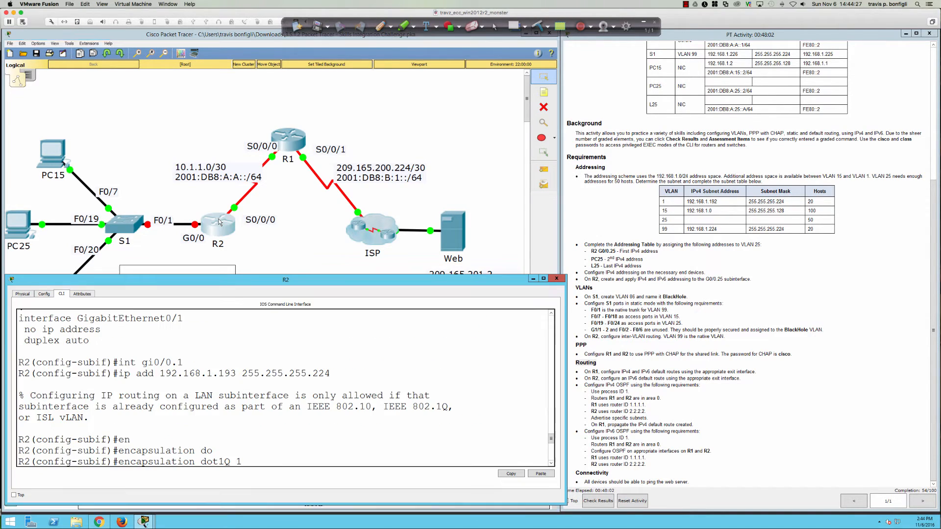
{"action": "scroll", "coordinate": [317, 371], "scroll_direction": "down", "scroll_amount": 5}
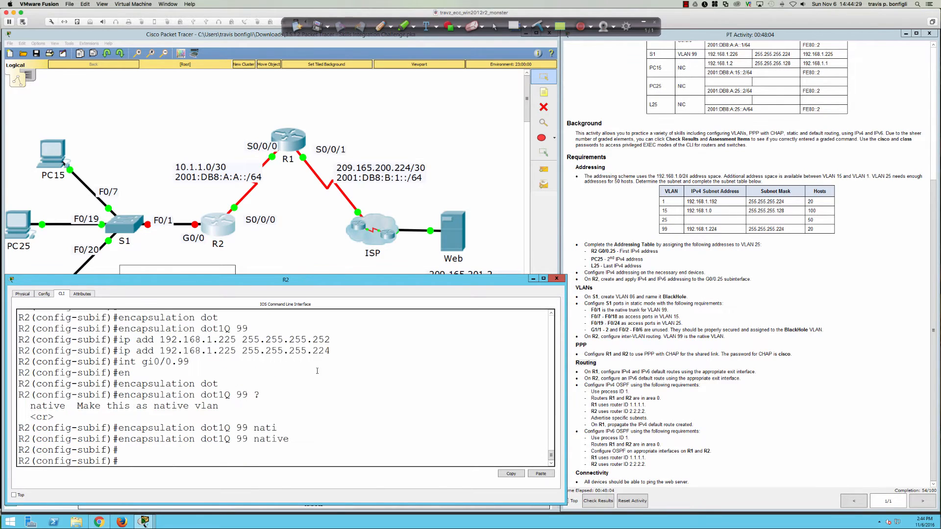
{"action": "type", "text": "exit"}
{"action": "key", "text": "Return"}
{"action": "key", "text": "Return"}
{"action": "key", "text": "Return"}
{"action": "key", "text": "Return"}
{"action": "key", "text": "Return"}
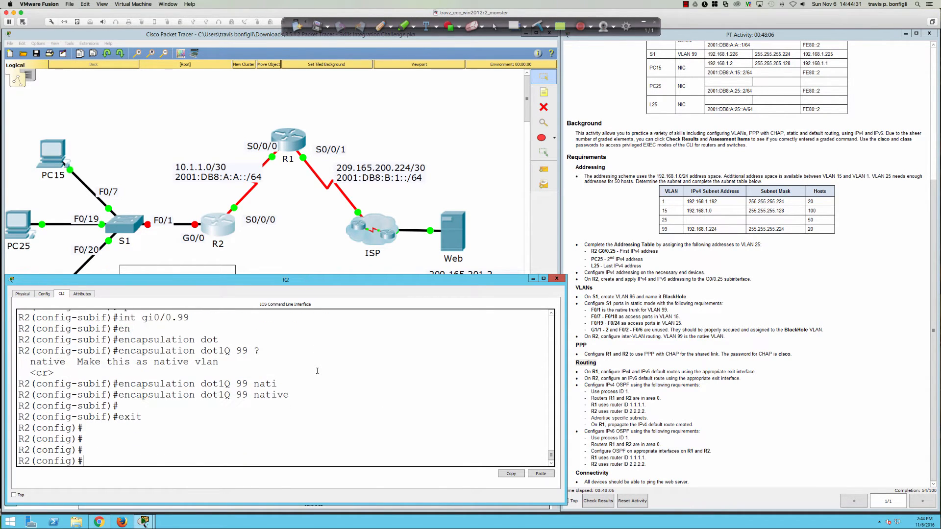
{"action": "type", "text": "ipv6 route "}
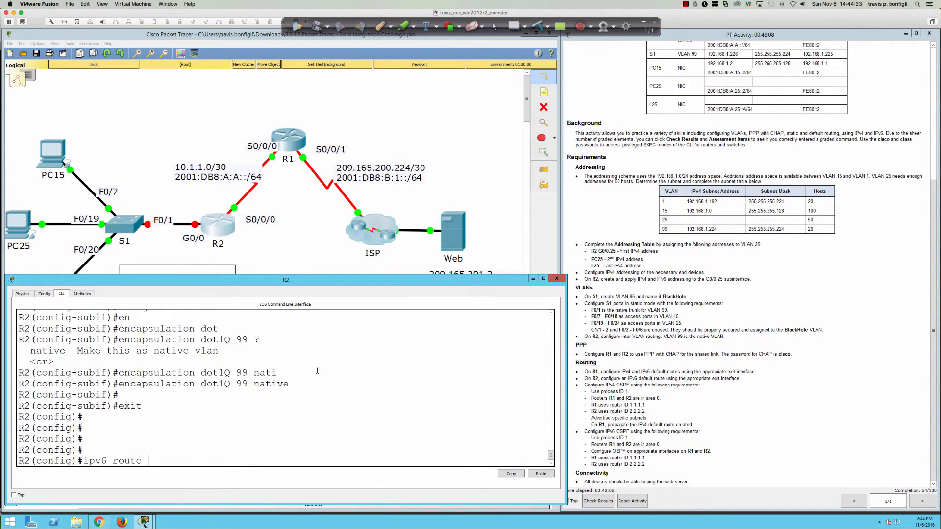
{"action": "type", "text": "::/0 s0/0/0"}
{"action": "key", "text": "Return"}
{"action": "key", "text": "Return"}
{"action": "key", "text": "Return"}
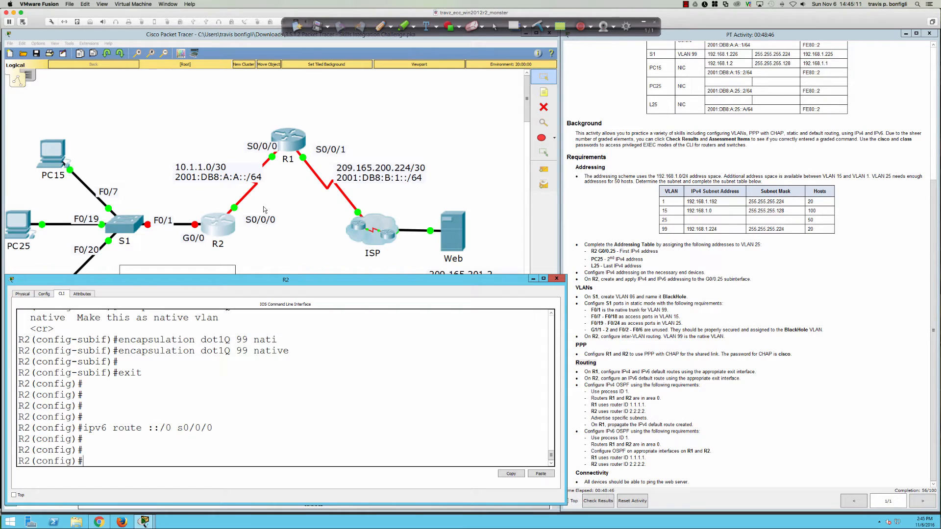
Step: Start OSPF process 1 on R2 with router ID 2.2.2.2
{"action": "key", "text": "Return"}
{"action": "key", "text": "Return"}
{"action": "key", "text": "Return"}
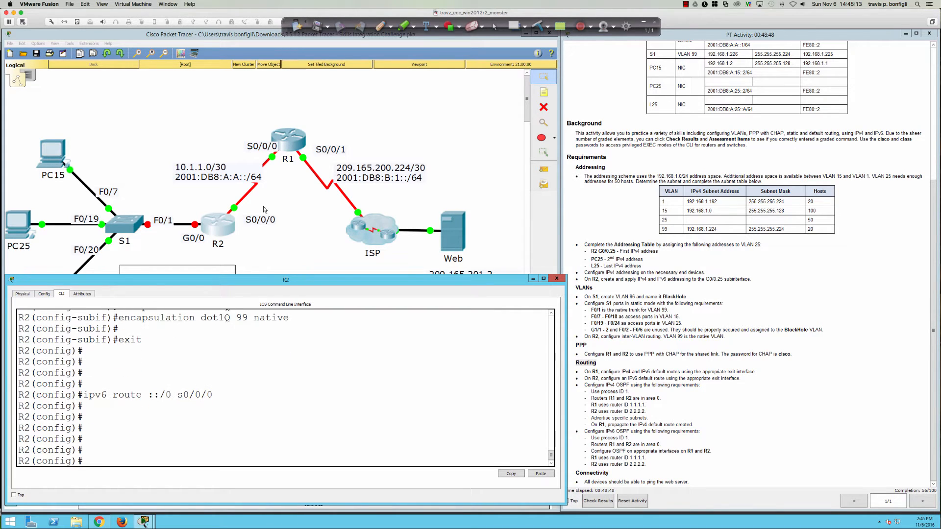
{"action": "type", "text": "router ospf 1"}
{"action": "key", "text": "Return"}
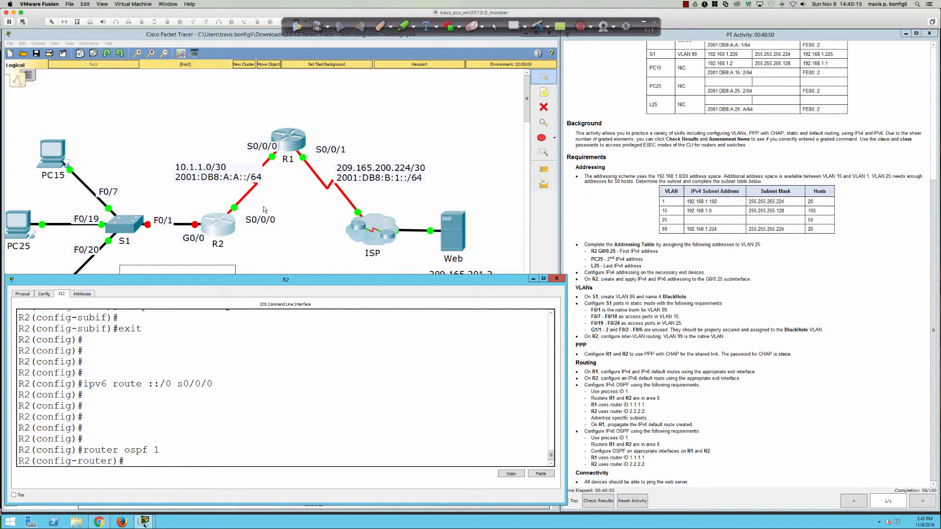
{"action": "type", "text": "rout"}
{"action": "key", "text": "Tab"}
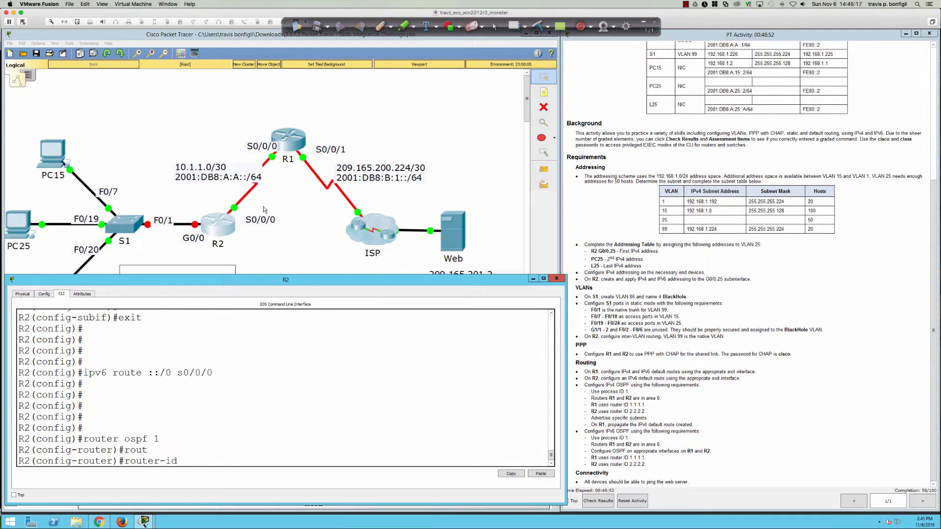
{"action": "type", "text": "2.2.2.2"}
{"action": "key", "text": "Return"}
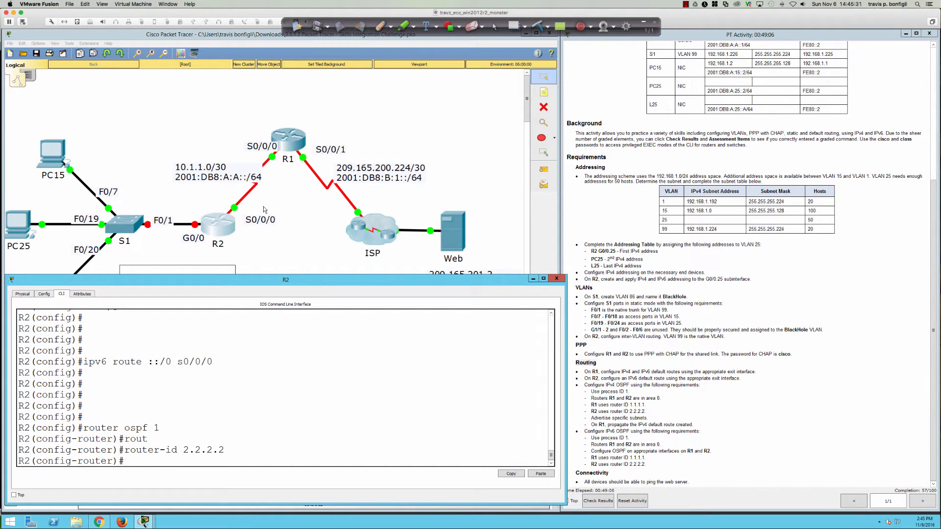
Step: Make all interfaces passive by default except S0/0/0
{"action": "type", "text": "pas"}
{"action": "key", "text": "Tab"}
{"action": "type", "text": "def"}
{"action": "key", "text": "Tab"}
{"action": "key", "text": "Return"}
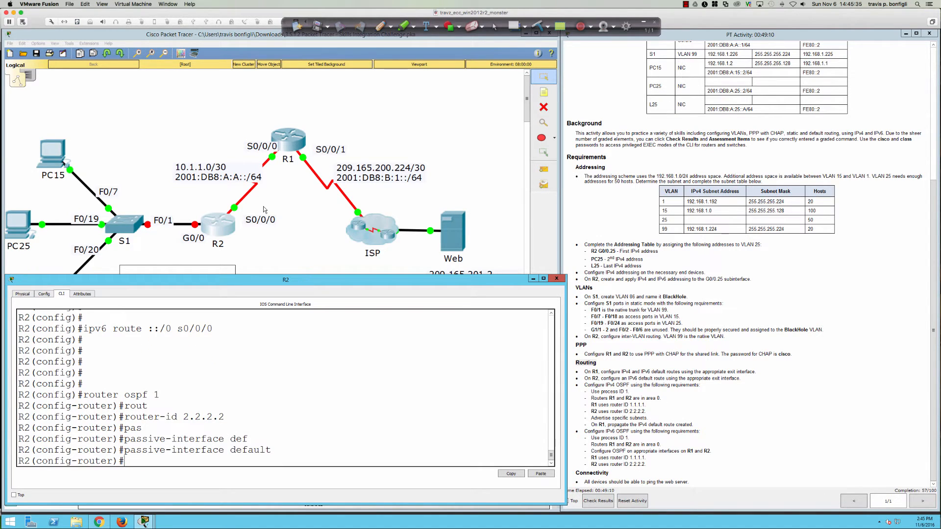
{"action": "type", "text": "no pas"}
{"action": "key", "text": "Tab"}
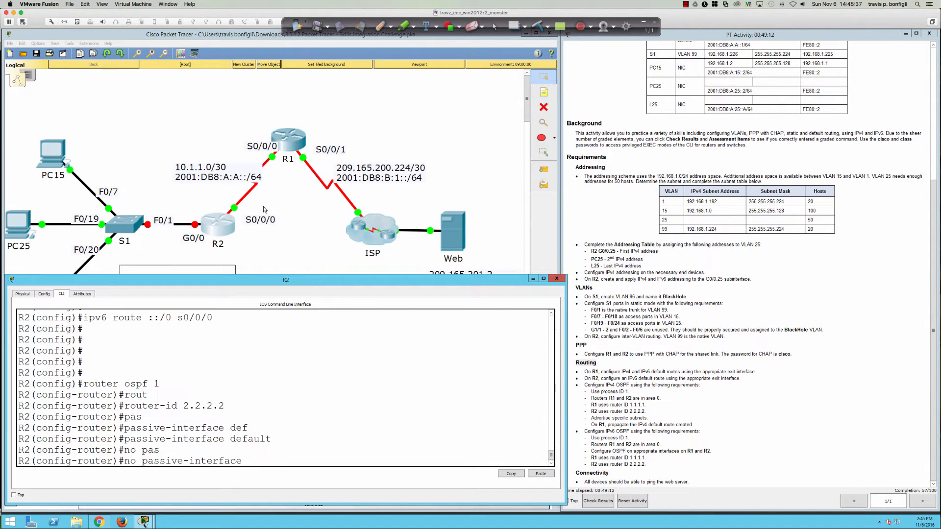
{"action": "type", "text": "s0/0/0"}
{"action": "key", "text": "Return"}
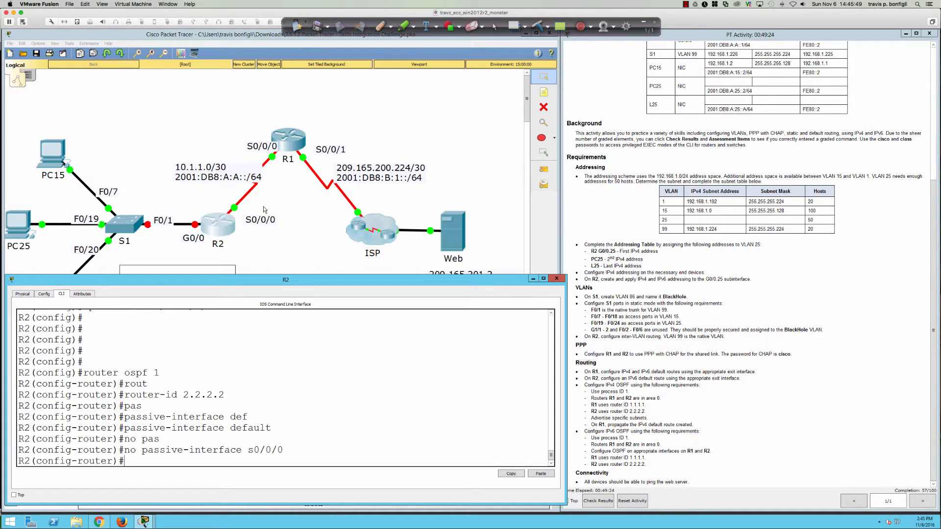
{"action": "key", "text": "Return"}
{"action": "key", "text": "Return"}
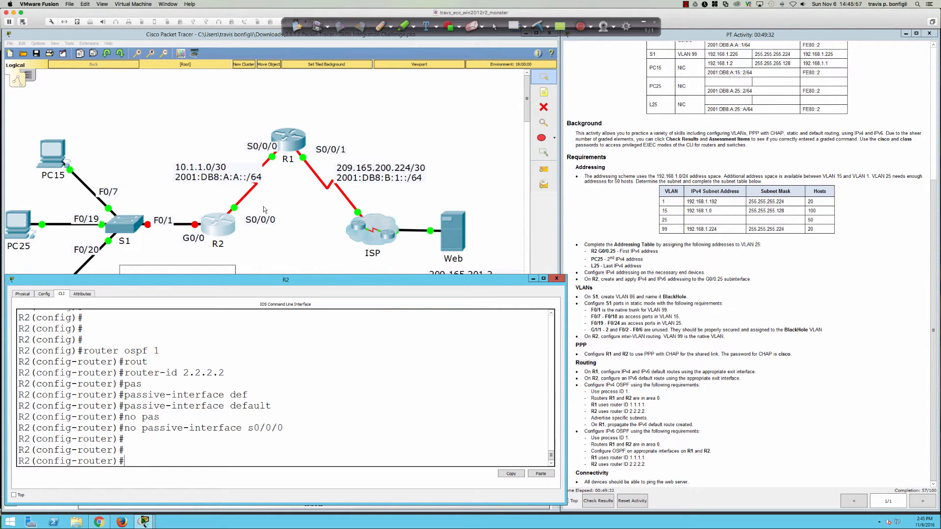
Step: Bring interface G0/0 up with no shut and return to router ospf 1
{"action": "type", "text": "int g0/0"}
{"action": "key", "text": "Return"}
{"action": "type", "text": "no shut"}
{"action": "key", "text": "Return"}
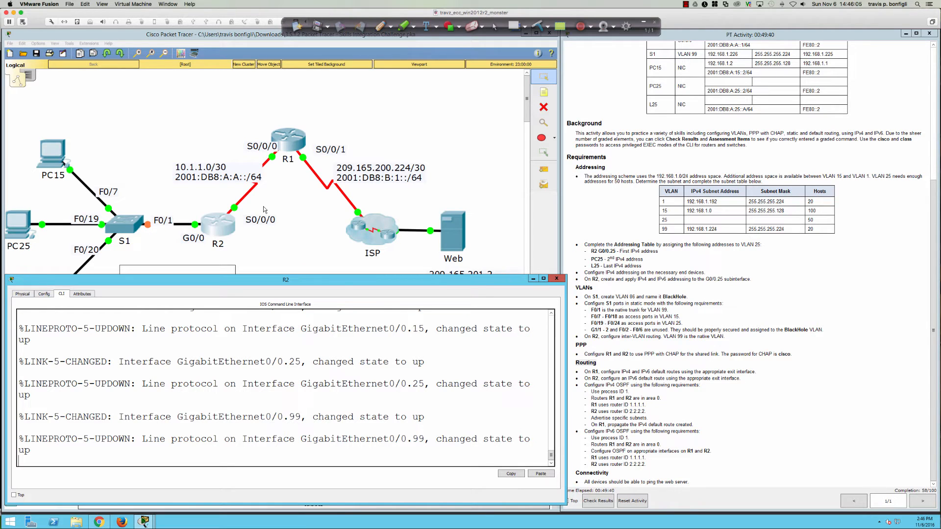
{"action": "key", "text": "Return"}
{"action": "key", "text": "Return"}
{"action": "key", "text": "Return"}
{"action": "key", "text": "Return"}
{"action": "key", "text": "Return"}
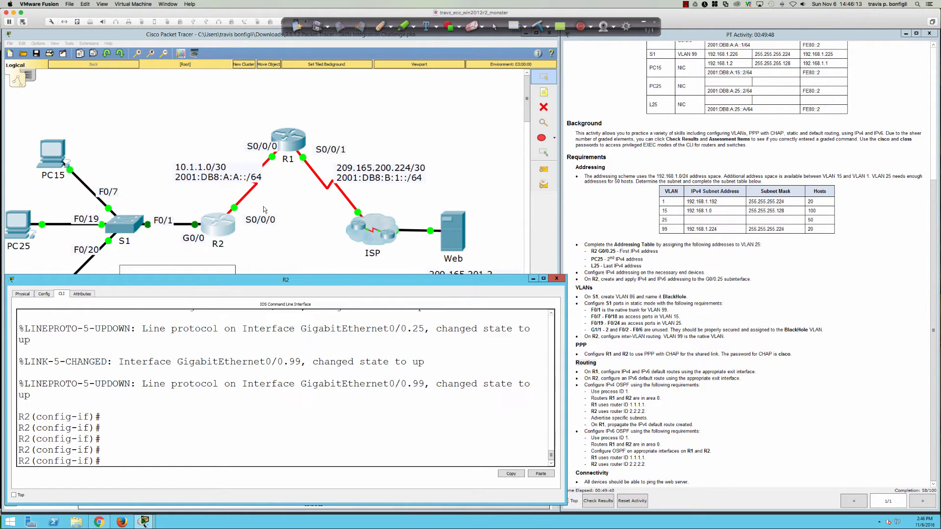
{"action": "key", "text": "Return"}
{"action": "key", "text": "Return"}
{"action": "key", "text": "Return"}
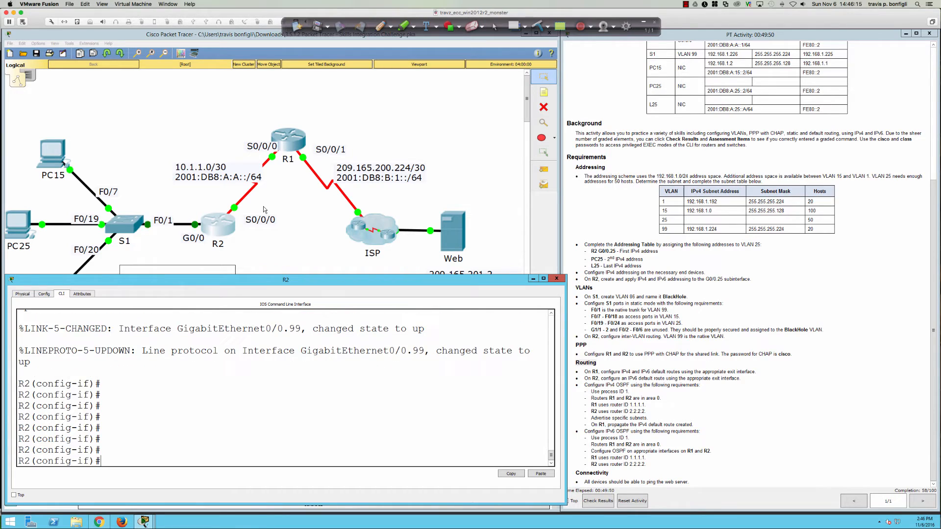
{"action": "type", "text": "router ospf 1"}
{"action": "key", "text": "Return"}
Step: List R2's interface addresses and status with do sh ip int bri
{"action": "type", "text": "do s"}
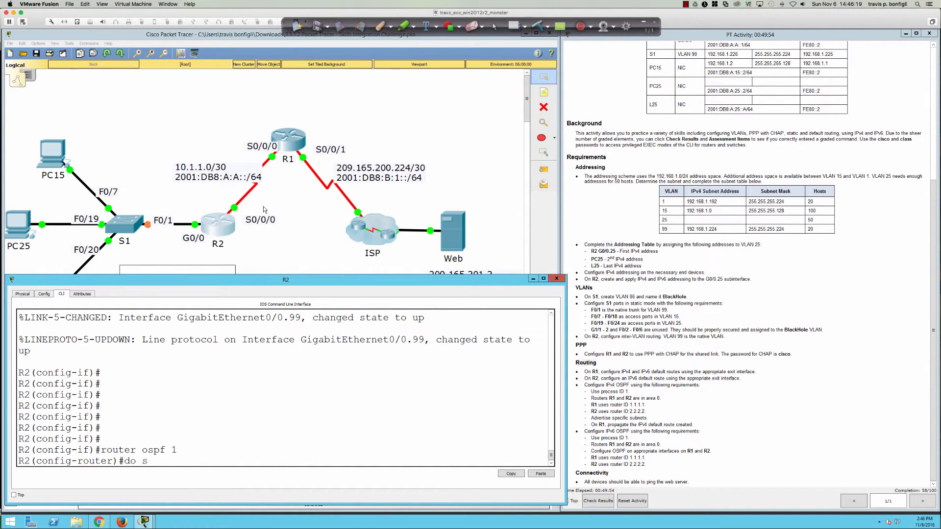
{"action": "type", "text": "h ip int bri"}
{"action": "key", "text": "Return"}
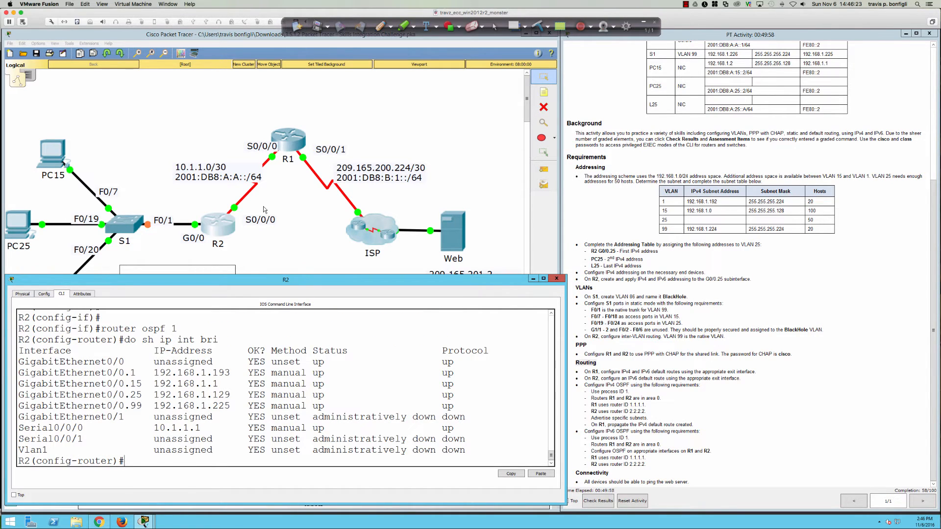
{"action": "key", "text": "Return"}
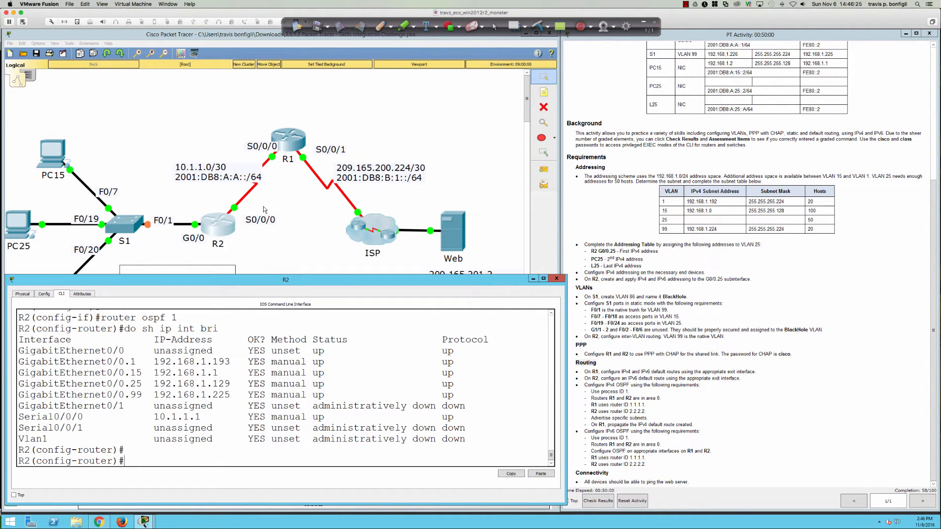
Step: Advertise network 10.1.1.0 0.0.0.3 in area 0 and begin the 192.168.1.0 statement
{"action": "type", "text": "net"}
{"action": "key", "text": "Tab"}
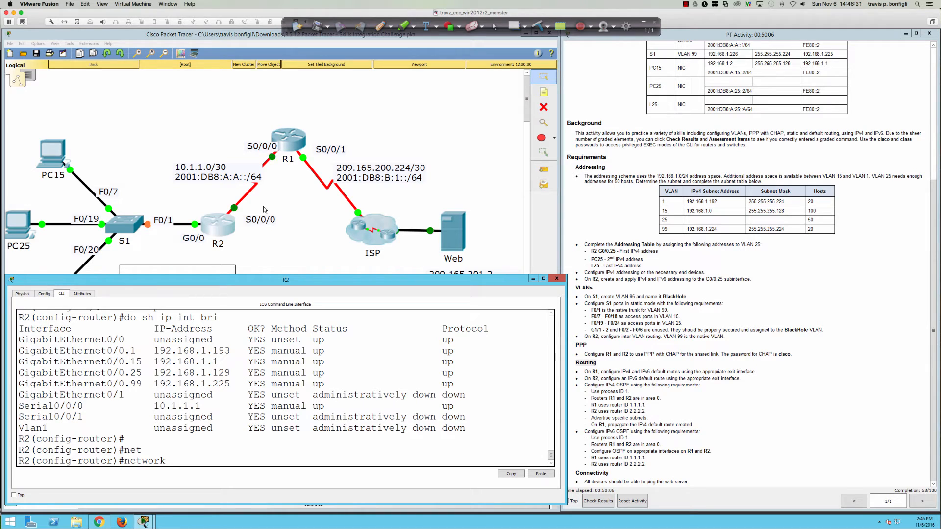
{"action": "type", "text": "10.1.1.0"}
{"action": "type", "text": "0.0.0.3 a"}
{"action": "type", "text": "rea 0"}
{"action": "key", "text": "Return"}
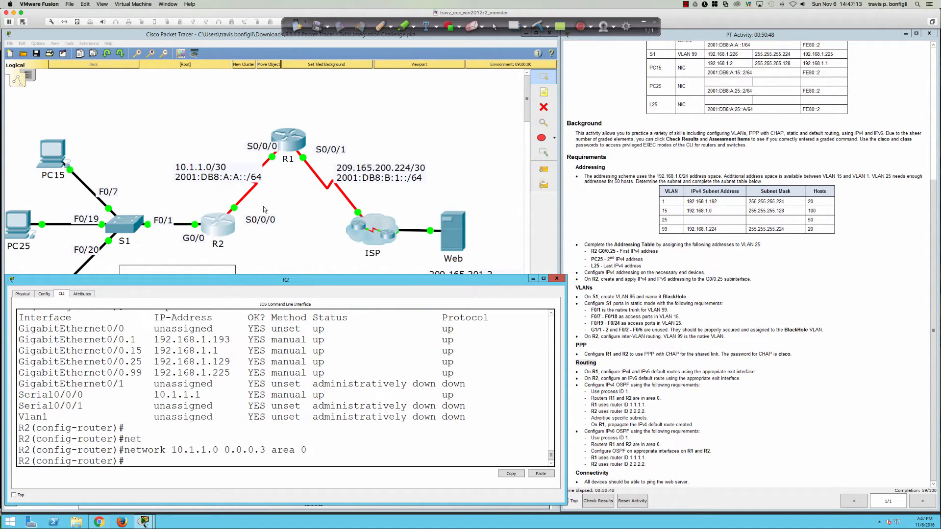
{"action": "type", "text": "network 192.168.1.0"}
Step: Handwrite 255.255.255.255 minus 255.255.255.128 in red ink beside the subnet table
{"action": "left_click", "coordinate": [380, 26]}
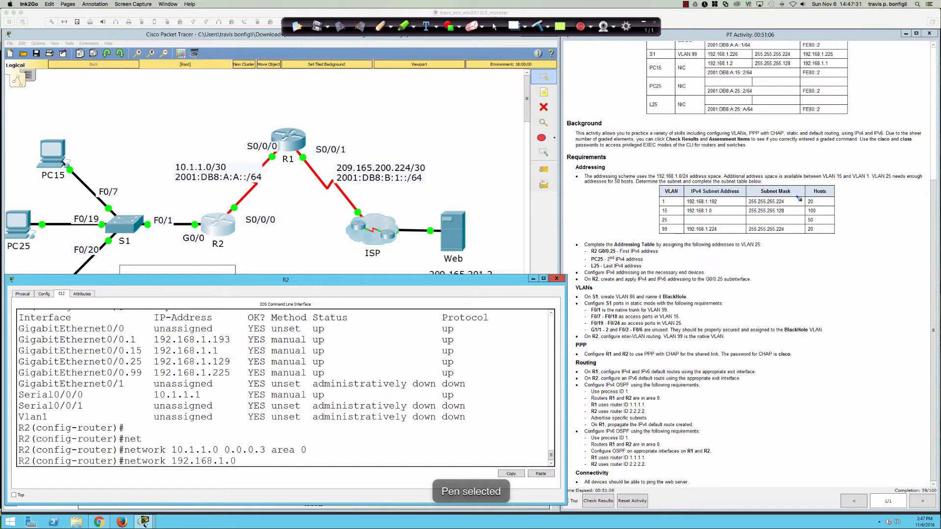
{"action": "mouse_move", "coordinate": [795, 198]}
{"action": "left_mouse_down"}
{"action": "mouse_move", "coordinate": [785, 223]}
{"action": "mouse_move", "coordinate": [800, 224]}
{"action": "left_mouse_up"}
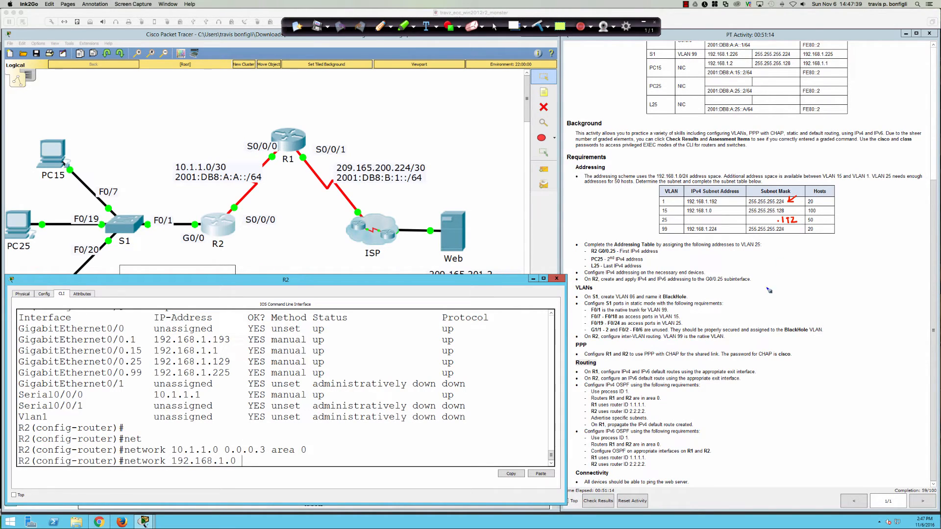
{"action": "mouse_move", "coordinate": [772, 271]}
{"action": "left_mouse_down"}
{"action": "mouse_move", "coordinate": [781, 281]}
{"action": "mouse_move", "coordinate": [839, 278]}
{"action": "mouse_move", "coordinate": [843, 268]}
{"action": "mouse_move", "coordinate": [874, 279]}
{"action": "mouse_move", "coordinate": [882, 267]}
{"action": "mouse_move", "coordinate": [906, 280]}
{"action": "mouse_move", "coordinate": [925, 267]}
{"action": "left_mouse_up"}
{"action": "left_click", "coordinate": [805, 279]}
{"action": "left_click", "coordinate": [852, 277]}
{"action": "left_click", "coordinate": [891, 278]}
{"action": "mouse_move", "coordinate": [905, 241]}
{"action": "left_mouse_down"}
{"action": "mouse_move", "coordinate": [906, 262]}
{"action": "mouse_move", "coordinate": [913, 254]}
{"action": "left_mouse_up"}
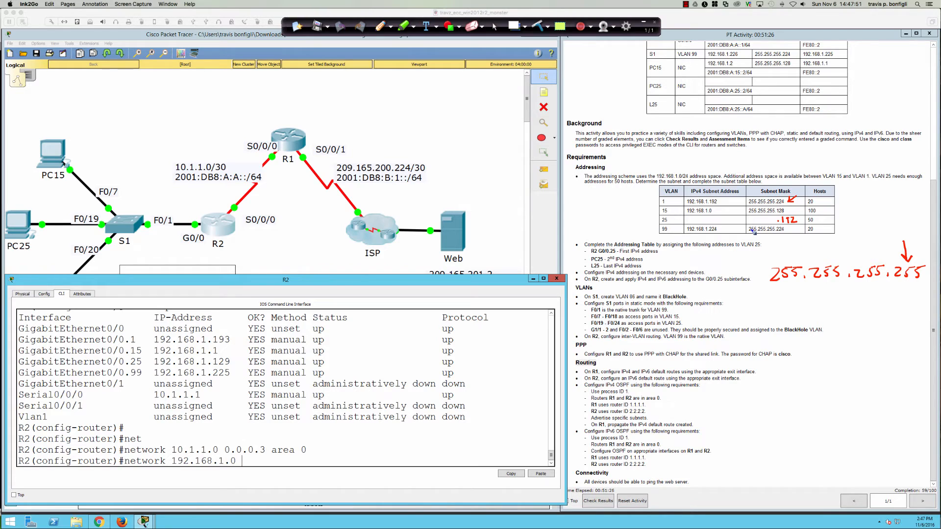
{"action": "left_click_drag", "start_coordinate": [750, 229], "coordinate": [784, 229]}
{"action": "left_click", "coordinate": [885, 293]}
{"action": "mouse_move", "coordinate": [893, 285]}
{"action": "left_mouse_down"}
{"action": "mouse_move", "coordinate": [909, 294]}
{"action": "mouse_move", "coordinate": [915, 283]}
{"action": "left_mouse_up"}
{"action": "mouse_move", "coordinate": [874, 304]}
{"action": "left_mouse_down"}
{"action": "mouse_move", "coordinate": [923, 303]}
{"action": "mouse_move", "coordinate": [903, 321]}
{"action": "mouse_move", "coordinate": [922, 323]}
{"action": "left_mouse_up"}
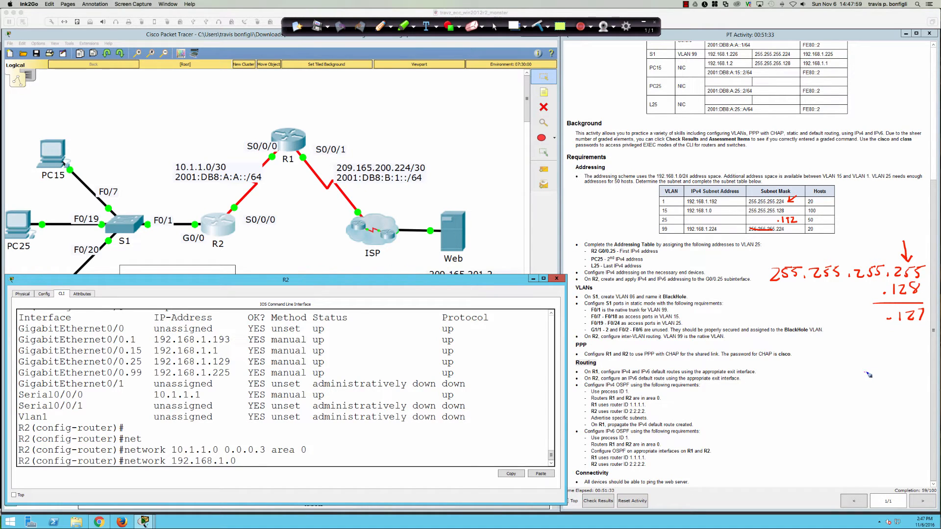
Step: Work out wildcard 31 from the 224 mask, then clear the ink and move R2's window
{"action": "left_click_drag", "start_coordinate": [864, 373], "coordinate": [867, 373]}
{"action": "mouse_move", "coordinate": [874, 367]}
{"action": "left_mouse_down"}
{"action": "mouse_move", "coordinate": [903, 378]}
{"action": "mouse_move", "coordinate": [905, 364]}
{"action": "mouse_move", "coordinate": [881, 397]}
{"action": "mouse_move", "coordinate": [909, 392]}
{"action": "left_mouse_up"}
{"action": "mouse_move", "coordinate": [903, 385]}
{"action": "left_mouse_down"}
{"action": "mouse_move", "coordinate": [902, 403]}
{"action": "mouse_move", "coordinate": [915, 401]}
{"action": "mouse_move", "coordinate": [889, 425]}
{"action": "mouse_move", "coordinate": [905, 427]}
{"action": "left_mouse_up"}
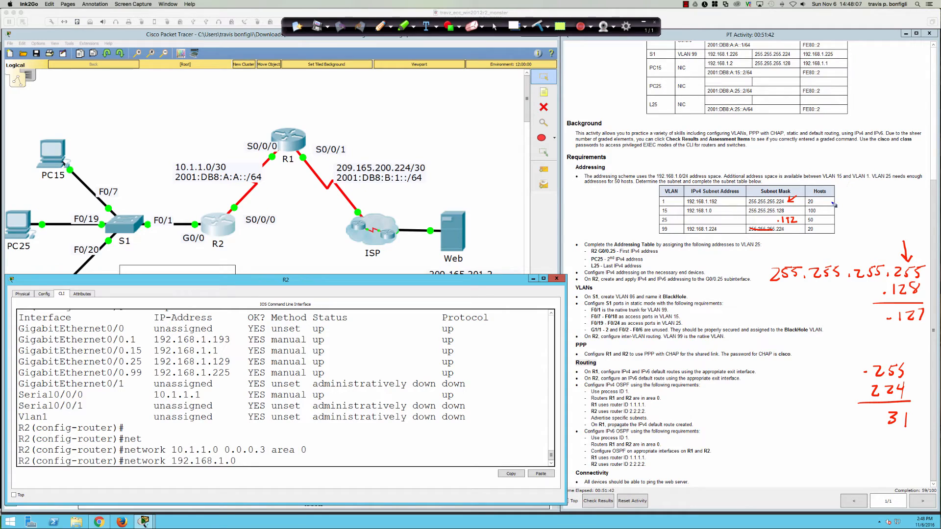
{"action": "left_click_drag", "start_coordinate": [826, 202], "coordinate": [840, 205]}
{"action": "mouse_move", "coordinate": [847, 197]}
{"action": "left_mouse_down"}
{"action": "mouse_move", "coordinate": [856, 206]}
{"action": "mouse_move", "coordinate": [844, 216]}
{"action": "mouse_move", "coordinate": [866, 217]}
{"action": "left_mouse_up"}
{"action": "mouse_move", "coordinate": [828, 219]}
{"action": "left_mouse_down"}
{"action": "mouse_move", "coordinate": [863, 225]}
{"action": "mouse_move", "coordinate": [841, 232]}
{"action": "mouse_move", "coordinate": [858, 235]}
{"action": "left_mouse_up"}
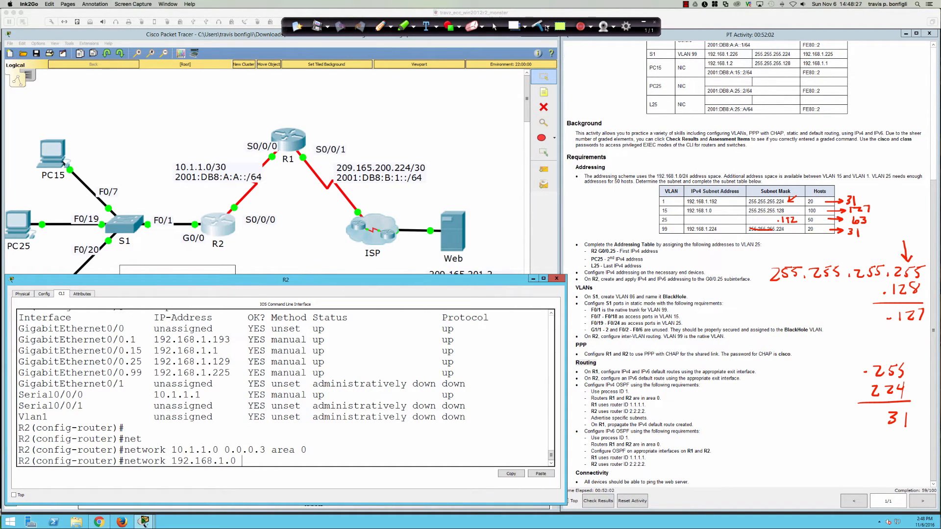
{"action": "left_click", "coordinate": [494, 27]}
{"action": "left_click_drag", "start_coordinate": [472, 282], "coordinate": [482, 367]}
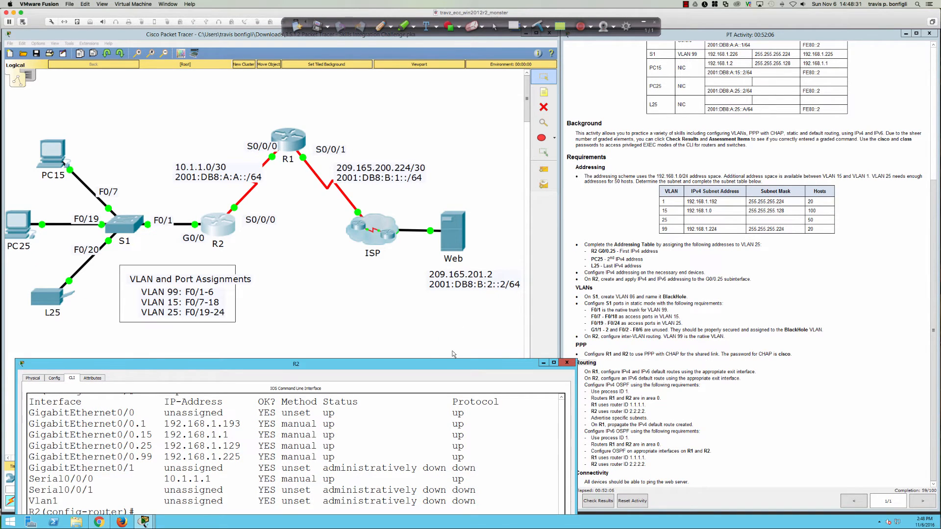
Step: Restore R2's console and advertise 192.168.1.0 0.0.0.127 in OSPF area 0
{"action": "left_click_drag", "start_coordinate": [447, 367], "coordinate": [437, 287]}
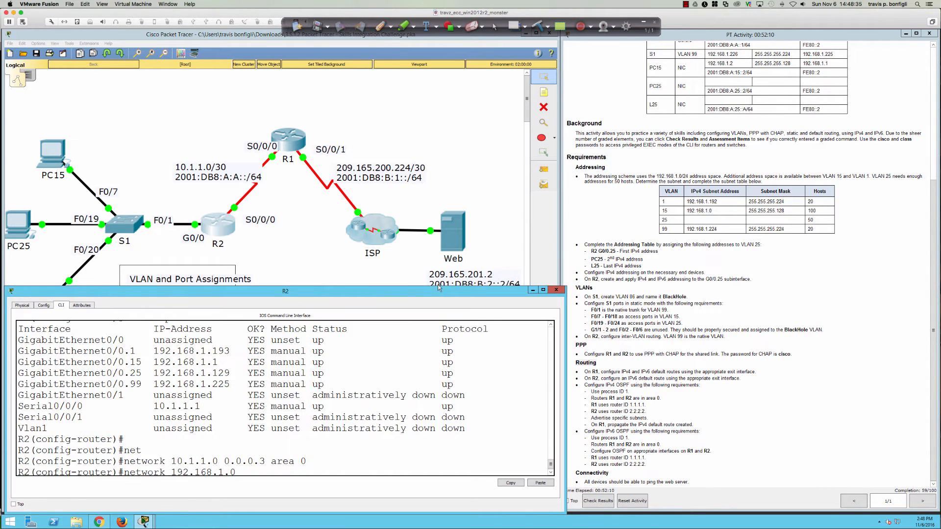
{"action": "left_click", "coordinate": [439, 285]}
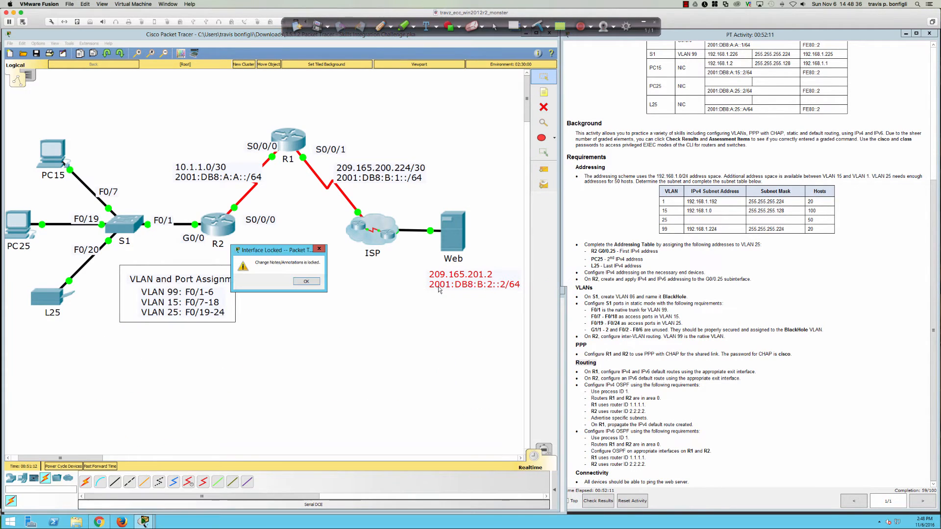
{"action": "left_click", "coordinate": [306, 282]}
{"action": "left_click", "coordinate": [218, 224]}
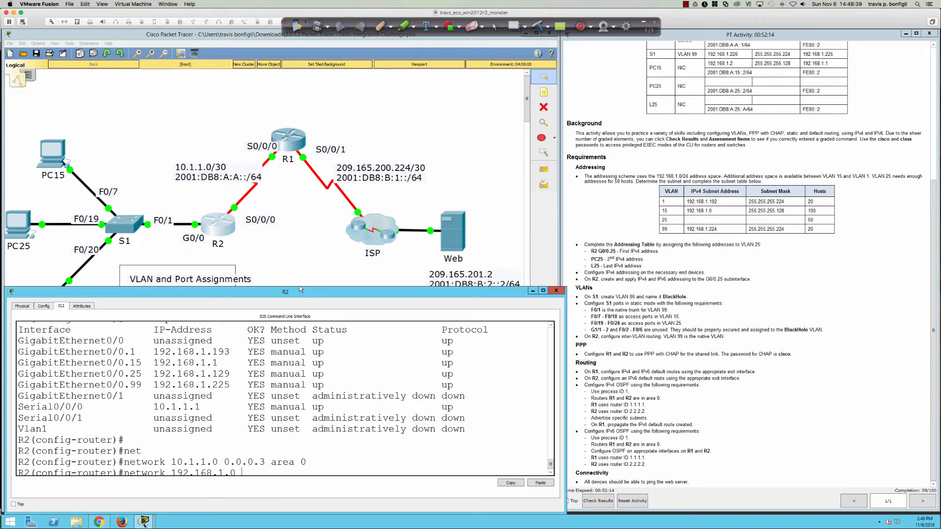
{"action": "left_click_drag", "start_coordinate": [299, 287], "coordinate": [299, 240]}
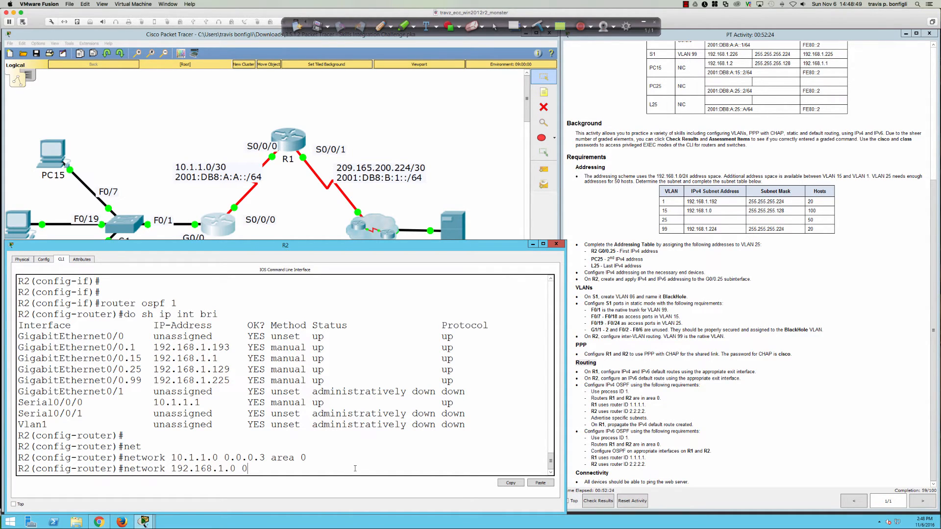
{"action": "type", "text": "0.127"}
{"action": "key", "text": "Return"}
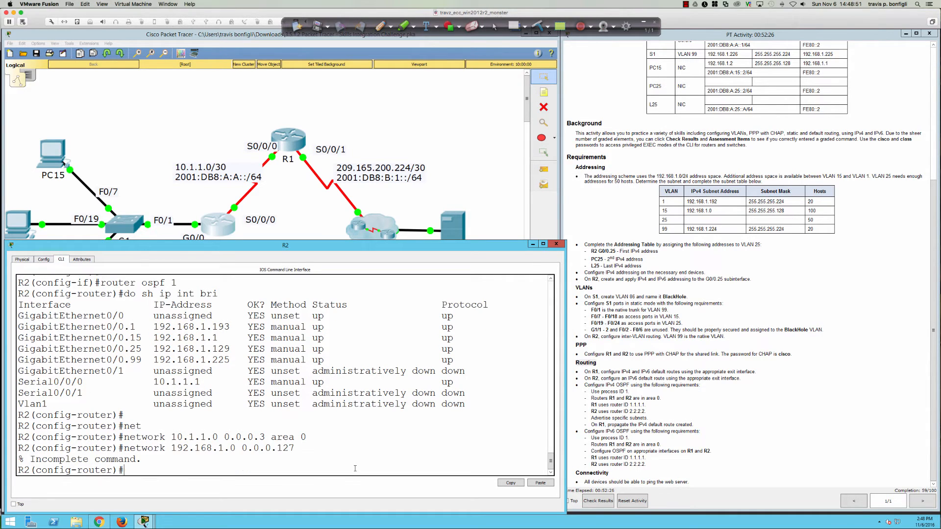
{"action": "key", "text": "Up"}
{"action": "type", "text": "area "}
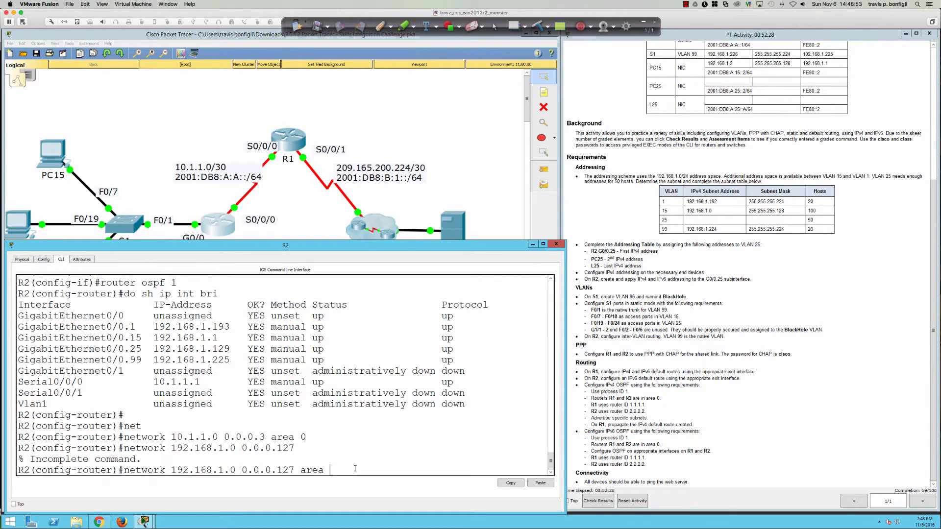
{"action": "type", "text": "0"}
{"action": "key", "text": "Return"}
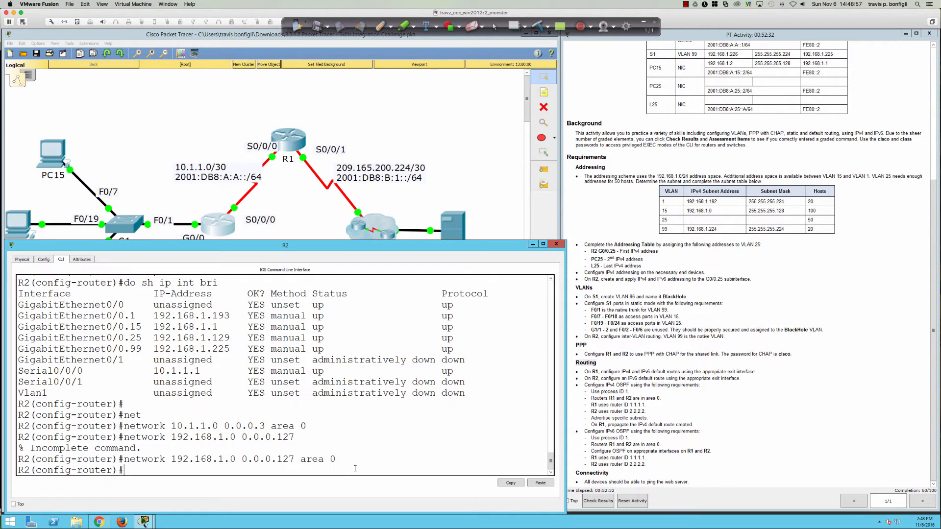
Step: Advertise 192.168.1.128 0.0.0.63 in OSPF area 0
{"action": "type", "text": "network 192.168.1.128 0.0.0.6"}
{"action": "type", "text": "3"}
{"action": "key", "text": "Return"}
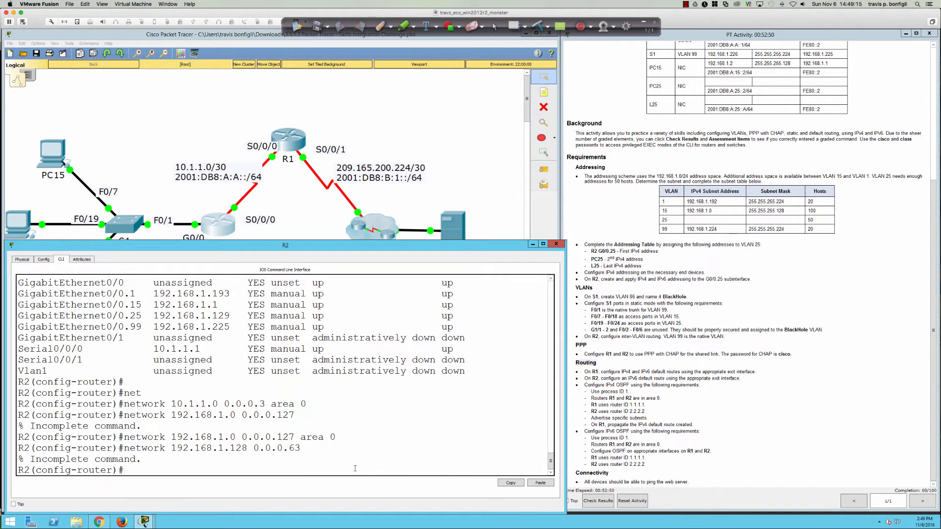
{"action": "key", "text": "Up"}
{"action": "type", "text": "area 0"}
{"action": "key", "text": "Return"}
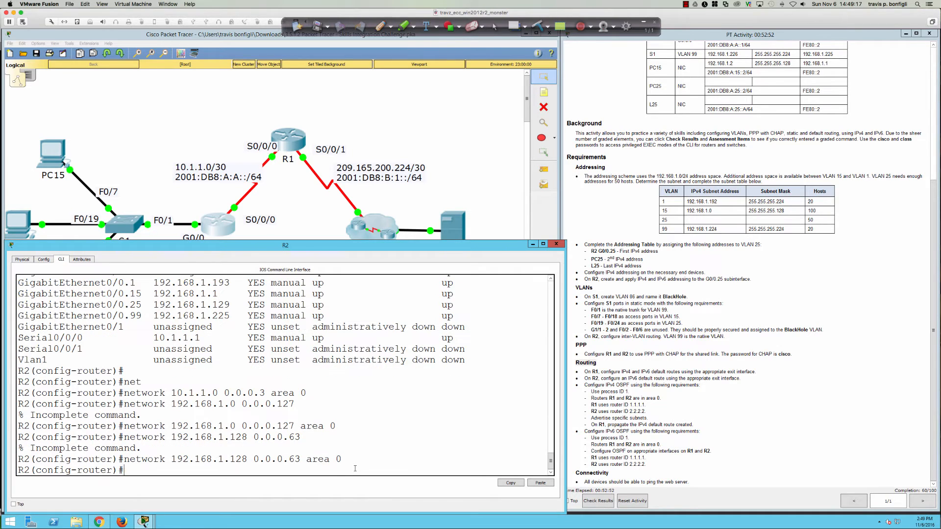
Step: Advertise 192.168.1.192 and 192.168.1.224 with wildcard 0.0.0.31 in OSPF area 0
{"action": "type", "text": "network 192.168.1.192 0.0.0.32"}
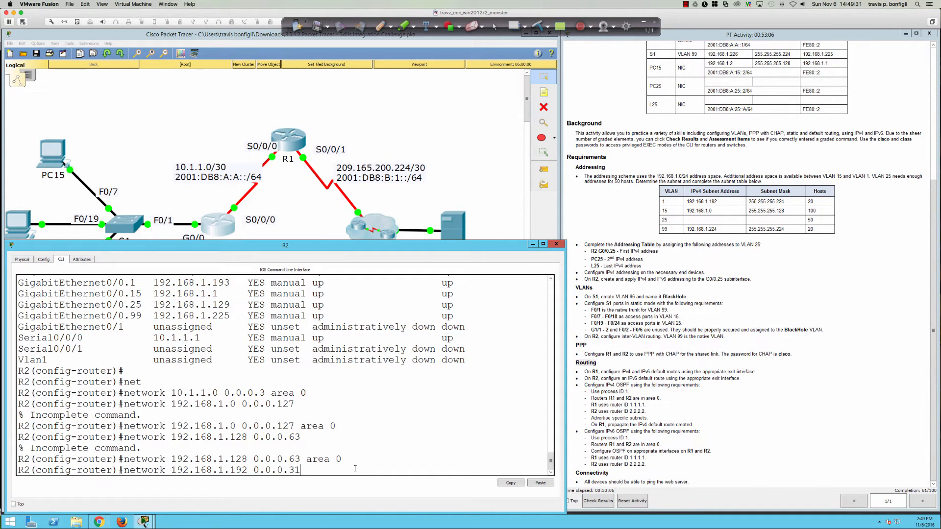
{"action": "type", "text": " area 0"}
{"action": "key", "text": "Return"}
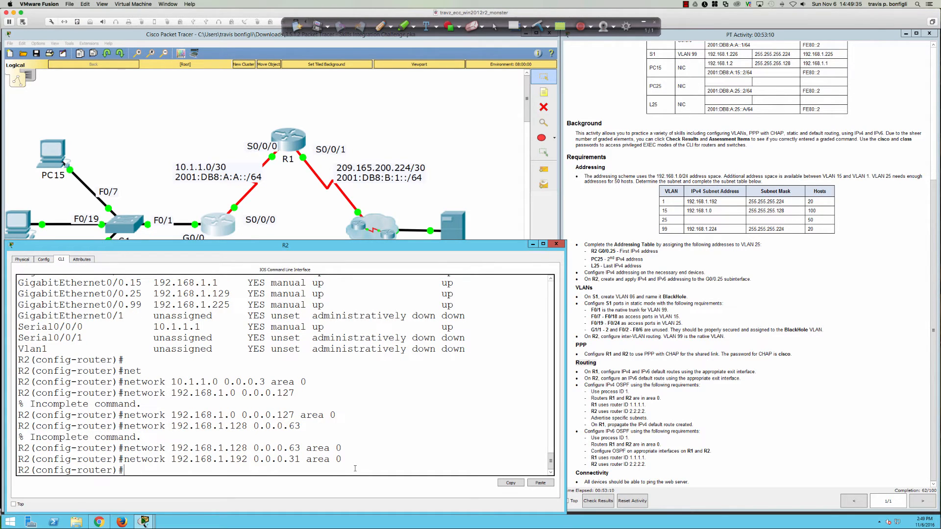
{"action": "type", "text": "network 192.168.1.224 0.0.0.31"}
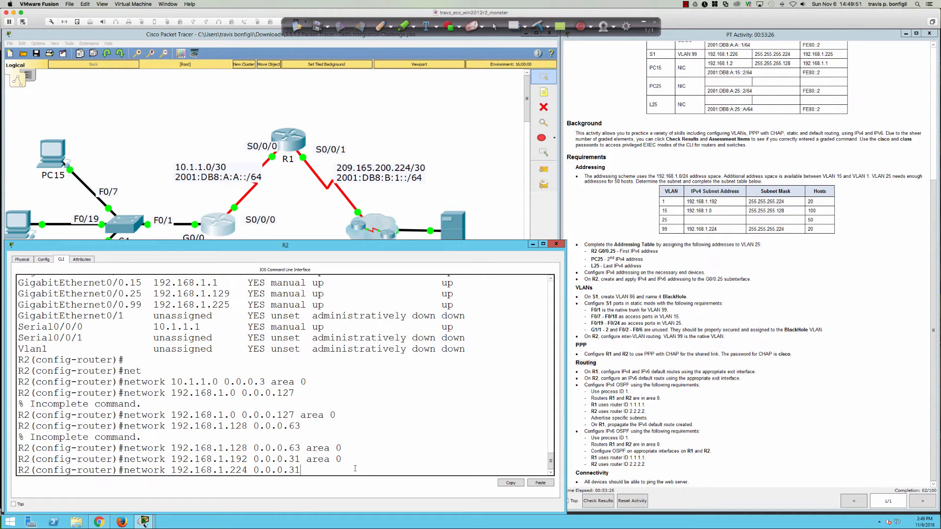
{"action": "type", "text": "area 0"}
{"action": "key", "text": "Return"}
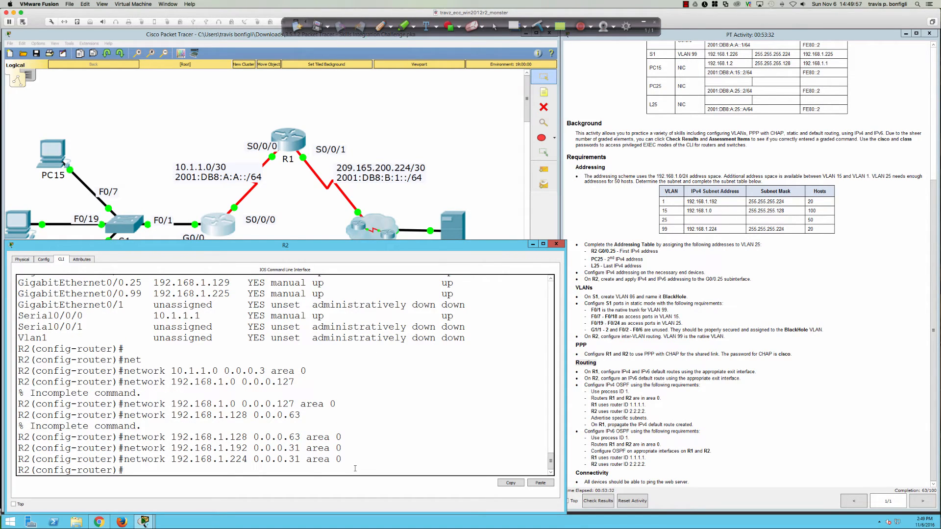
{"action": "key", "text": "Return"}
{"action": "key", "text": "Return"}
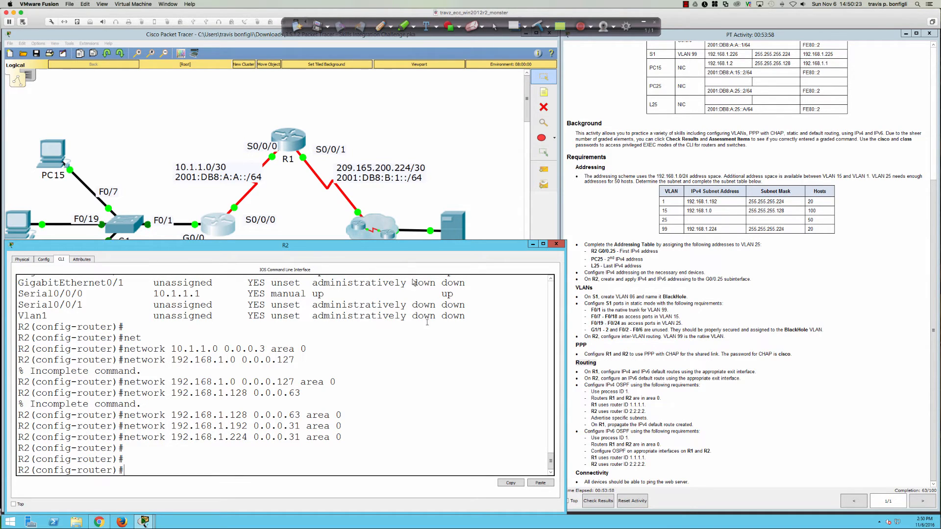
Step: In R1's CLI, start OSPF process 1 with router ID 1.1.1.1
{"action": "left_click", "coordinate": [289, 141]}
{"action": "left_click", "coordinate": [290, 141]}
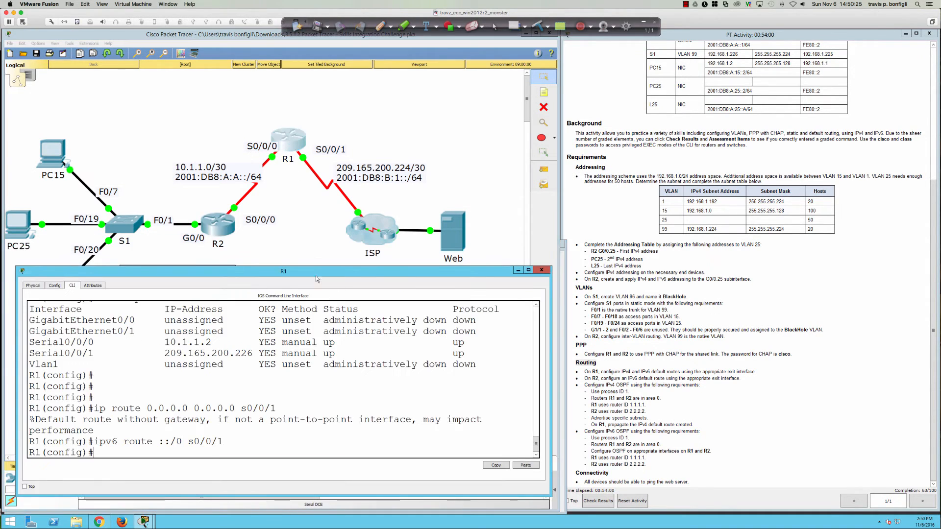
{"action": "left_click_drag", "start_coordinate": [326, 265], "coordinate": [326, 249]}
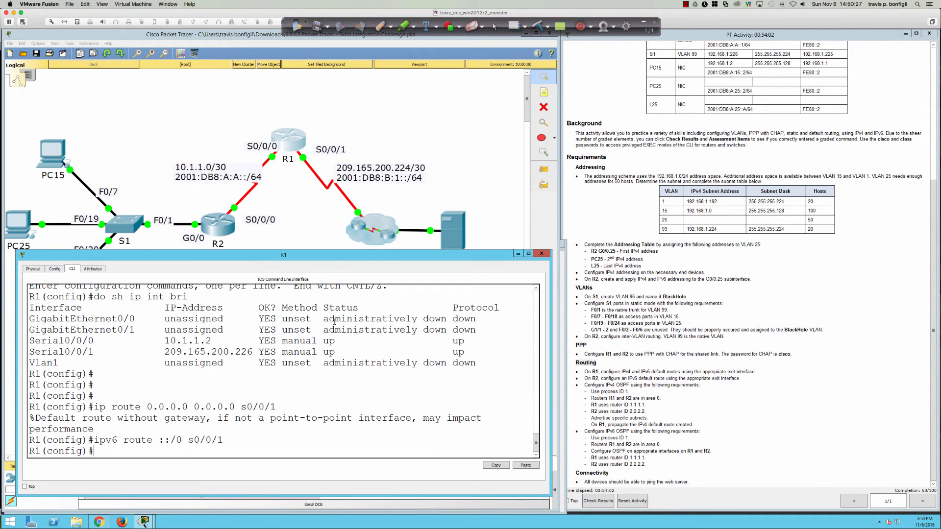
{"action": "key", "text": "Return"}
{"action": "key", "text": "Return"}
{"action": "key", "text": "Return"}
{"action": "type", "text": "ro"}
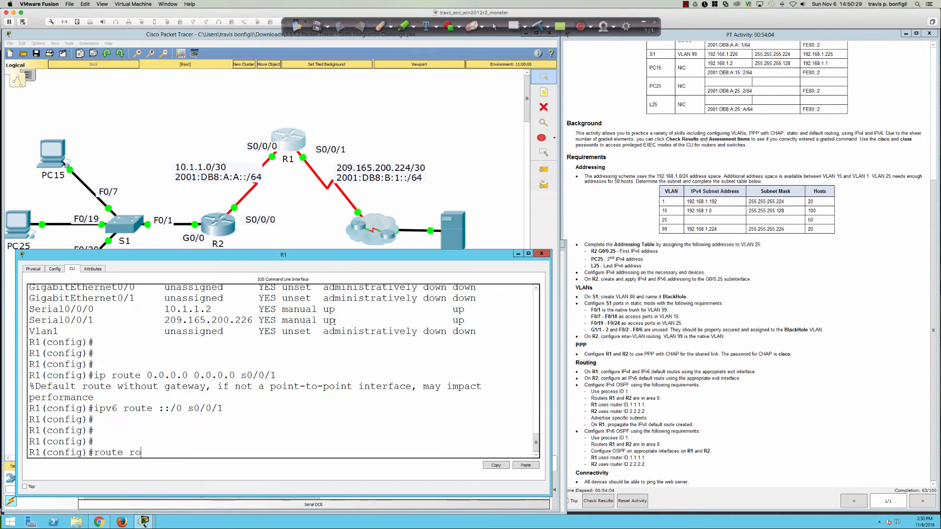
{"action": "type", "text": "uter ospf 1"}
{"action": "key", "text": "Return"}
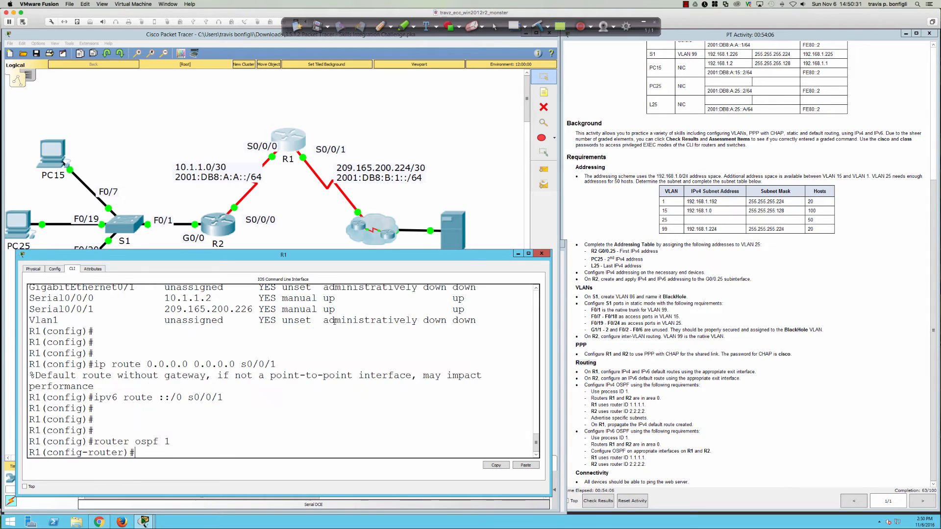
{"action": "type", "text": "route"}
{"action": "key", "text": "Tab"}
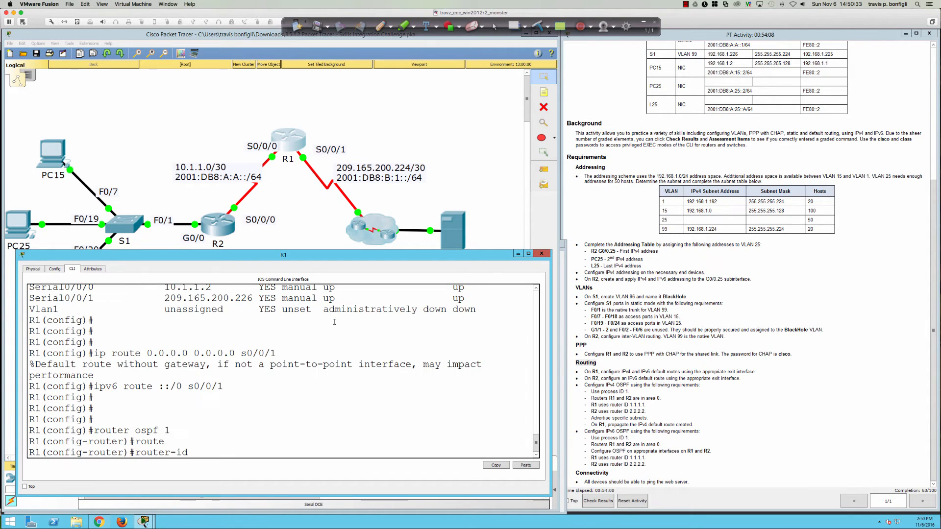
{"action": "type", "text": "1.1.1.1"}
{"action": "key", "text": "Return"}
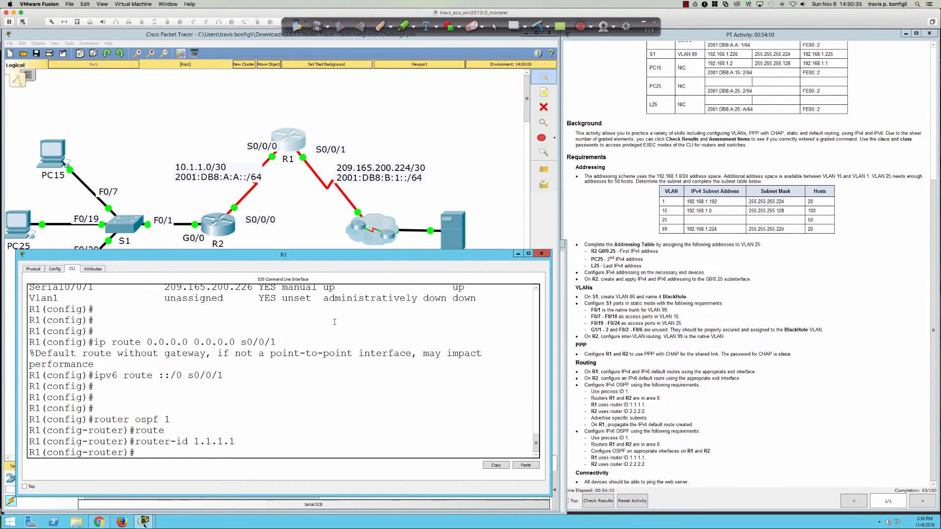
Step: Make all R1 interfaces passive except S0/0/0, and type network 10.1.1.0 0.0.0.3 area 0
{"action": "type", "text": "pas"}
{"action": "key", "text": "Tab"}
{"action": "type", "text": "def"}
{"action": "key", "text": "Tab"}
{"action": "key", "text": "Return"}
{"action": "type", "text": "no"}
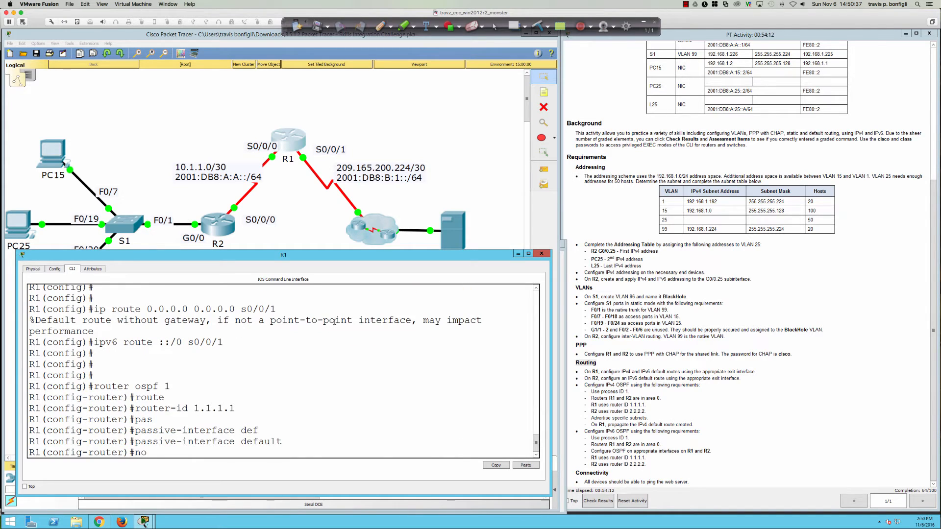
{"action": "type", "text": " pas"}
{"action": "key", "text": "Tab"}
{"action": "type", "text": "s0/"}
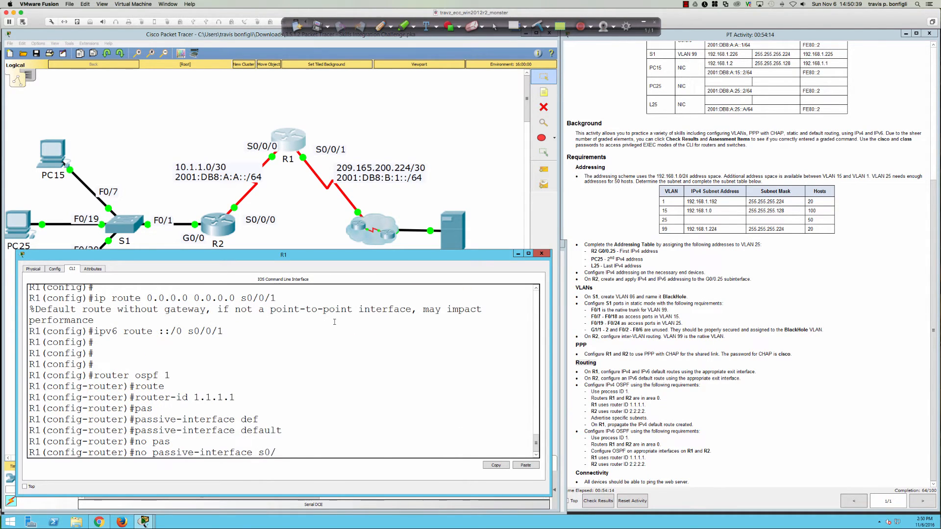
{"action": "type", "text": "0/0"}
{"action": "key", "text": "Return"}
{"action": "key", "text": "Return"}
{"action": "key", "text": "Return"}
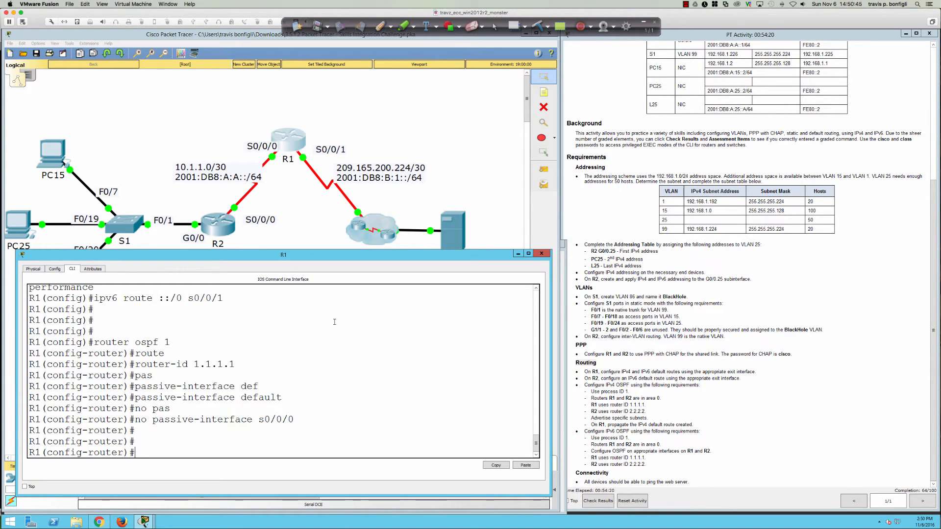
{"action": "type", "text": "net"}
{"action": "key", "text": "Tab"}
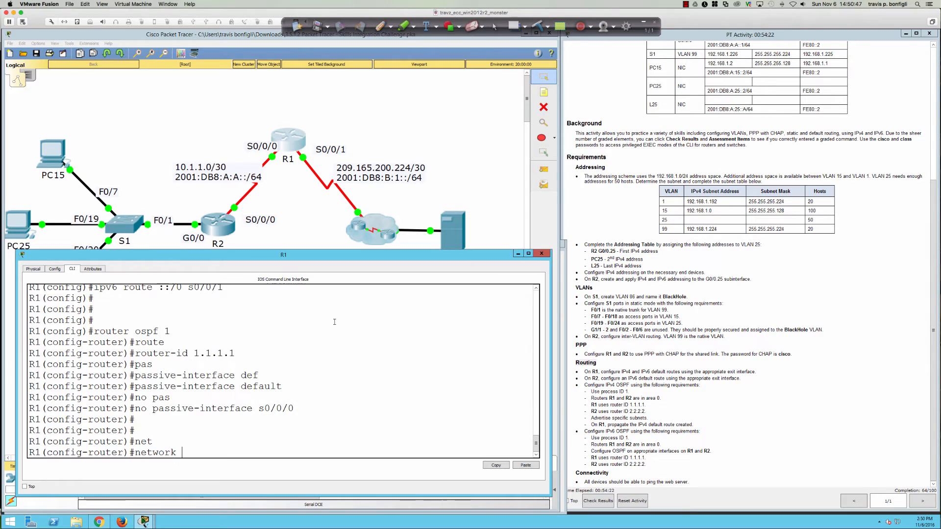
{"action": "type", "text": "10.1.1.0 0.0.0.3"}
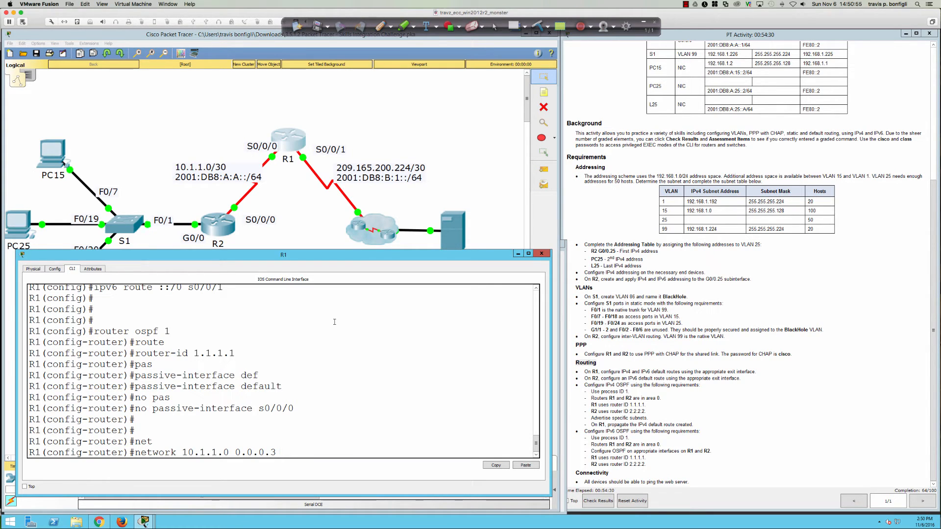
{"action": "type", "text": " area 0"}
Step: Advertise 10.1.1.0 0.0.0.3 in area 0 and add default-information originate on R1
{"action": "key", "text": "Return"}
{"action": "key", "text": "Return"}
{"action": "key", "text": "Return"}
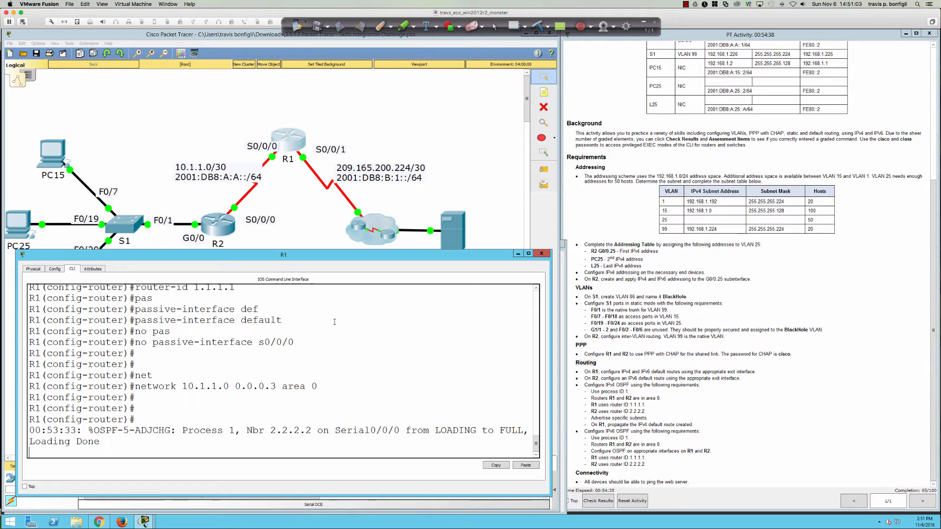
{"action": "key", "text": "Return"}
{"action": "key", "text": "Return"}
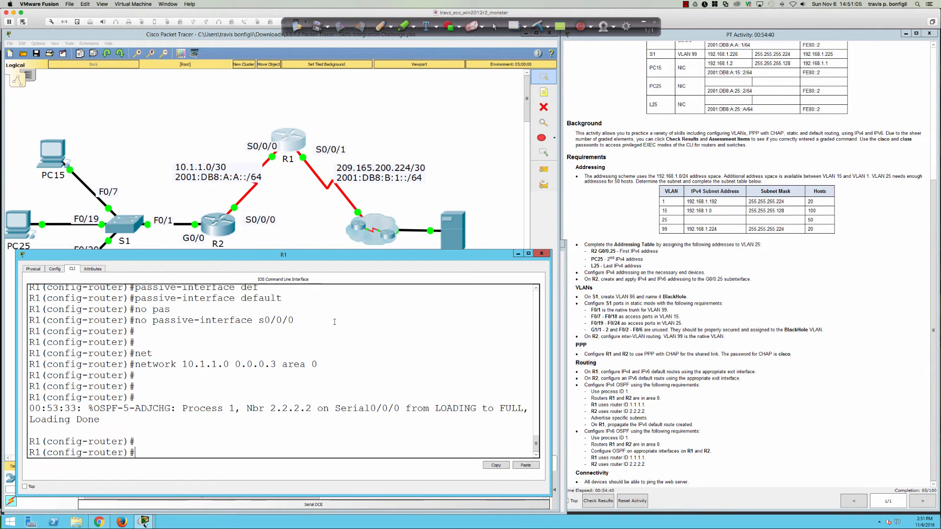
{"action": "type", "text": "defa"}
{"action": "key", "text": "Tab"}
{"action": "type", "text": "i"}
{"action": "key", "text": "BackSpace"}
{"action": "type", "text": "orit"}
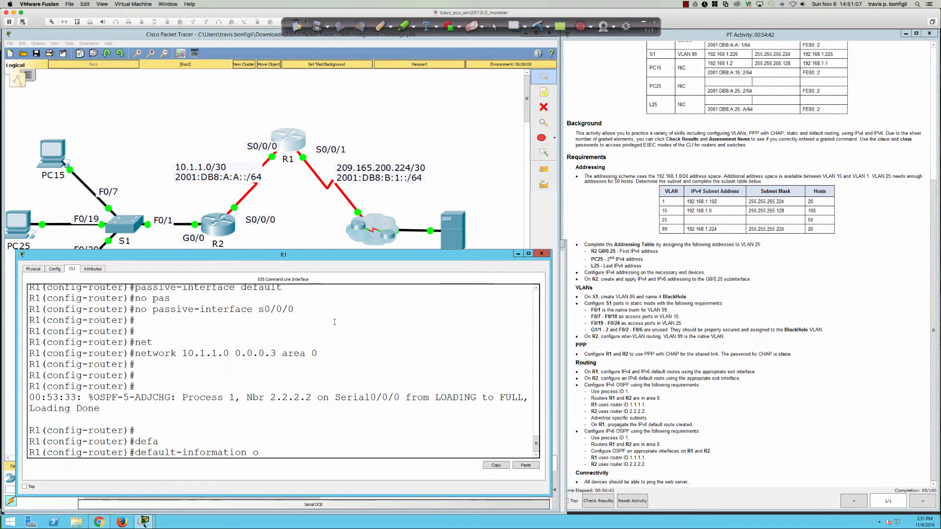
{"action": "key", "text": "Tab"}
{"action": "key", "text": "BackSpace"}
{"action": "type", "text": "r"}
{"action": "key", "text": "BackSpace"}
{"action": "type", "text": "g"}
{"action": "key", "text": "Tab"}
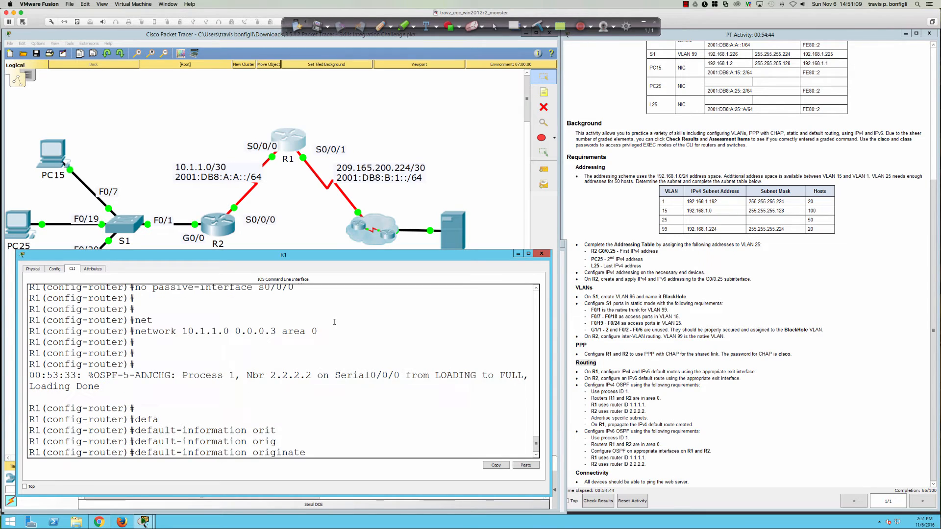
{"action": "key", "text": "Return"}
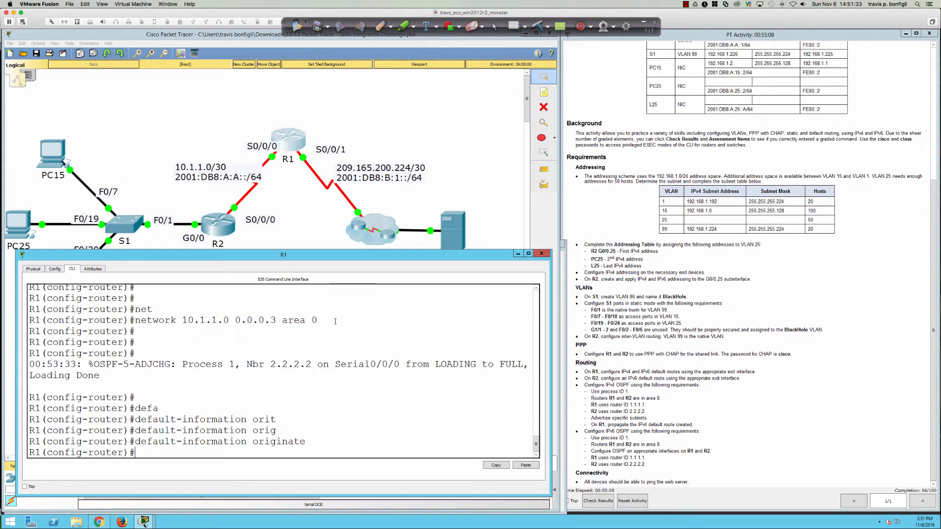
{"action": "key", "text": "Return"}
{"action": "key", "text": "Return"}
{"action": "key", "text": "Return"}
{"action": "key", "text": "Return"}
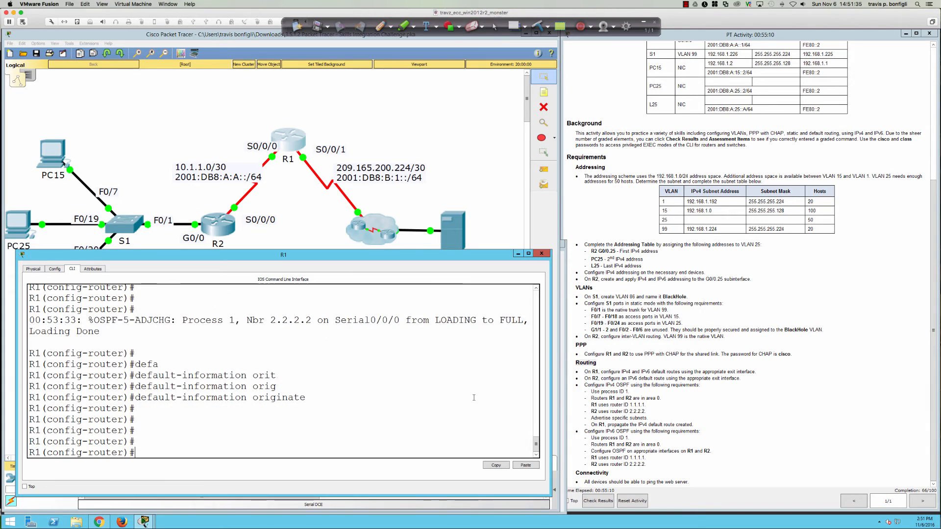
{"action": "type", "text": "rou"}
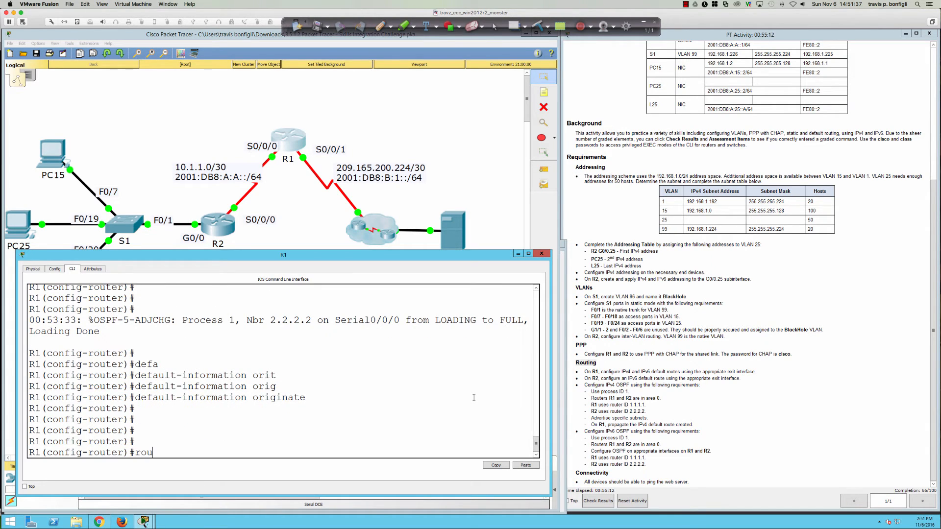
{"action": "key", "text": "BackSpace"}
{"action": "key", "text": "BackSpace"}
{"action": "key", "text": "BackSpace"}
Step: Enable IPv6 unicast routing on R1 and enter IPv6 OSPF process 1
{"action": "type", "text": "exit"}
{"action": "key", "text": "Return"}
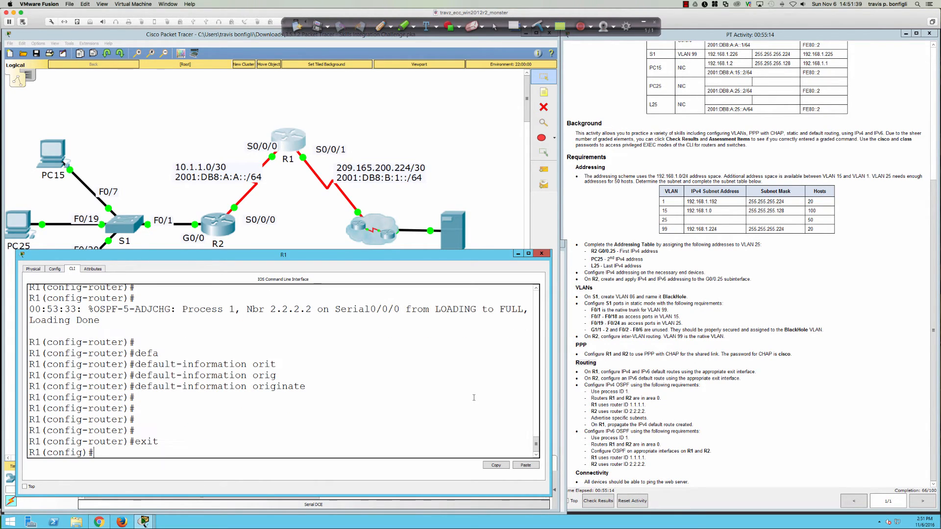
{"action": "type", "text": "ipv6 router sopf"}
{"action": "key", "text": "BackSpace"}
{"action": "key", "text": "BackSpace"}
{"action": "key", "text": "BackSpace"}
{"action": "type", "text": "ospf 1"}
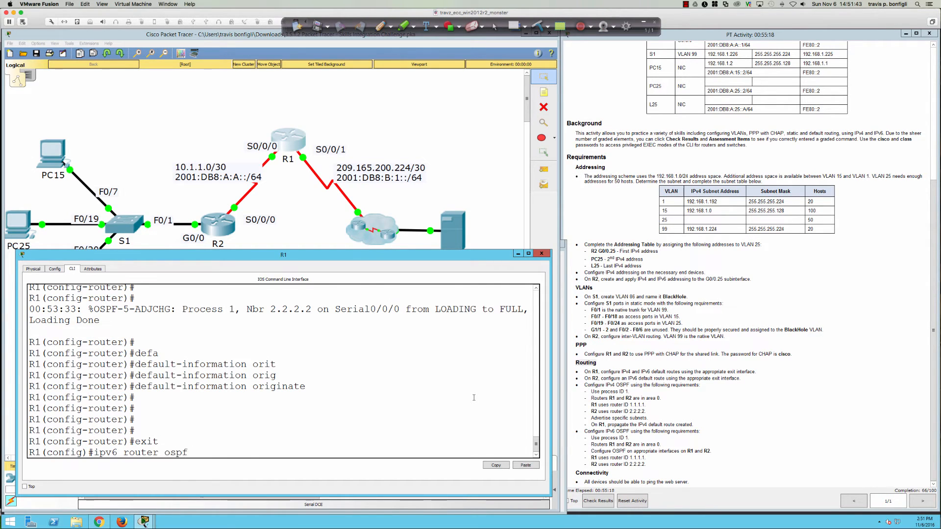
{"action": "key", "text": "Return"}
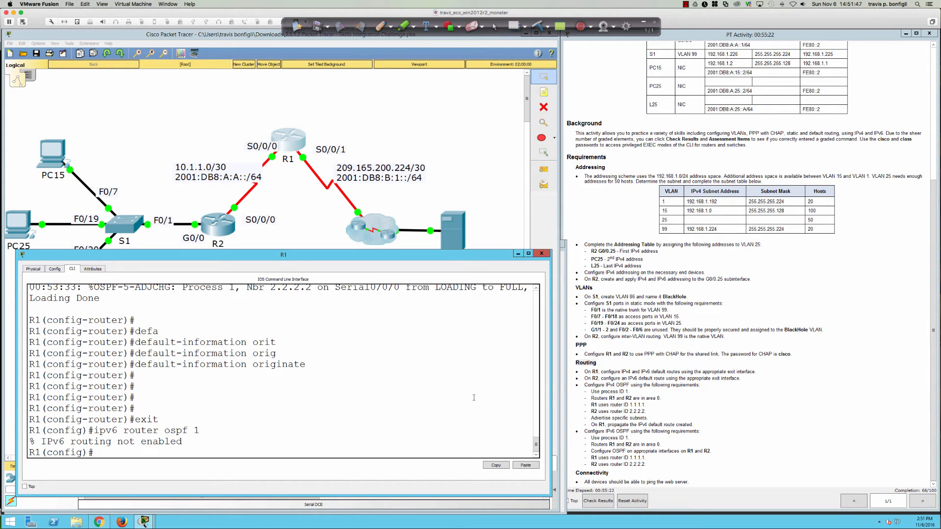
{"action": "type", "text": "ipv6 uni"}
{"action": "key", "text": "Tab"}
{"action": "key", "text": "Return"}
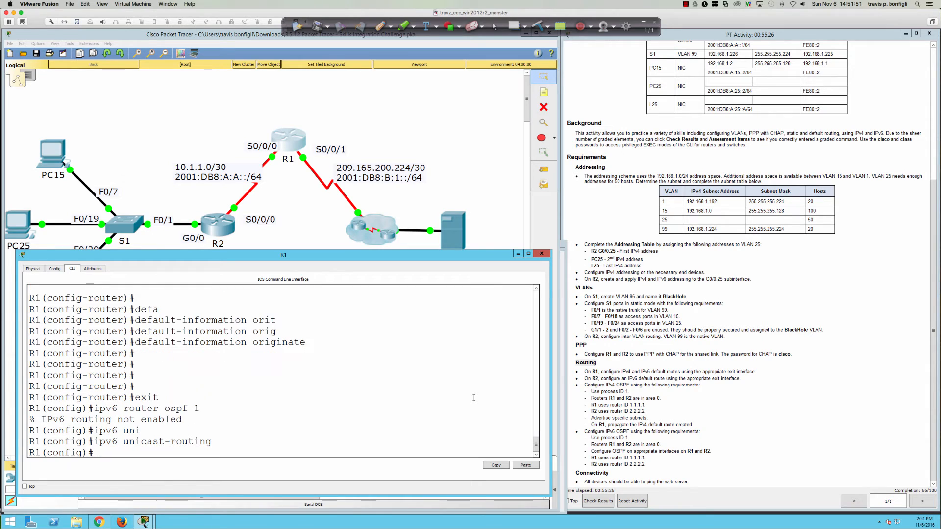
{"action": "key", "text": "Up"}
{"action": "key", "text": "Up"}
{"action": "key", "text": "Return"}
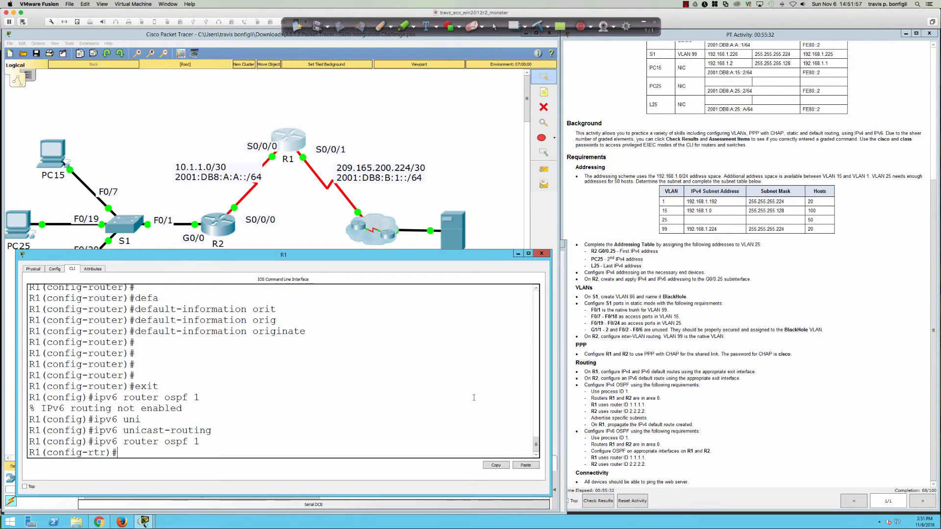
Step: Set R1's IPv6 OSPF router ID to 1.1.1.1 and make interfaces passive by default
{"action": "type", "text": "route"}
{"action": "key", "text": "Tab"}
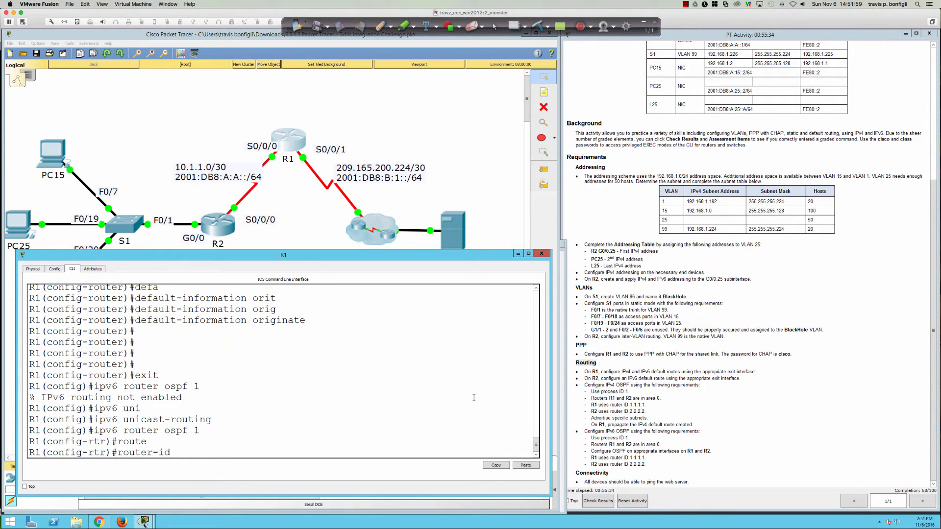
{"action": "type", "text": "1.1.1.1"}
{"action": "key", "text": "Return"}
{"action": "type", "text": "pas"}
{"action": "key", "text": "Tab"}
{"action": "type", "text": "def"}
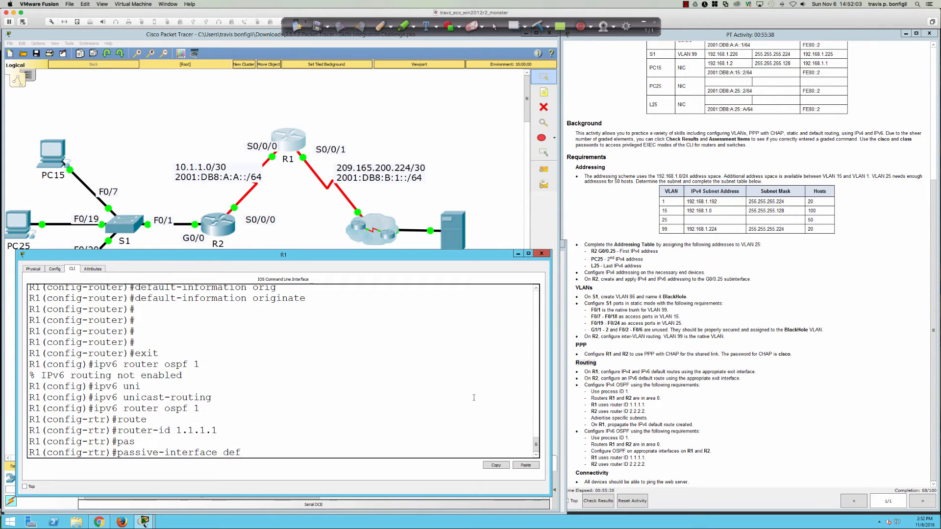
{"action": "key", "text": "Tab"}
{"action": "key", "text": "Return"}
Step: Exclude S0/0/0 from R1's passive interfaces
{"action": "type", "text": "no paa"}
{"action": "key", "text": "BackSpace"}
{"action": "type", "text": "s"}
{"action": "key", "text": "Tab"}
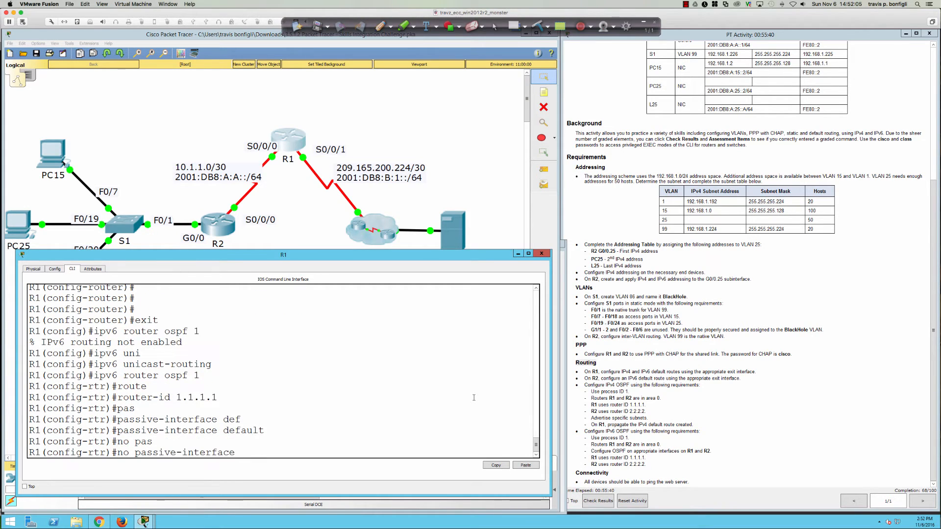
{"action": "key", "text": "Return"}
{"action": "key", "text": "Up"}
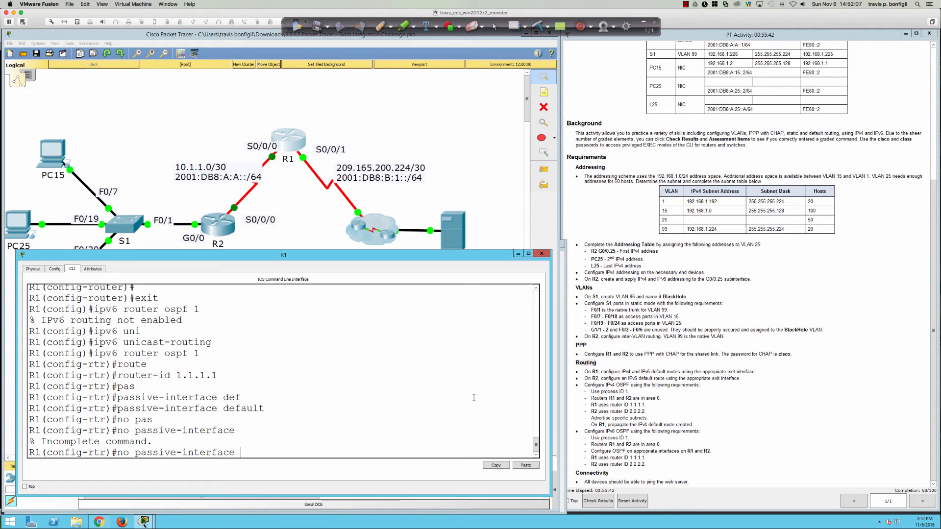
{"action": "type", "text": "s0/0/0"}
{"action": "key", "text": "Return"}
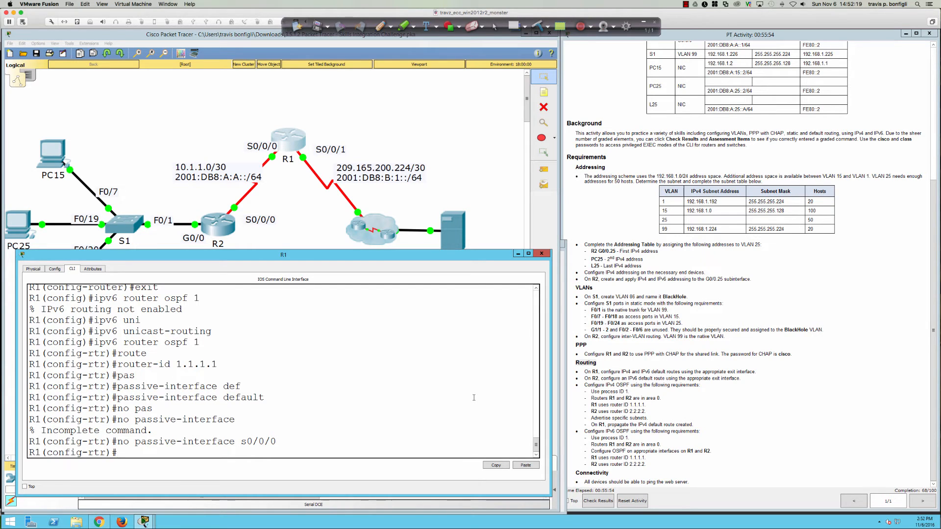
Step: Put R1's S0/0/0 into IPv6 OSPF process 1, area 0
{"action": "key", "text": "Return"}
{"action": "key", "text": "Return"}
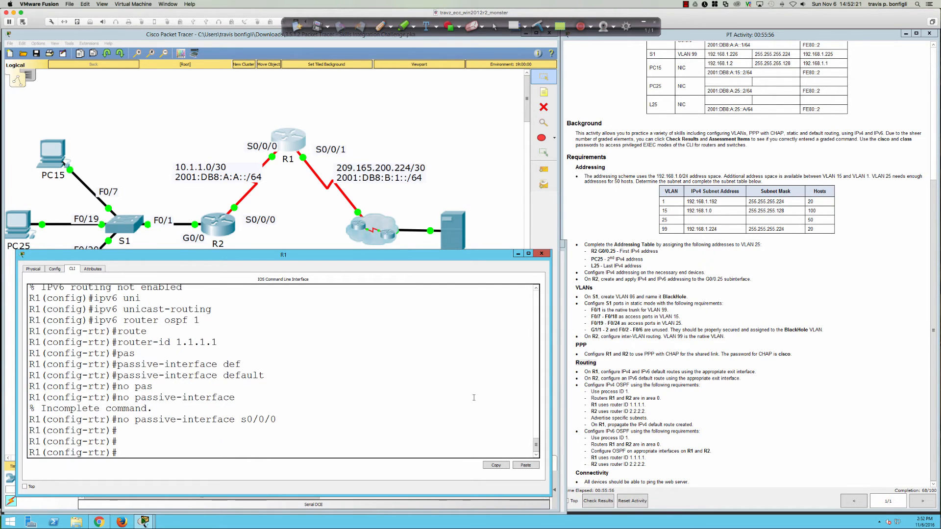
{"action": "type", "text": "int s0/0/0"}
{"action": "key", "text": "Return"}
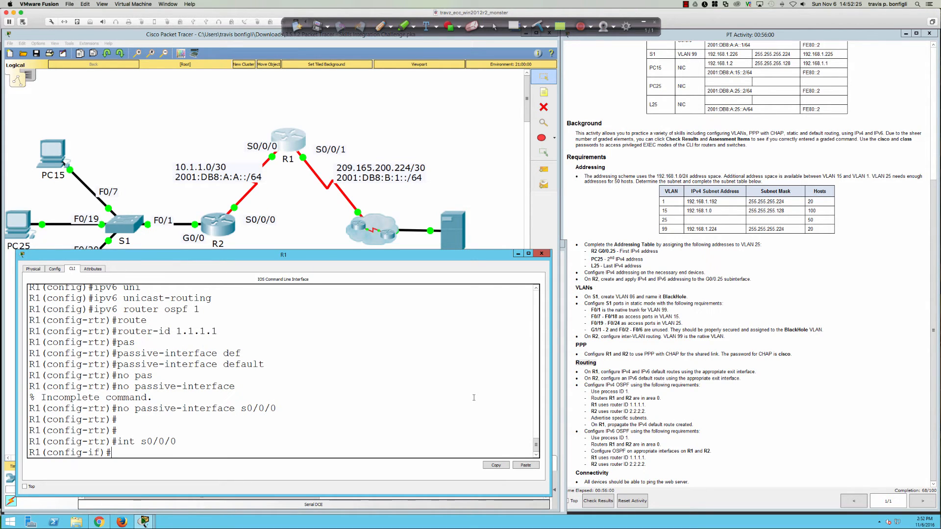
{"action": "type", "text": "ipv6 ospf ?"}
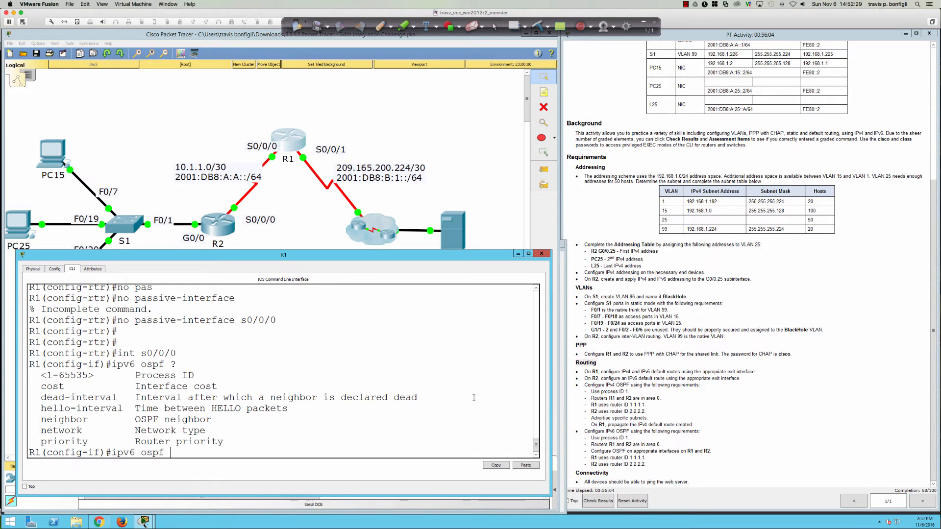
{"action": "type", "text": "1 ? area 0"}
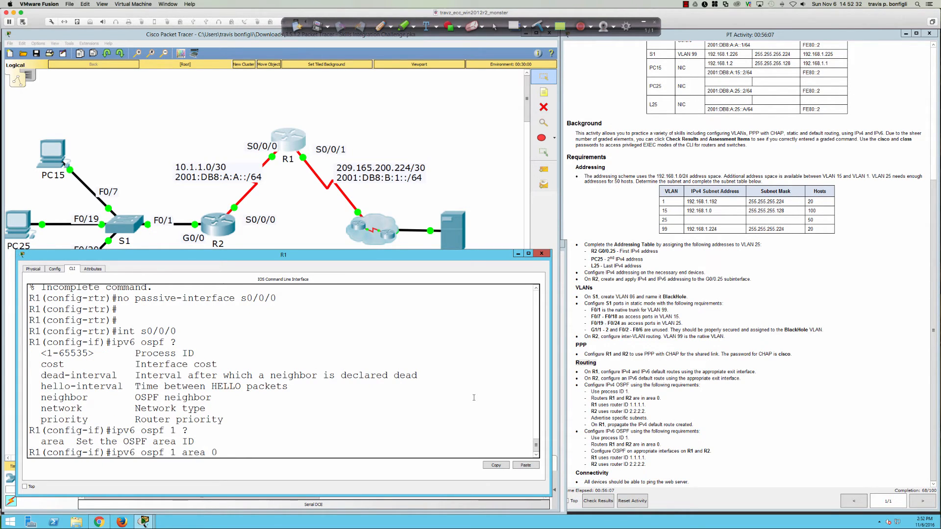
{"action": "key", "text": "Return"}
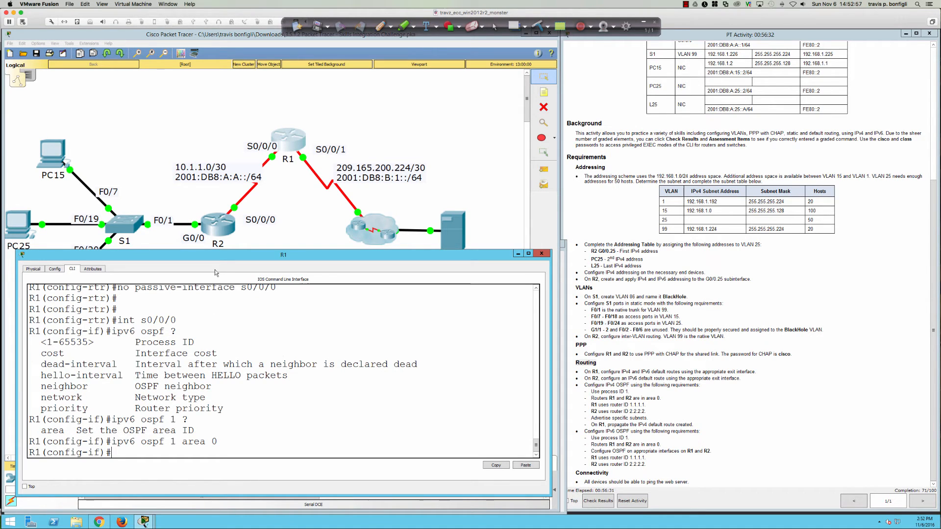
Step: On R2, enable IPv6 unicast routing and start IPv6 OSPF process 1
{"action": "left_click", "coordinate": [215, 223]}
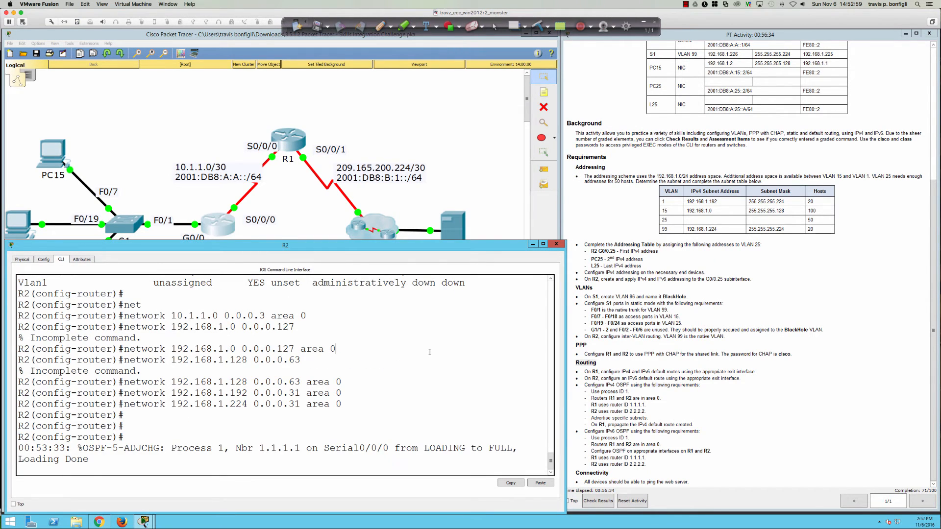
{"action": "key", "text": "Return"}
{"action": "key", "text": "Return"}
{"action": "type", "text": "exit"}
{"action": "key", "text": "Return"}
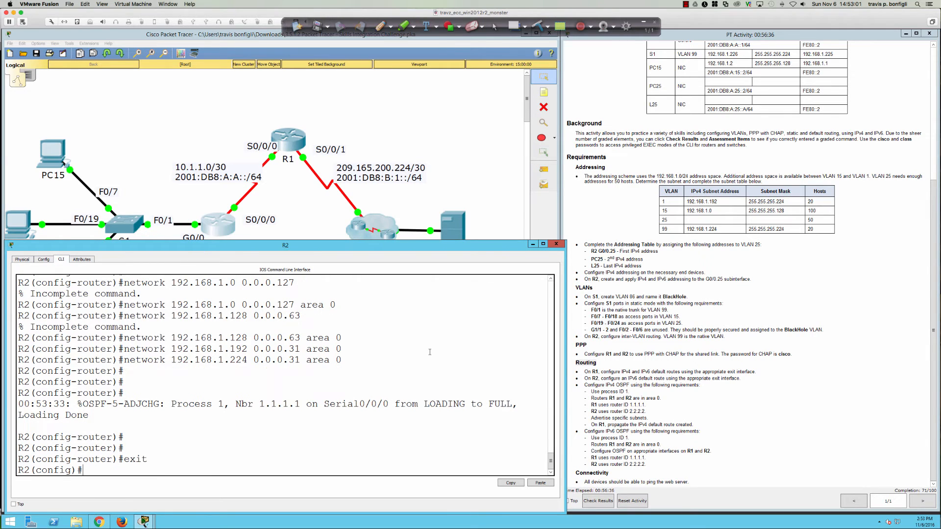
{"action": "key", "text": "Return"}
{"action": "key", "text": "Return"}
{"action": "key", "text": "Return"}
{"action": "key", "text": "Return"}
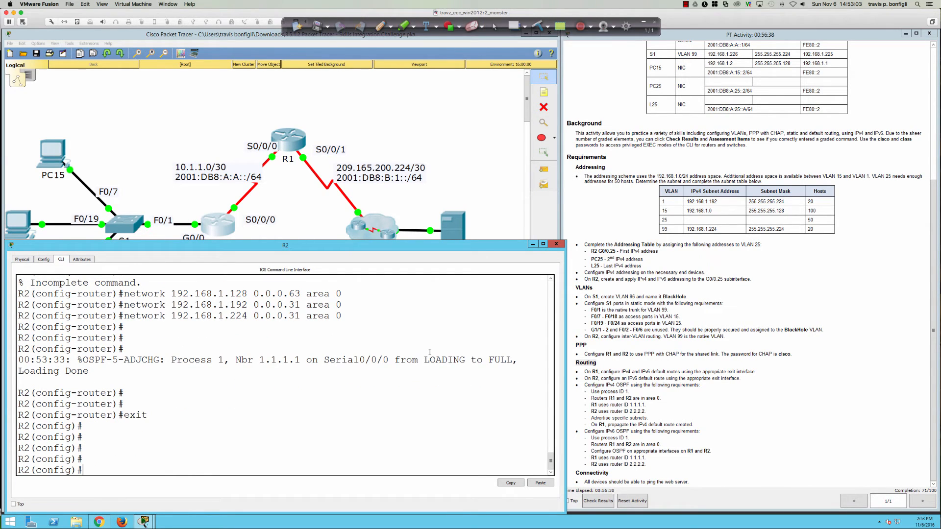
{"action": "type", "text": "ipv6 router ospf 1"}
{"action": "key", "text": "Return"}
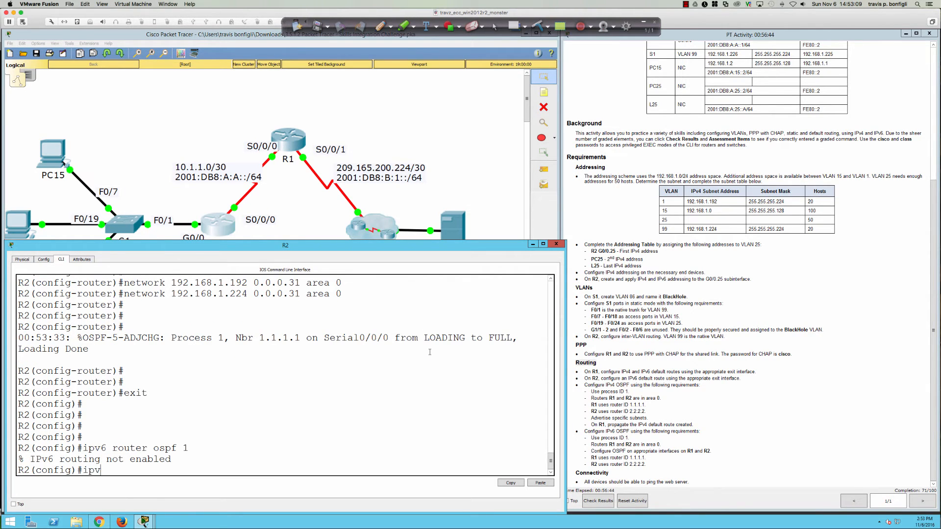
{"action": "type", "text": "ipv6 uni"}
{"action": "key", "text": "Tab"}
{"action": "key", "text": "Return"}
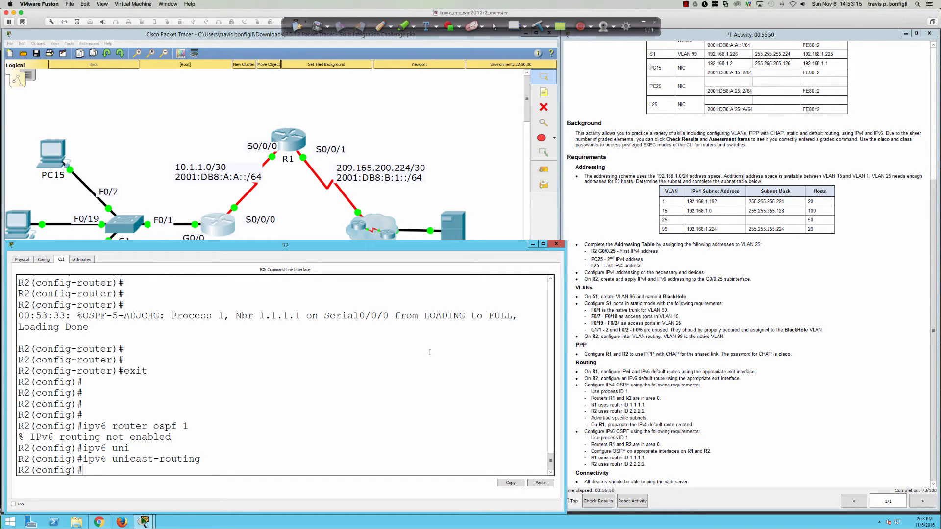
{"action": "key", "text": "Up"}
{"action": "key", "text": "Up"}
{"action": "key", "text": "Return"}
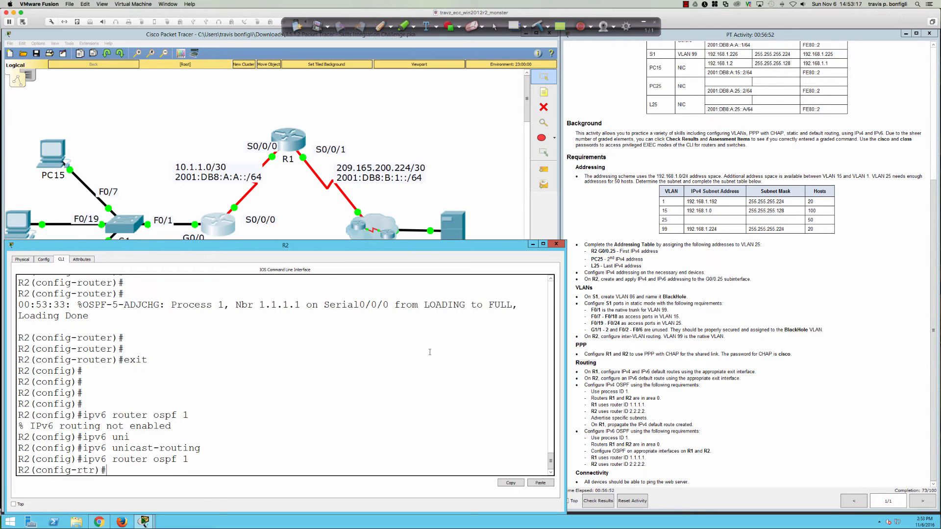
Step: Set R2's IPv6 OSPF router ID to 2.2.2.2
{"action": "key", "text": "Return"}
{"action": "key", "text": "Return"}
{"action": "type", "text": "route"}
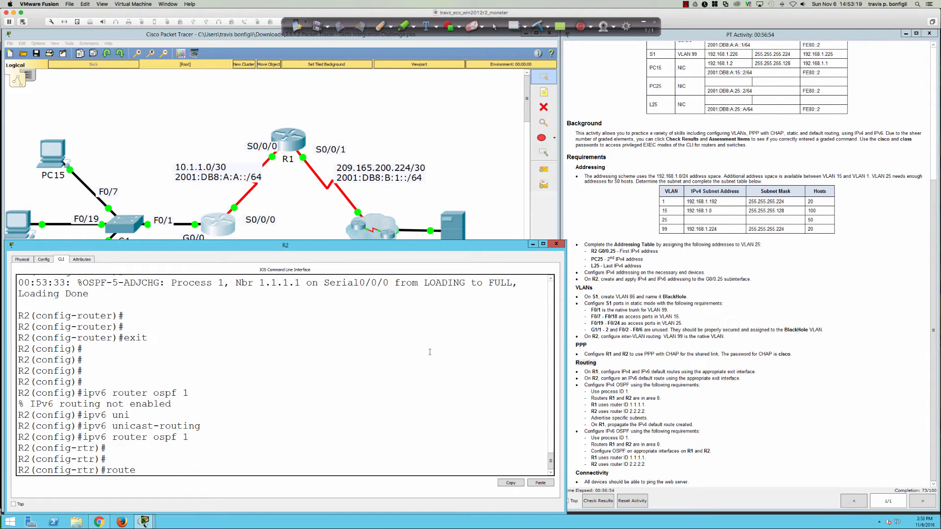
{"action": "key", "text": "Tab"}
{"action": "type", "text": "2.2.2.2"}
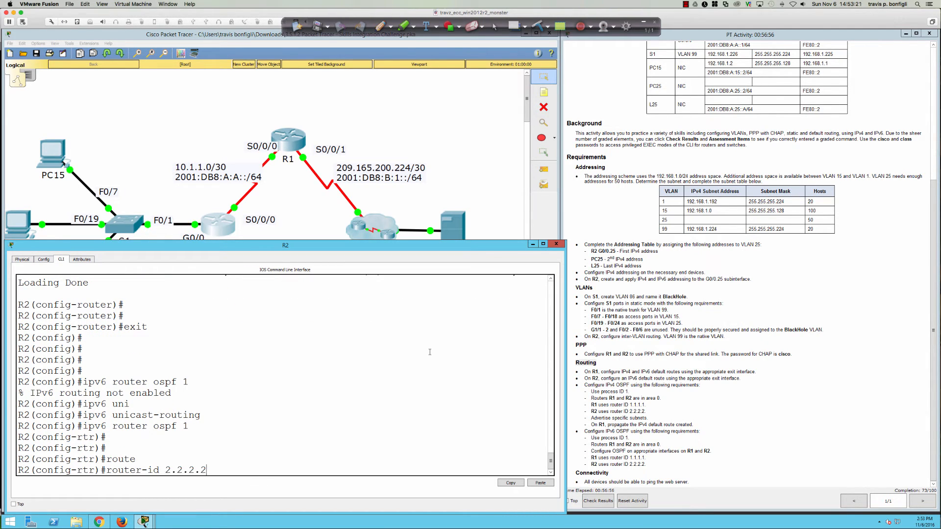
{"action": "key", "text": "Return"}
Step: Make all R2 interfaces passive by default except S0/0/0
{"action": "type", "text": "pas"}
{"action": "key", "text": "Tab"}
{"action": "type", "text": "de"}
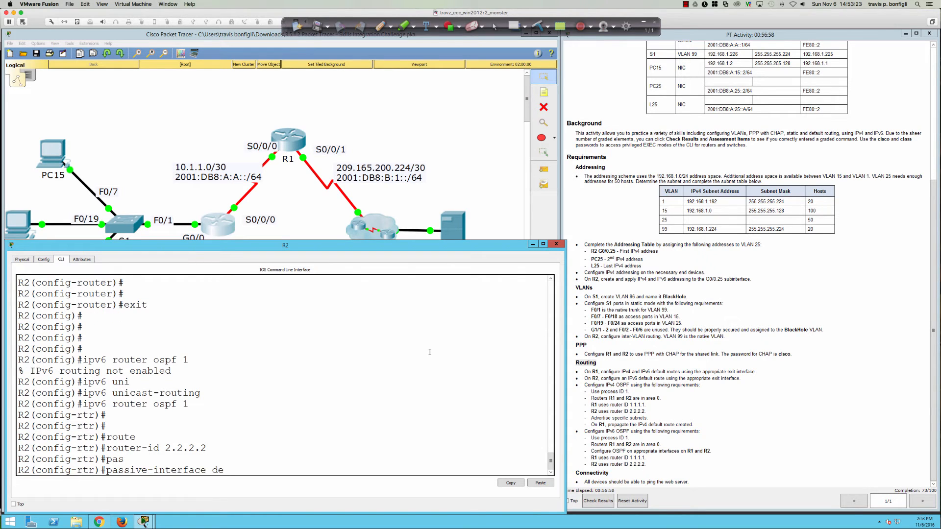
{"action": "type", "text": "f"}
{"action": "key", "text": "Tab"}
{"action": "key", "text": "Return"}
{"action": "type", "text": "no pas"}
{"action": "key", "text": "Tab"}
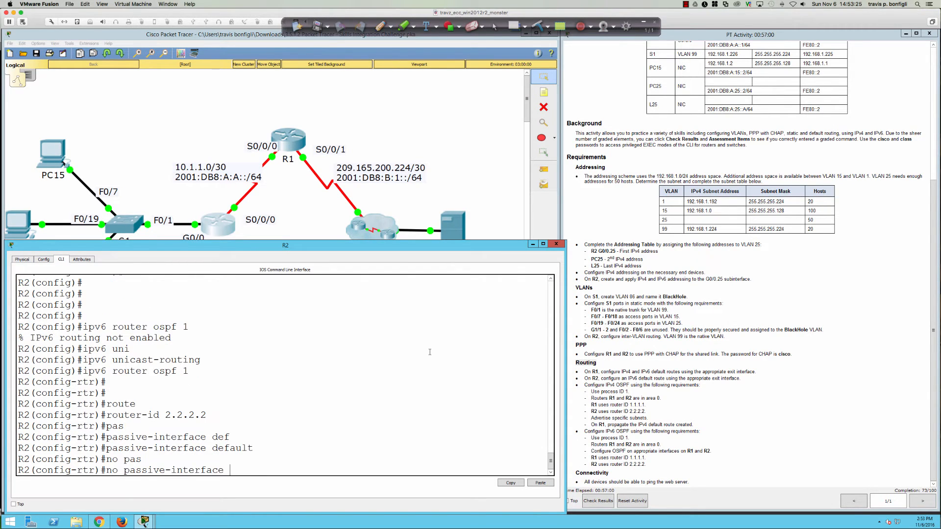
{"action": "type", "text": "s0/0/0"}
{"action": "key", "text": "Return"}
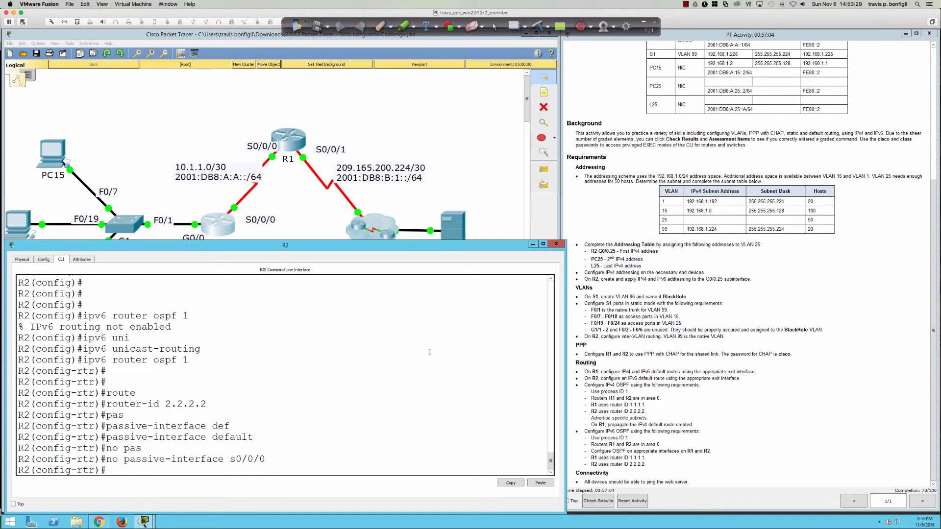
Step: Put R2's S0/0/0 into IPv6 OSPF process 1, area 0
{"action": "key", "text": "Return"}
{"action": "key", "text": "Return"}
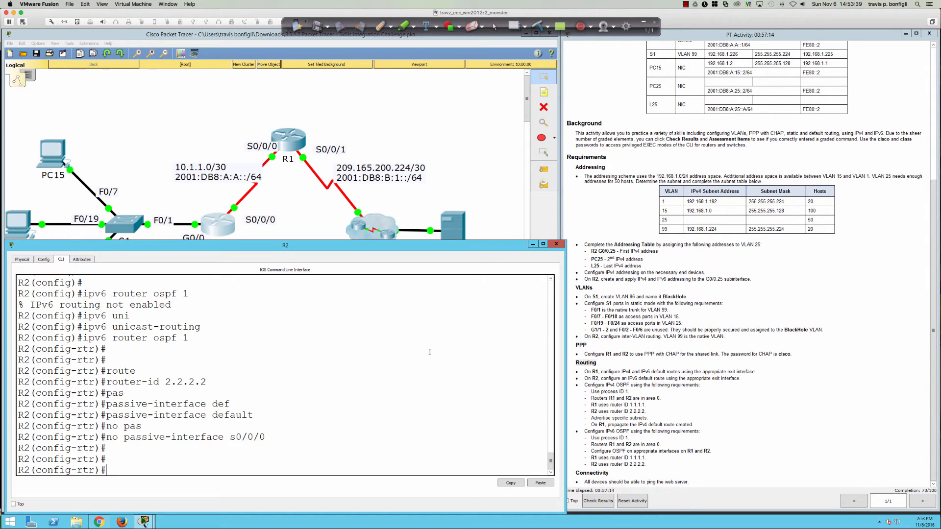
{"action": "type", "text": "int s0/0/0"}
{"action": "key", "text": "Return"}
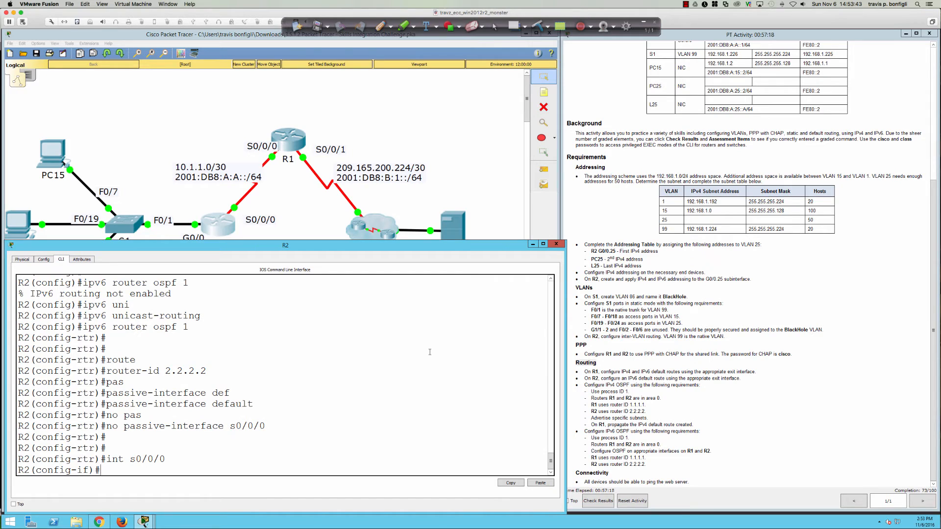
{"action": "type", "text": "ipv6 ospf 1 area 0"}
{"action": "key", "text": "Return"}
{"action": "key", "text": "Return"}
{"action": "key", "text": "Return"}
{"action": "key", "text": "Return"}
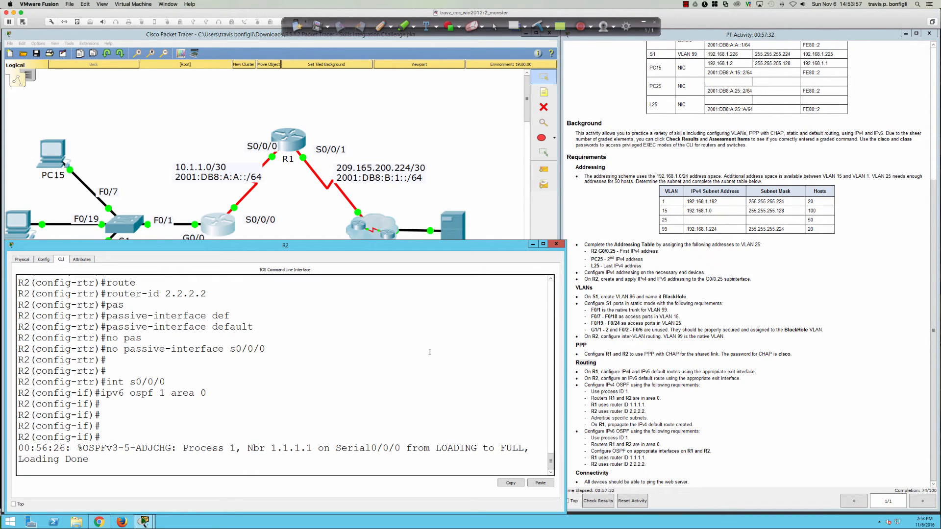
{"action": "key", "text": "Return"}
{"action": "key", "text": "Return"}
{"action": "key", "text": "Return"}
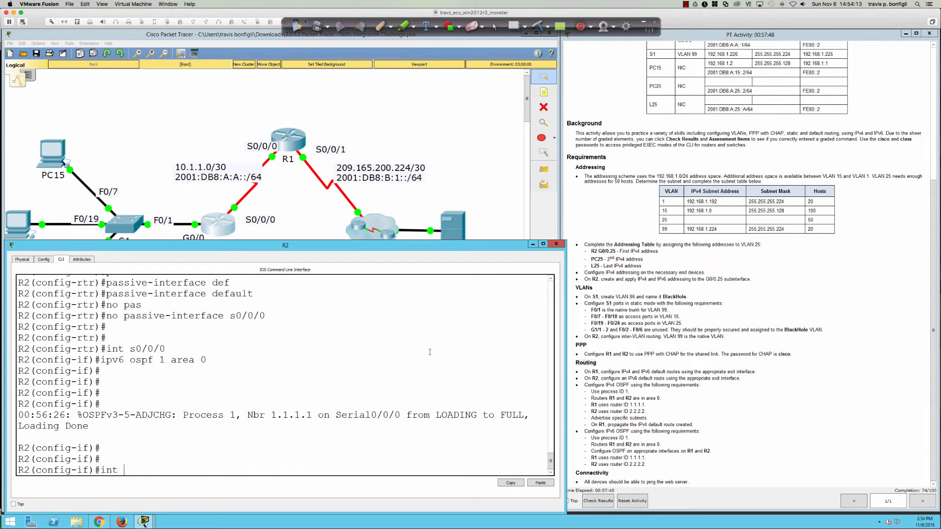
Step: Add R2 subinterfaces G0/0.1 and G0/0.15 to IPv6 OSPF 1 area 0
{"action": "scroll", "coordinate": [785, 286], "scroll_direction": "up", "scroll_amount": 5}
{"action": "left_click", "coordinate": [451, 376]}
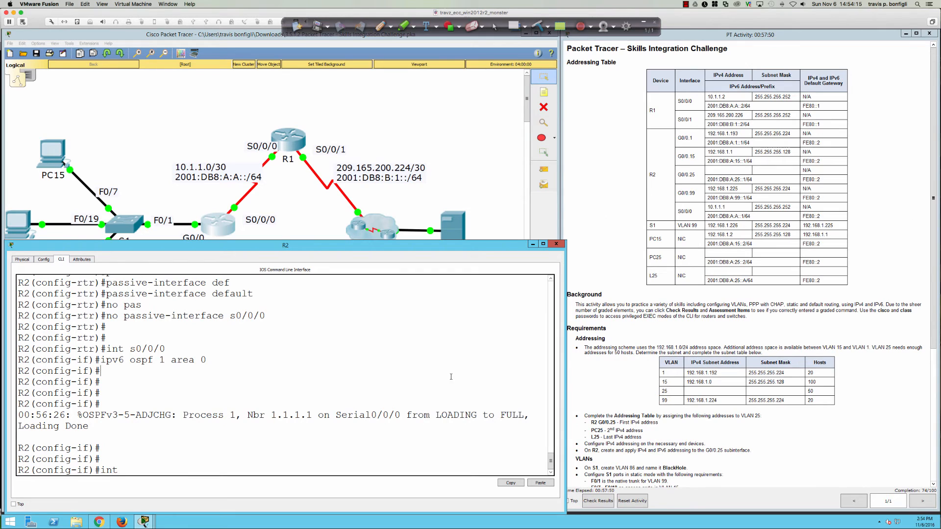
{"action": "type", "text": "gi0/0.1"}
{"action": "key", "text": "Return"}
{"action": "type", "text": "ipv6 ospf 1 area 0"}
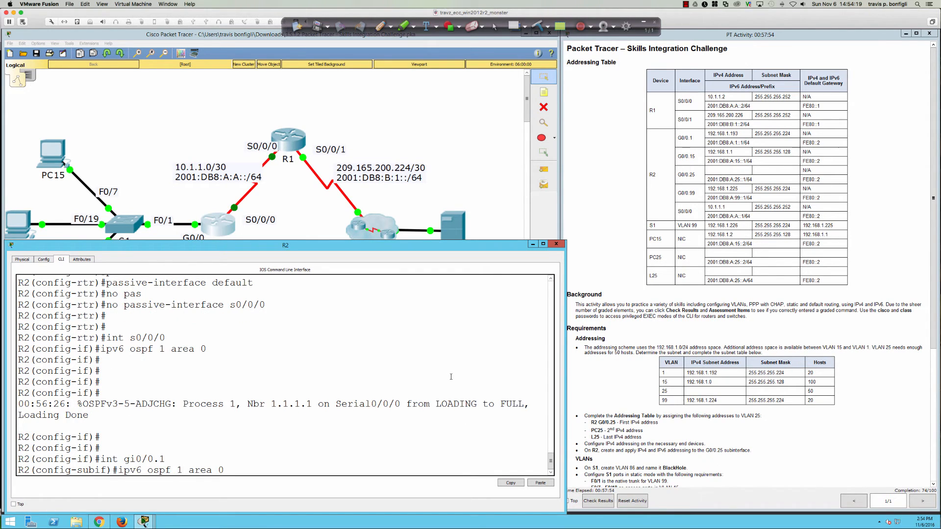
{"action": "key", "text": "Return"}
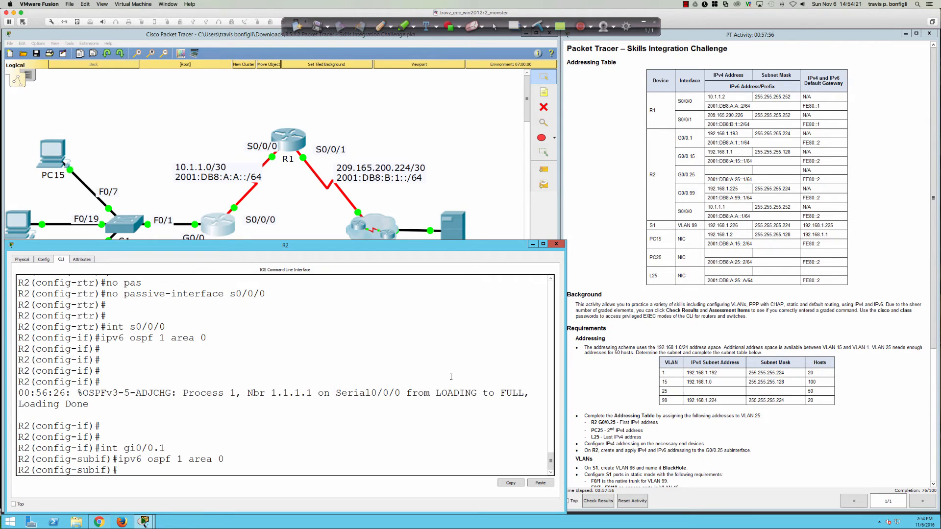
{"action": "type", "text": "int gi0/0.15"}
{"action": "key", "text": "Return"}
{"action": "type", "text": "ipv6 ospf 1 area 0"}
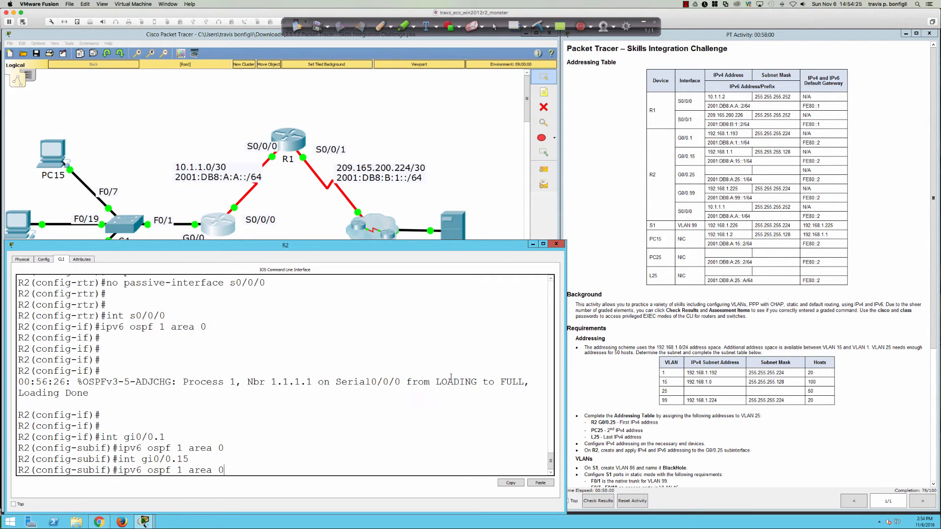
{"action": "key", "text": "Return"}
Step: Add R2 subinterfaces G0/0.25 and G0/0.99 to IPv6 OSPF 1 area 0
{"action": "key", "text": "Up"}
{"action": "key", "text": "Up"}
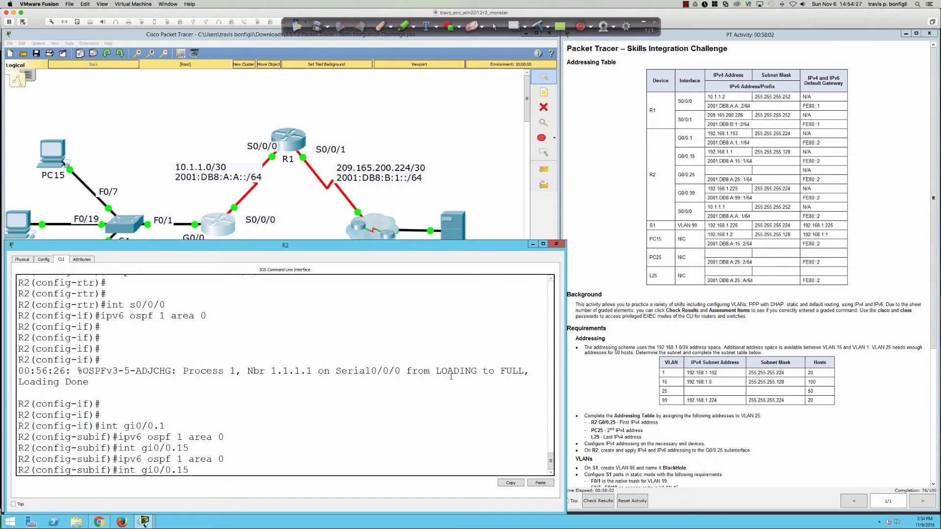
{"action": "type", "text": "25"}
{"action": "key", "text": "Return"}
{"action": "key", "text": "Up"}
{"action": "key", "text": "Up"}
{"action": "key", "text": "Return"}
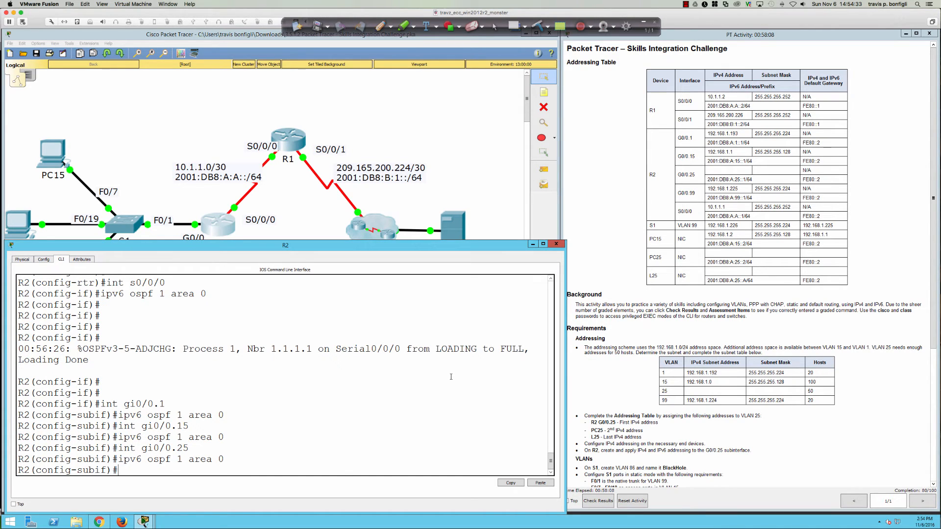
{"action": "key", "text": "Up"}
{"action": "key", "text": "Up"}
{"action": "key", "text": "BackSpace"}
{"action": "key", "text": "BackSpace"}
{"action": "type", "text": "99"}
{"action": "key", "text": "Return"}
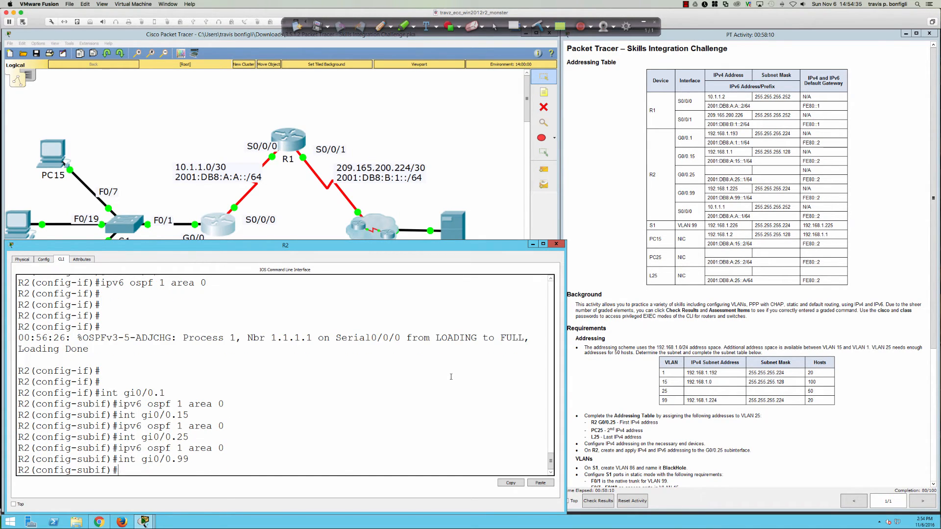
{"action": "key", "text": "Up"}
{"action": "key", "text": "Up"}
{"action": "key", "text": "Return"}
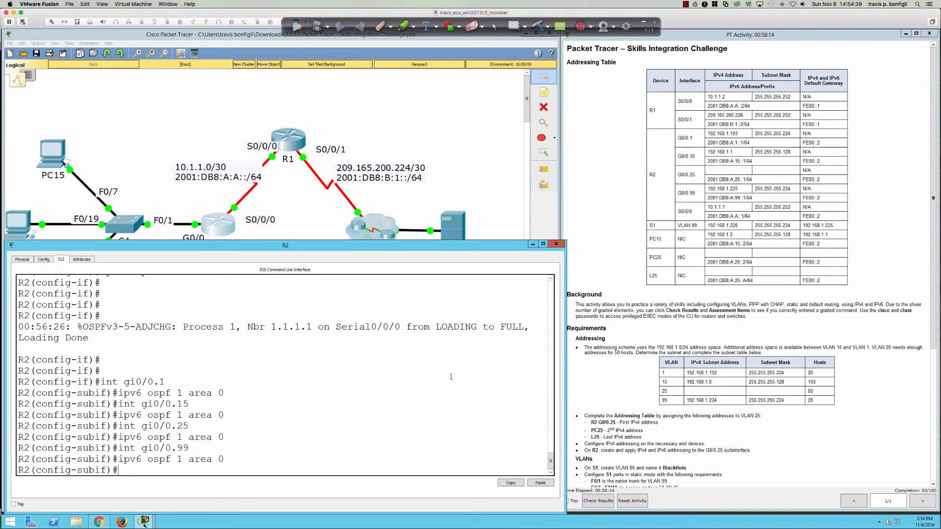
Step: Bring the full network topology back into view
{"action": "scroll", "coordinate": [593, 411], "scroll_direction": "down", "scroll_amount": 4}
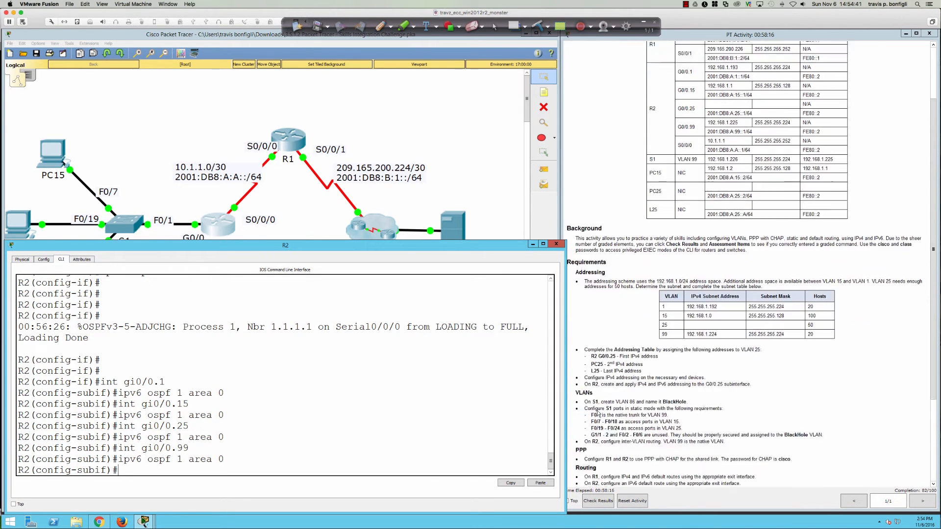
{"action": "scroll", "coordinate": [598, 414], "scroll_direction": "down", "scroll_amount": 4}
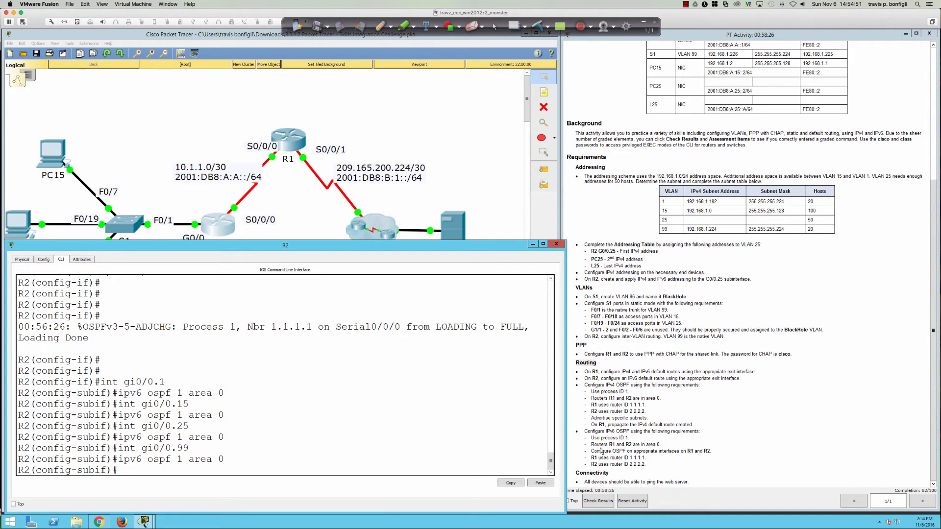
{"action": "left_click", "coordinate": [479, 226]}
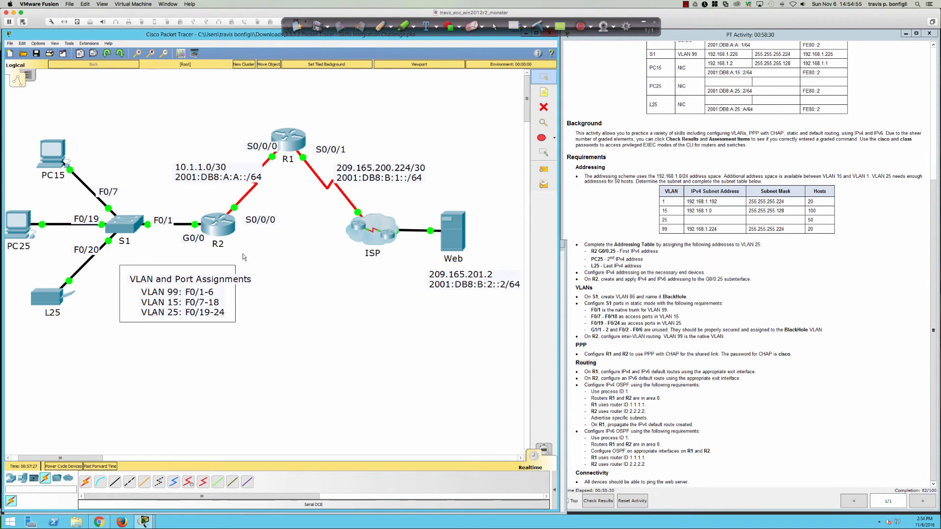
Step: Add default-information originate under R1's IPv6 OSPF process 1
{"action": "left_click", "coordinate": [286, 144]}
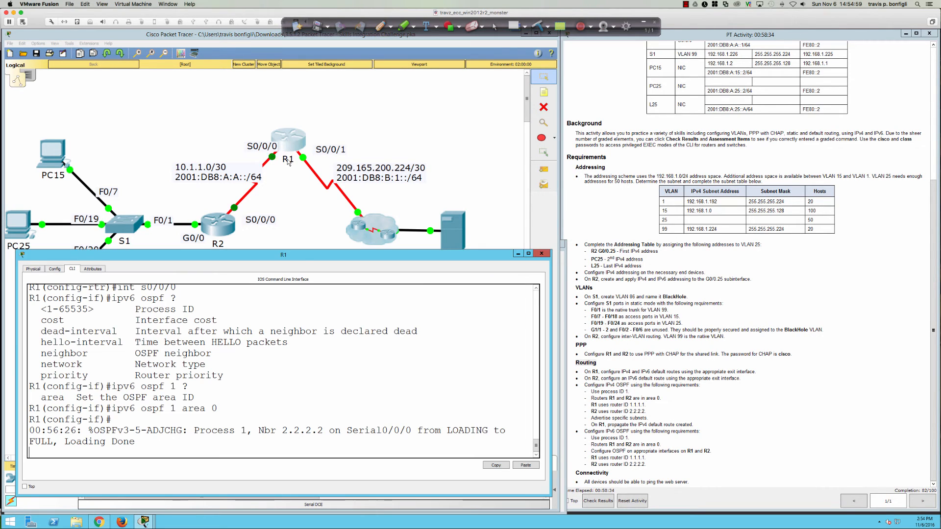
{"action": "key", "text": "Return"}
{"action": "key", "text": "Return"}
{"action": "key", "text": "Return"}
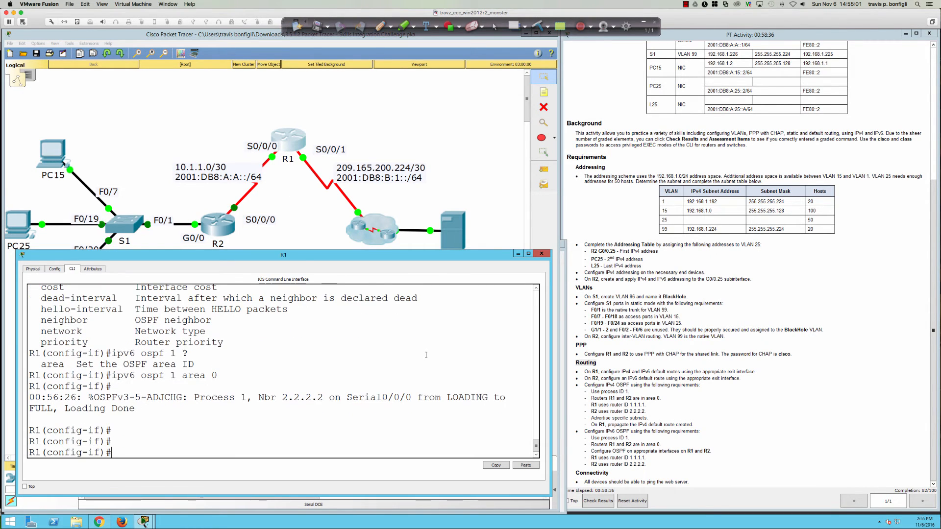
{"action": "type", "text": "ipv6 router ospf 1"}
{"action": "key", "text": "Return"}
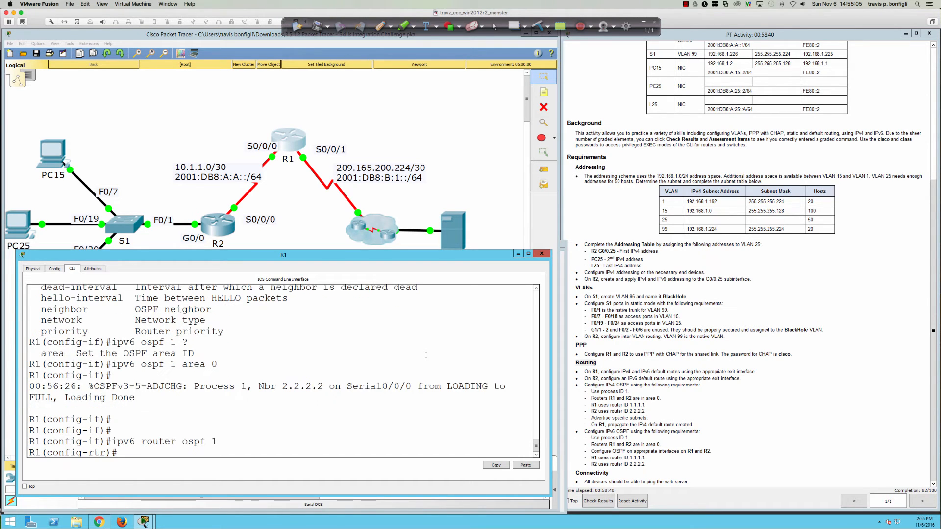
{"action": "type", "text": "def"}
{"action": "key", "text": "Tab"}
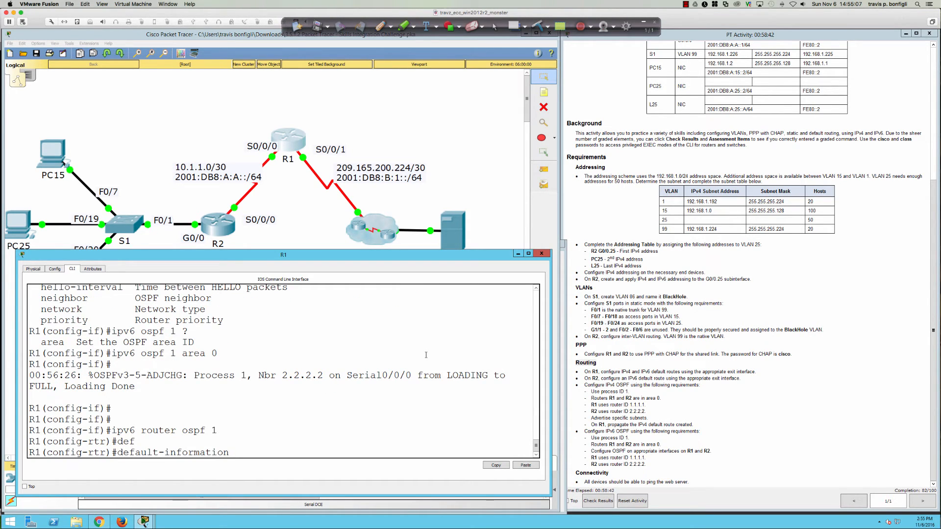
{"action": "type", "text": "ori"}
{"action": "key", "text": "Tab"}
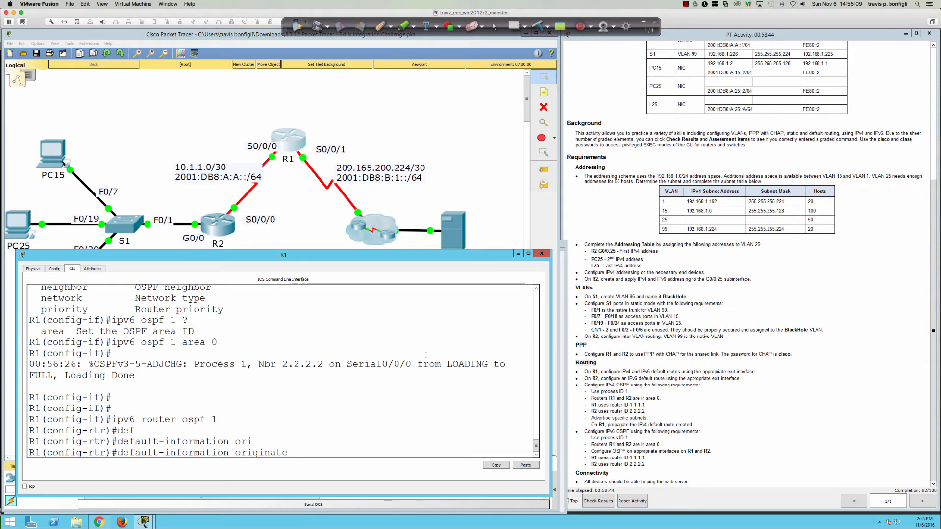
{"action": "key", "text": "Return"}
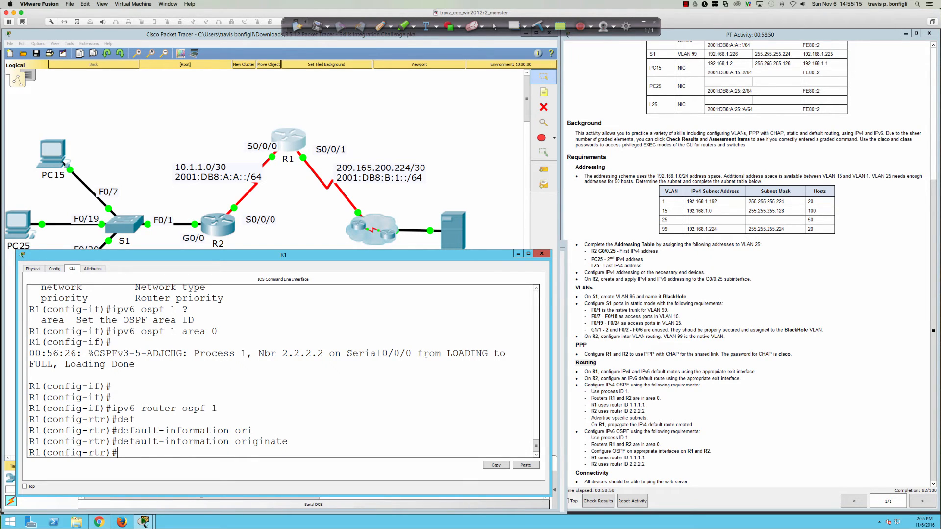
Step: Remove default-information originate from R1's IPv6 OSPF process and check the assessment results
{"action": "key", "text": "Up"}
{"action": "key", "text": "ctrl+a"}
{"action": "type", "text": "no"}
{"action": "key", "text": "Return"}
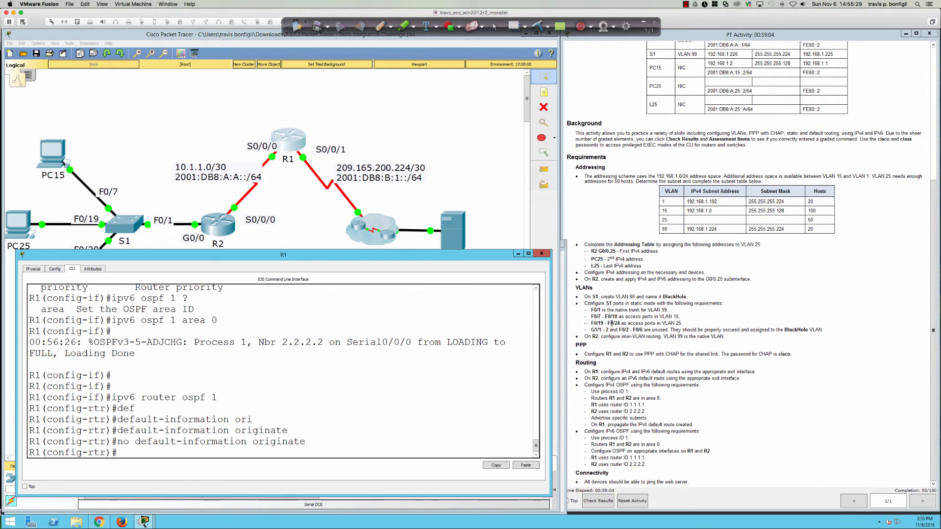
{"action": "left_click", "coordinate": [607, 501]}
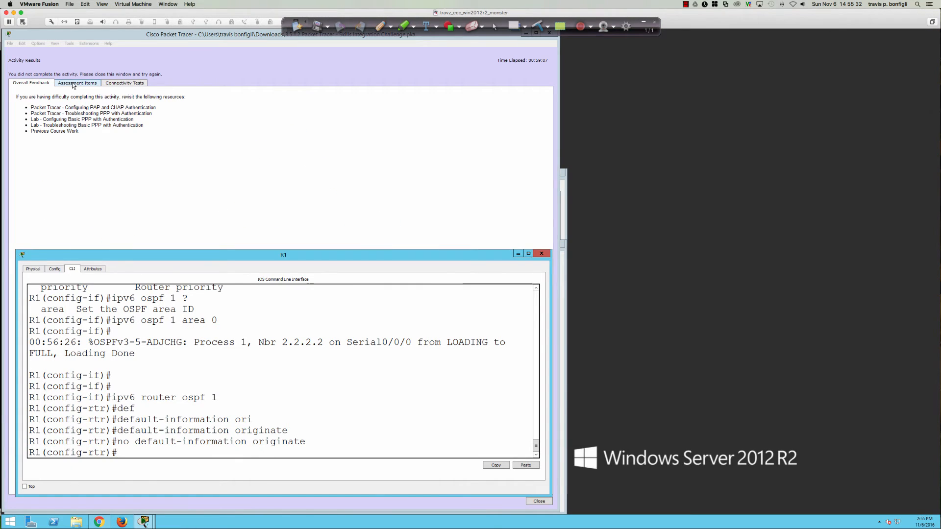
Step: Review the Assessment Items showing PPP encapsulation, CHAP and usernames incorrect, then close the results
{"action": "left_click", "coordinate": [73, 83]}
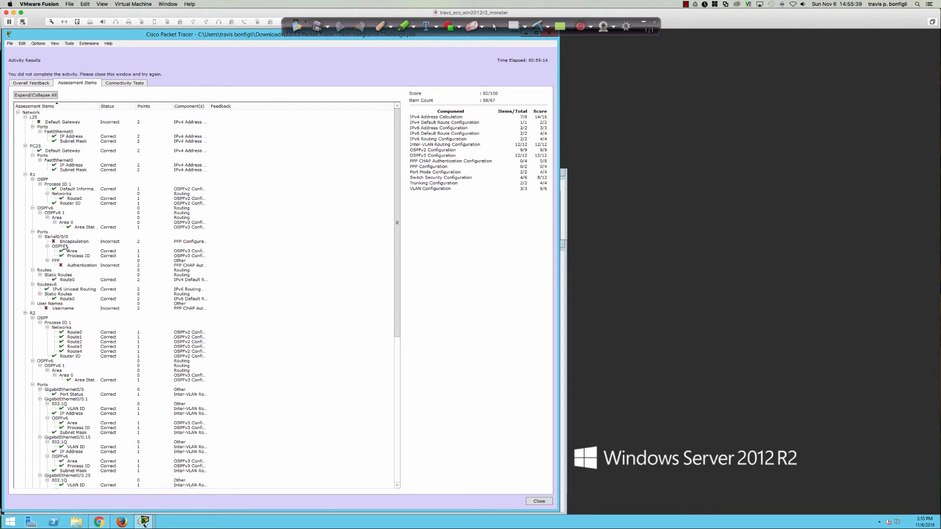
{"action": "scroll", "coordinate": [66, 252], "scroll_direction": "down", "scroll_amount": 5}
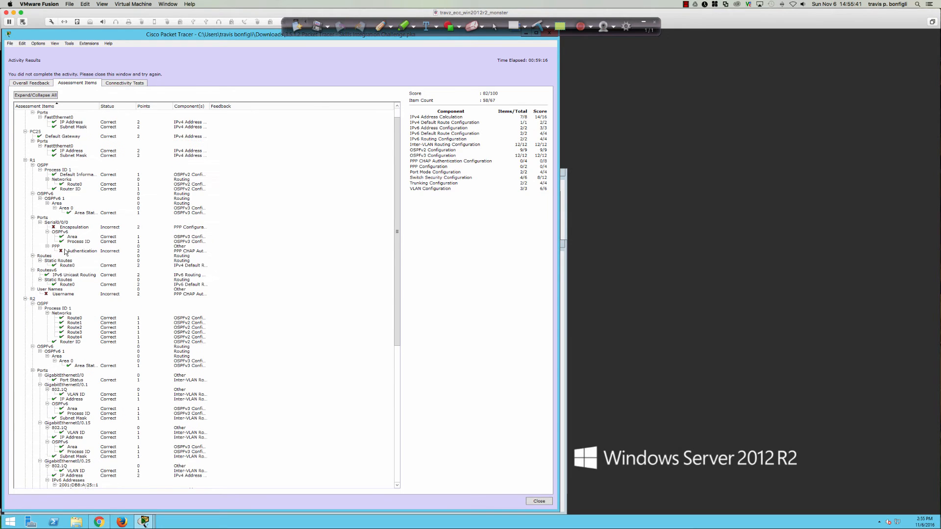
{"action": "scroll", "coordinate": [65, 251], "scroll_direction": "down", "scroll_amount": 8}
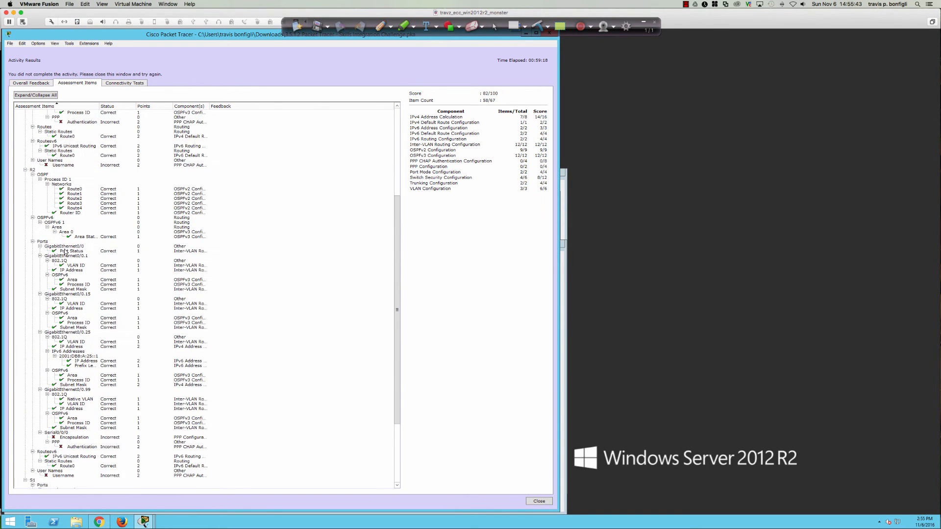
{"action": "scroll", "coordinate": [66, 251], "scroll_direction": "up", "scroll_amount": 13}
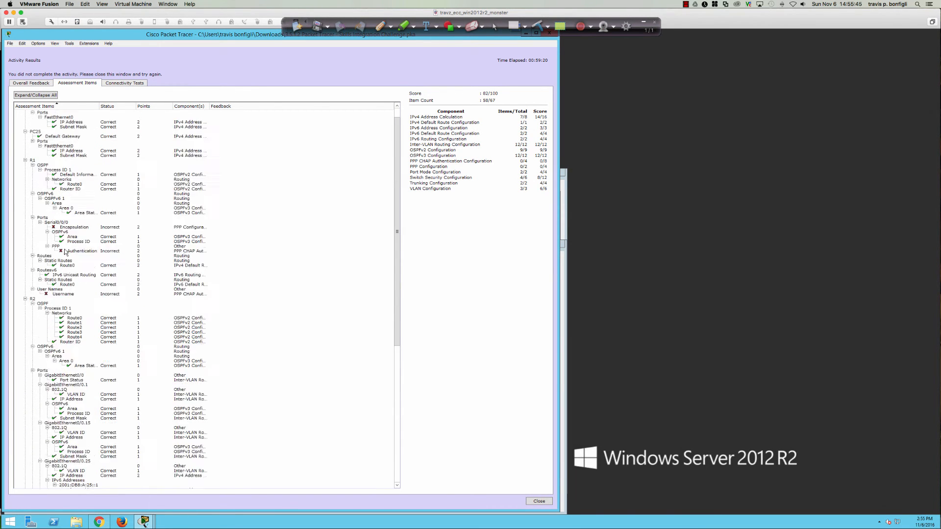
{"action": "left_click", "coordinate": [540, 501]}
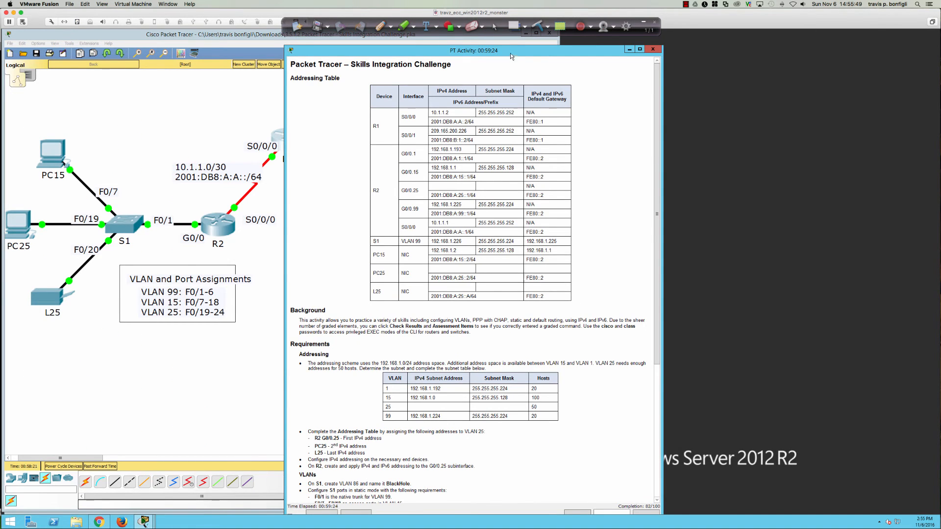
Step: Move the instructions window right, highlight the PPP requirement, and bring up R2's command line
{"action": "left_click_drag", "start_coordinate": [510, 53], "coordinate": [787, 36]}
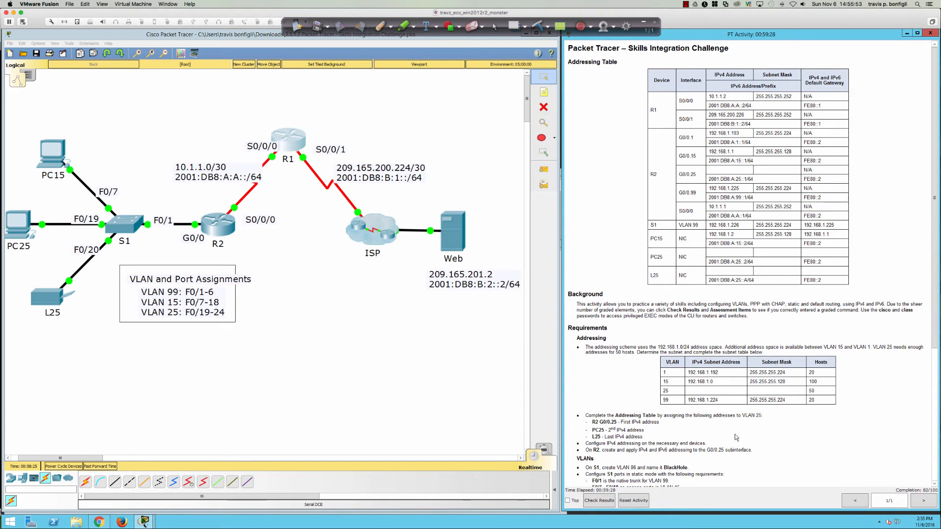
{"action": "scroll", "coordinate": [735, 436], "scroll_direction": "down", "scroll_amount": 8}
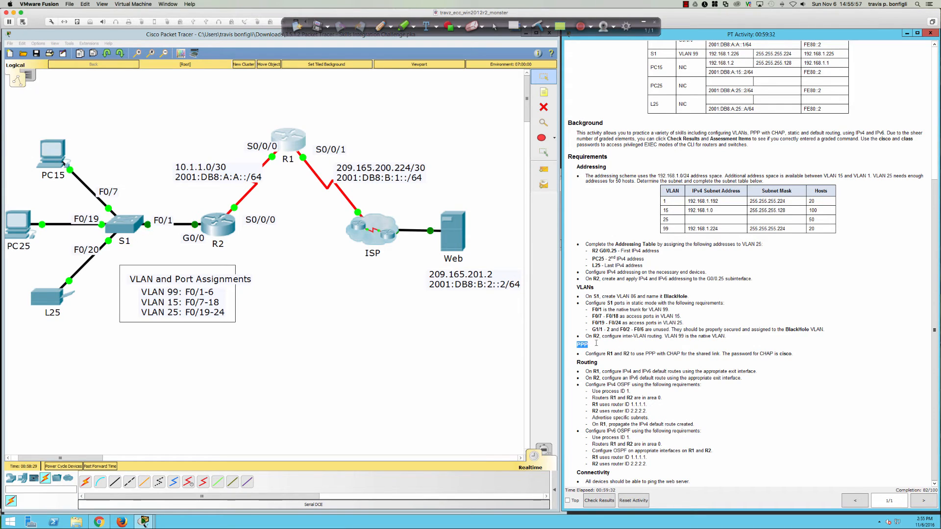
{"action": "left_click_drag", "start_coordinate": [579, 345], "coordinate": [798, 355]}
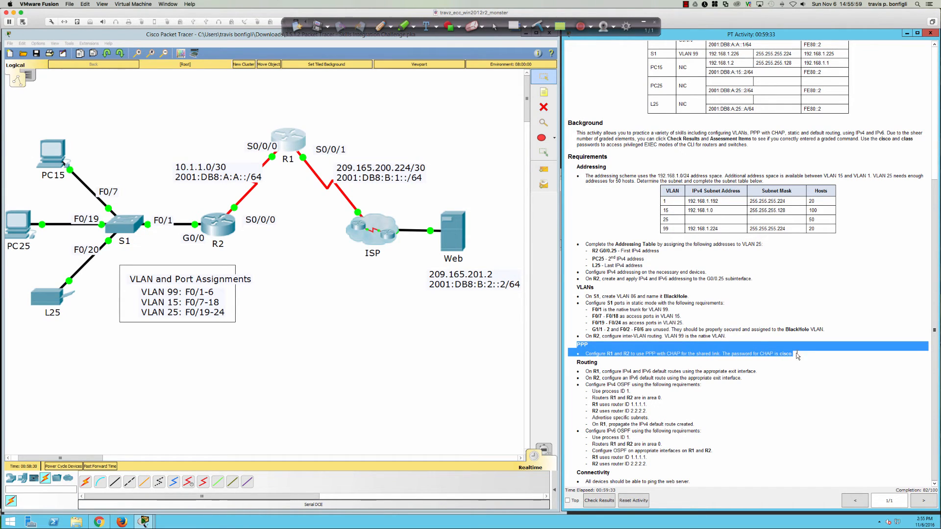
{"action": "left_click", "coordinate": [365, 345]}
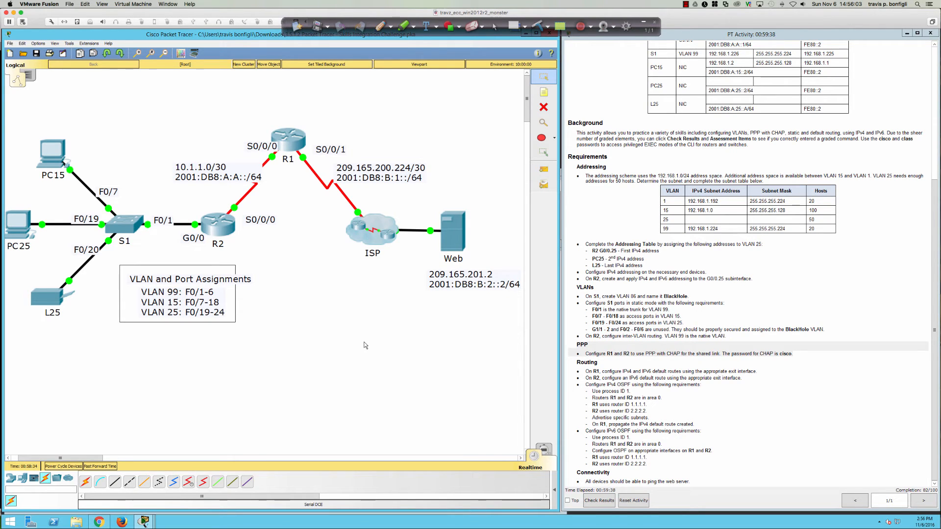
{"action": "left_click", "coordinate": [225, 225]}
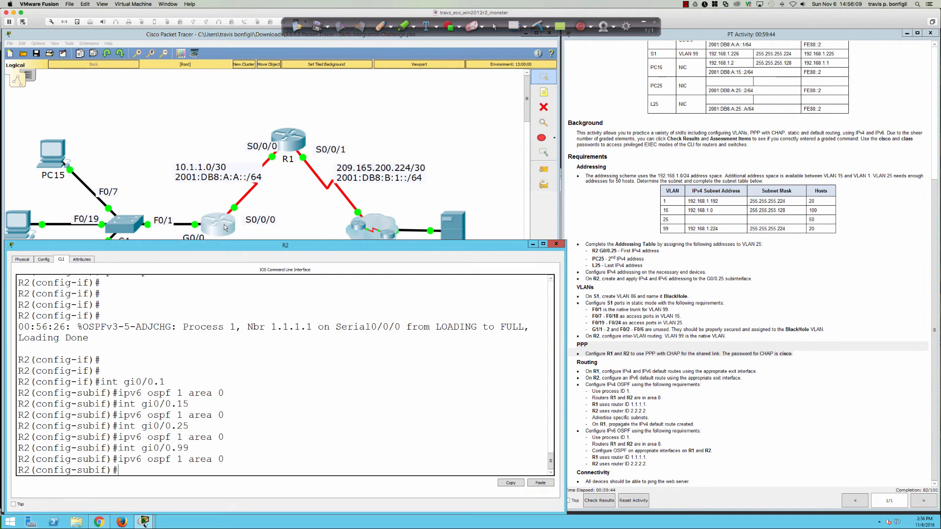
Step: On R1, set PPP encapsulation on Serial0/0/0
{"action": "left_click", "coordinate": [284, 148]}
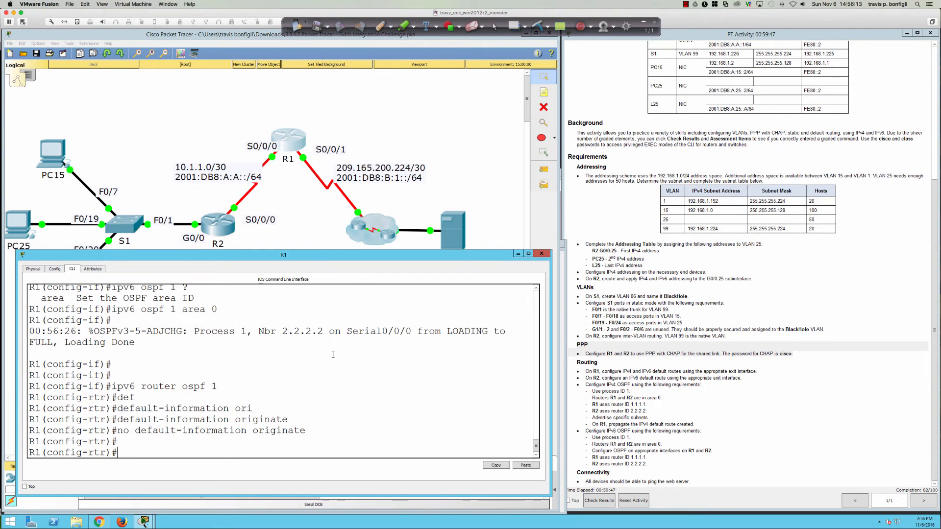
{"action": "key", "text": "Return"}
{"action": "key", "text": "Return"}
{"action": "type", "text": "exit"}
{"action": "key", "text": "Return"}
{"action": "type", "text": "int s0"}
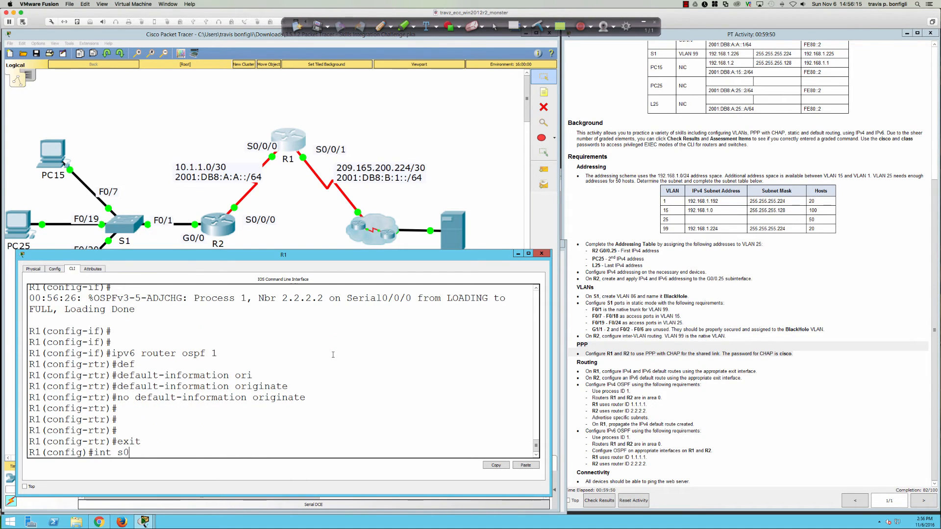
{"action": "type", "text": "/0/0"}
{"action": "key", "text": "Return"}
{"action": "type", "text": "en"}
{"action": "key", "text": "Tab"}
{"action": "type", "text": "p"}
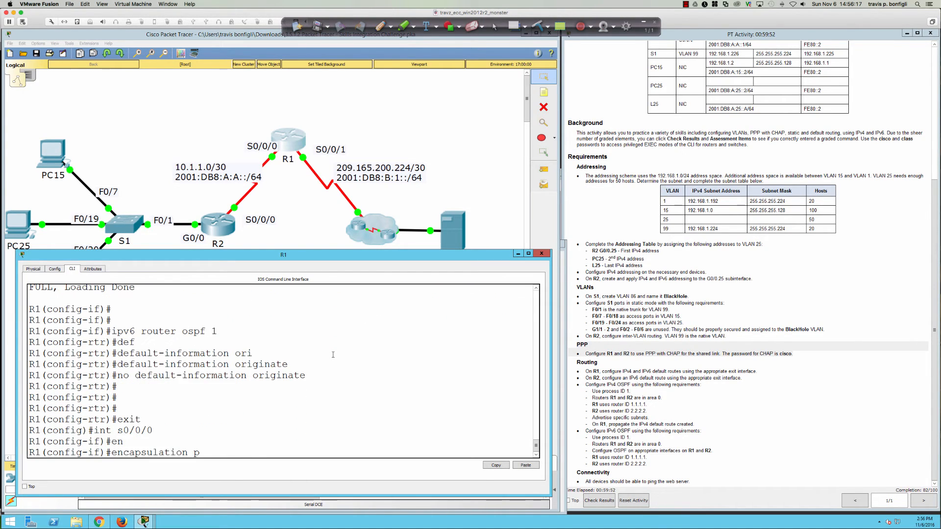
{"action": "type", "text": "p"}
{"action": "key", "text": "Return"}
{"action": "key", "text": "Return"}
{"action": "key", "text": "Return"}
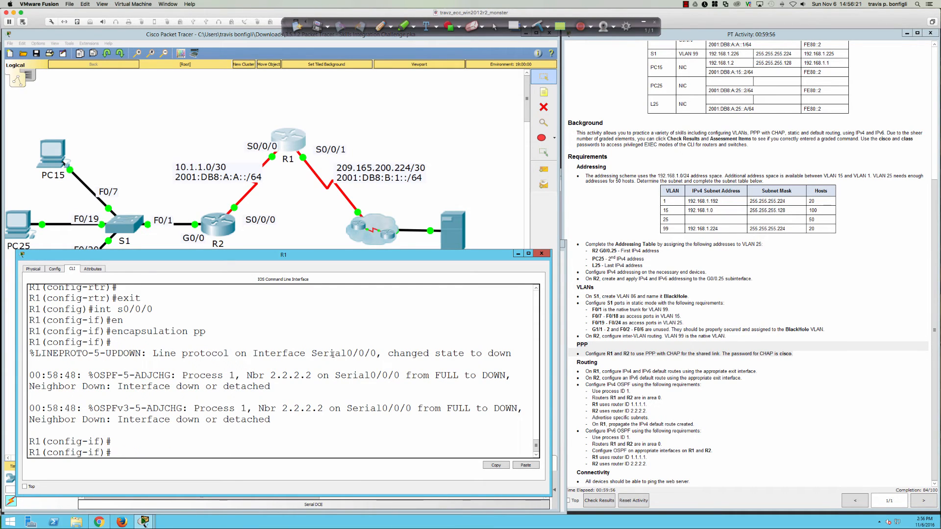
{"action": "type", "text": "pp auth"}
{"action": "key", "text": "Tab"}
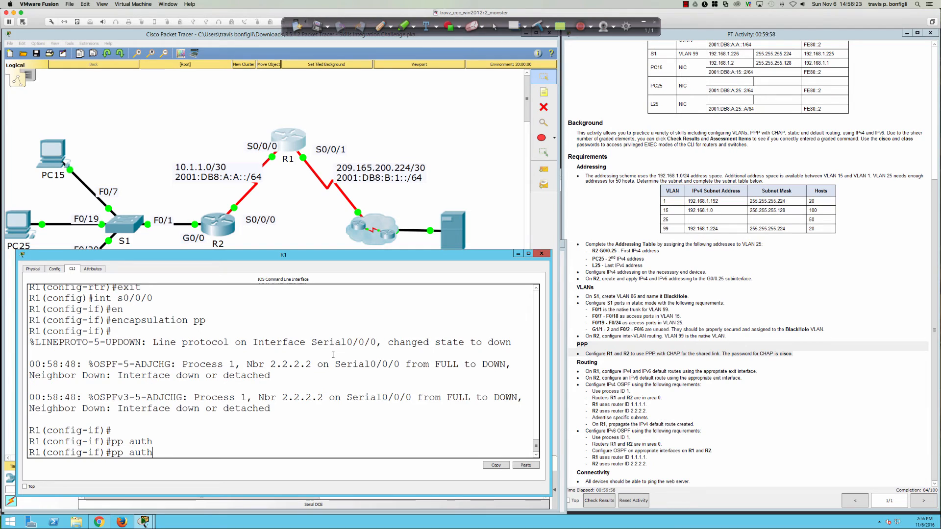
{"action": "type", "text": "e"}
{"action": "key", "text": "Tab"}
{"action": "type", "text": "n"}
{"action": "key", "text": "Tab"}
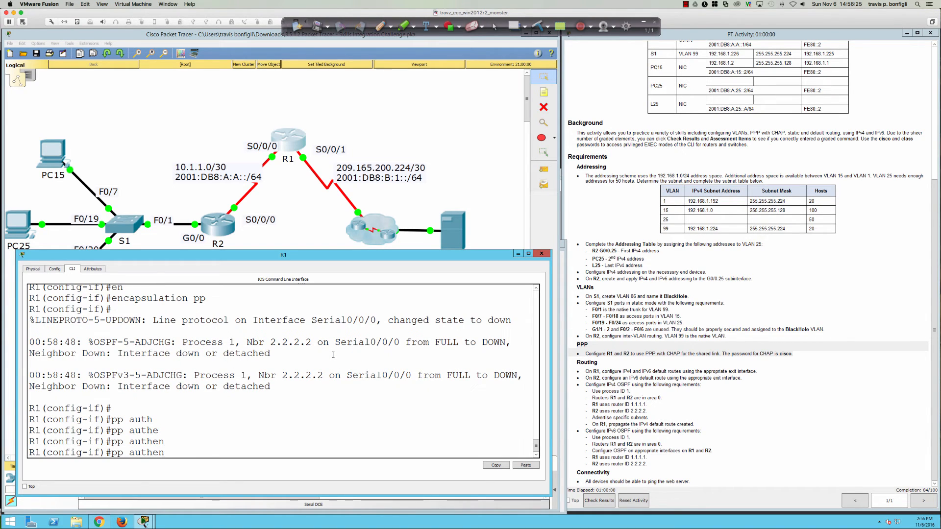
{"action": "key", "text": "BackSpace"}
{"action": "key", "text": "BackSpace"}
{"action": "key", "text": "BackSpace"}
{"action": "key", "text": "BackSpace"}
{"action": "key", "text": "BackSpace"}
{"action": "key", "text": "BackSpace"}
{"action": "key", "text": "BackSpace"}
{"action": "key", "text": "BackSpace"}
{"action": "key", "text": "BackSpace"}
{"action": "key", "text": "Return"}
{"action": "key", "text": "Return"}
{"action": "key", "text": "Return"}
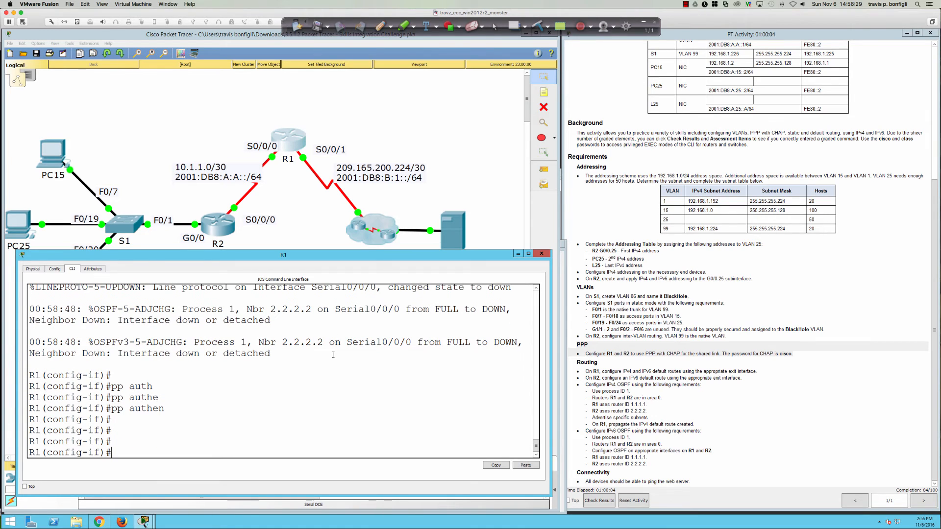
{"action": "type", "text": "encap ppp"}
{"action": "key", "text": "Return"}
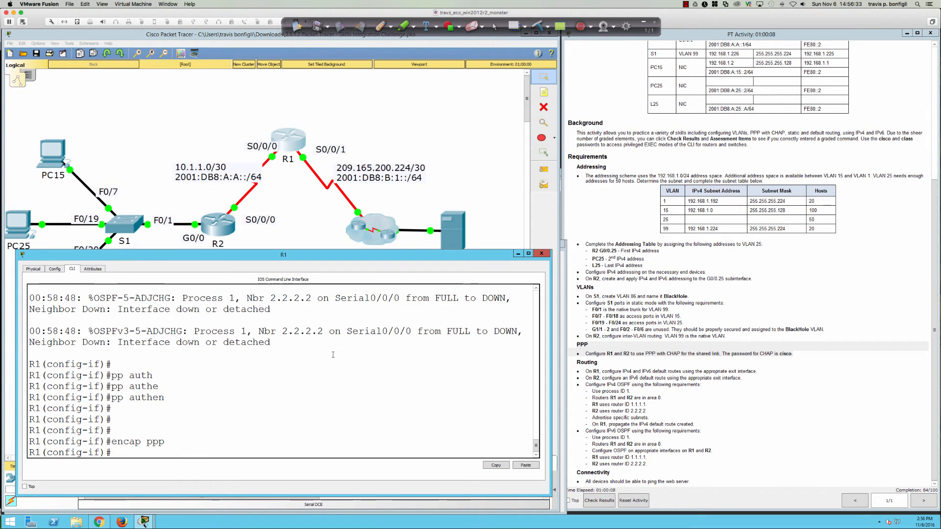
Step: Check R1's running configuration and enable PPP CHAP authentication on Serial0/0/0
{"action": "type", "text": "do sh run"}
{"action": "key", "text": "Return"}
{"action": "key", "text": "space"}
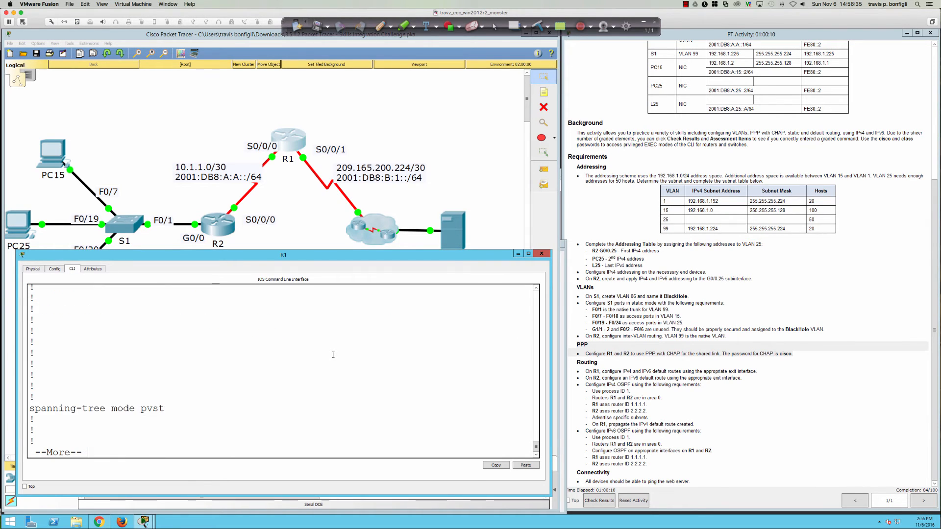
{"action": "key", "text": "space"}
{"action": "key", "text": "Return"}
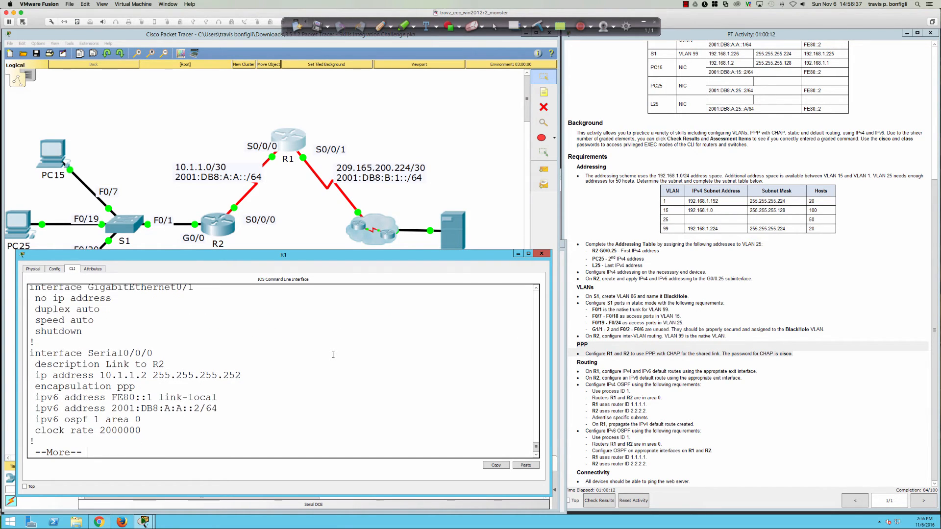
{"action": "type", "text": "q"}
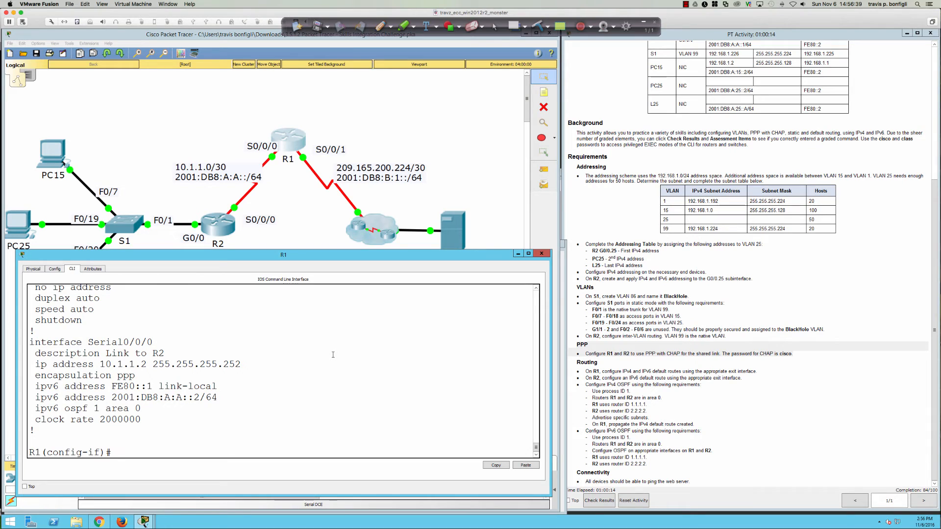
{"action": "type", "text": "ppp authen"}
{"action": "key", "text": "Tab"}
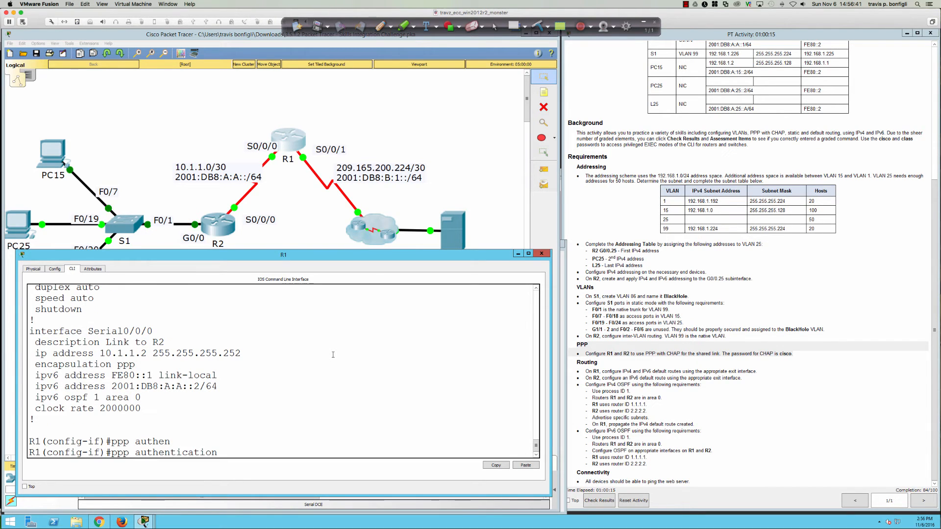
{"action": "type", "text": "chap"}
{"action": "key", "text": "Return"}
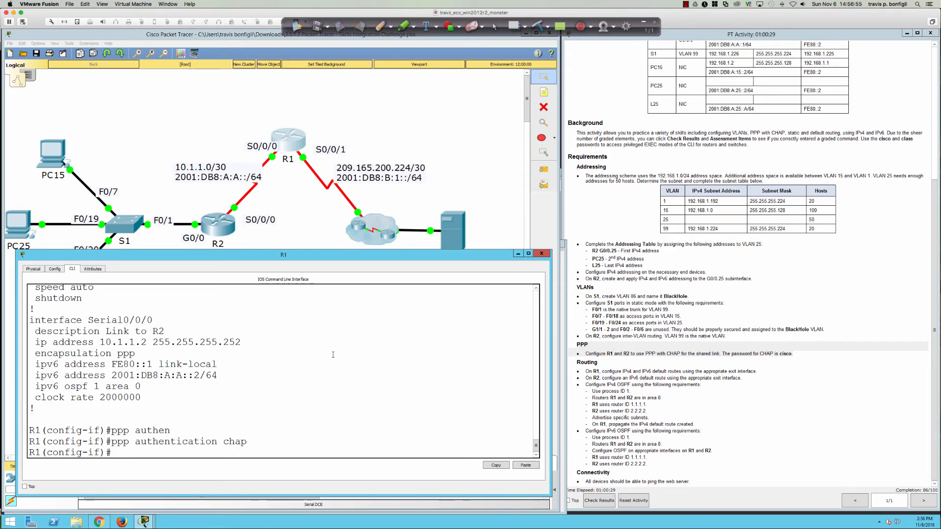
Step: Add a local username R2 with the shared CHAP password on R1
{"action": "type", "text": "xit"}
{"action": "key", "text": "Return"}
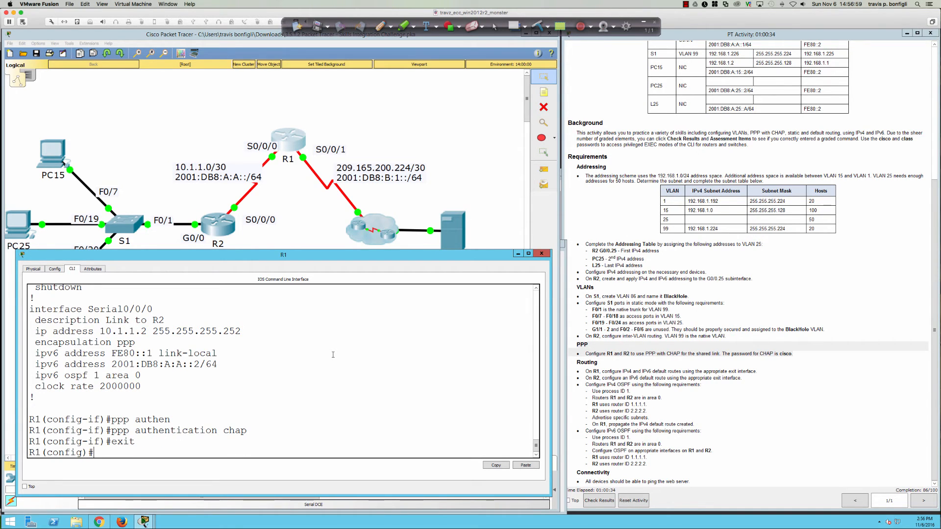
{"action": "type", "text": "username R"}
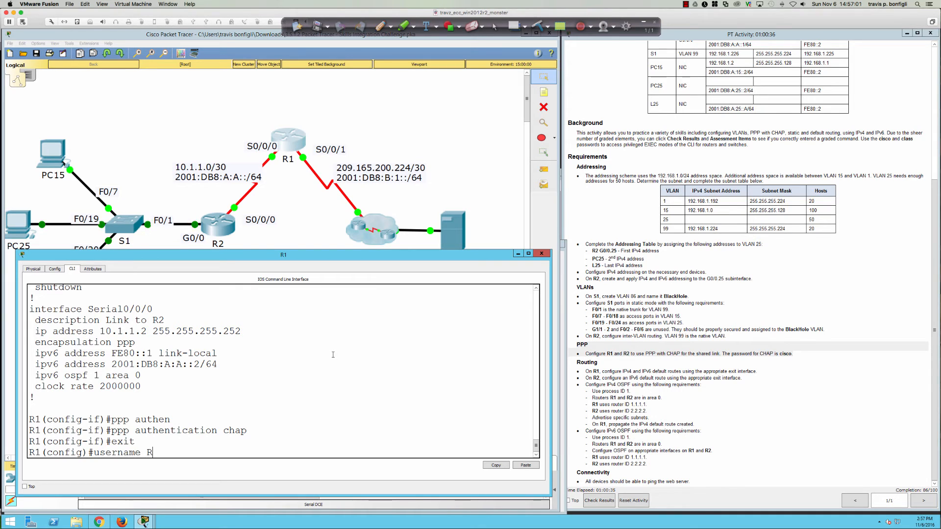
{"action": "type", "text": "2 password cisco"}
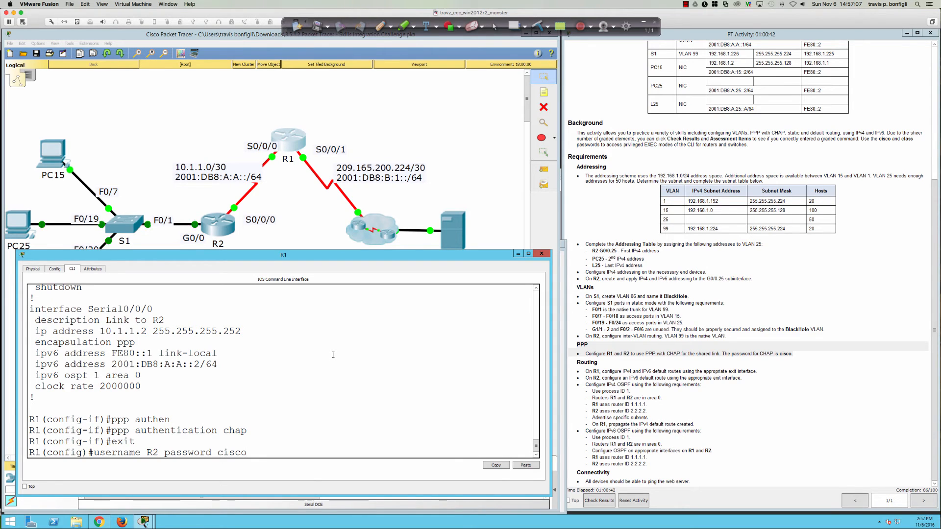
{"action": "key", "text": "Return"}
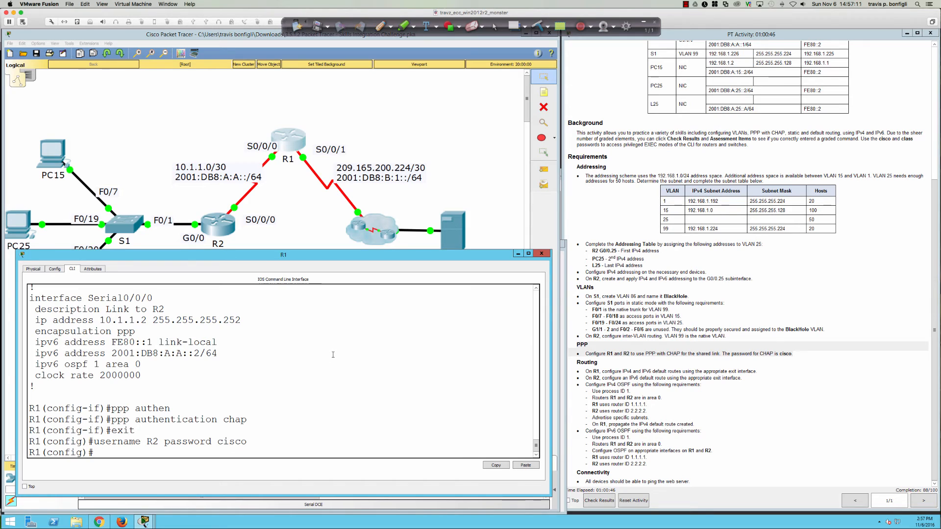
{"action": "key", "text": "Return"}
{"action": "key", "text": "Return"}
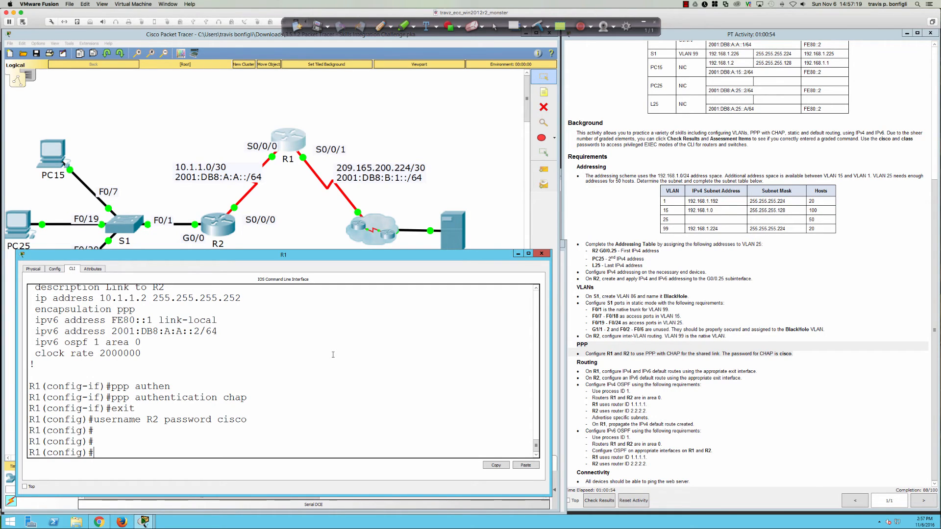
Step: On R2, set PPP encapsulation and CHAP authentication on Serial0/0/0
{"action": "left_click", "coordinate": [213, 219]}
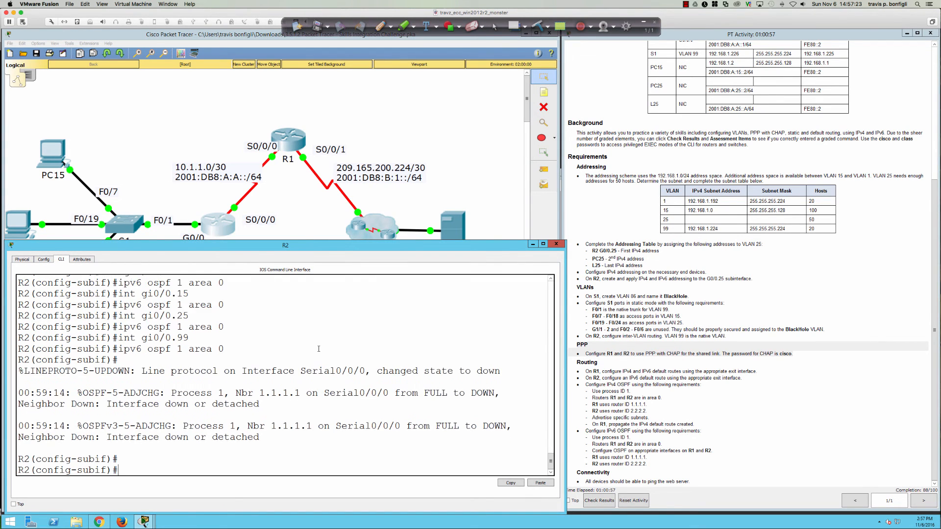
{"action": "key", "text": "Return"}
{"action": "key", "text": "Return"}
{"action": "key", "text": "Return"}
{"action": "key", "text": "Return"}
{"action": "type", "text": "exit"}
{"action": "key", "text": "Return"}
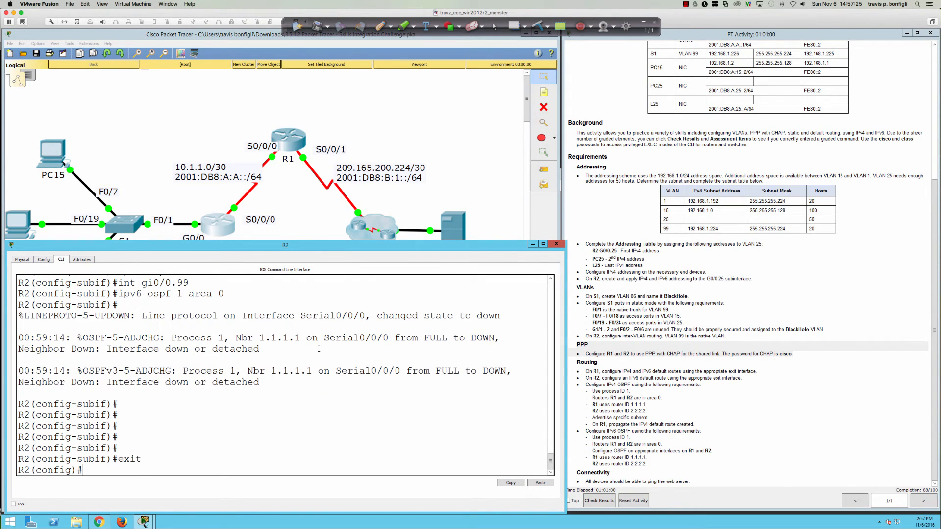
{"action": "type", "text": "nt s0/0/"}
{"action": "key", "text": "Return"}
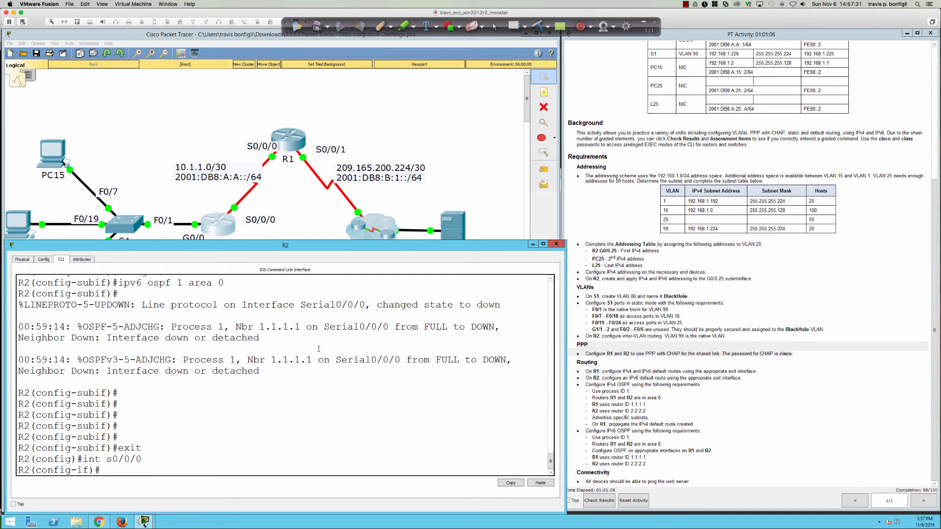
{"action": "type", "text": "encap ppp"}
{"action": "key", "text": "Return"}
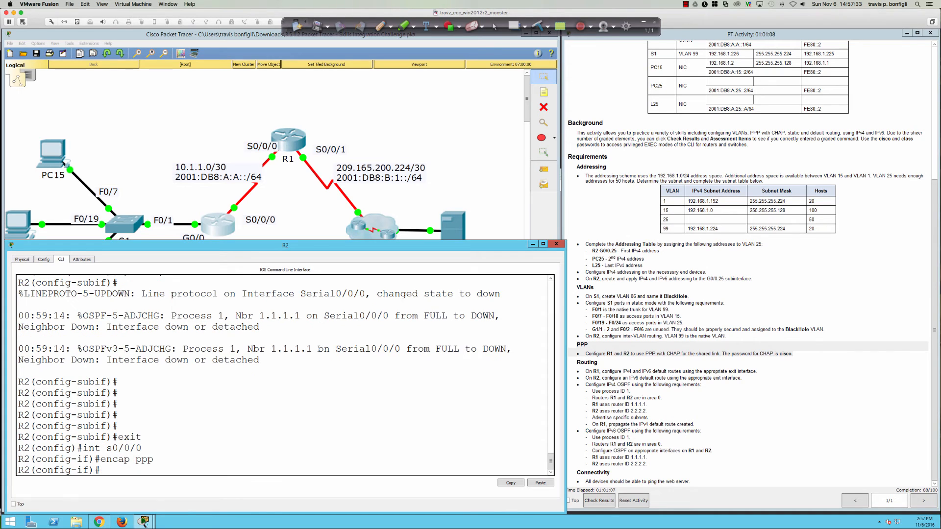
{"action": "type", "text": "ppp authentication chap"}
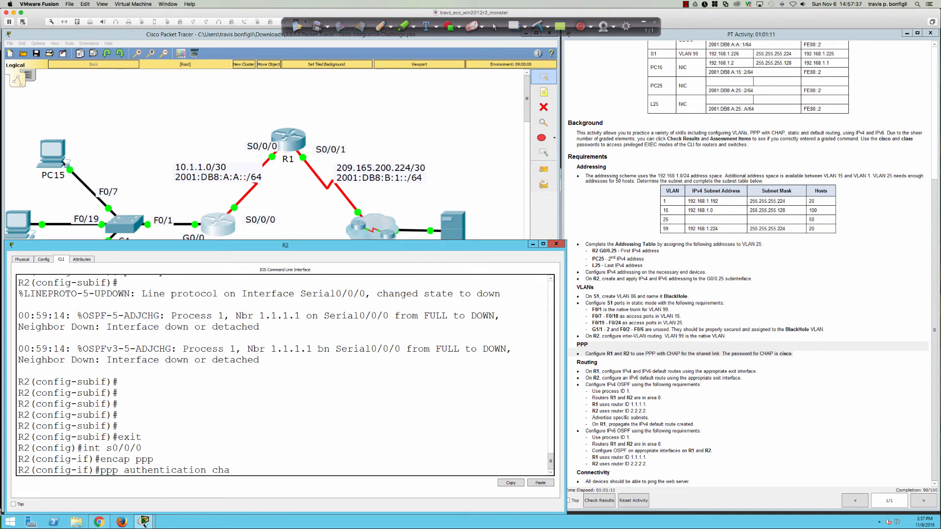
{"action": "key", "text": "Return"}
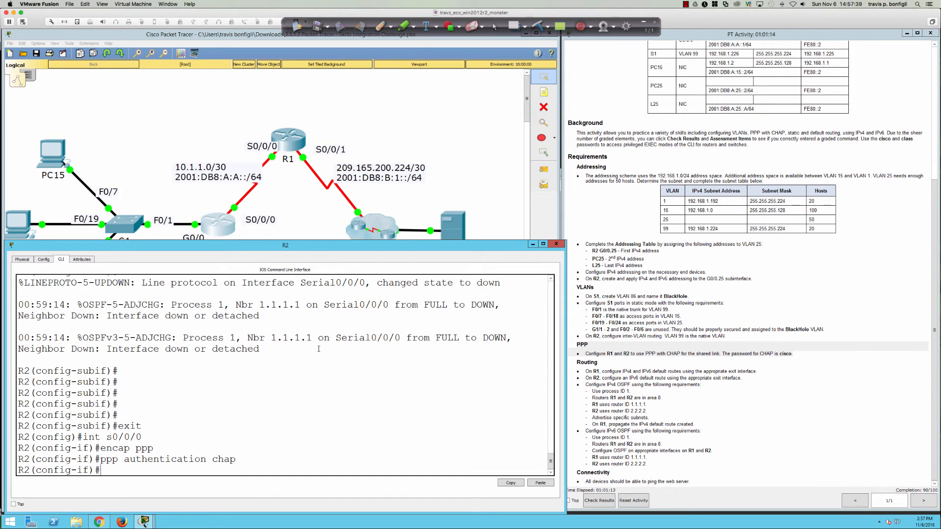
{"action": "type", "text": "exit"}
{"action": "key", "text": "Return"}
Step: Add mistaken username R3 entries on R2, one with a password and one with a secret
{"action": "type", "text": "username "}
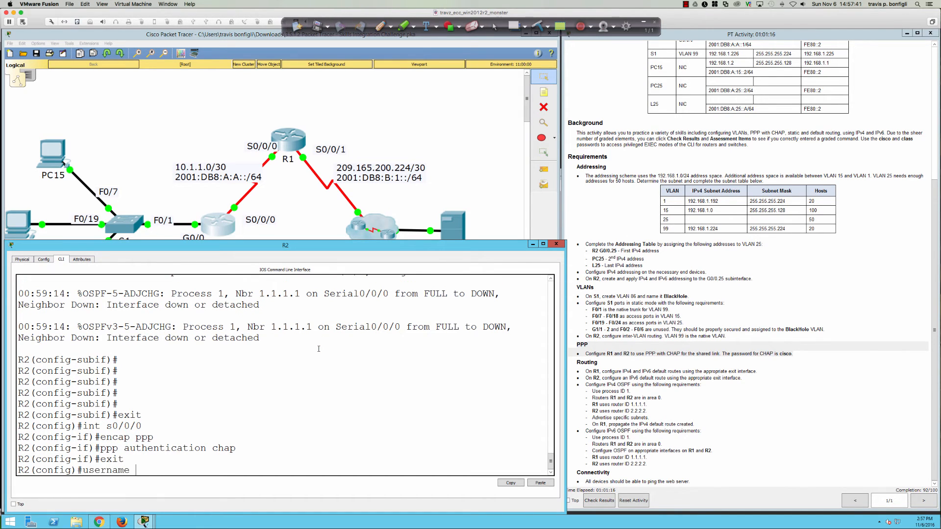
{"action": "type", "text": "R"}
{"action": "type", "text": "3 password cisco"}
{"action": "key", "text": "Return"}
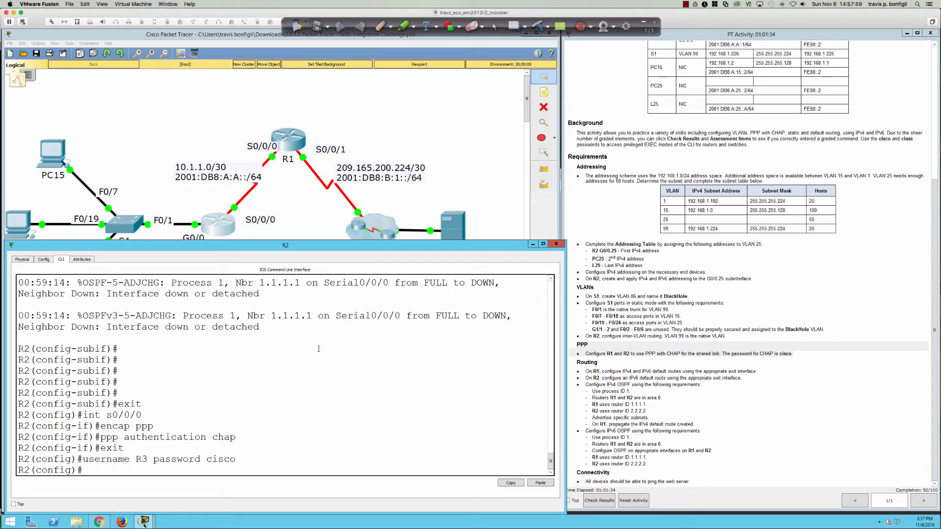
{"action": "key", "text": "Up"}
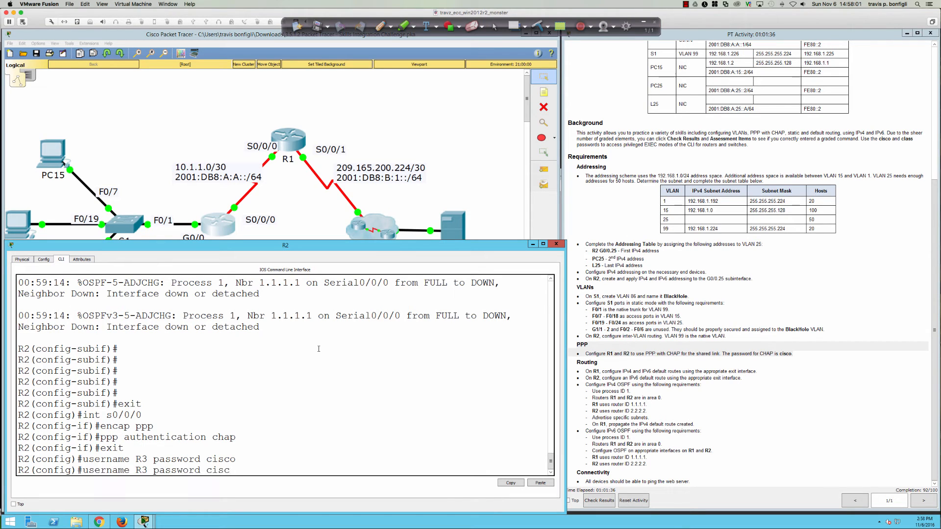
{"action": "key", "text": "BackSpace"}
{"action": "key", "text": "BackSpace"}
{"action": "key", "text": "BackSpace"}
{"action": "key", "text": "BackSpace"}
{"action": "key", "text": "BackSpace"}
{"action": "key", "text": "BackSpace"}
{"action": "key", "text": "BackSpace"}
{"action": "key", "text": "BackSpace"}
{"action": "key", "text": "BackSpace"}
{"action": "key", "text": "BackSpace"}
{"action": "key", "text": "BackSpace"}
{"action": "key", "text": "BackSpace"}
{"action": "key", "text": "BackSpace"}
{"action": "key", "text": "BackSpace"}
{"action": "key", "text": "BackSpace"}
{"action": "type", "text": "r"}
{"action": "key", "text": "BackSpace"}
{"action": "type", "text": "3 secret cisco"}
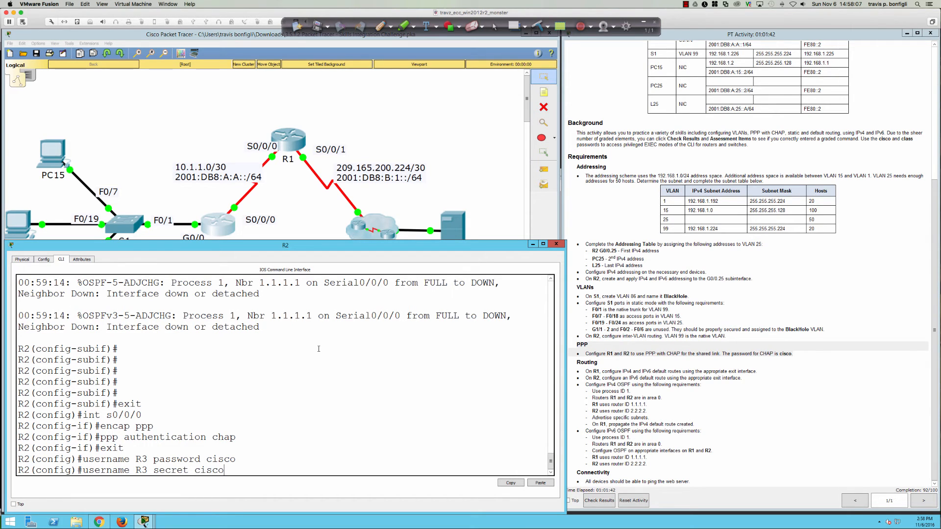
{"action": "key", "text": "Return"}
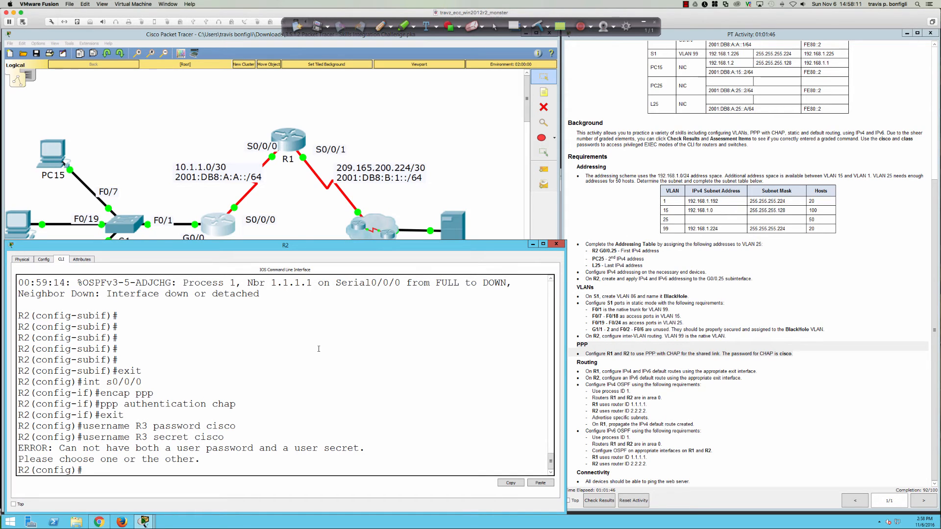
Step: Remove the R3 password entry, re-enter the R3 secret entry, then delete it too
{"action": "key", "text": "Up"}
{"action": "key", "text": "Up"}
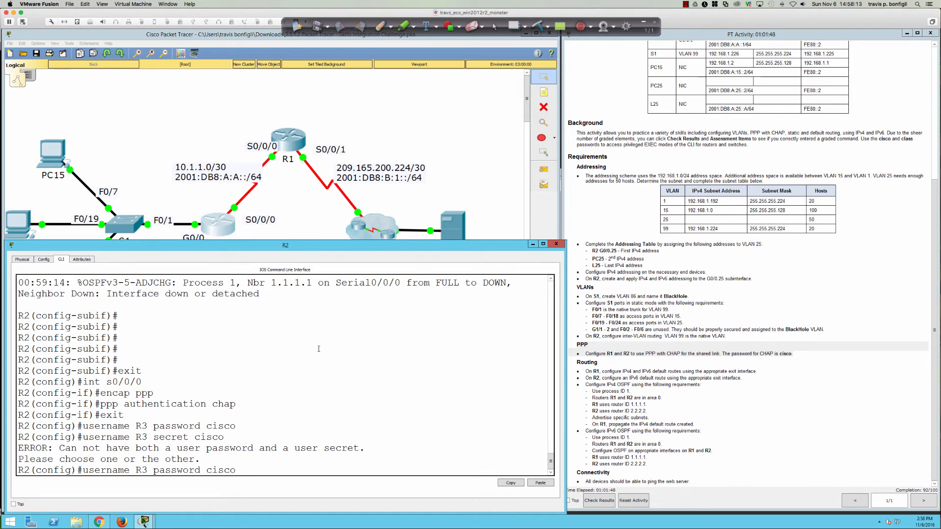
{"action": "key", "text": "ctrl+a"}
{"action": "type", "text": "no"}
{"action": "key", "text": "Return"}
{"action": "key", "text": "Return"}
{"action": "key", "text": "Return"}
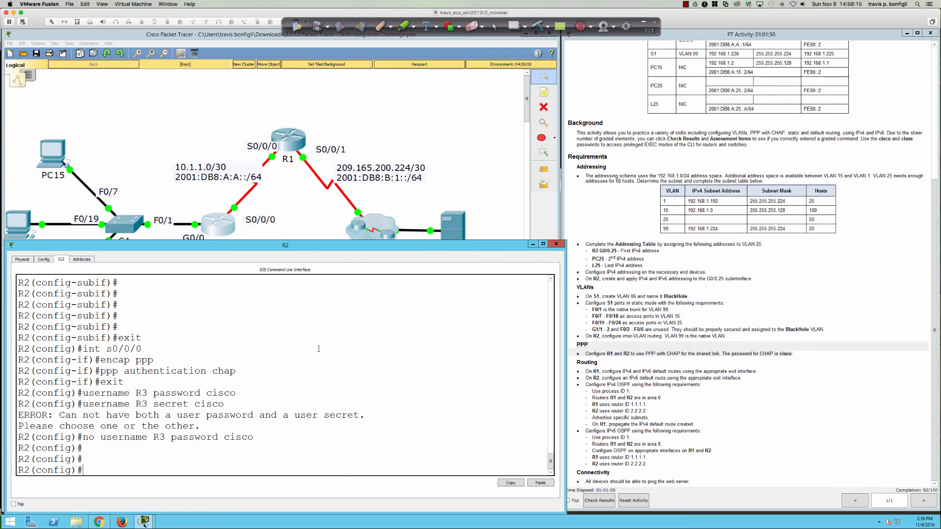
{"action": "type", "text": "usernmae"}
{"action": "key", "text": "BackSpace"}
{"action": "key", "text": "BackSpace"}
{"action": "key", "text": "BackSpace"}
{"action": "type", "text": "ame "}
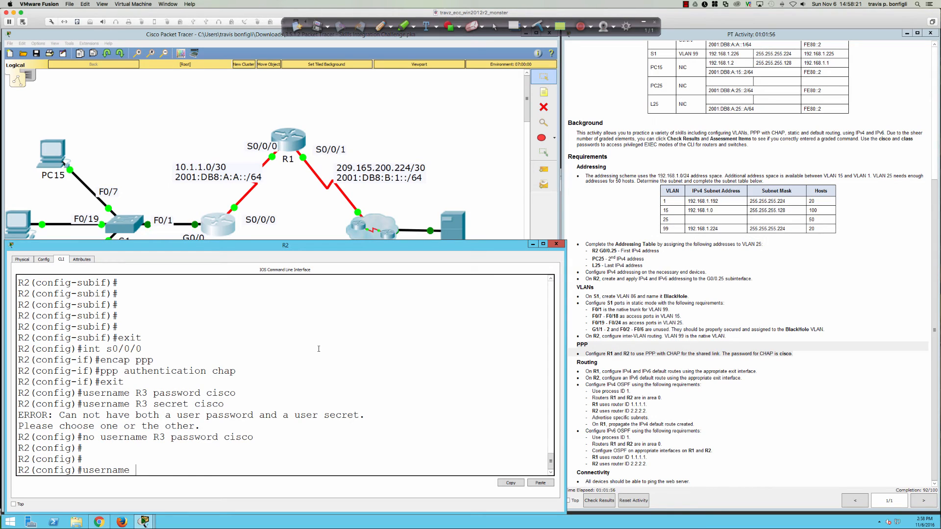
{"action": "type", "text": "R3 secret"}
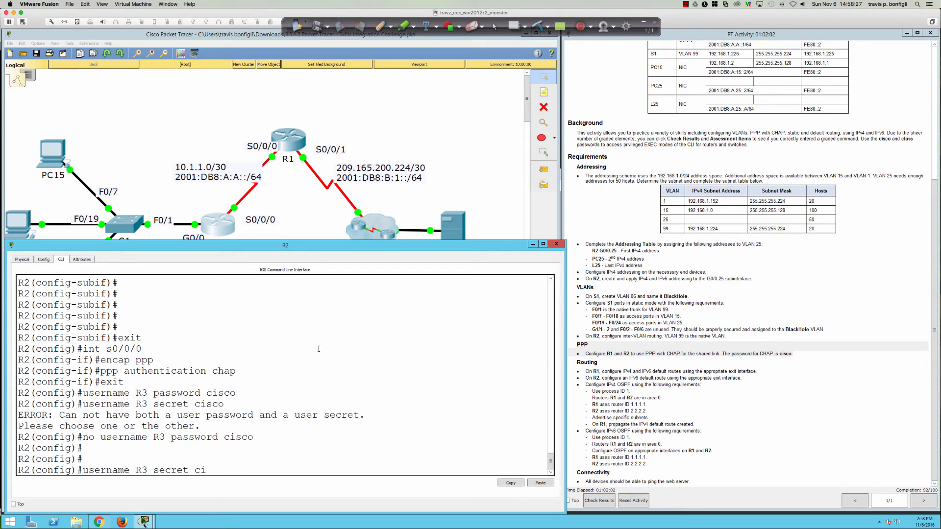
{"action": "type", "text": " cisco"}
{"action": "key", "text": "Return"}
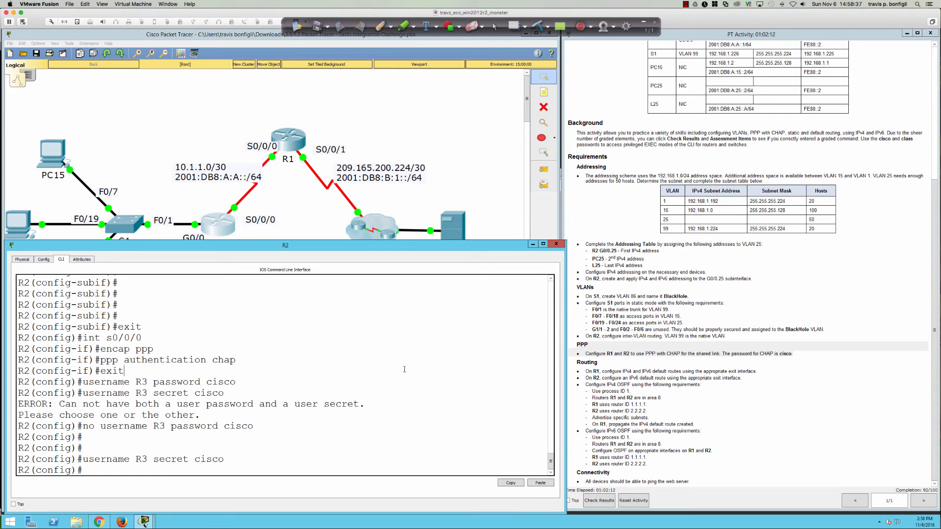
{"action": "key", "text": "Up"}
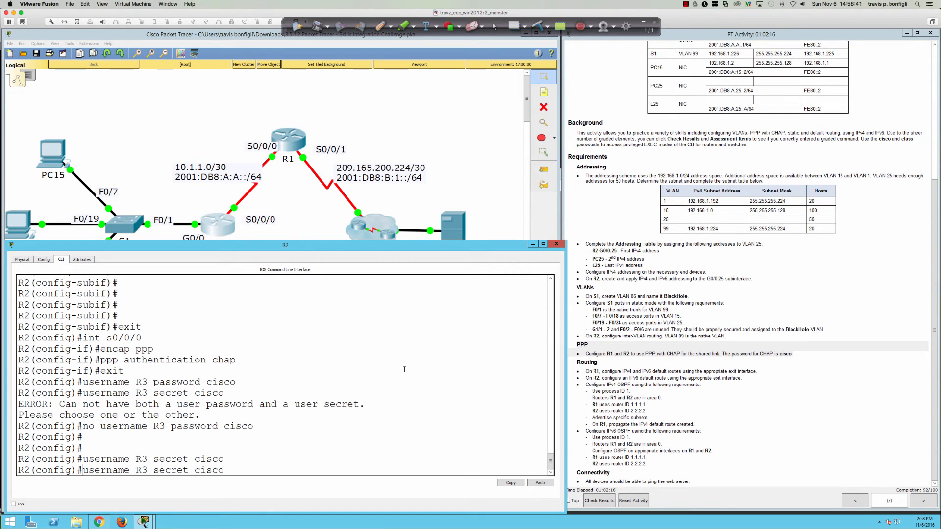
{"action": "key", "text": "ctrl+a"}
{"action": "type", "text": "no"}
{"action": "key", "text": "Return"}
Step: Create a username R1 secret entry with the shared CHAP password on R2
{"action": "key", "text": "Up"}
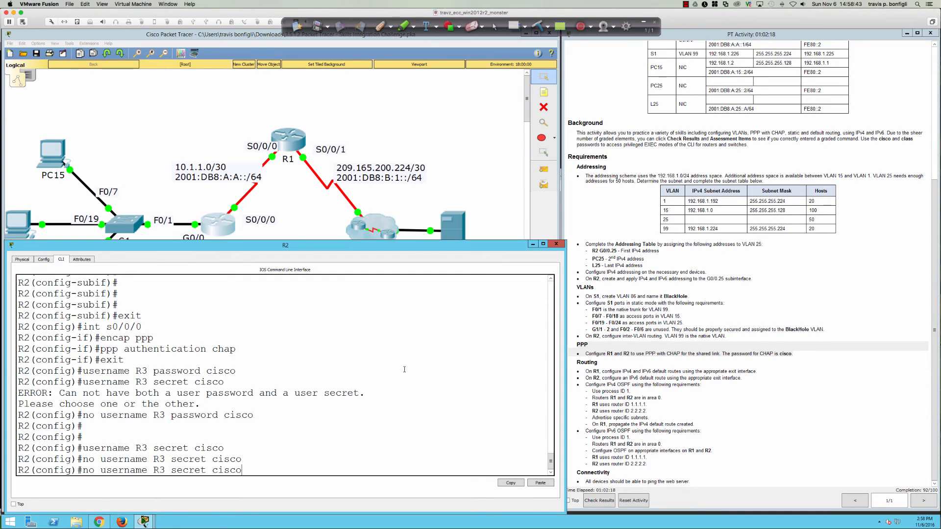
{"action": "key", "text": "Up"}
{"action": "key", "text": "Left"}
{"action": "key", "text": "Left"}
{"action": "key", "text": "Left"}
{"action": "key", "text": "Left"}
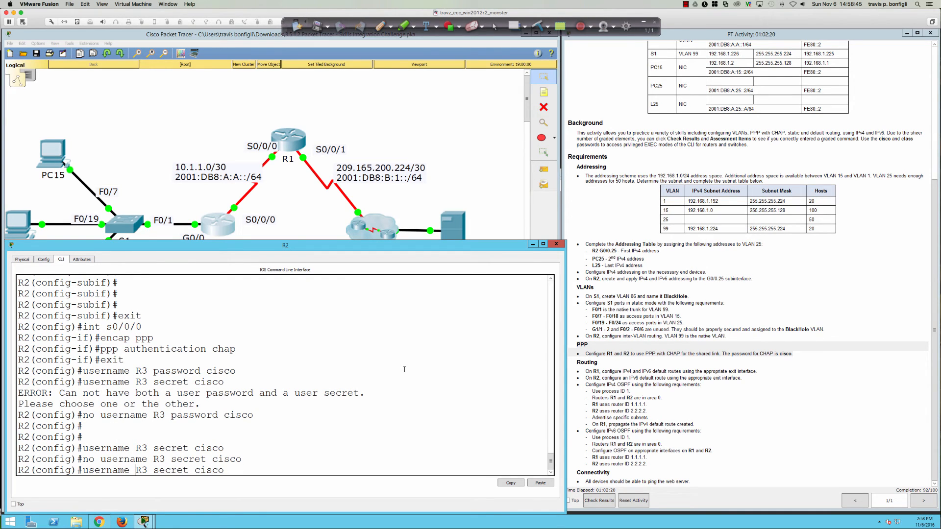
{"action": "key", "text": "Delete"}
{"action": "key", "text": "Delete"}
{"action": "type", "text": "R1"}
{"action": "key", "text": "Return"}
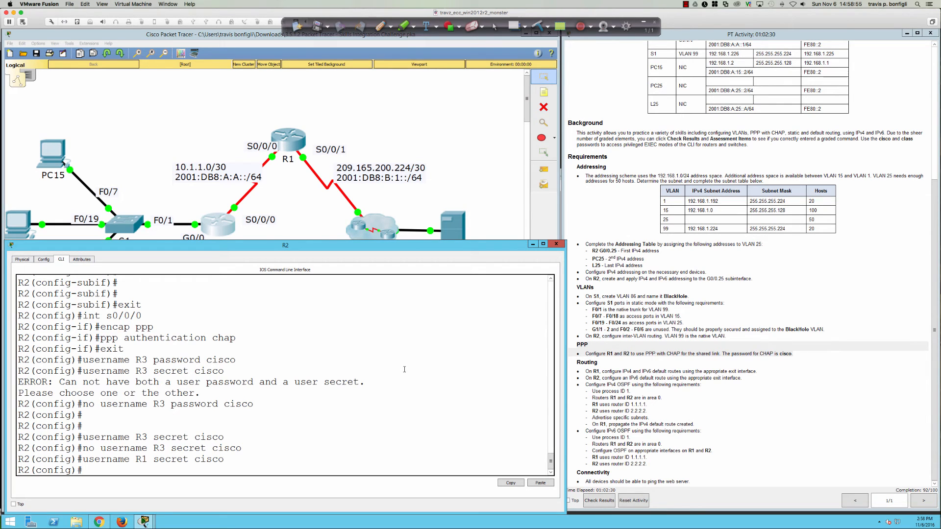
{"action": "key", "text": "Return"}
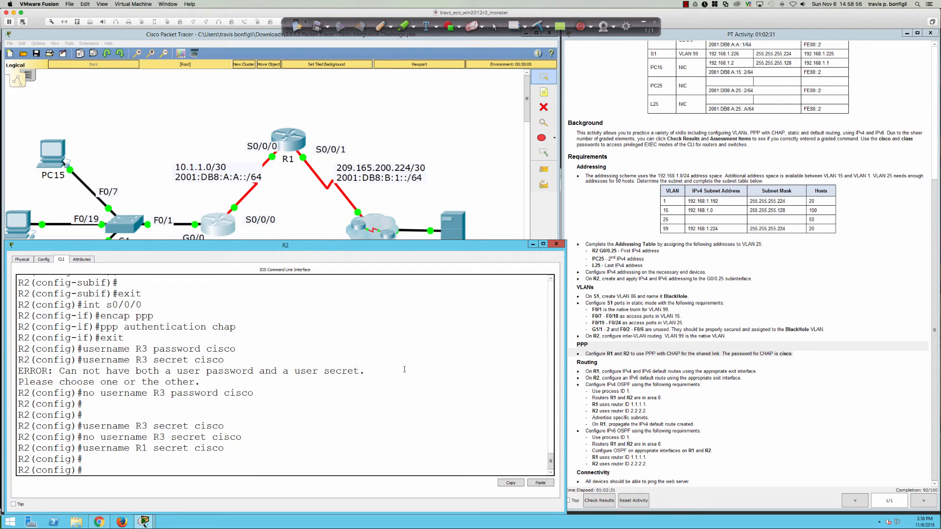
Step: On R1, replace the username R2 password entry with a username R2 secret entry
{"action": "left_click", "coordinate": [283, 136]}
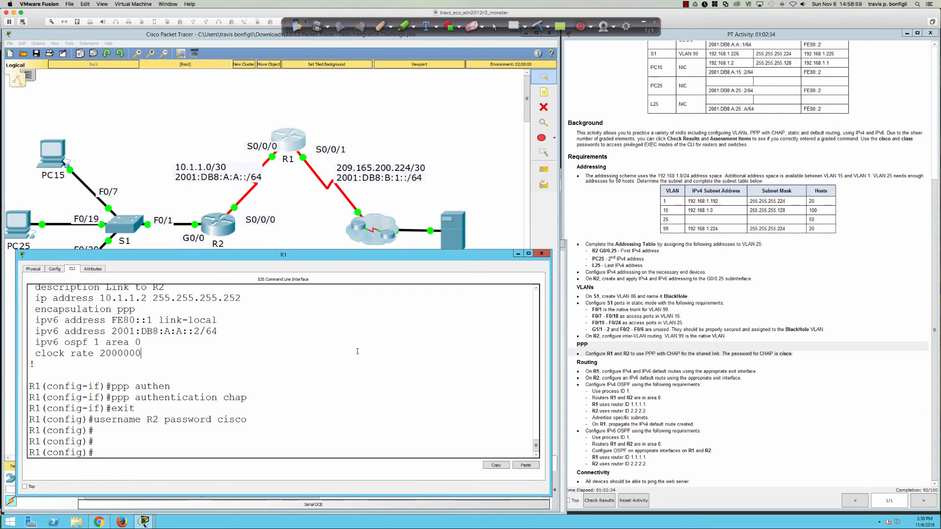
{"action": "key", "text": "Return"}
{"action": "key", "text": "Return"}
{"action": "key", "text": "Return"}
{"action": "key", "text": "Up"}
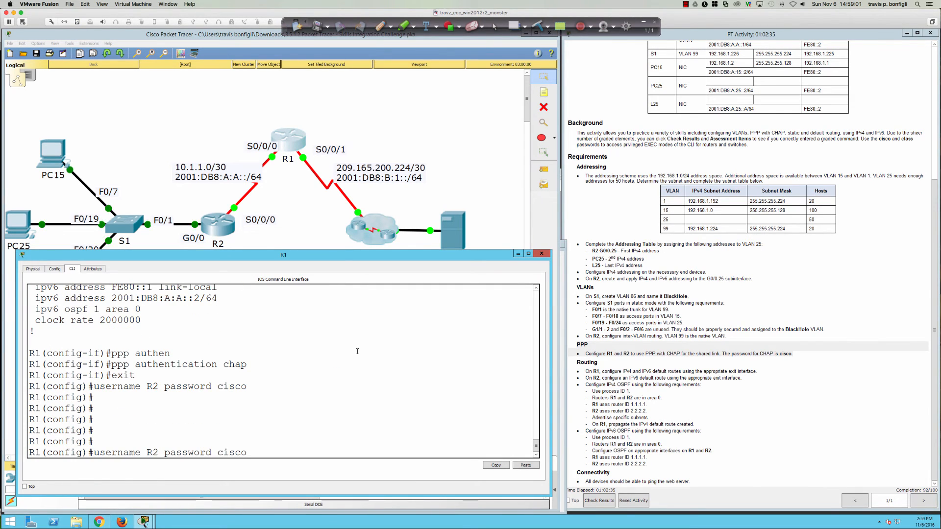
{"action": "key", "text": "ctrl+a"}
{"action": "type", "text": "no"}
{"action": "key", "text": "Return"}
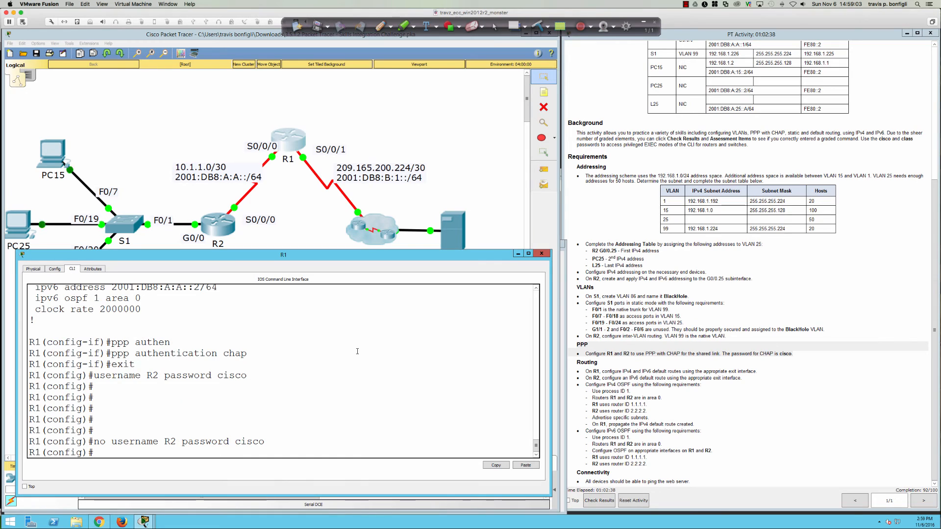
{"action": "type", "text": "usern"}
{"action": "key", "text": "Tab"}
{"action": "type", "text": "R"}
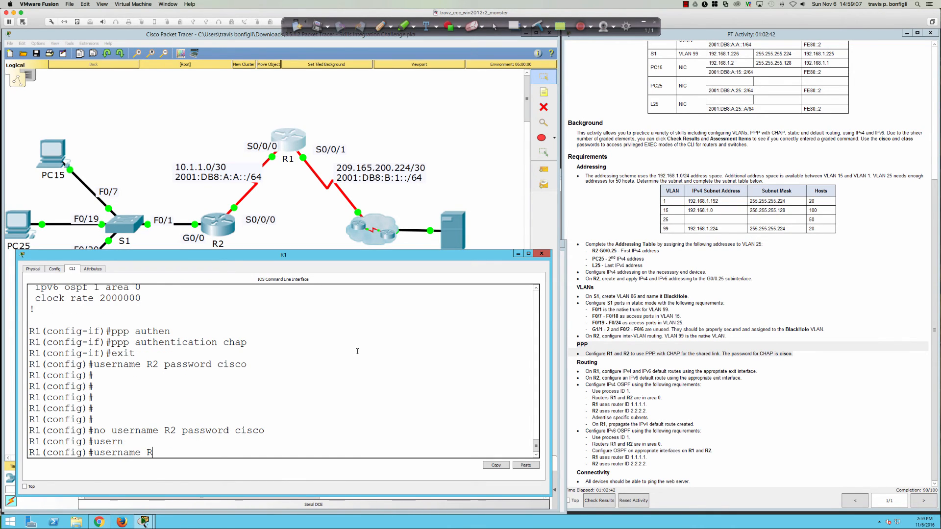
{"action": "type", "text": "2 secret cisco"}
{"action": "key", "text": "Return"}
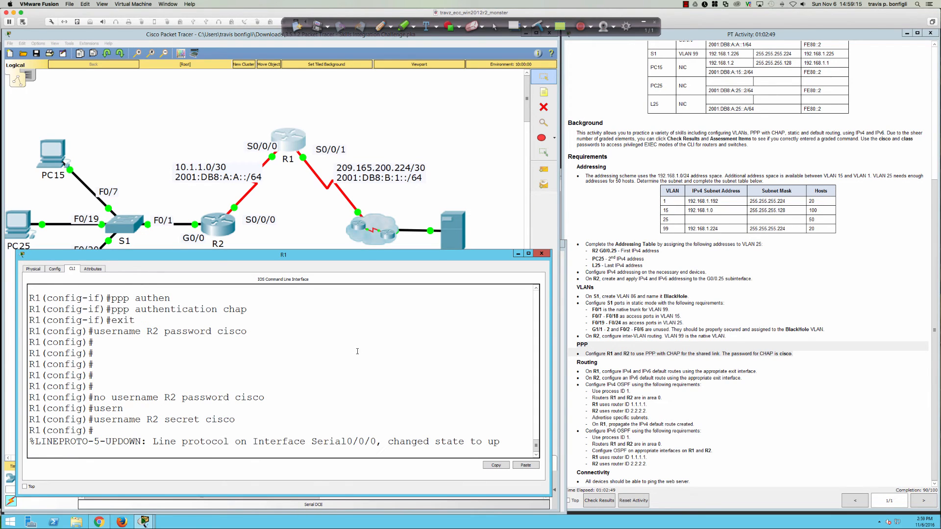
Step: Remove R1's R2 secret entry and restore the password-based username R2 entry
{"action": "key", "text": "Return"}
{"action": "key", "text": "Return"}
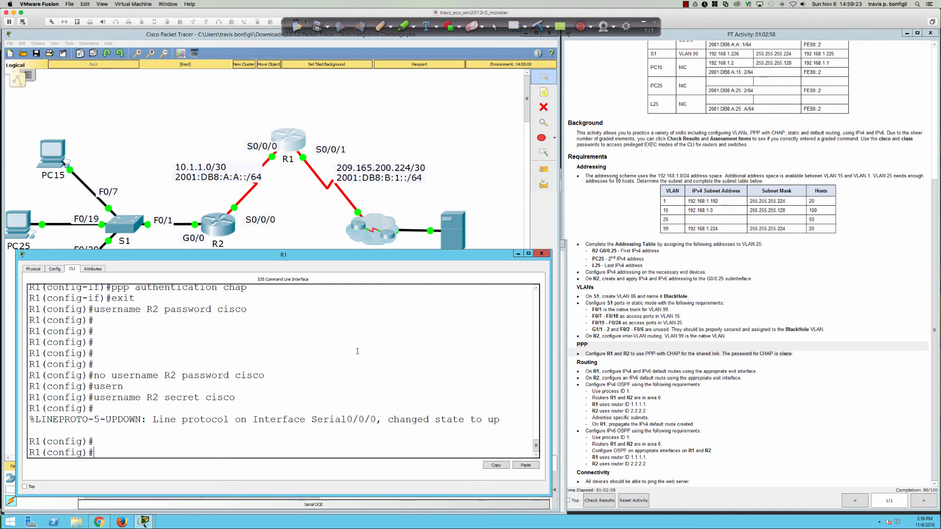
{"action": "key", "text": "Return"}
{"action": "key", "text": "Return"}
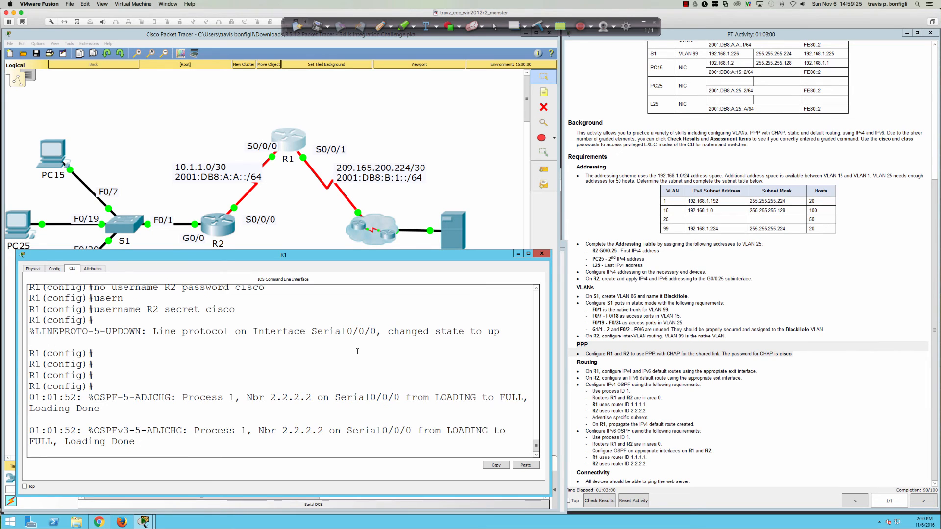
{"action": "key", "text": "Return"}
{"action": "key", "text": "Return"}
{"action": "key", "text": "Return"}
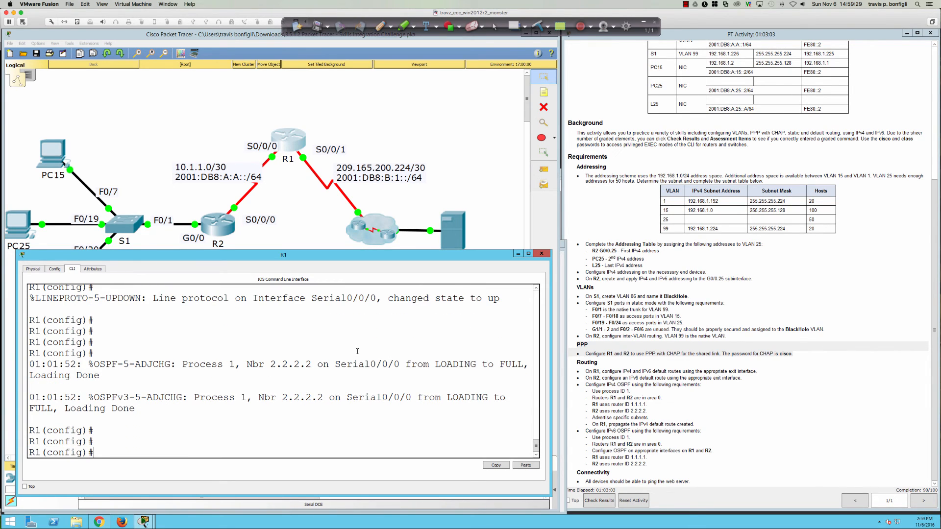
{"action": "type", "text": "no username R2 password cisco"}
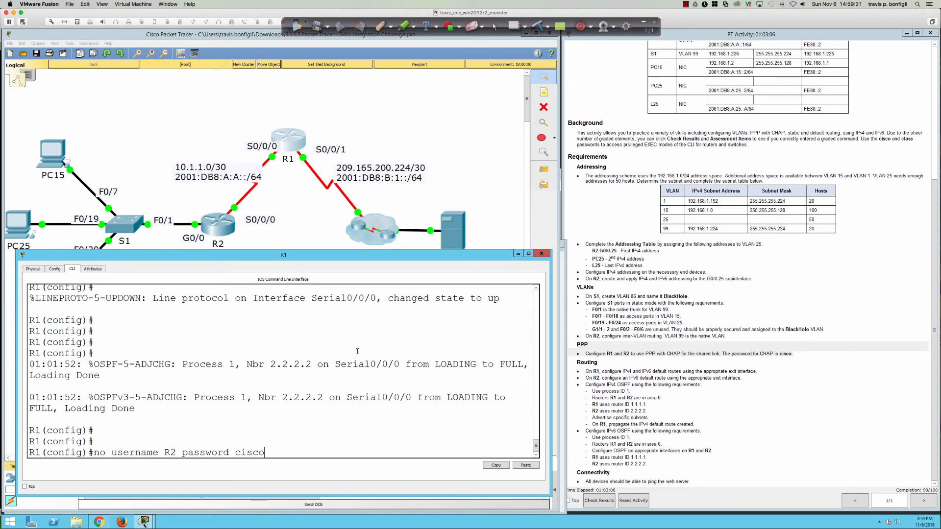
{"action": "key", "text": "Up"}
{"action": "key", "text": "ctrl+a"}
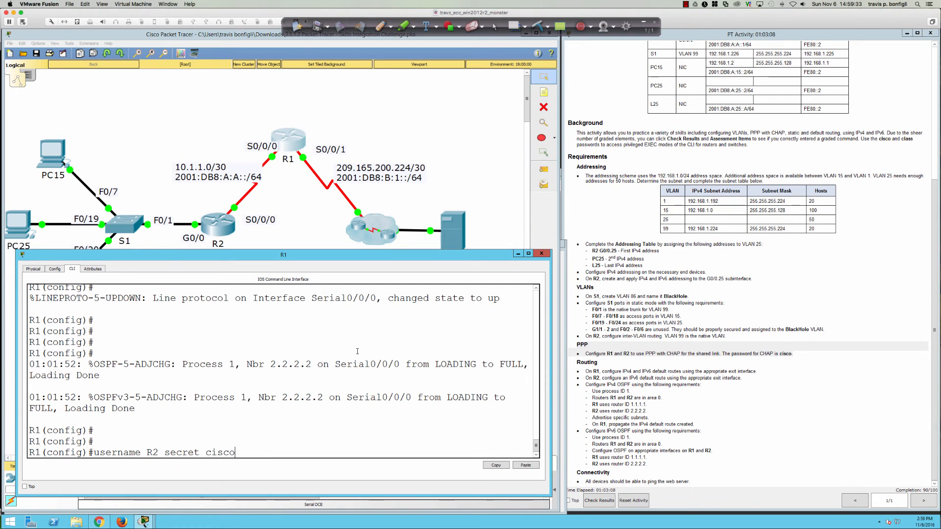
{"action": "type", "text": "no"}
{"action": "key", "text": "Return"}
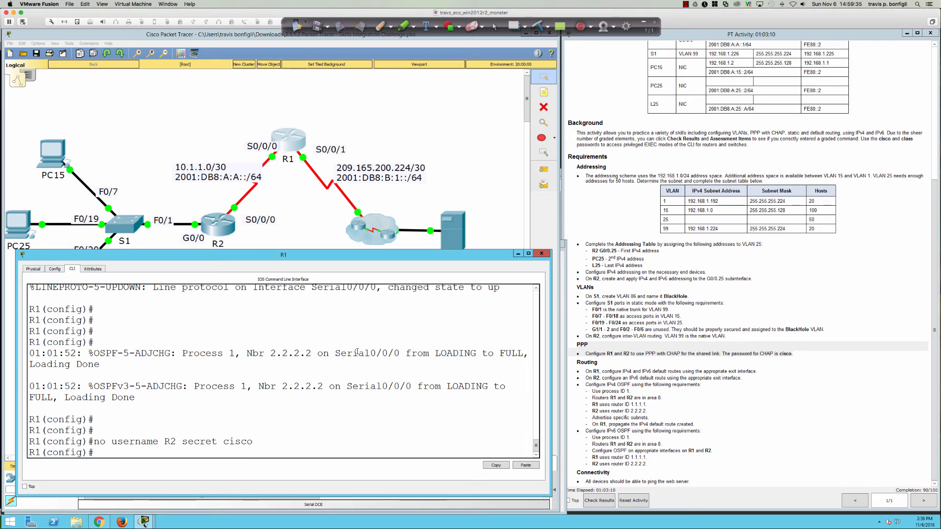
{"action": "key", "text": "Return"}
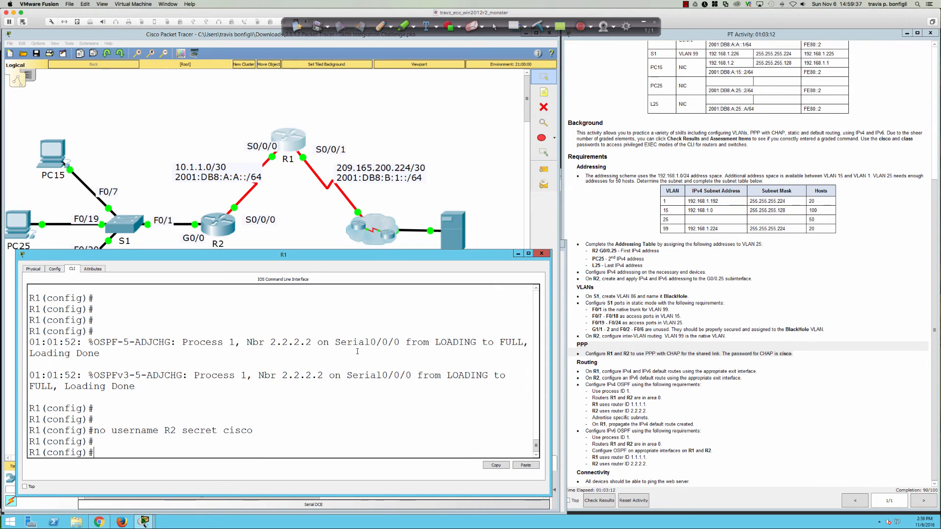
{"action": "key", "text": "Return"}
{"action": "key", "text": "Up"}
{"action": "key", "text": "Up"}
{"action": "key", "text": "Up"}
{"action": "key", "text": "Up"}
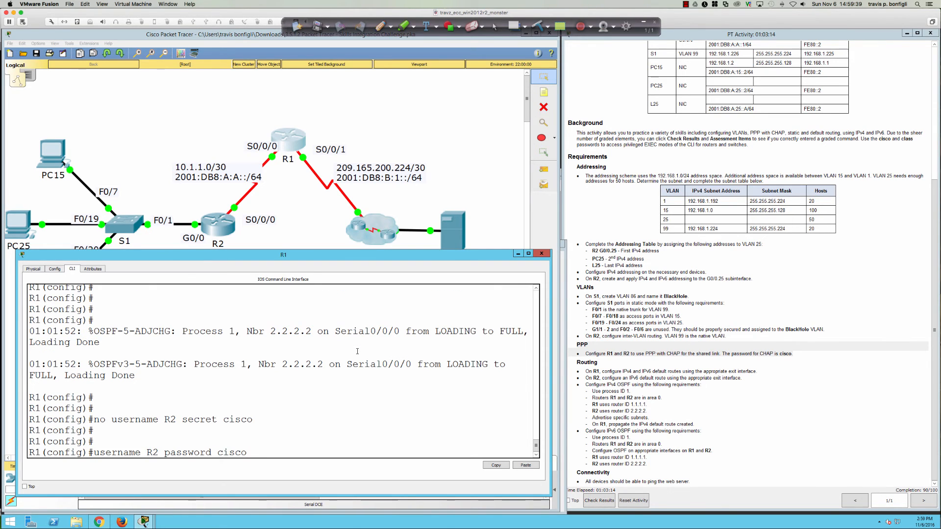
{"action": "key", "text": "Return"}
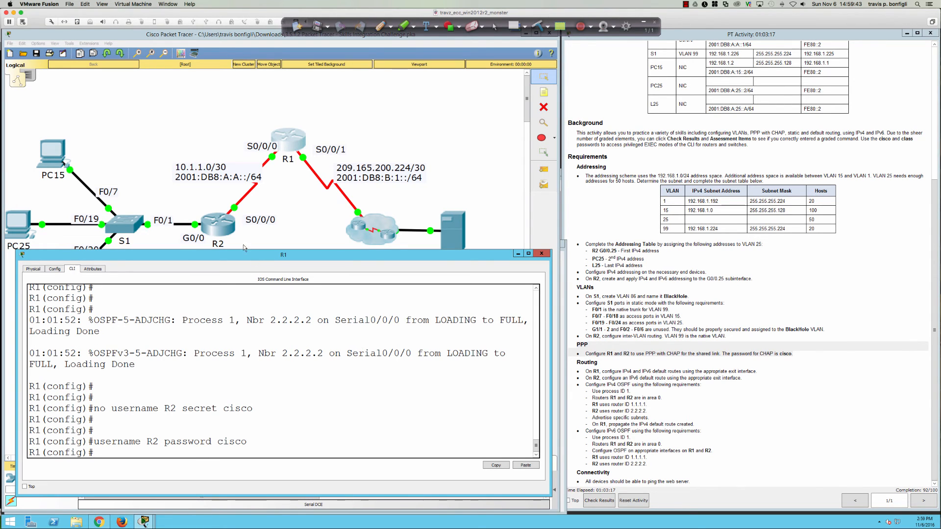
Step: On R2, remove the username R1 secret entry
{"action": "left_click", "coordinate": [226, 233]}
{"action": "key", "text": "Return"}
{"action": "key", "text": "Return"}
{"action": "key", "text": "Return"}
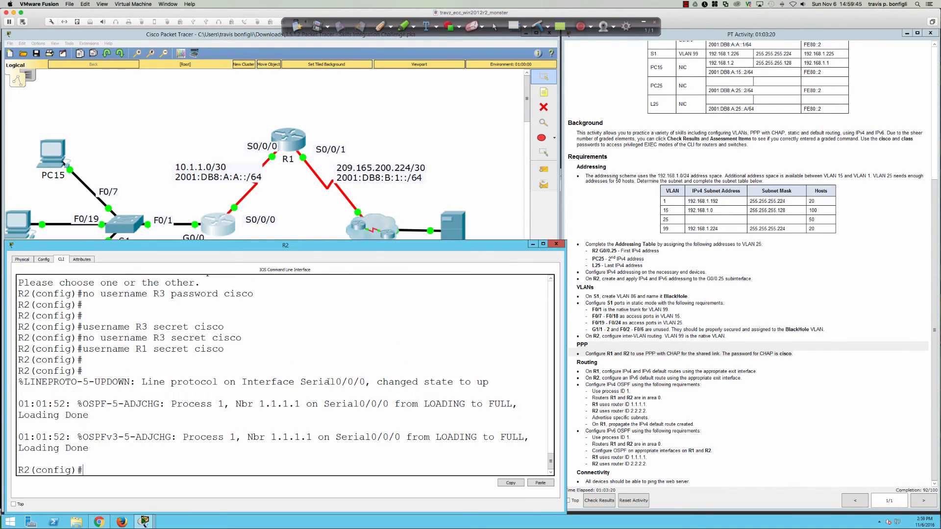
{"action": "key", "text": "Up"}
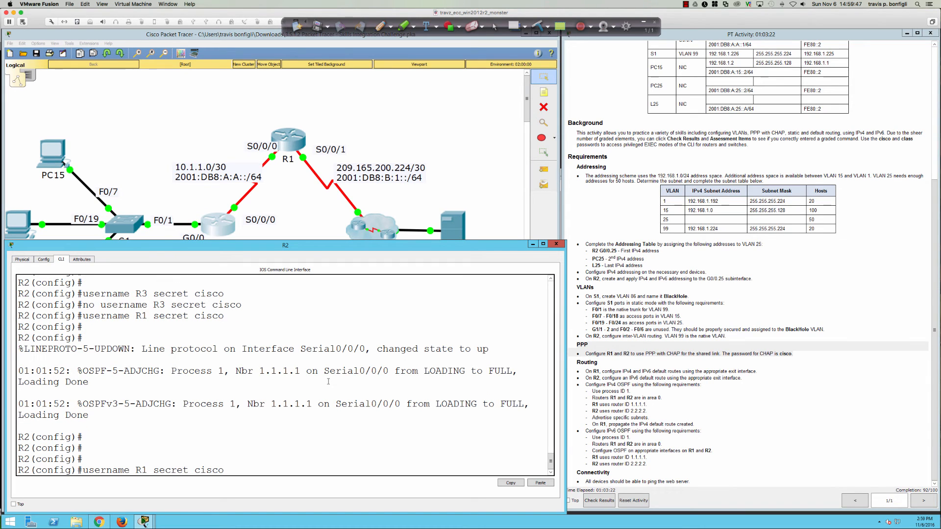
{"action": "key", "text": "ctrl+a"}
{"action": "type", "text": "no"}
{"action": "key", "text": "Return"}
Step: Add username R1 on R2 as a password entry instead of a secret
{"action": "key", "text": "Up"}
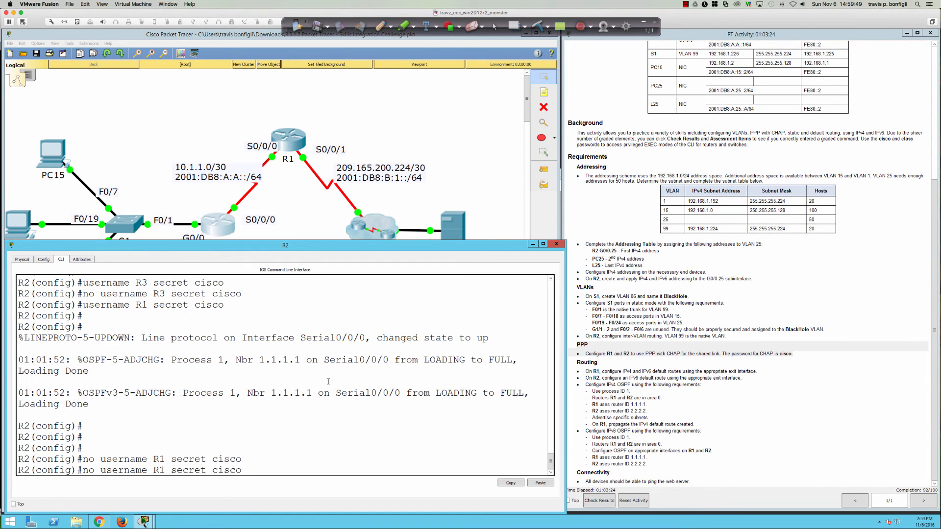
{"action": "key", "text": "Up"}
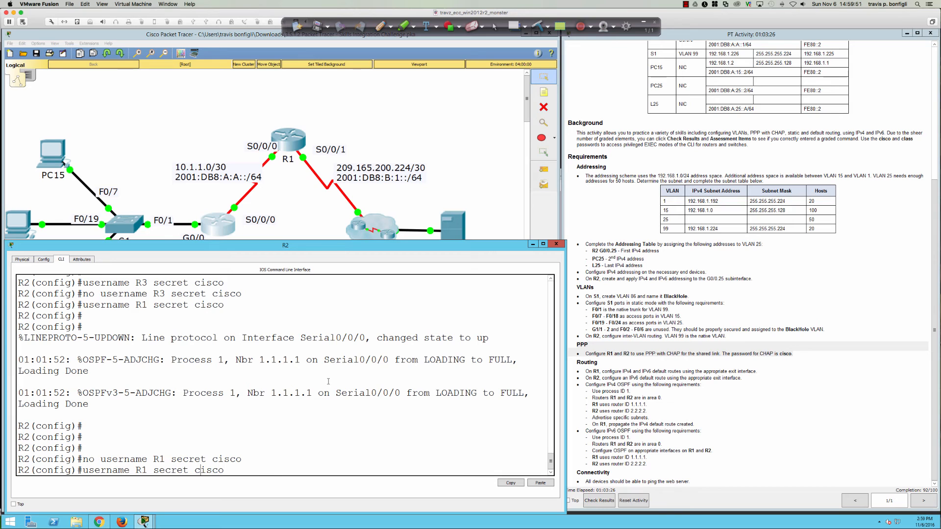
{"action": "key", "text": "Left"}
{"action": "key", "text": "Left"}
{"action": "key", "text": "Left"}
{"action": "key", "text": "Left"}
{"action": "key", "text": "Left"}
{"action": "key", "text": "Left"}
{"action": "key", "text": "BackSpace"}
{"action": "key", "text": "BackSpace"}
{"action": "key", "text": "BackSpace"}
{"action": "key", "text": "BackSpace"}
{"action": "key", "text": "BackSpace"}
{"action": "key", "text": "BackSpace"}
{"action": "type", "text": "password"}
{"action": "key", "text": "Return"}
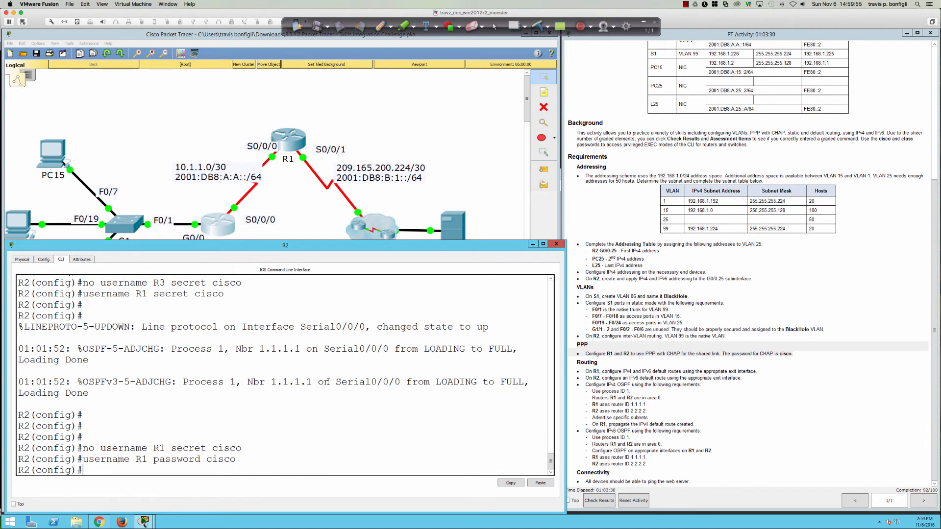
{"action": "key", "text": "Return"}
{"action": "key", "text": "Return"}
{"action": "key", "text": "Return"}
{"action": "key", "text": "Return"}
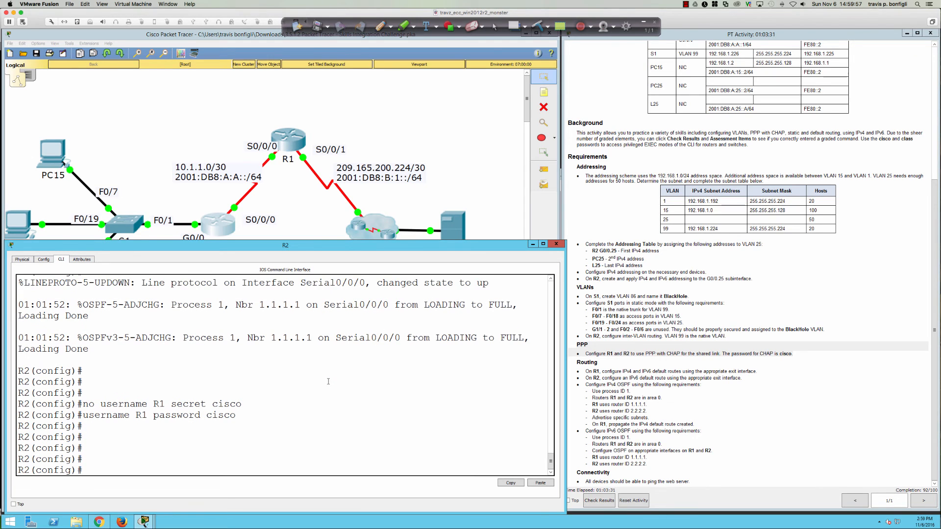
{"action": "type", "text": "do sh ip ospf neigh"}
Step: Verify R2's FULL neighbor 1.1.1.1 and O*E2 default route via 10.1.1.2, then check results
{"action": "key", "text": "Return"}
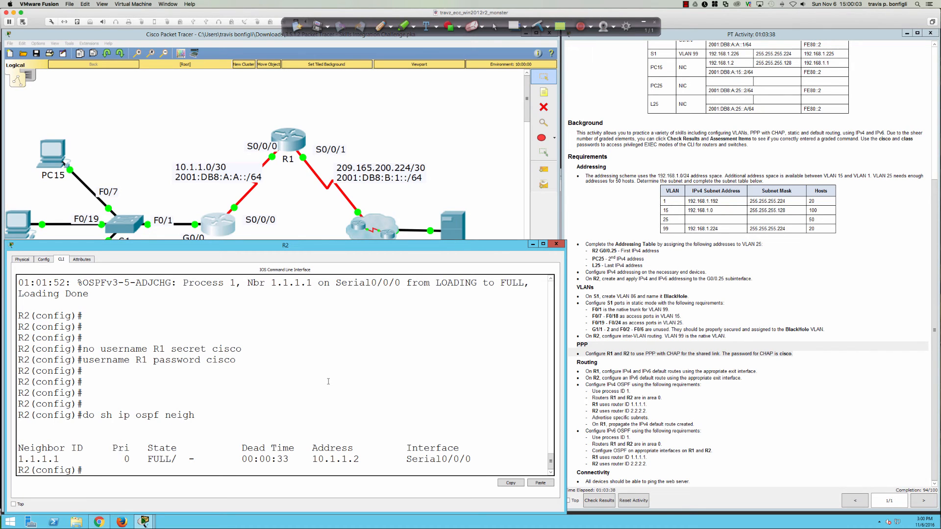
{"action": "type", "text": "do sh ip route"}
{"action": "key", "text": "Return"}
{"action": "key", "text": "space"}
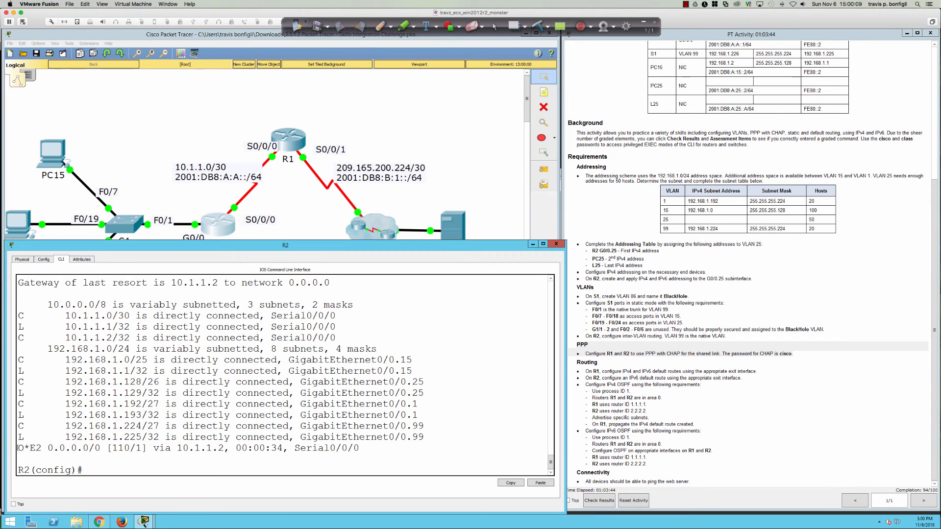
{"action": "left_click_drag", "start_coordinate": [18, 448], "coordinate": [361, 450]}
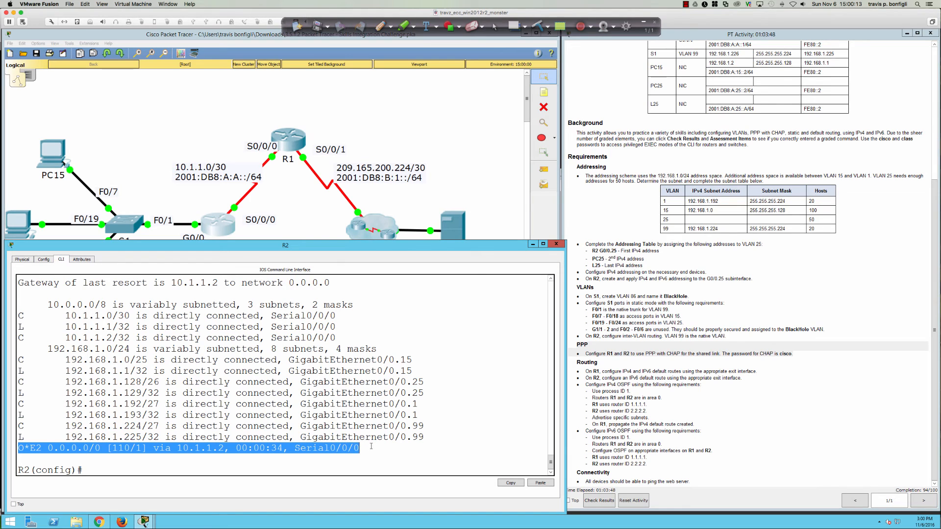
{"action": "left_click", "coordinate": [404, 451]}
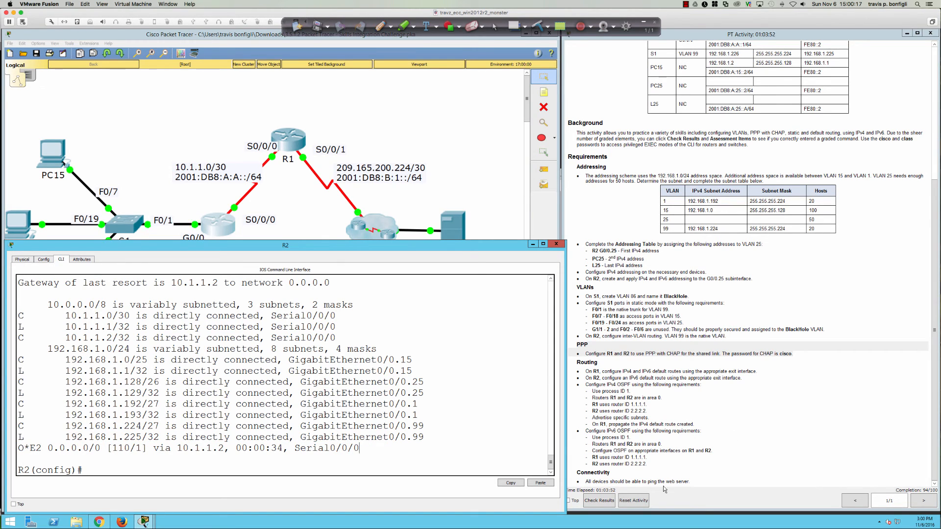
{"action": "left_click", "coordinate": [600, 501]}
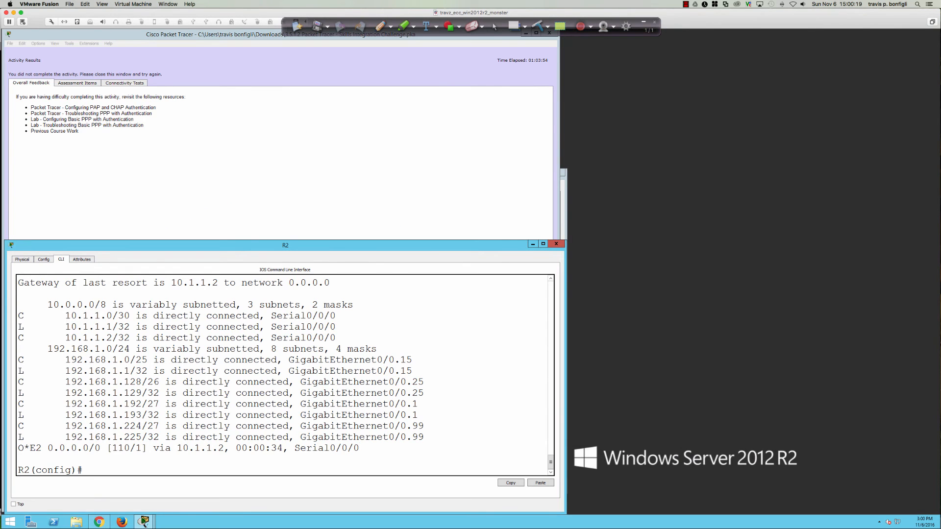
Step: Review the Assessment Items list, noting L25's default gateway and S1's dynamic-mode ports marked incorrect
{"action": "left_click", "coordinate": [71, 84]}
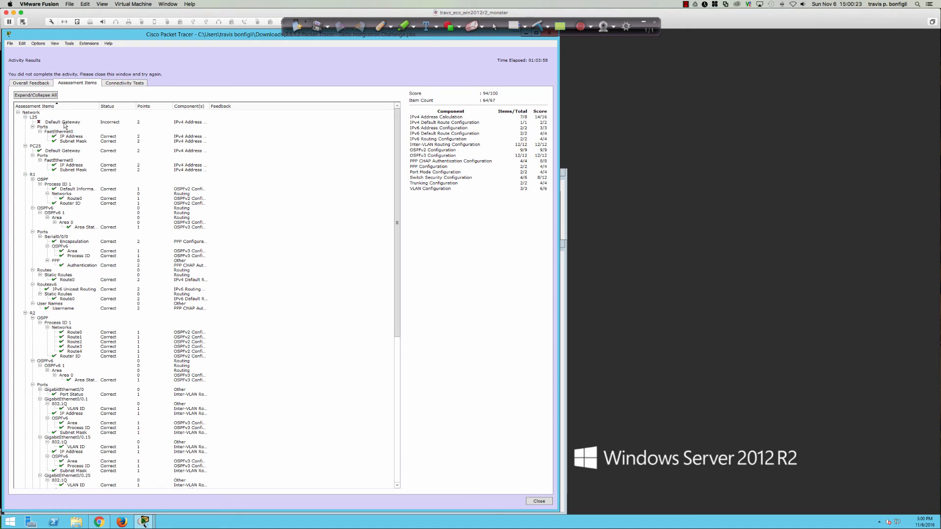
{"action": "scroll", "coordinate": [108, 176], "scroll_direction": "down", "scroll_amount": 8}
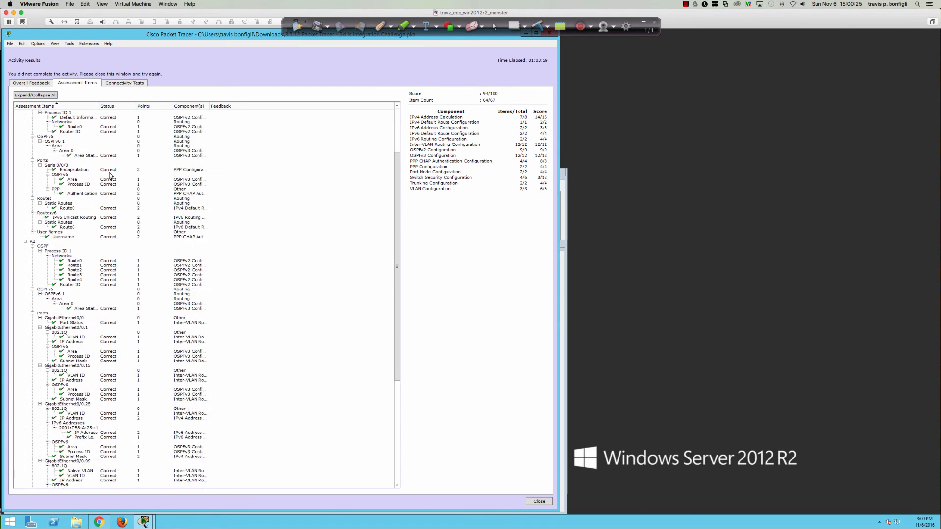
{"action": "scroll", "coordinate": [109, 176], "scroll_direction": "down", "scroll_amount": 9}
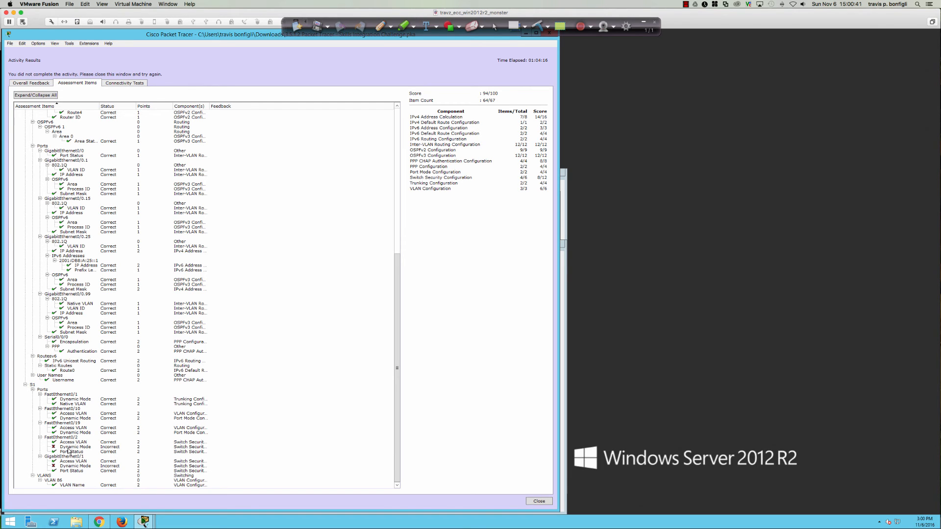
Step: Show the Overall Feedback page listing the suggested PPP resources
{"action": "scroll", "coordinate": [69, 451], "scroll_direction": "up", "scroll_amount": 15}
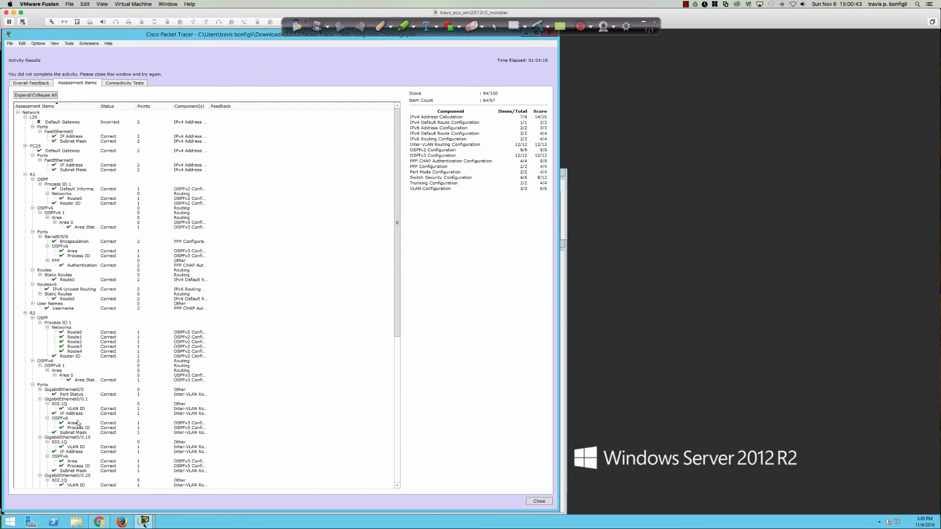
{"action": "left_click", "coordinate": [39, 83]}
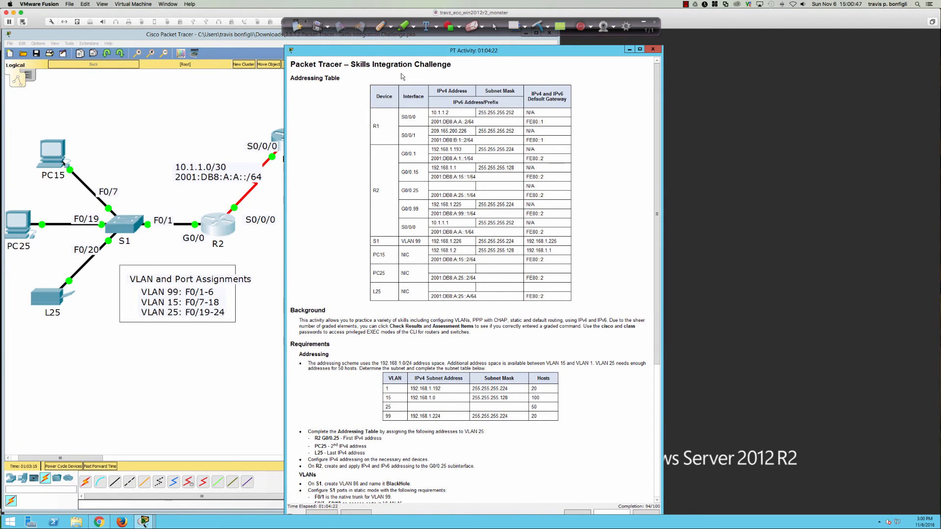
Step: Open L25's configuration and review its FastEthernet0 address settings
{"action": "left_click_drag", "start_coordinate": [404, 52], "coordinate": [679, 37]}
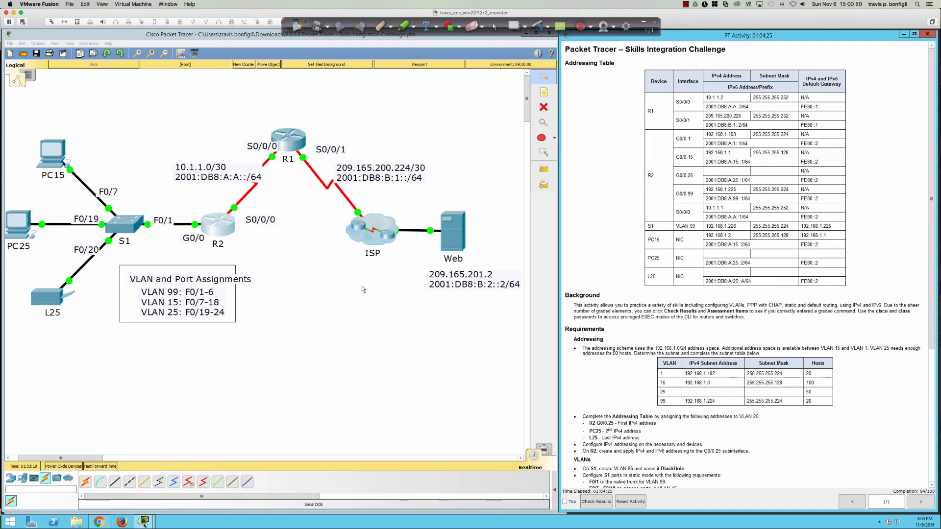
{"action": "left_click", "coordinate": [46, 297]}
{"action": "left_click_drag", "start_coordinate": [393, 123], "coordinate": [282, 172]}
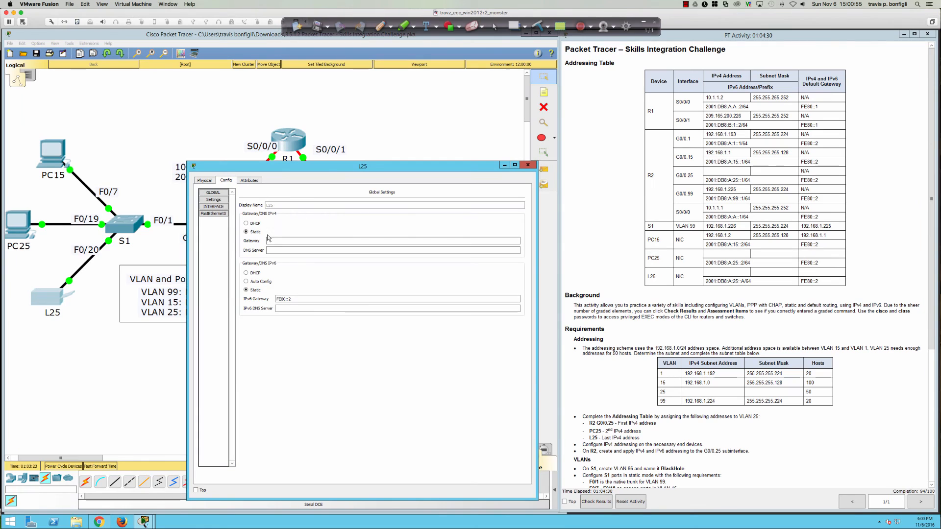
{"action": "left_click", "coordinate": [213, 214]}
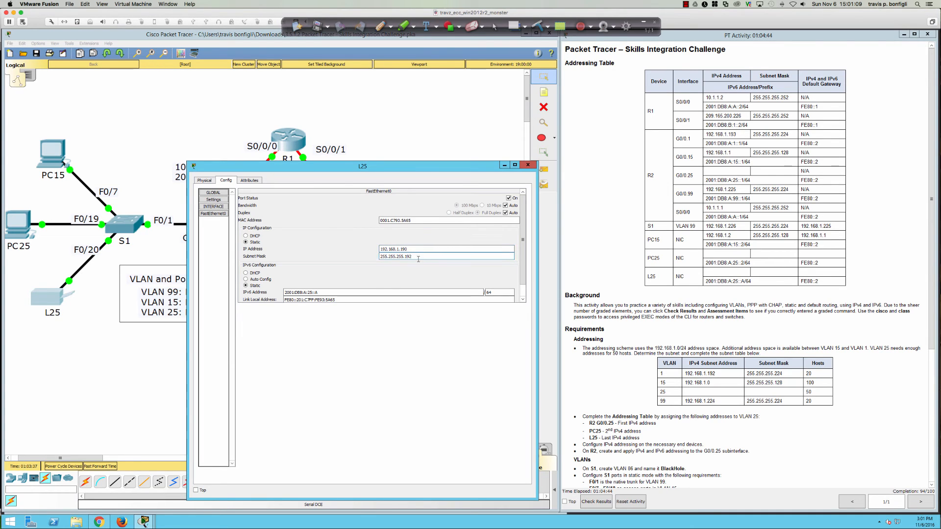
{"action": "left_click", "coordinate": [205, 208]}
{"action": "left_click", "coordinate": [206, 208]}
{"action": "left_click", "coordinate": [214, 200]}
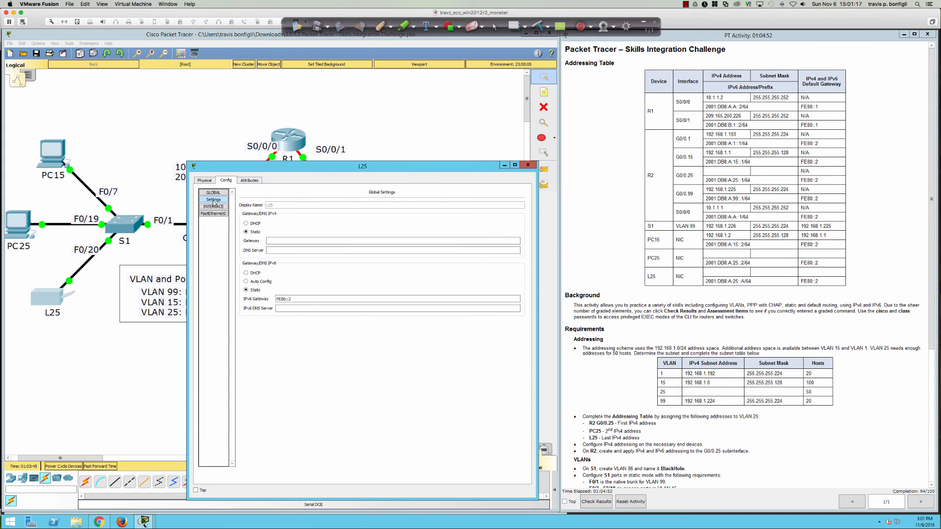
Step: Enter 192.168.1.129 as L25's default gateway in Global Settings and close the window
{"action": "left_click", "coordinate": [286, 241]}
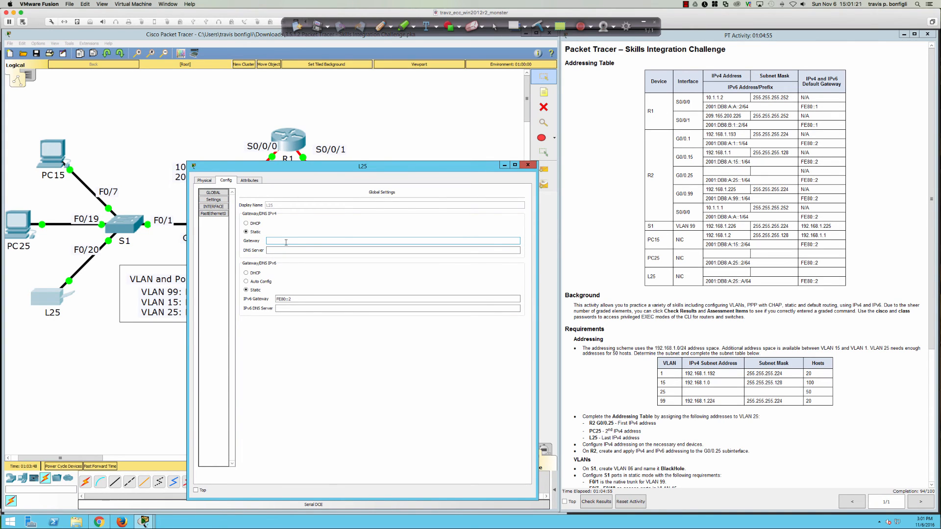
{"action": "type", "text": "192.168."}
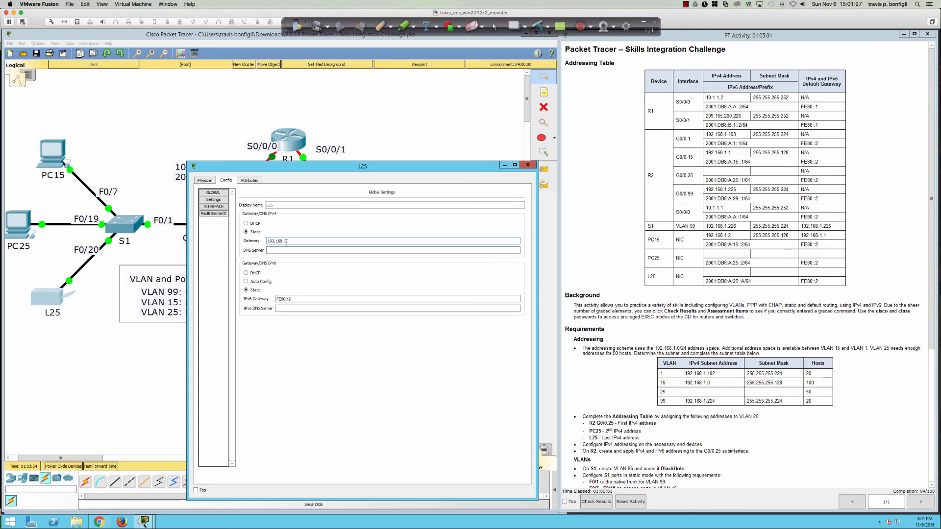
{"action": "type", "text": "1."}
{"action": "left_click", "coordinate": [246, 223]}
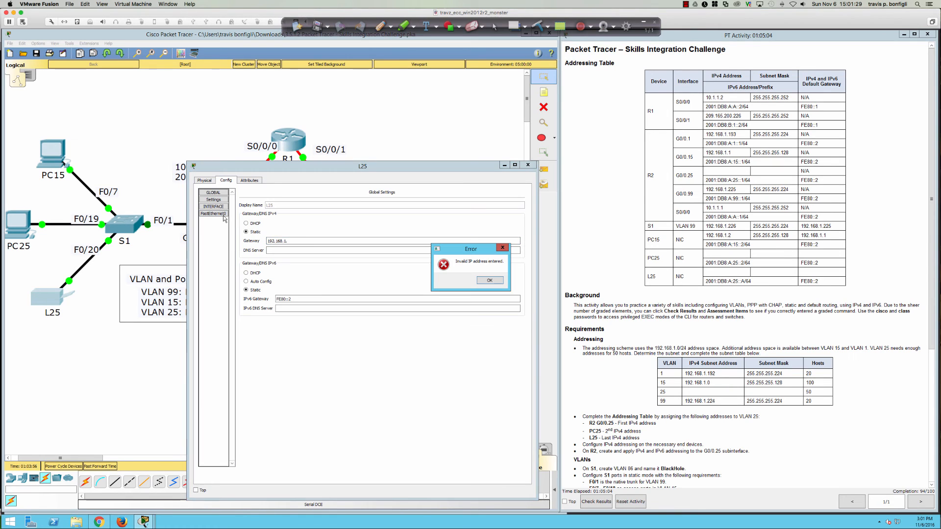
{"action": "left_click", "coordinate": [489, 283]}
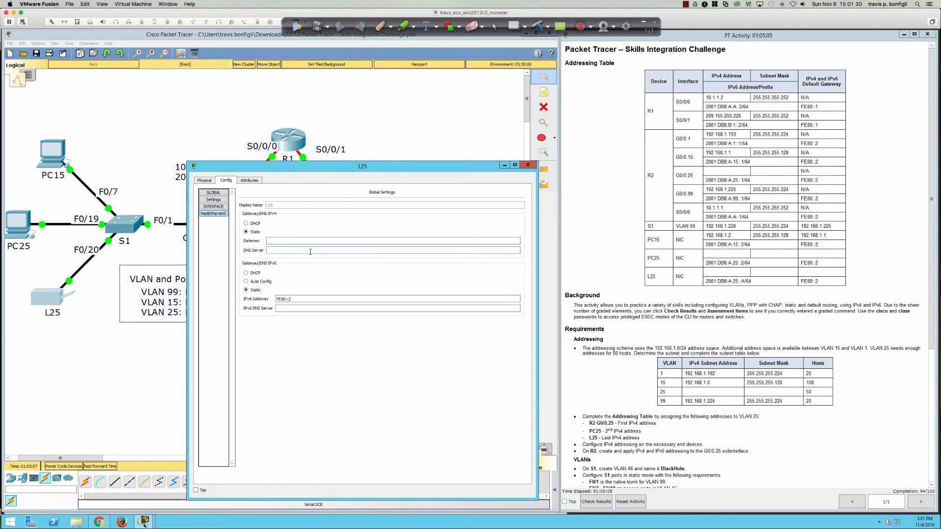
{"action": "left_click", "coordinate": [214, 214]}
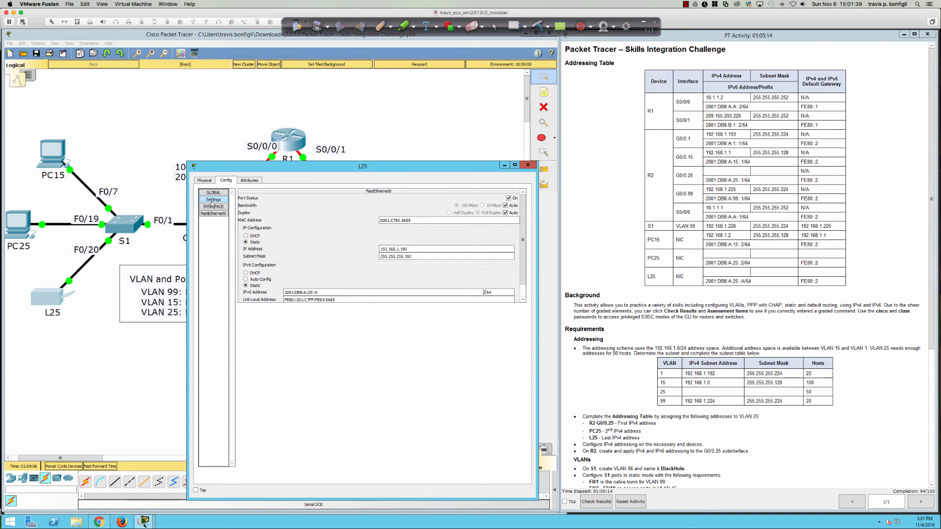
{"action": "left_click", "coordinate": [212, 200]}
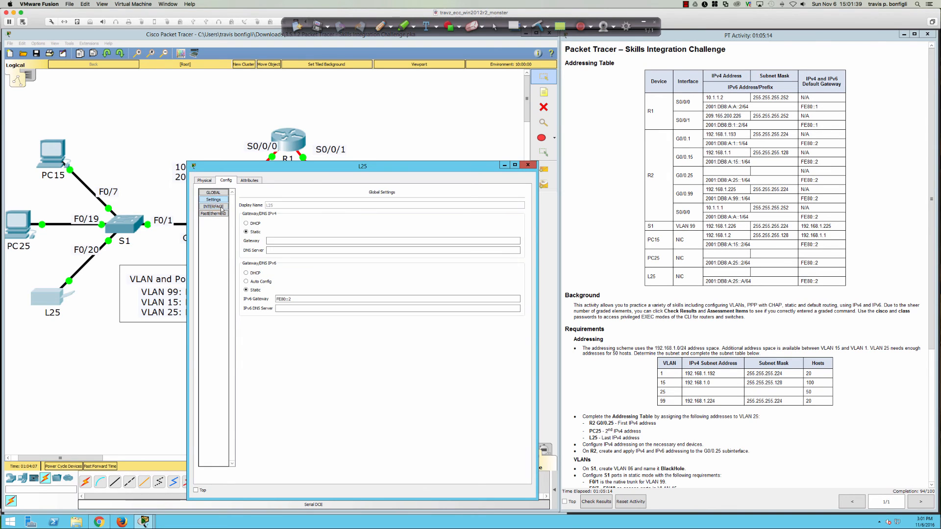
{"action": "left_click", "coordinate": [273, 240]}
{"action": "type", "text": "192.168.1.129"}
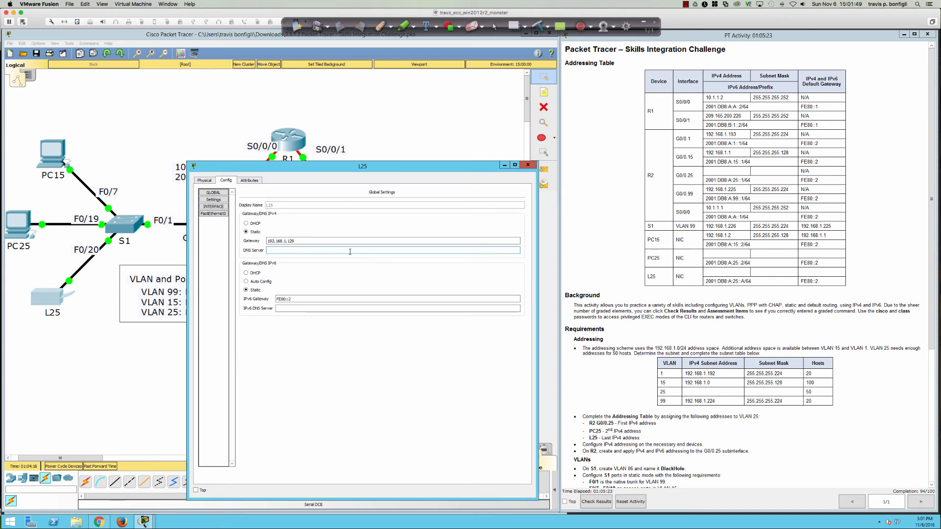
{"action": "left_click", "coordinate": [527, 165]}
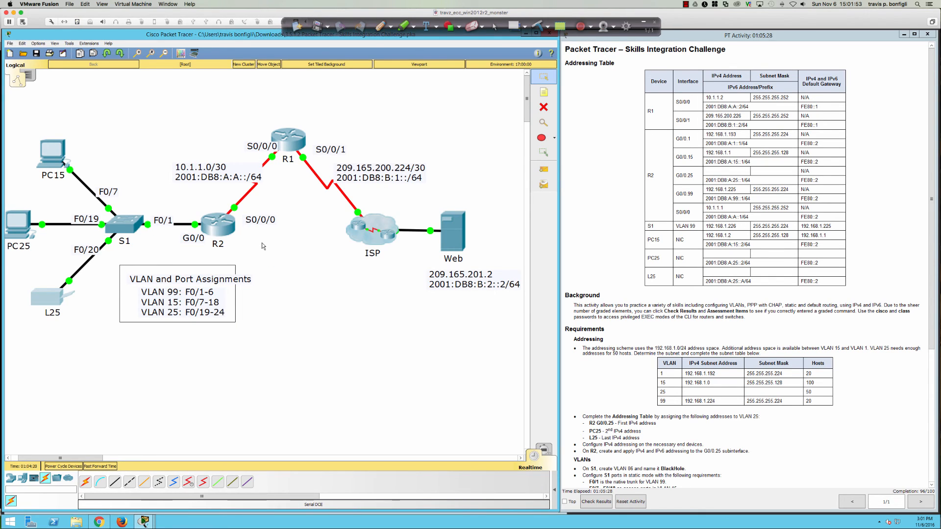
Step: Log in to S1's console with the console password and enter privileged mode with en
{"action": "left_click", "coordinate": [125, 224]}
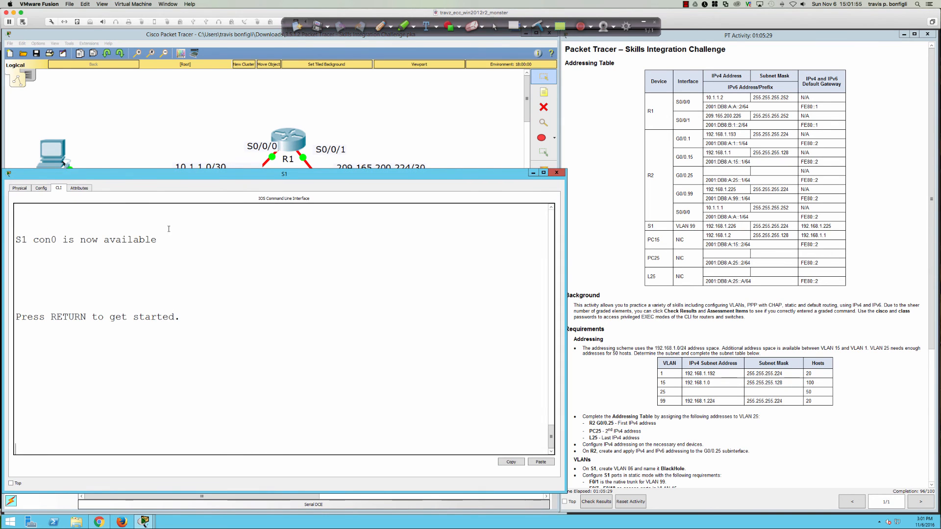
{"action": "scroll", "coordinate": [624, 372], "scroll_direction": "down", "scroll_amount": 3}
{"action": "scroll", "coordinate": [624, 372], "scroll_direction": "down", "scroll_amount": 3}
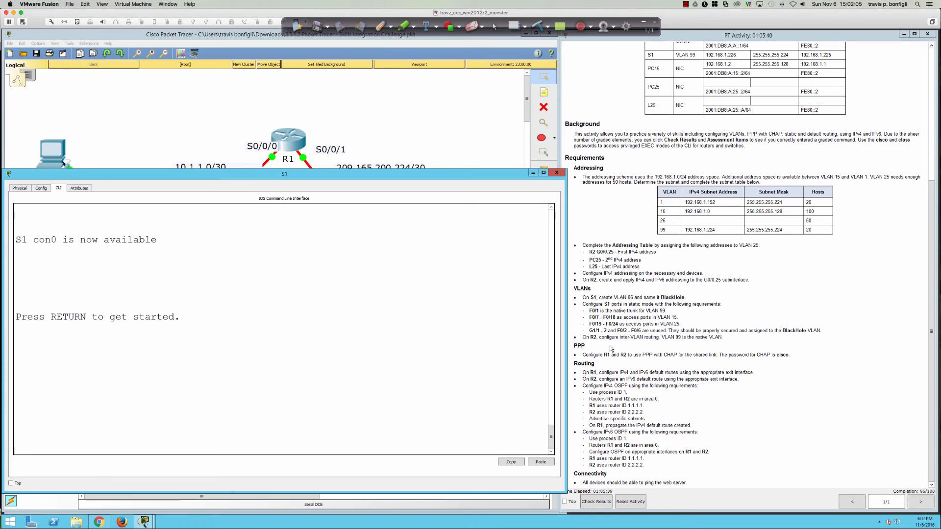
{"action": "key", "text": "Return"}
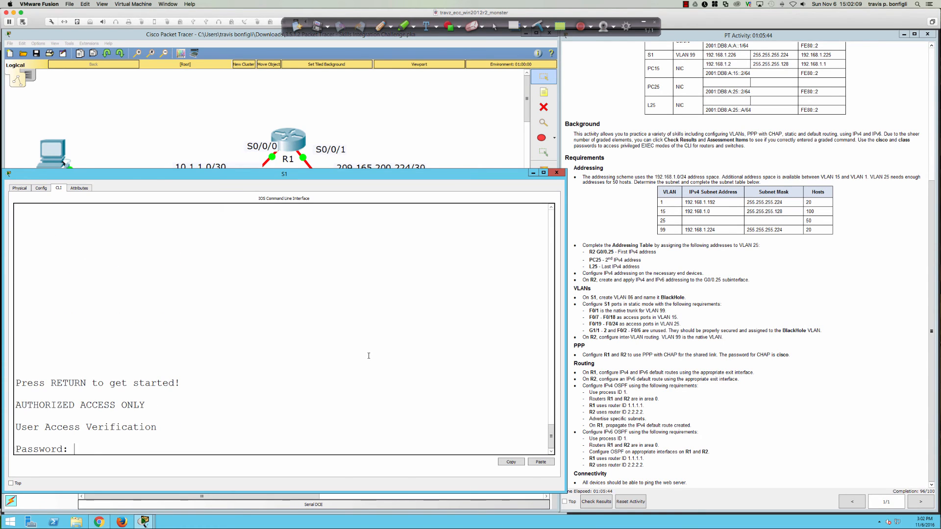
{"action": "key", "text": "Return"}
{"action": "key", "text": "Return"}
{"action": "key", "text": "Return"}
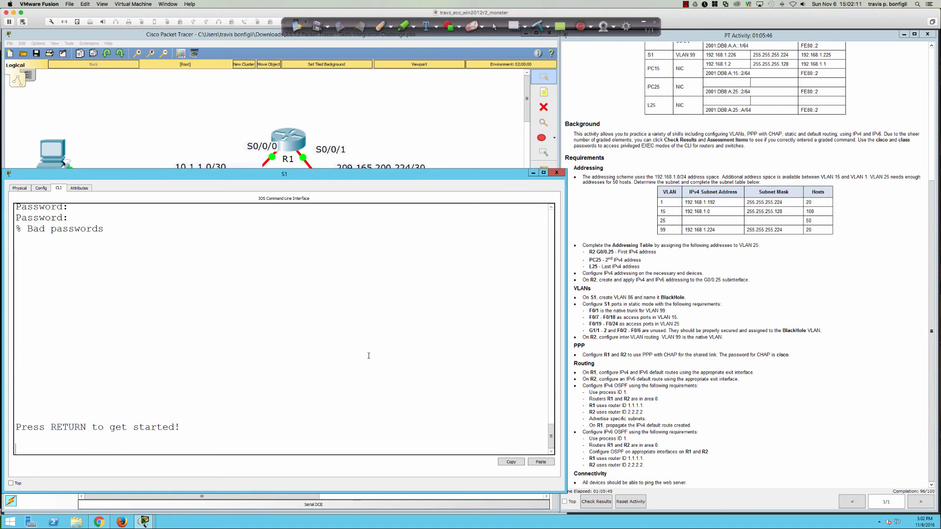
{"action": "key", "text": "Return"}
{"action": "key", "text": "Return"}
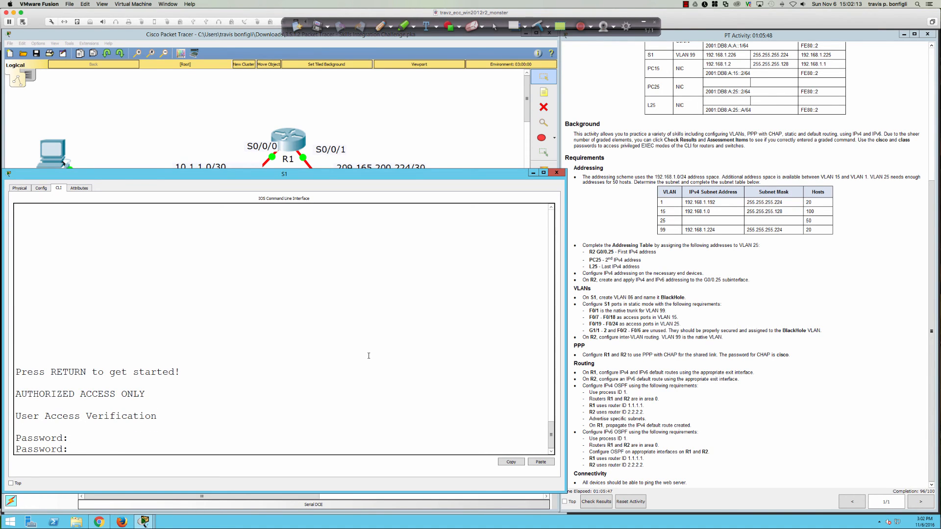
{"action": "key", "text": "Return"}
{"action": "key", "text": "Return"}
{"action": "key", "text": "Return"}
{"action": "type", "text": "en"}
{"action": "key", "text": "Return"}
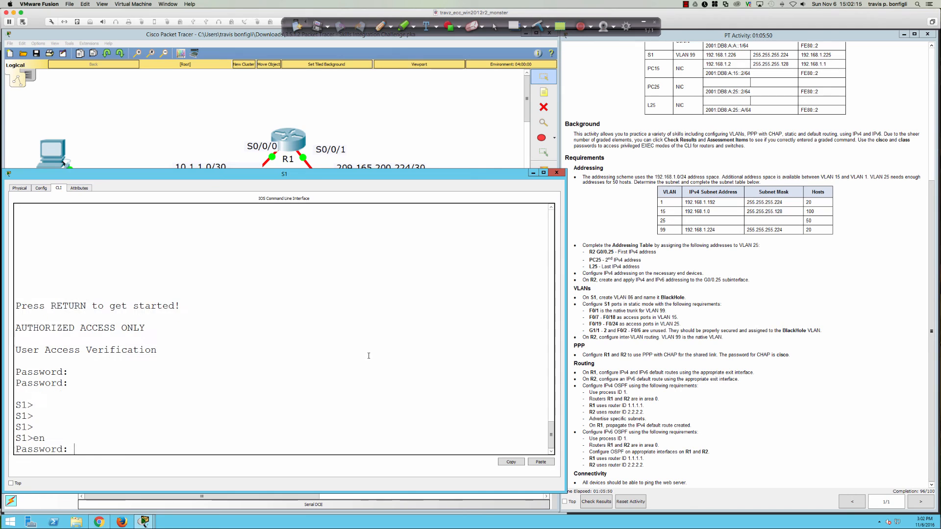
{"action": "key", "text": "Return"}
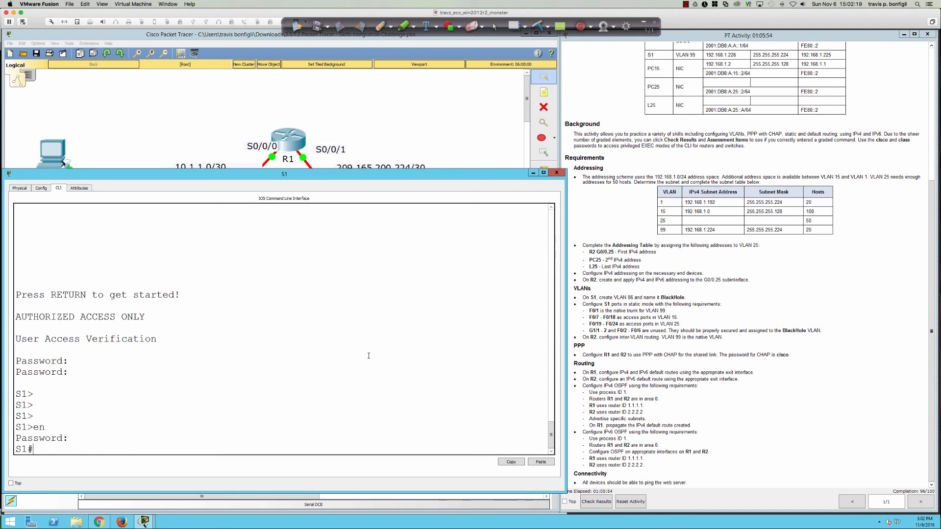
{"action": "key", "text": "Return"}
{"action": "key", "text": "Return"}
{"action": "key", "text": "Return"}
{"action": "key", "text": "Return"}
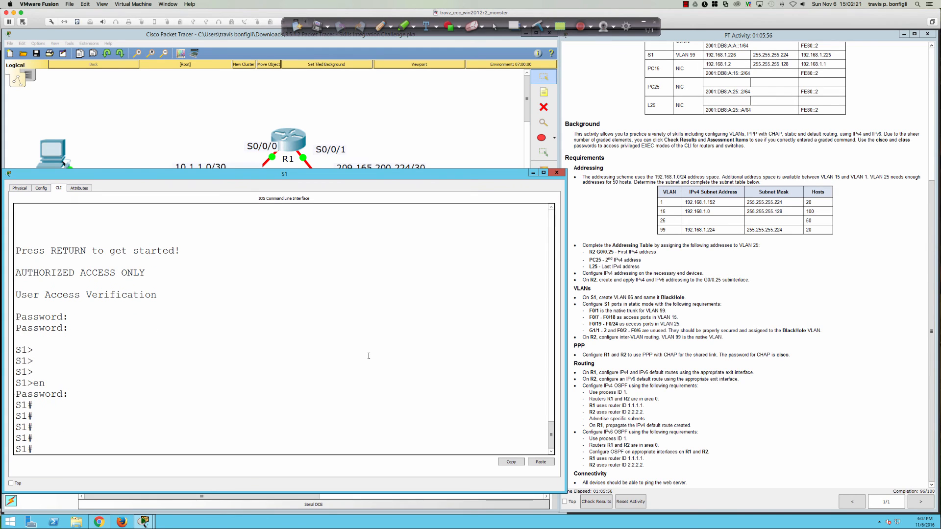
Step: Run sh run on S1 and page through the running configuration
{"action": "type", "text": "sh run"}
{"action": "key", "text": "Return"}
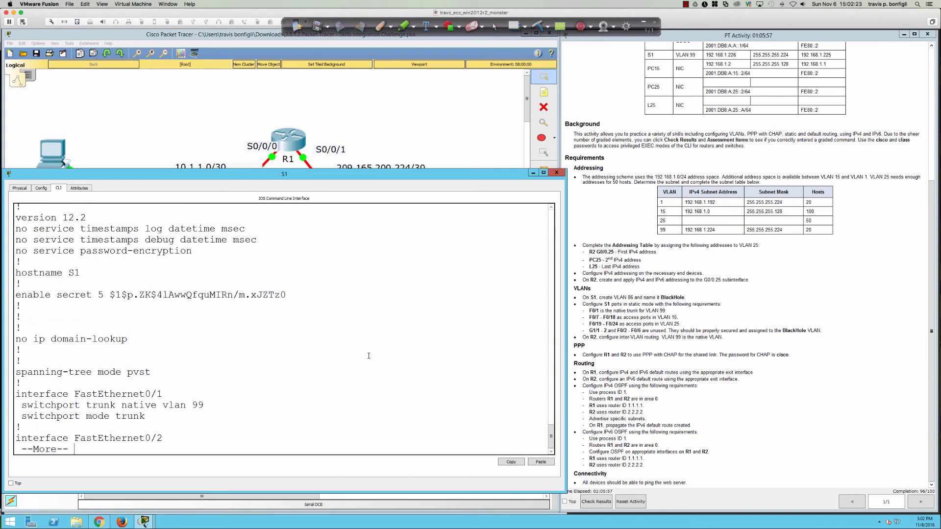
{"action": "key", "text": "Return"}
{"action": "key", "text": "Return"}
{"action": "key", "text": "Return"}
{"action": "key", "text": "Return"}
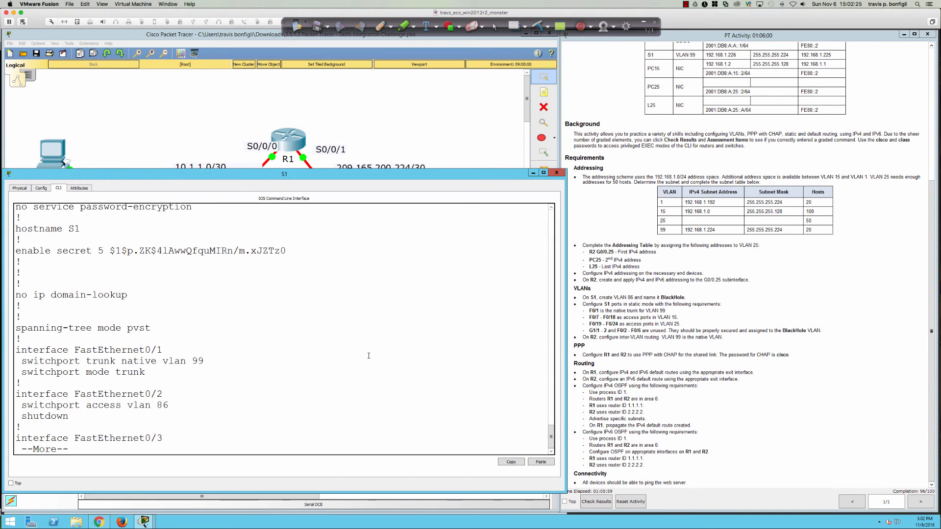
{"action": "key", "text": "Return"}
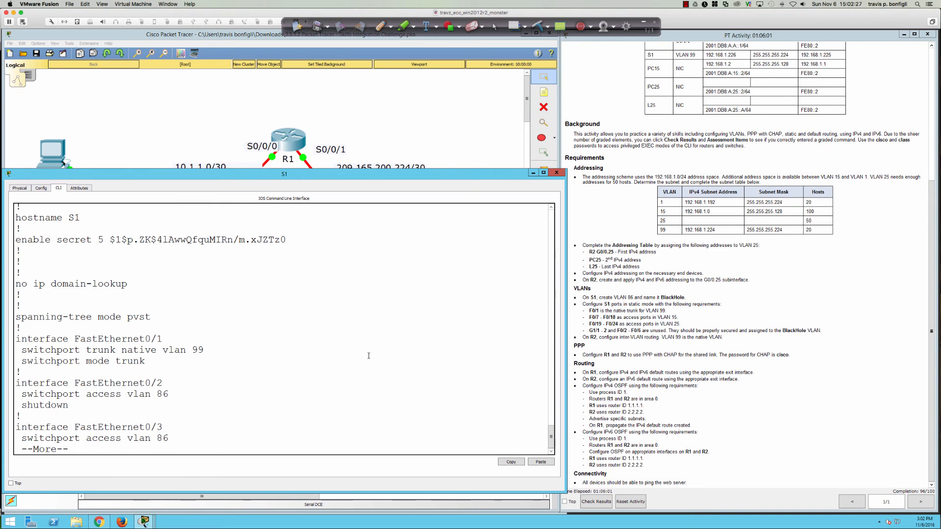
{"action": "key", "text": "Return"}
{"action": "key", "text": "Return"}
Step: Quit the pager and enter configuration mode for interface fa0/2
{"action": "key", "text": "q"}
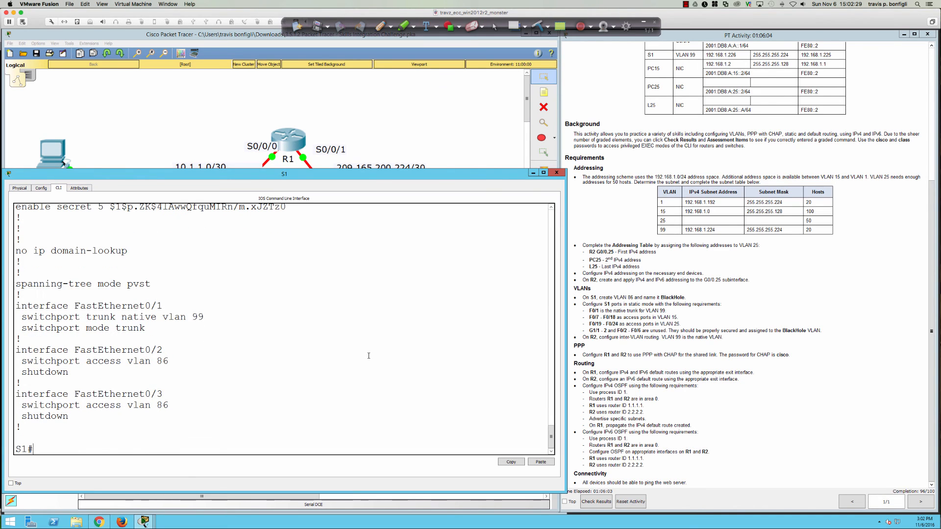
{"action": "type", "text": "conf t"}
{"action": "key", "text": "Return"}
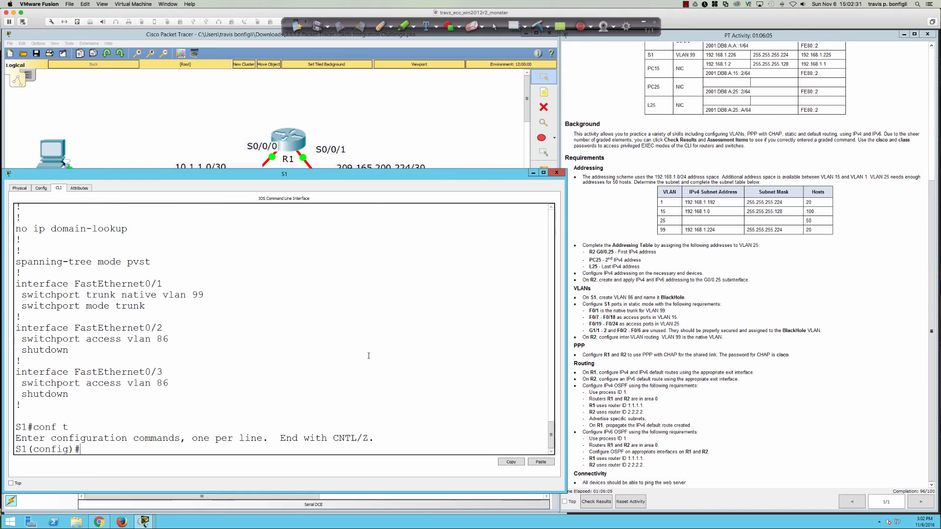
{"action": "type", "text": "itn"}
{"action": "type", "text": "nt fa0/2"}
{"action": "key", "text": "Return"}
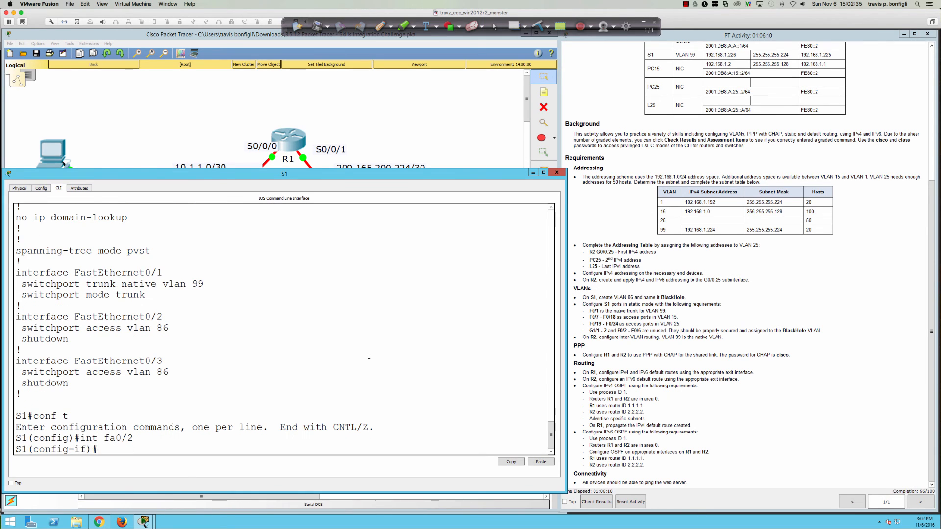
Step: Explore switchport mode options with ? help, dropping trunk for dynamic mode
{"action": "type", "text": "swi"}
{"action": "key", "text": "Tab"}
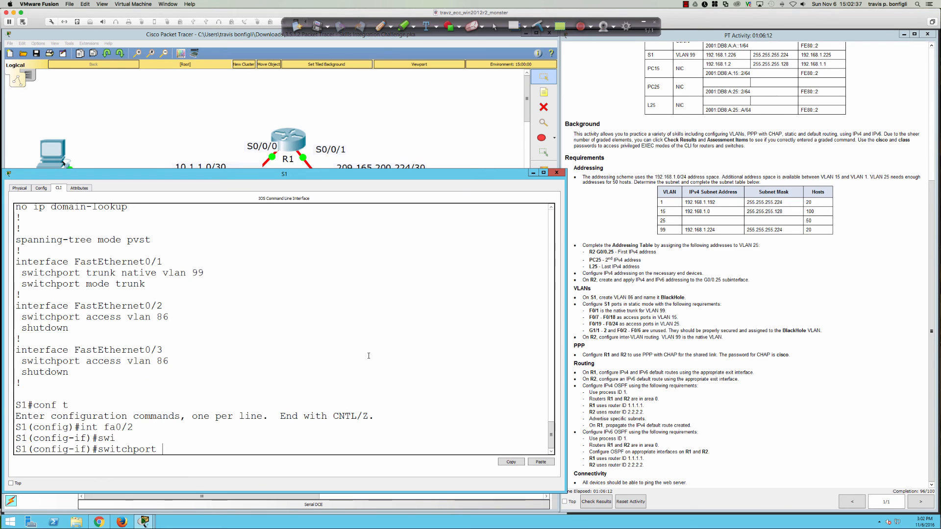
{"action": "type", "text": "mode tru"}
{"action": "key", "text": "Tab"}
{"action": "type", "text": "?"}
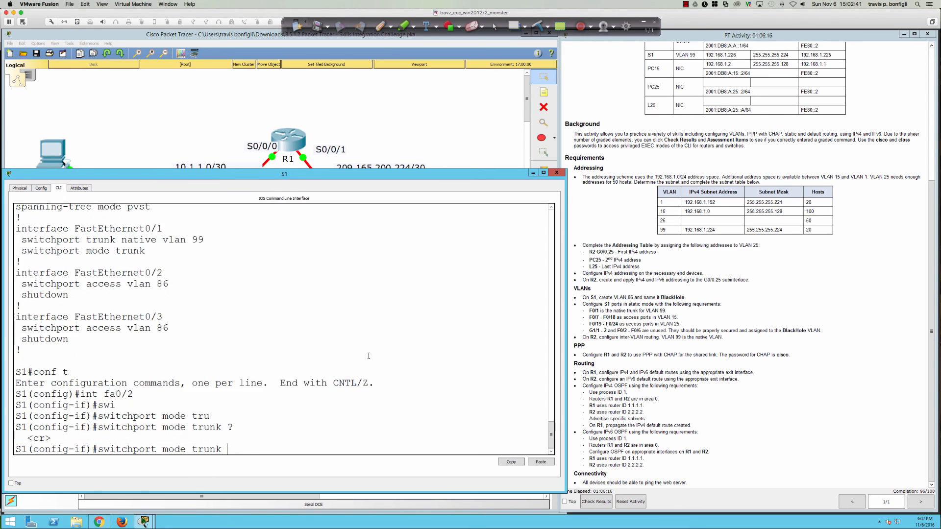
{"action": "key", "text": "BackSpace"}
{"action": "key", "text": "BackSpace"}
{"action": "key", "text": "BackSpace"}
{"action": "key", "text": "BackSpace"}
{"action": "key", "text": "BackSpace"}
{"action": "key", "text": "BackSpace"}
{"action": "key", "text": "BackSpace"}
{"action": "key", "text": "BackSpace"}
{"action": "key", "text": "BackSpace"}
{"action": "key", "text": "BackSpace"}
{"action": "key", "text": "BackSpace"}
{"action": "key", "text": "BackSpace"}
{"action": "key", "text": "BackSpace"}
{"action": "key", "text": "BackSpace"}
{"action": "type", "text": "rt ?"}
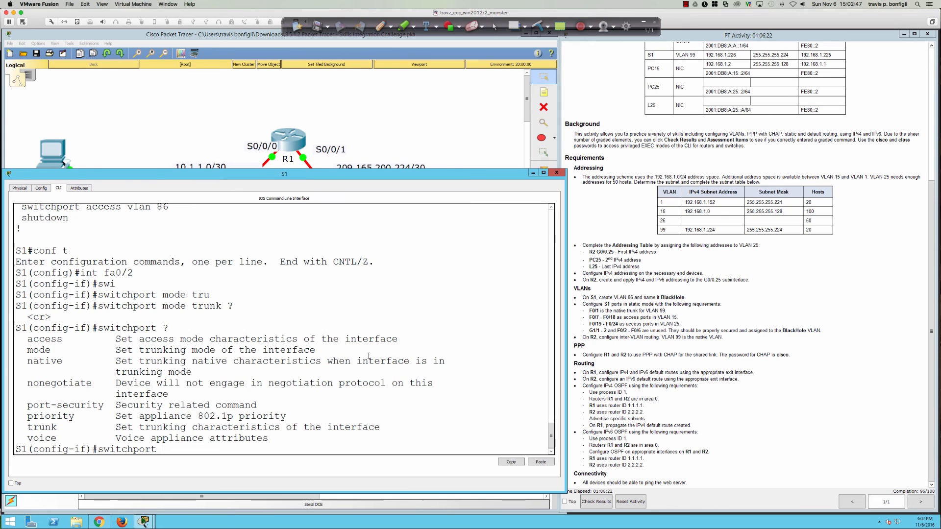
{"action": "type", "text": "mode "}
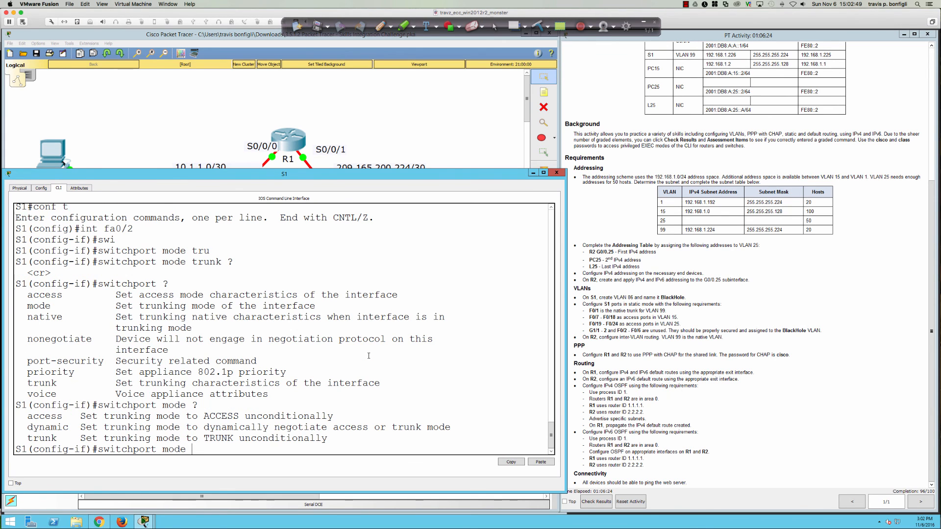
{"action": "type", "text": "?dy"}
{"action": "key", "text": "Tab"}
{"action": "type", "text": "?"}
{"action": "type", "text": "d"}
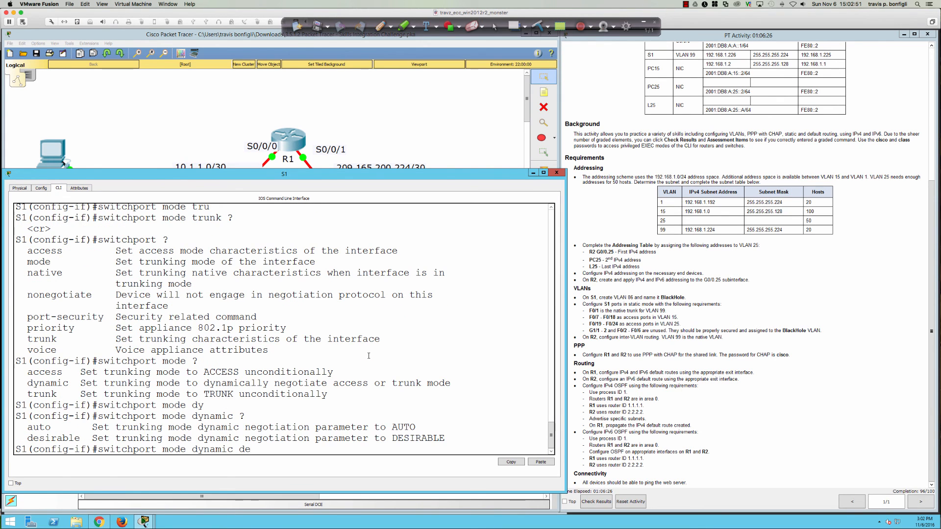
{"action": "key", "text": "Return"}
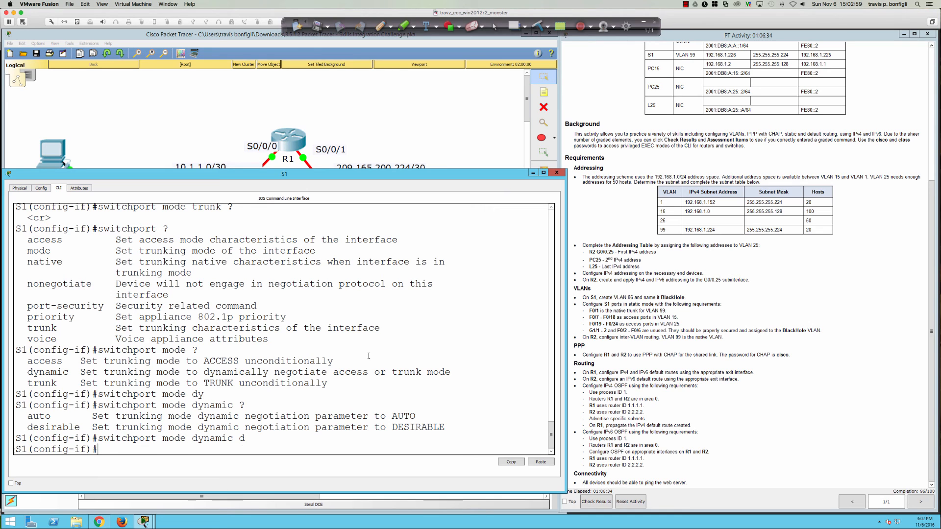
Step: Try switchport mode dynamic auto, then apply switchport mode dynamic desirable to fa0/2
{"action": "key", "text": "Up"}
{"action": "key", "text": "BackSpace"}
{"action": "type", "text": "au"}
{"action": "key", "text": "Return"}
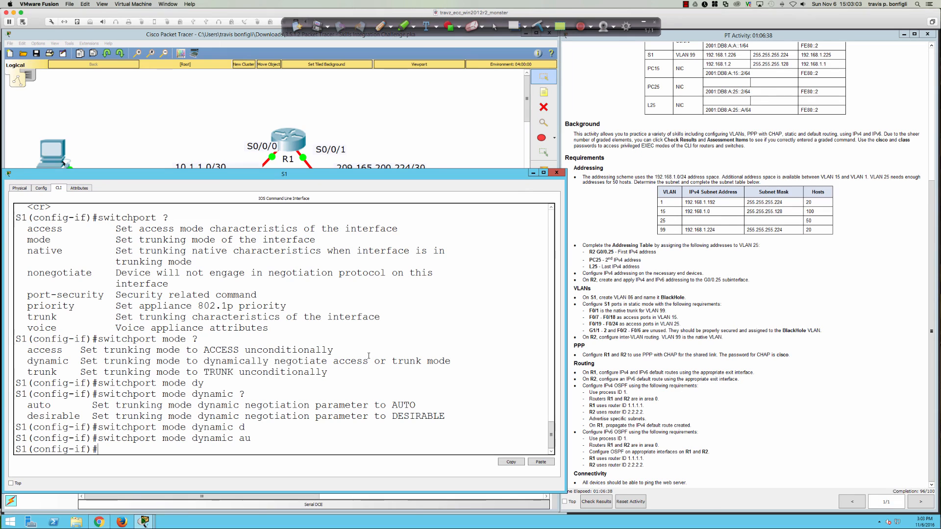
{"action": "key", "text": "Up"}
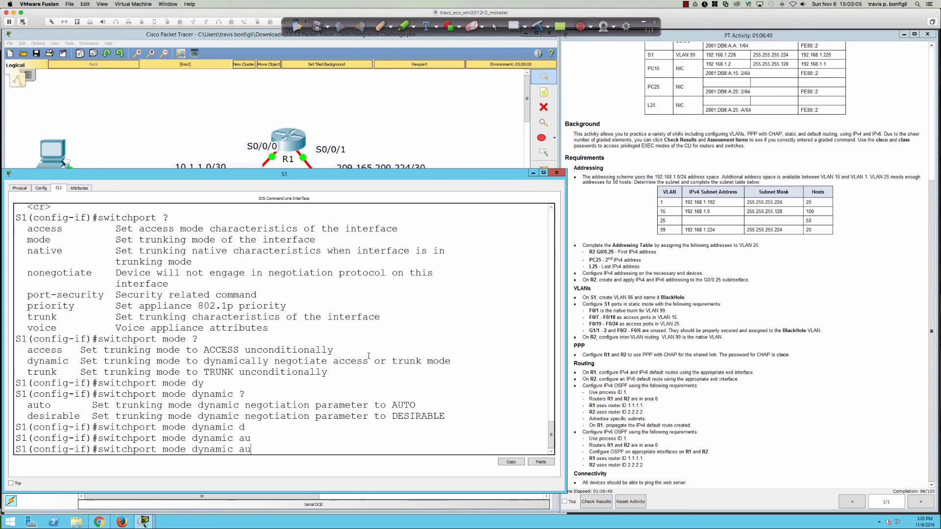
{"action": "key", "text": "BackSpace"}
{"action": "key", "text": "BackSpace"}
{"action": "key", "text": "Return"}
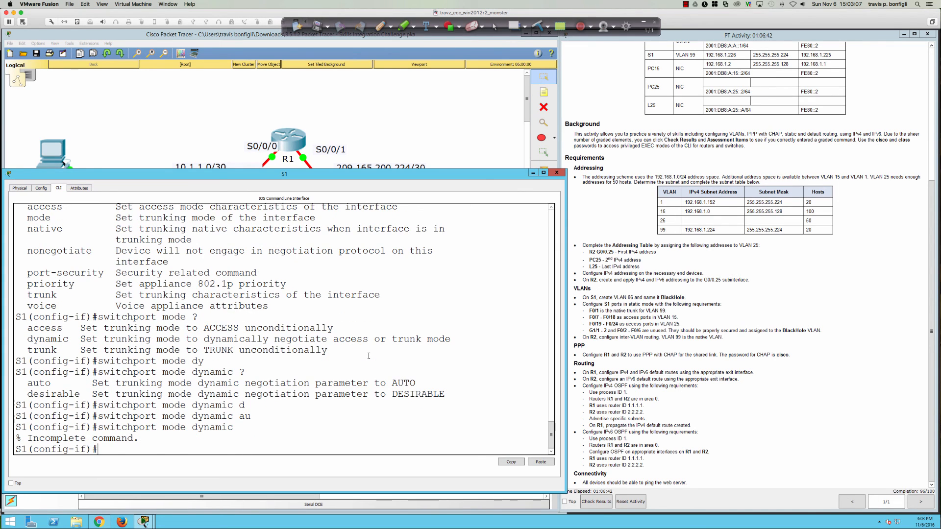
{"action": "key", "text": "Up"}
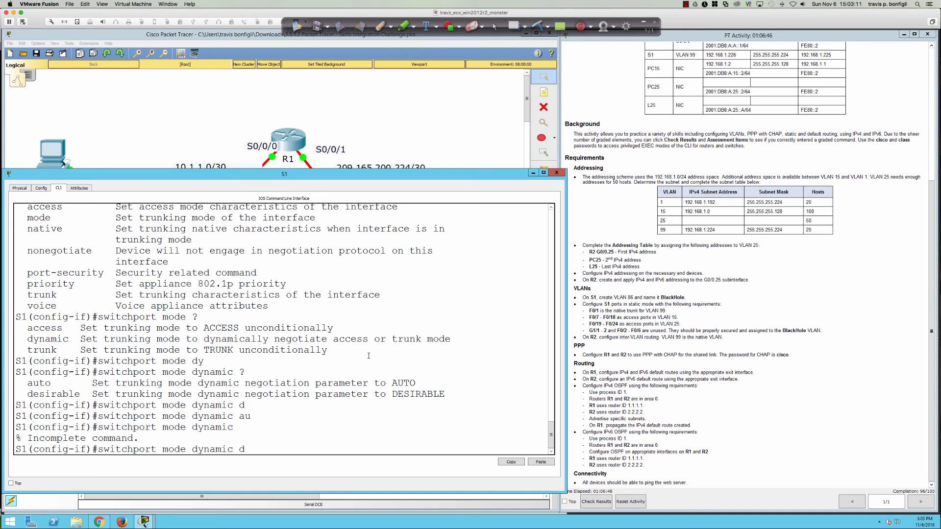
{"action": "type", "text": "des"}
{"action": "key", "text": "Tab"}
{"action": "key", "text": "Return"}
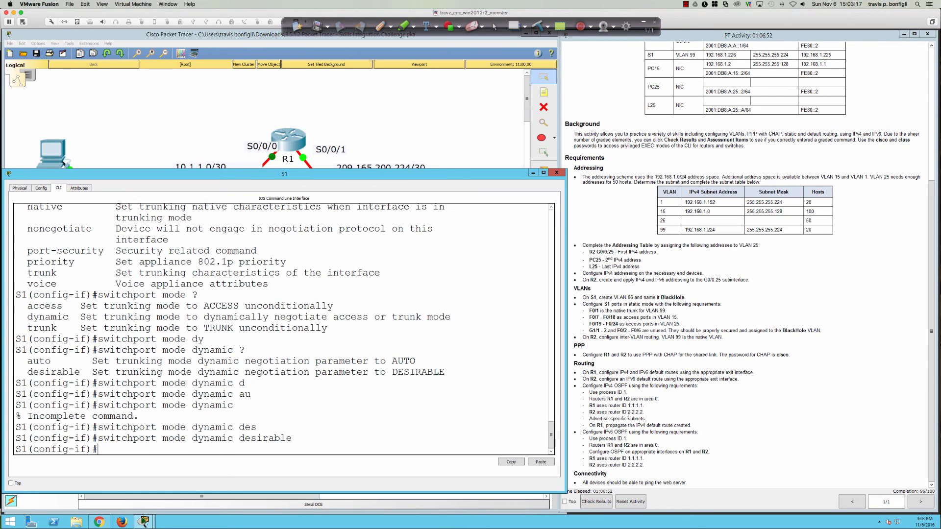
Step: Check results at 96/100, finding S1 Fa0/2 and Gi0/1 Dynamic Mode still incorrect, then close
{"action": "left_click", "coordinate": [604, 502]}
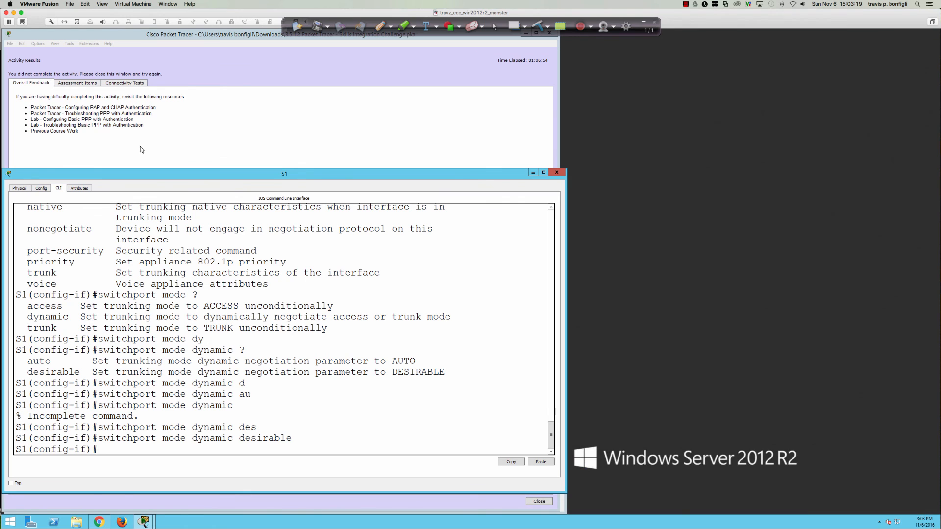
{"action": "left_click", "coordinate": [74, 84]}
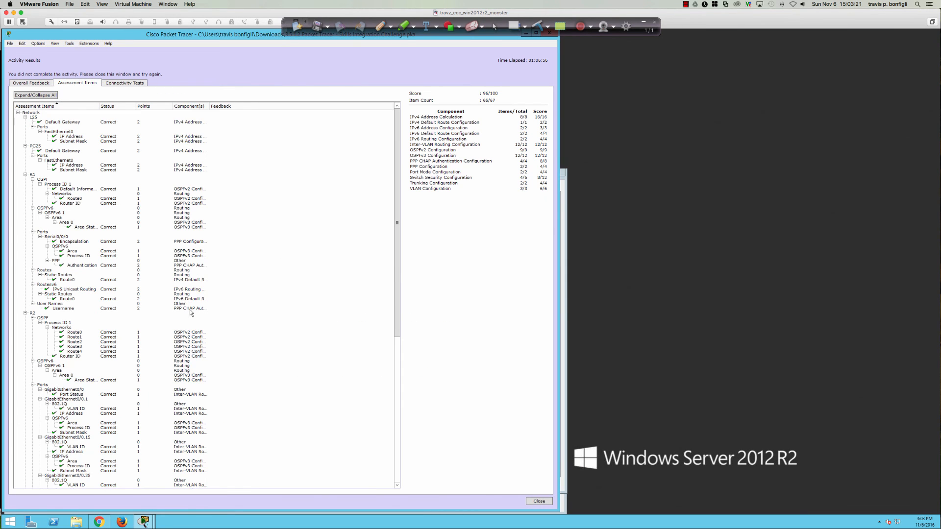
{"action": "scroll", "coordinate": [188, 311], "scroll_direction": "up", "scroll_amount": 15}
{"action": "scroll", "coordinate": [186, 309], "scroll_direction": "down", "scroll_amount": 15}
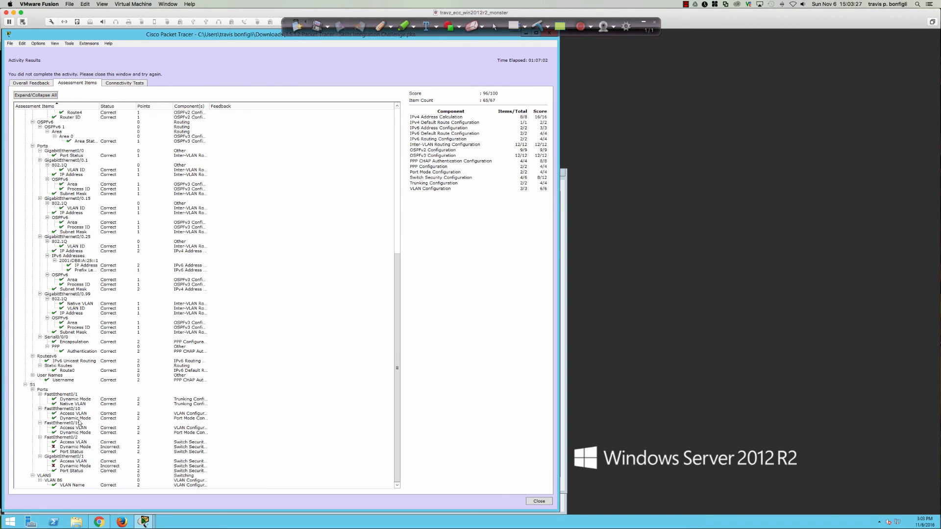
{"action": "left_click", "coordinate": [70, 448]}
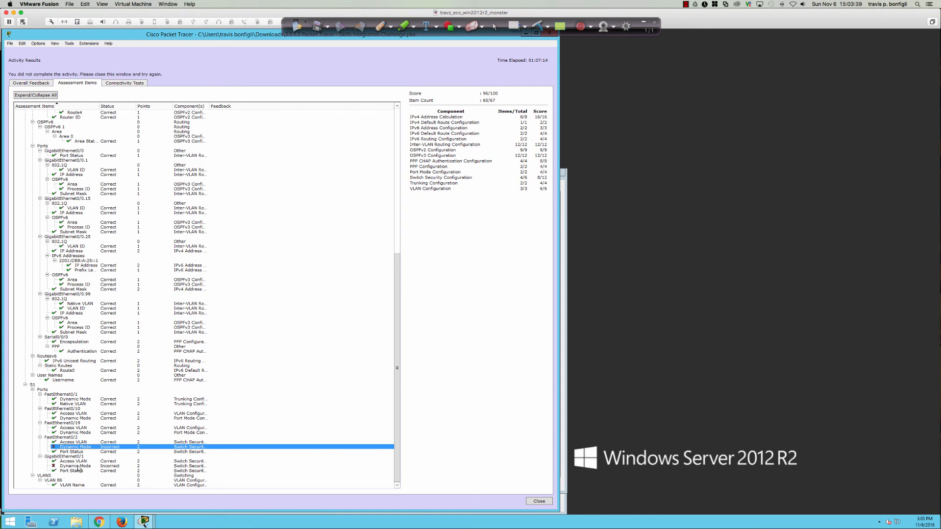
{"action": "left_click", "coordinate": [539, 501]}
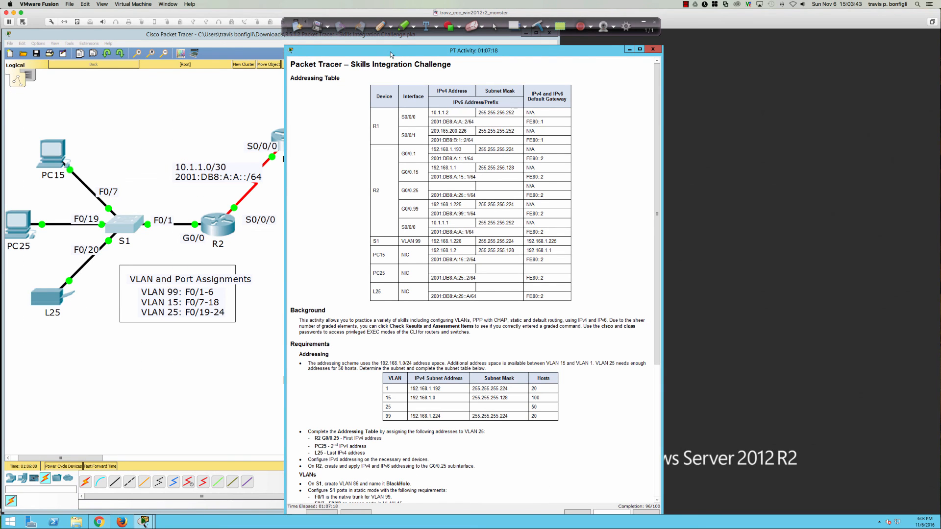
{"action": "left_click_drag", "start_coordinate": [391, 52], "coordinate": [666, 36]}
{"action": "left_click", "coordinate": [130, 225]}
{"action": "left_click", "coordinate": [290, 254]}
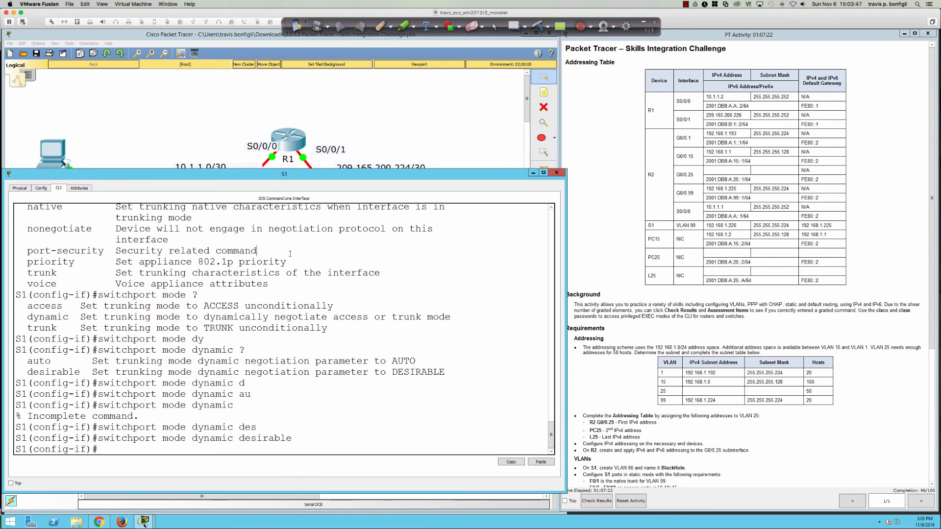
{"action": "type", "text": "do sh run"}
{"action": "key", "text": "Return"}
{"action": "key", "text": "space"}
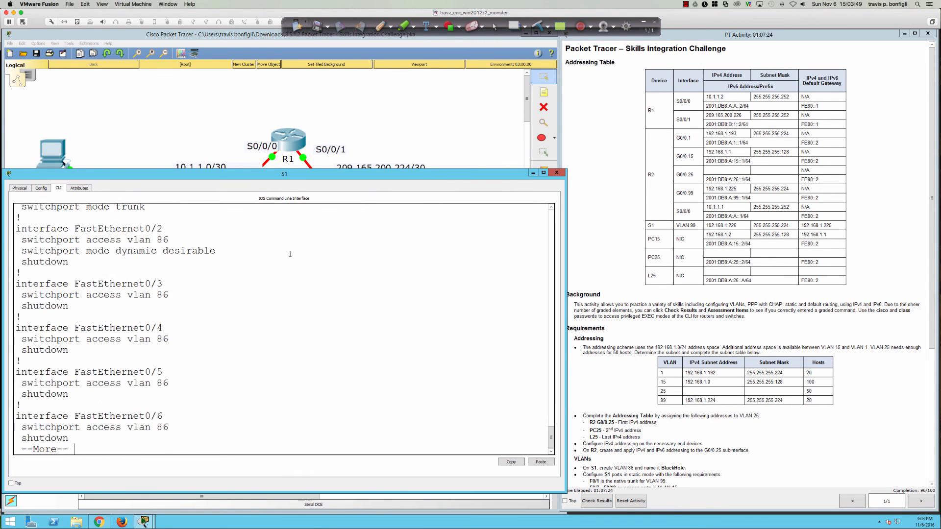
{"action": "key", "text": "space"}
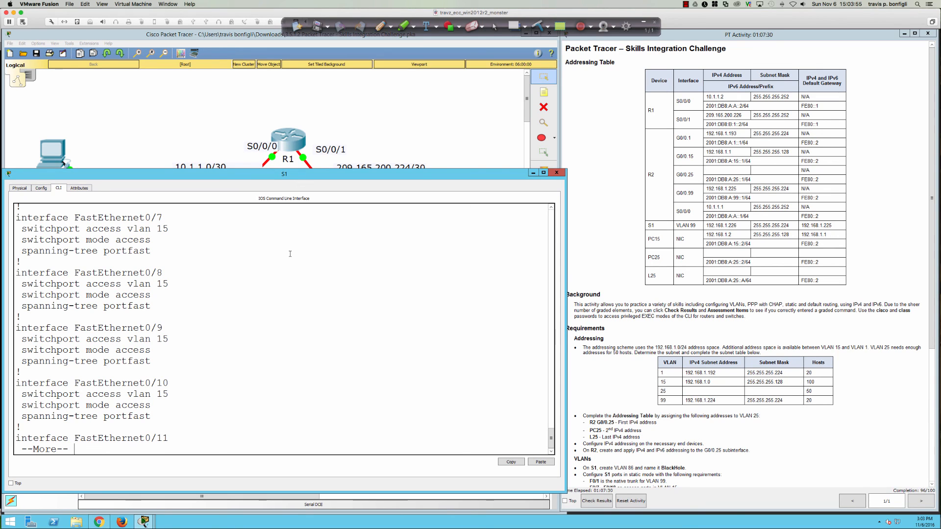
{"action": "scroll", "coordinate": [213, 255], "scroll_direction": "up", "scroll_amount": 5}
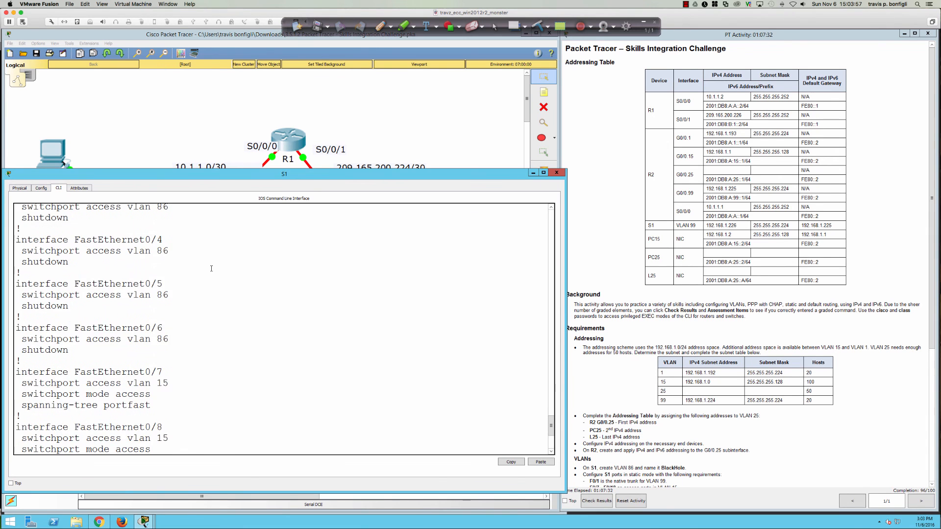
{"action": "scroll", "coordinate": [211, 269], "scroll_direction": "up", "scroll_amount": 5}
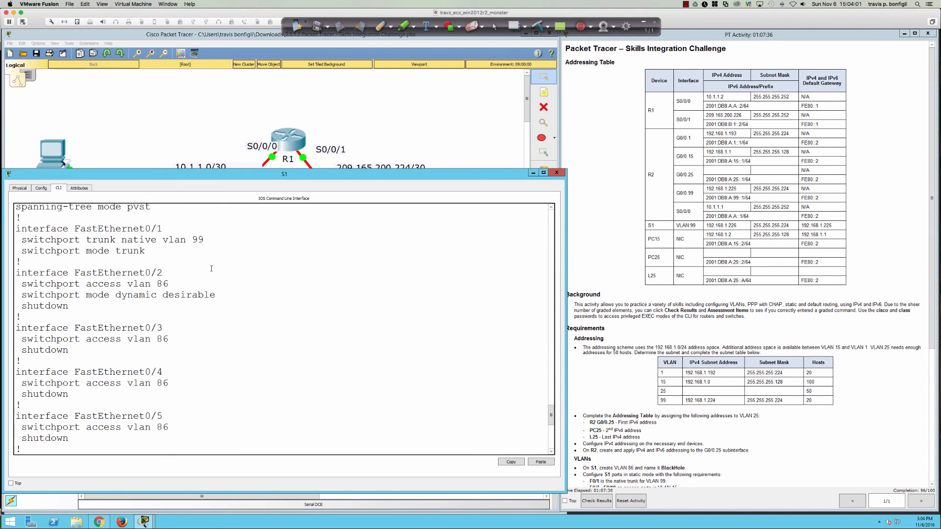
{"action": "scroll", "coordinate": [211, 269], "scroll_direction": "down", "scroll_amount": 10}
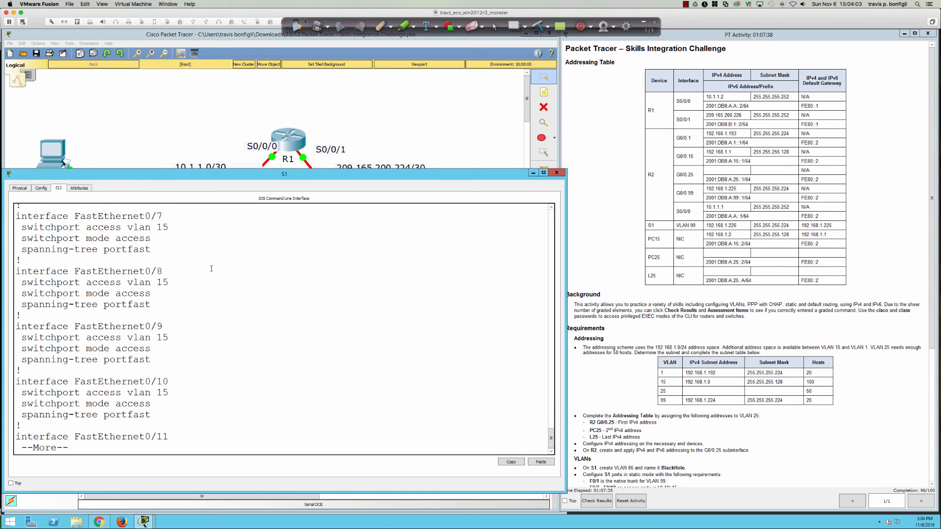
Step: Apply switchport mode access to the current port and to Fa0/19
{"action": "type", "text": "qswi"}
{"action": "key", "text": "Tab"}
{"action": "type", "text": "mod"}
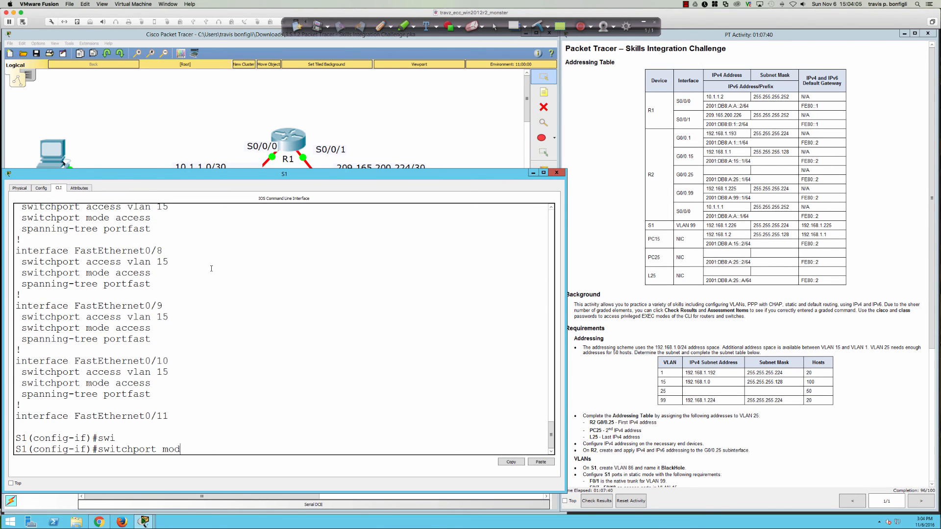
{"action": "type", "text": "e acc"}
{"action": "key", "text": "Return"}
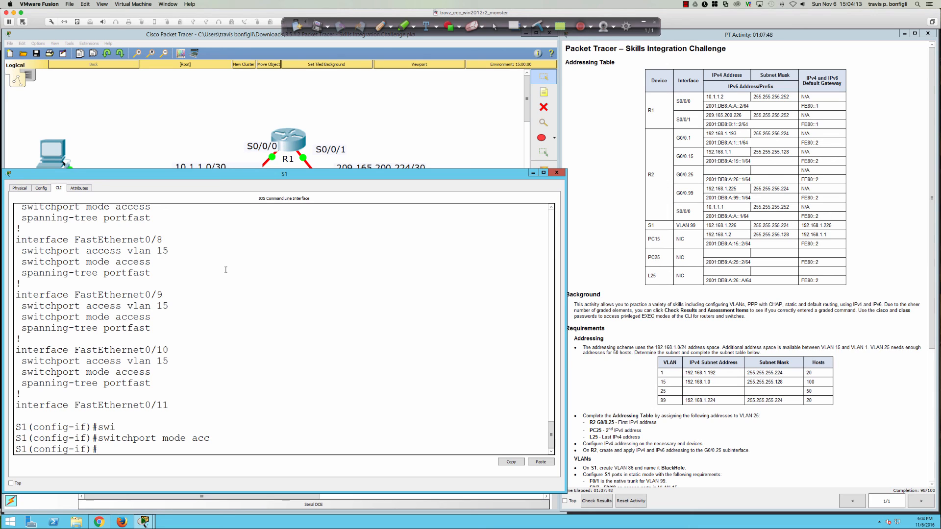
{"action": "type", "text": "int fa0/19"}
{"action": "key", "text": "Return"}
{"action": "type", "text": "swi"}
{"action": "key", "text": "Tab"}
{"action": "type", "text": "mode acc"}
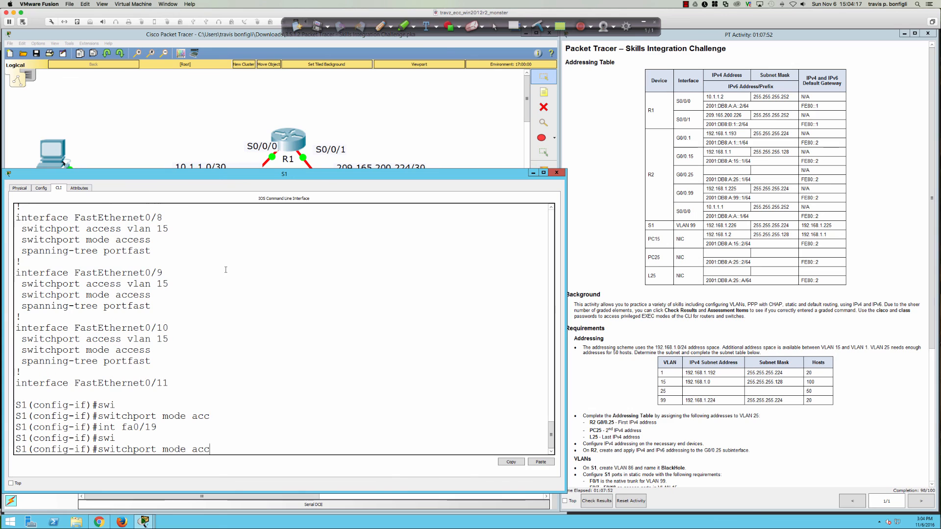
{"action": "key", "text": "Return"}
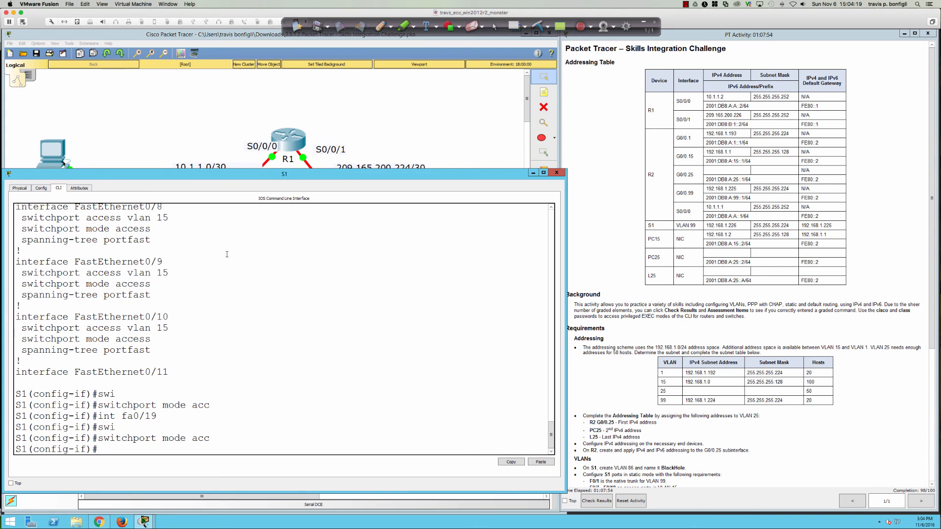
Step: Reopen S1's CLI and review the running configuration with do sh run
{"action": "left_click", "coordinate": [118, 129]}
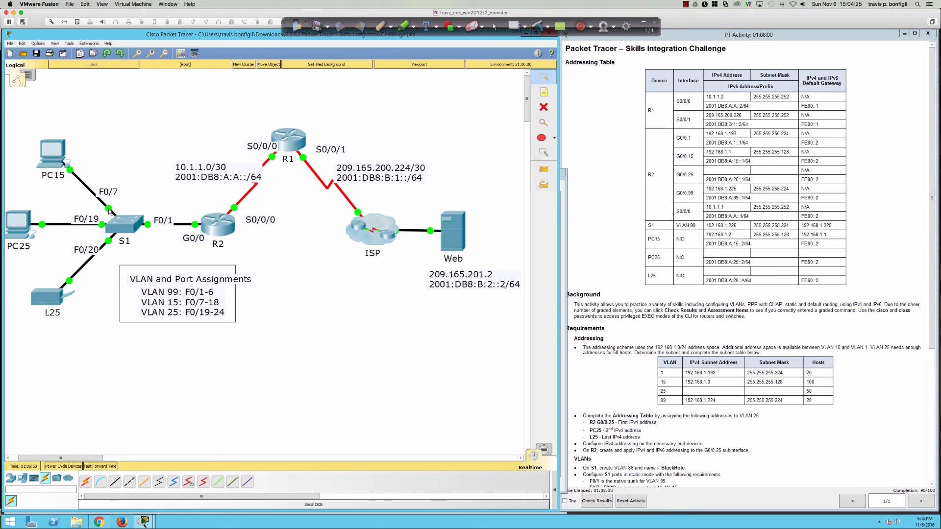
{"action": "left_click", "coordinate": [124, 228]}
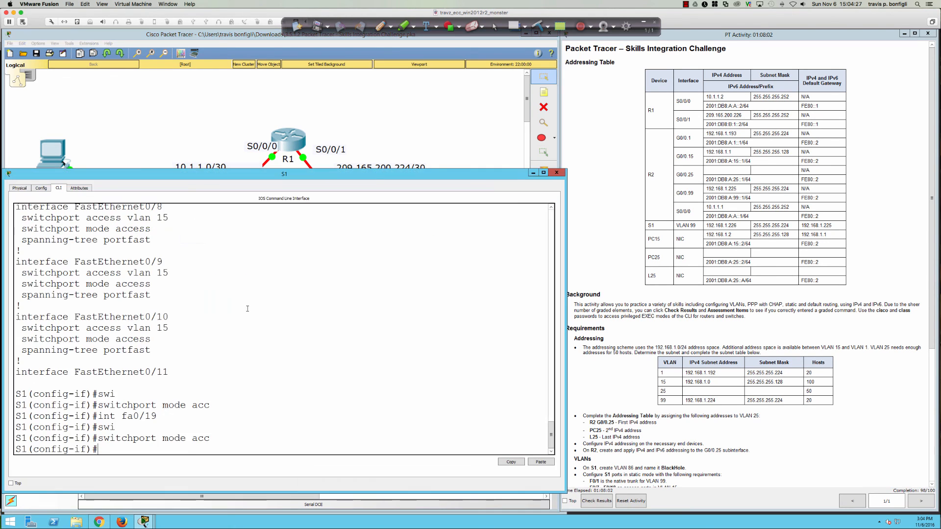
{"action": "scroll", "coordinate": [250, 319], "scroll_direction": "up", "scroll_amount": 5}
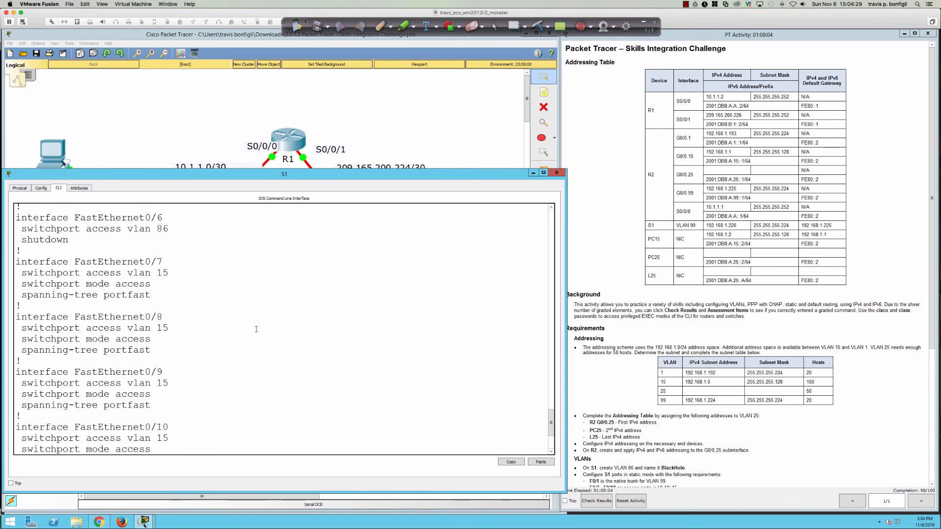
{"action": "scroll", "coordinate": [148, 284], "scroll_direction": "down", "scroll_amount": 5}
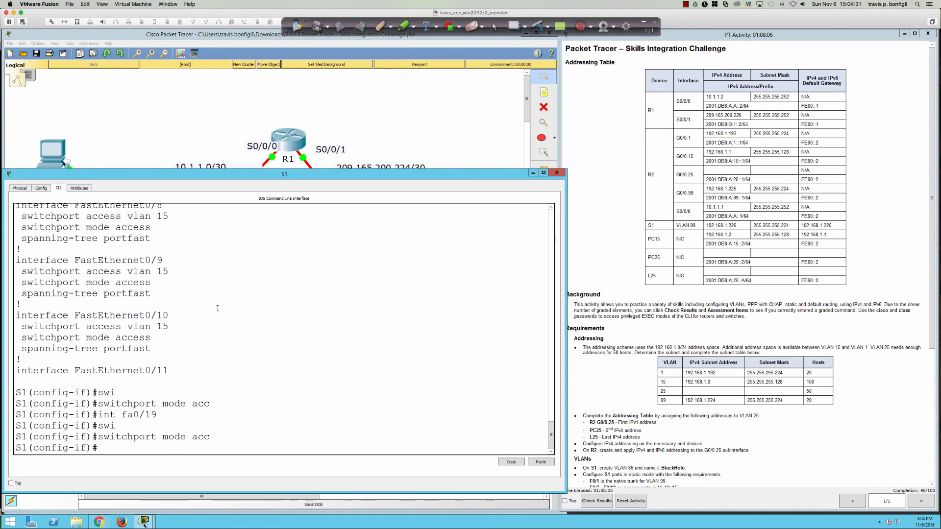
{"action": "type", "text": "do sh run"}
{"action": "key", "text": "Return"}
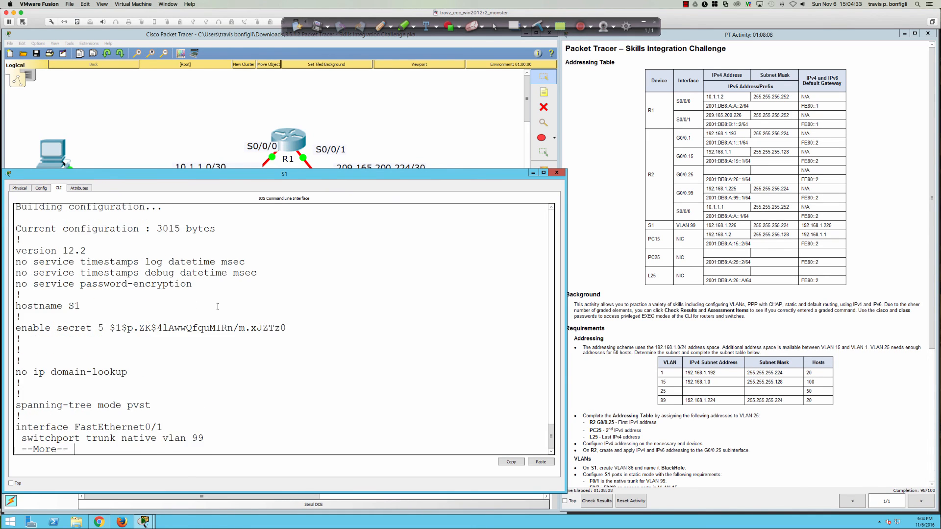
{"action": "key", "text": "space"}
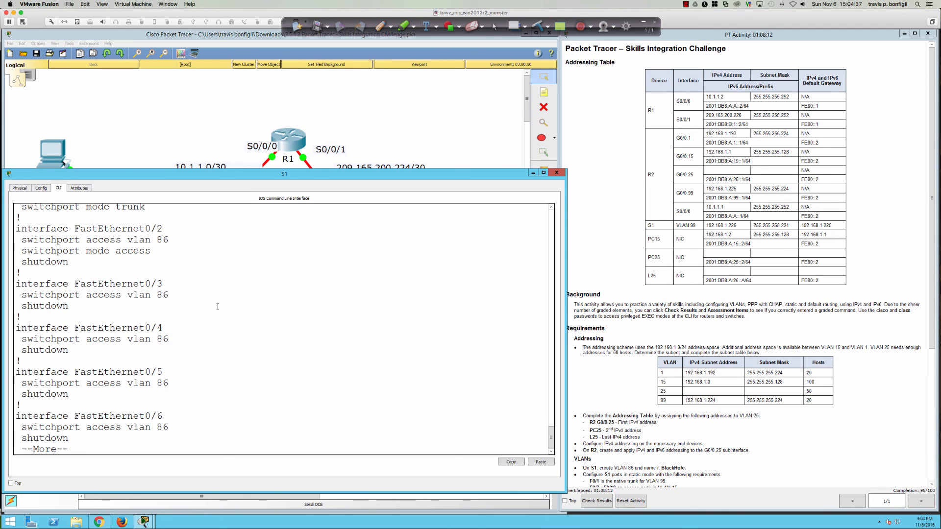
{"action": "key", "text": "Return"}
{"action": "key", "text": "Return"}
{"action": "key", "text": "Return"}
{"action": "key", "text": "Return"}
{"action": "key", "text": "Return"}
{"action": "key", "text": "Return"}
{"action": "key", "text": "Return"}
{"action": "key", "text": "Return"}
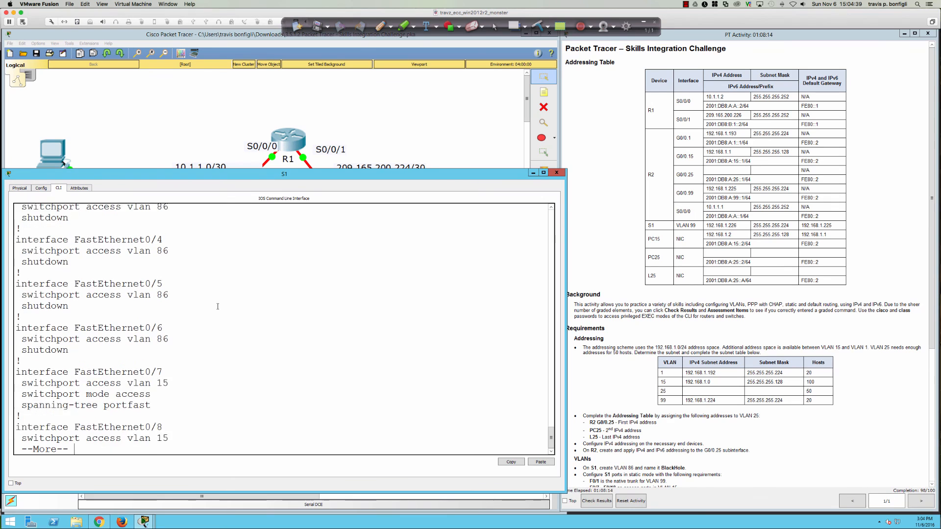
{"action": "key", "text": "Return"}
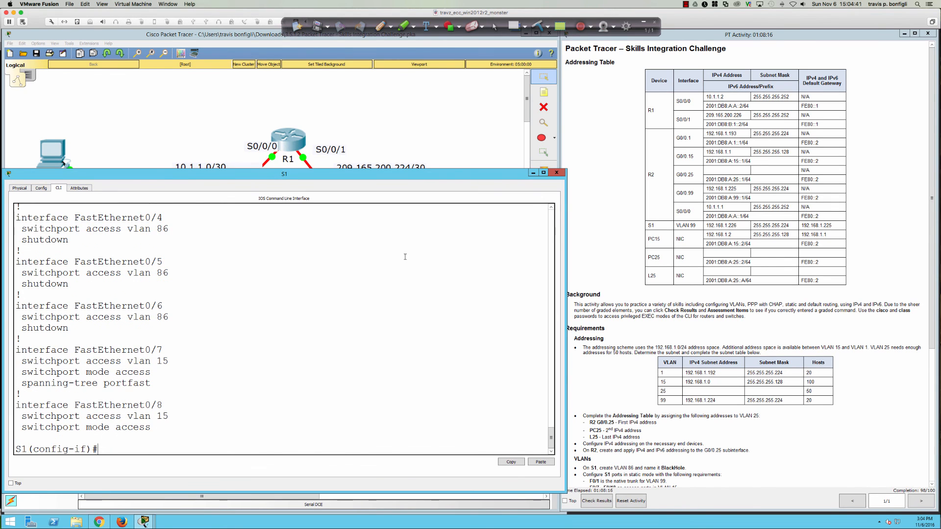
{"action": "scroll", "coordinate": [625, 289], "scroll_direction": "down", "scroll_amount": 6}
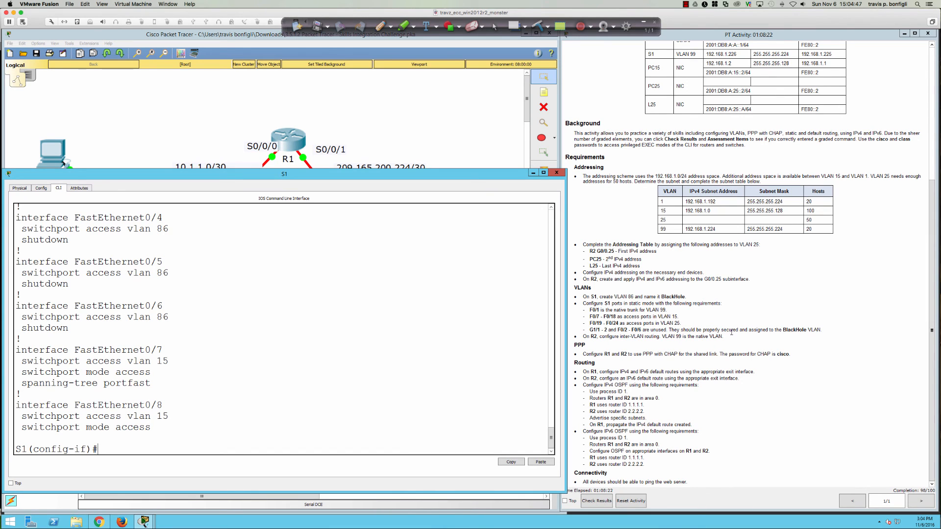
Step: Apply switchport mode access to interface range fa0/2-6,gi0/1-2 on S1
{"action": "left_click_drag", "start_coordinate": [719, 332], "coordinate": [784, 331]}
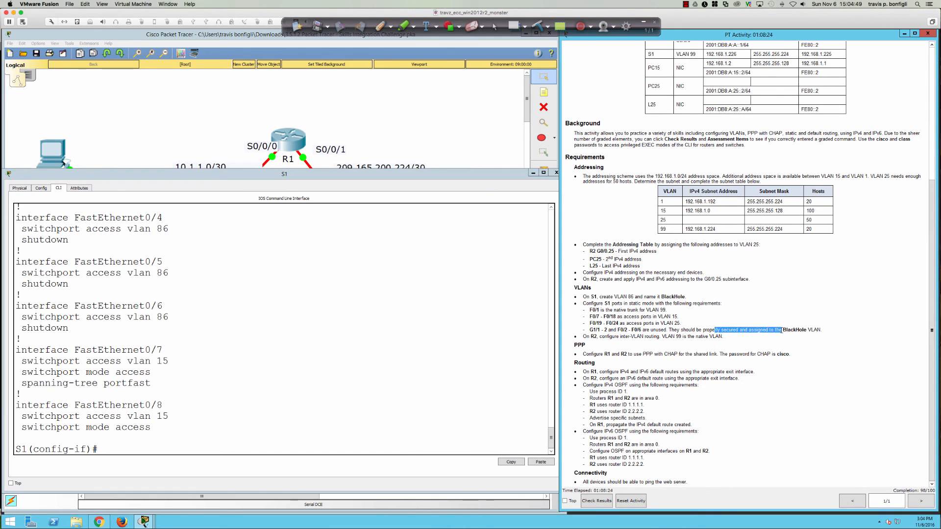
{"action": "left_click", "coordinate": [411, 349]}
{"action": "type", "text": "int"}
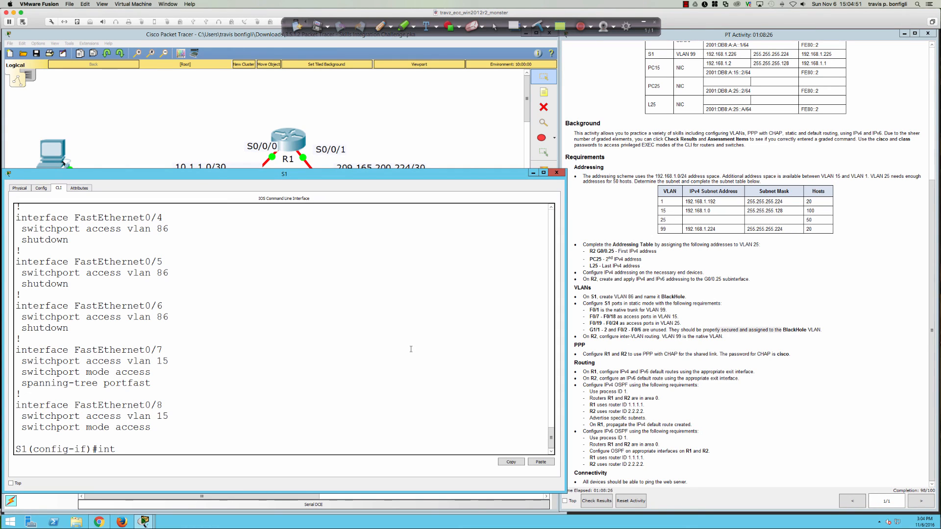
{"action": "type", "text": " ra fa0/2-6,gi0/1-2"}
{"action": "key", "text": "Return"}
{"action": "type", "text": "swi"}
{"action": "key", "text": "Tab"}
{"action": "type", "text": "mod"}
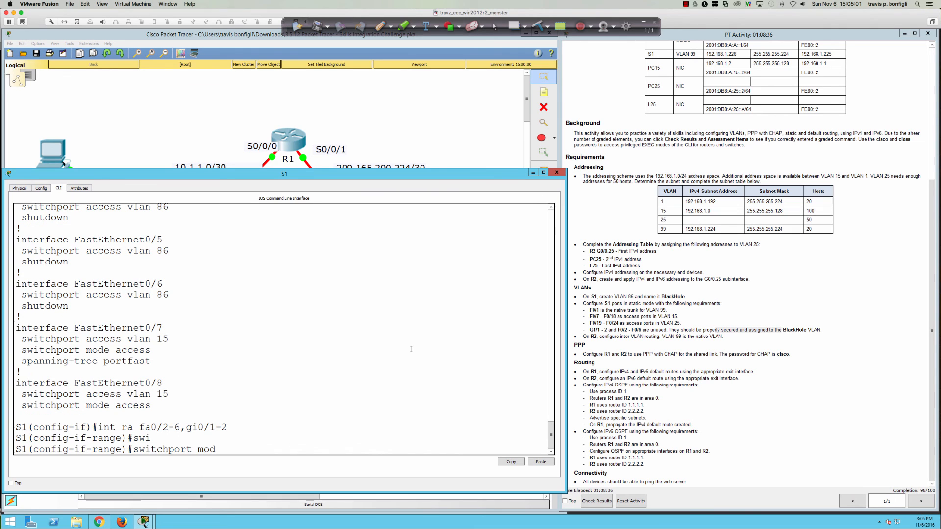
{"action": "type", "text": "e acc"}
{"action": "key", "text": "Return"}
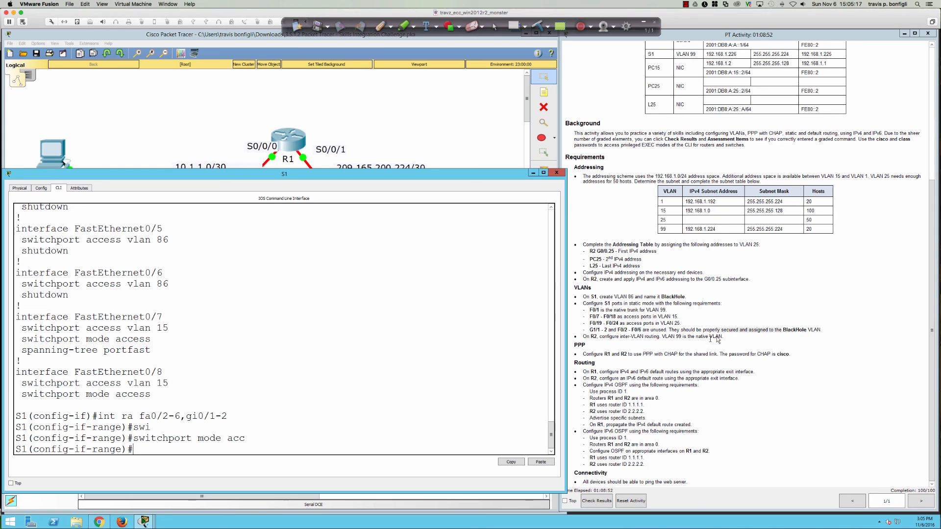
Step: Review the port-security and PPP requirement wording in the instructions
{"action": "left_click_drag", "start_coordinate": [741, 331], "coordinate": [689, 331]}
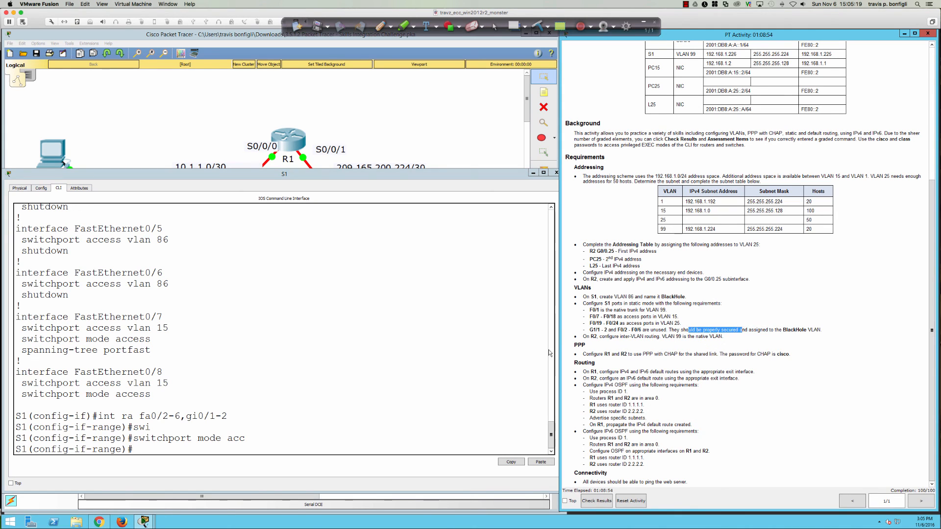
{"action": "left_click_drag", "start_coordinate": [573, 344], "coordinate": [792, 355]}
{"action": "left_click", "coordinate": [755, 363]}
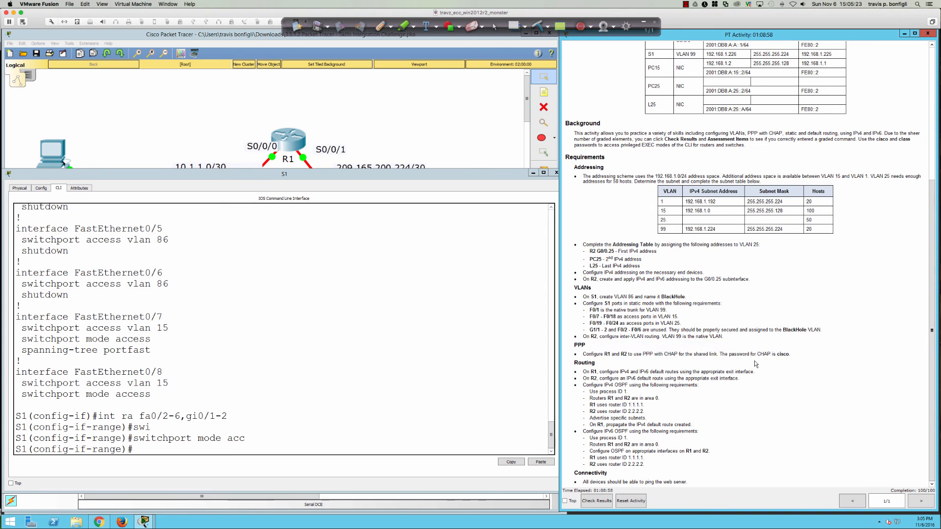
{"action": "left_click", "coordinate": [455, 334]}
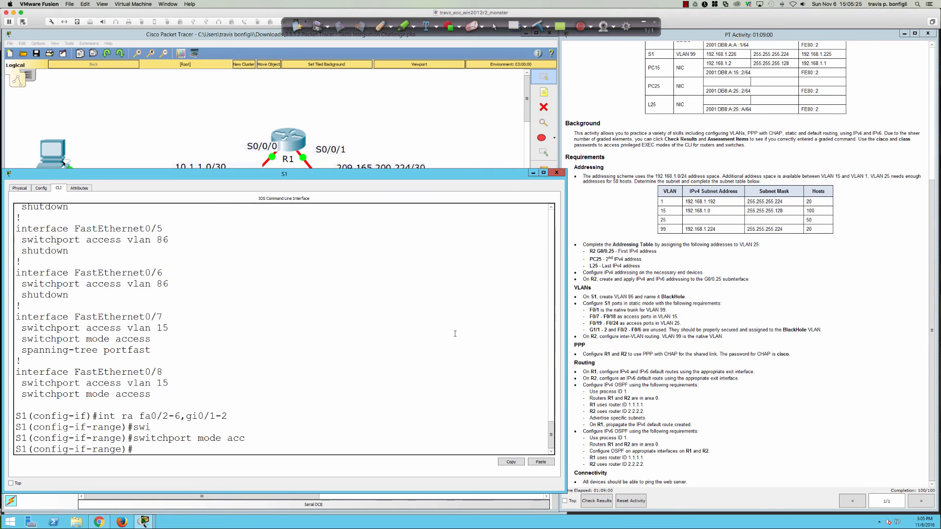